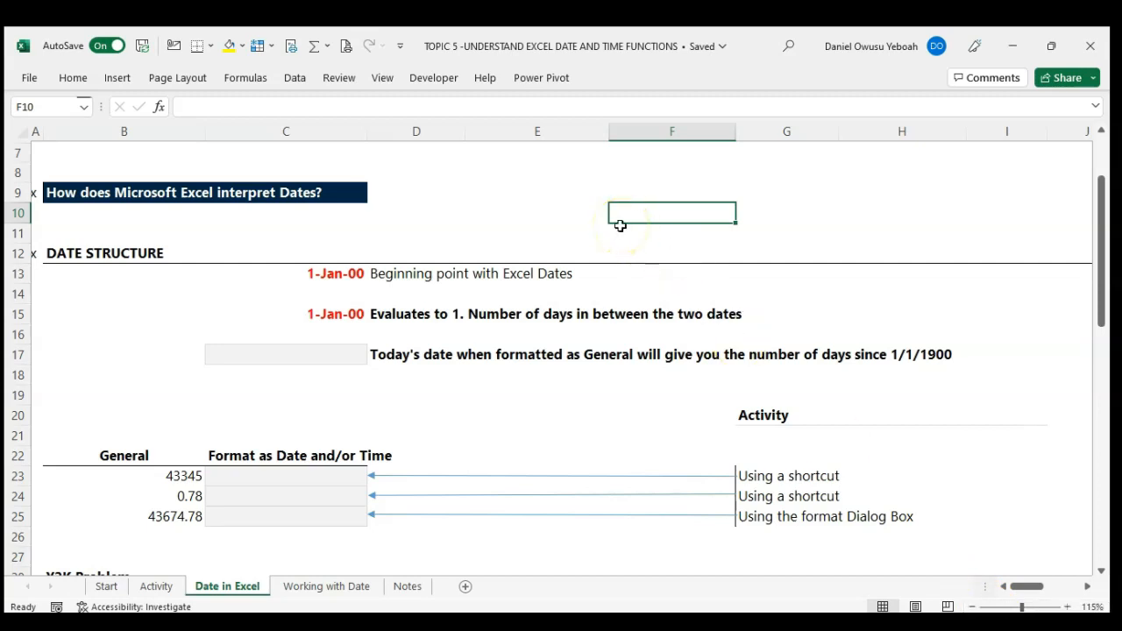
Step: Enter the date 01/01/1900 in cell F10 and apply the General number format to it
type("01")
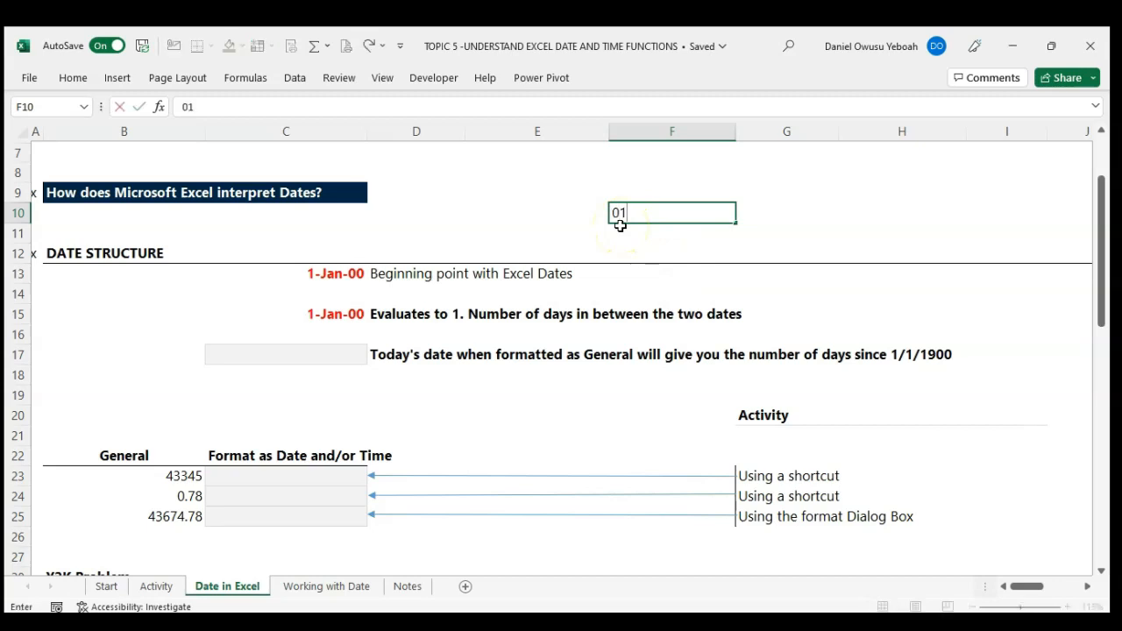
type("/01/1900")
key("Return")
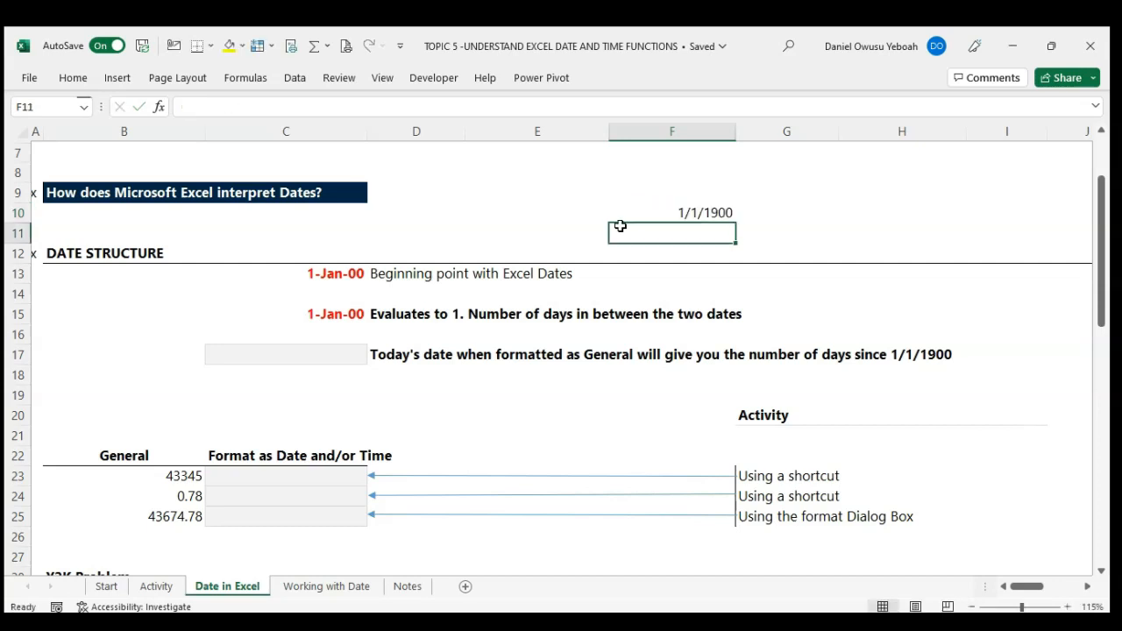
key("Up")
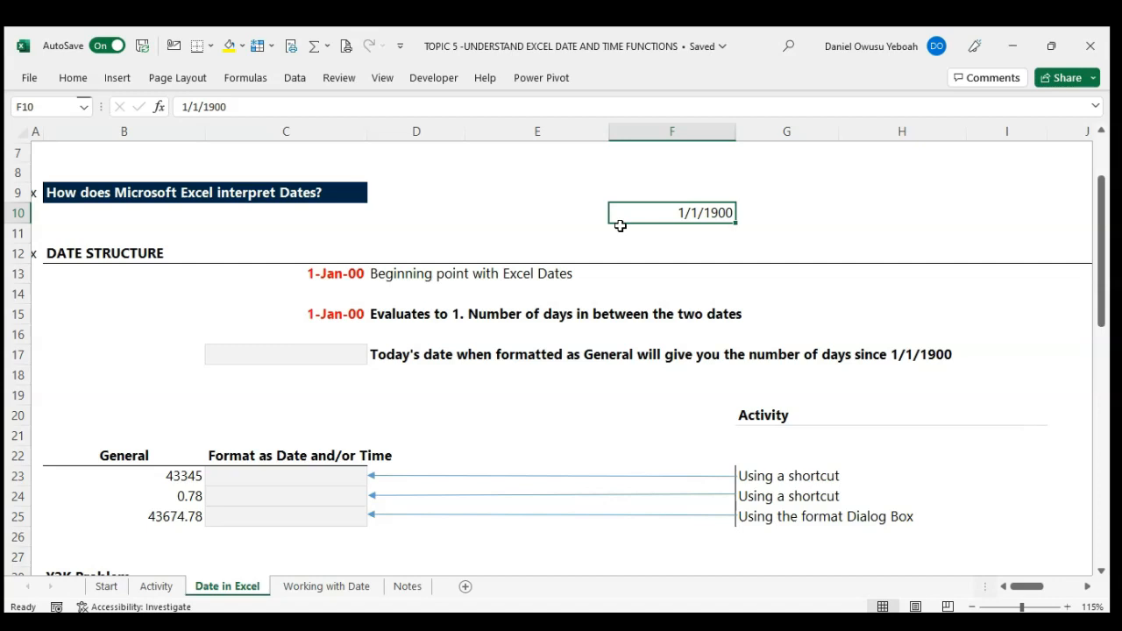
key("ctrl+shift+asciitilde")
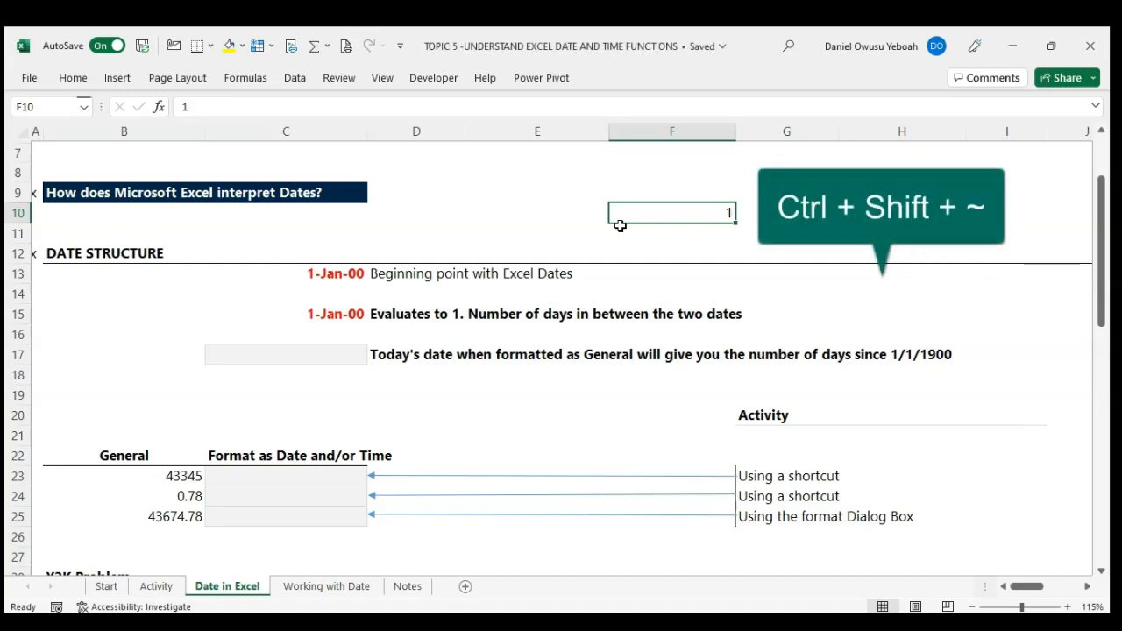
Step: Enter 2 in cell G10 and format it as a date in day-month-year style
key("Right")
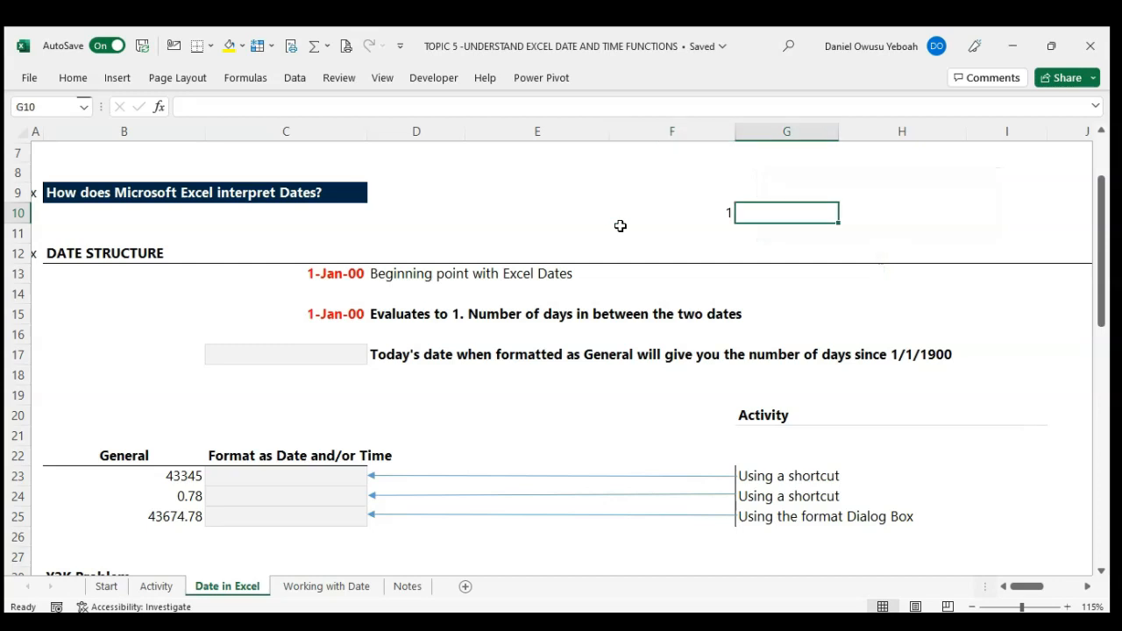
type("2")
key("Right")
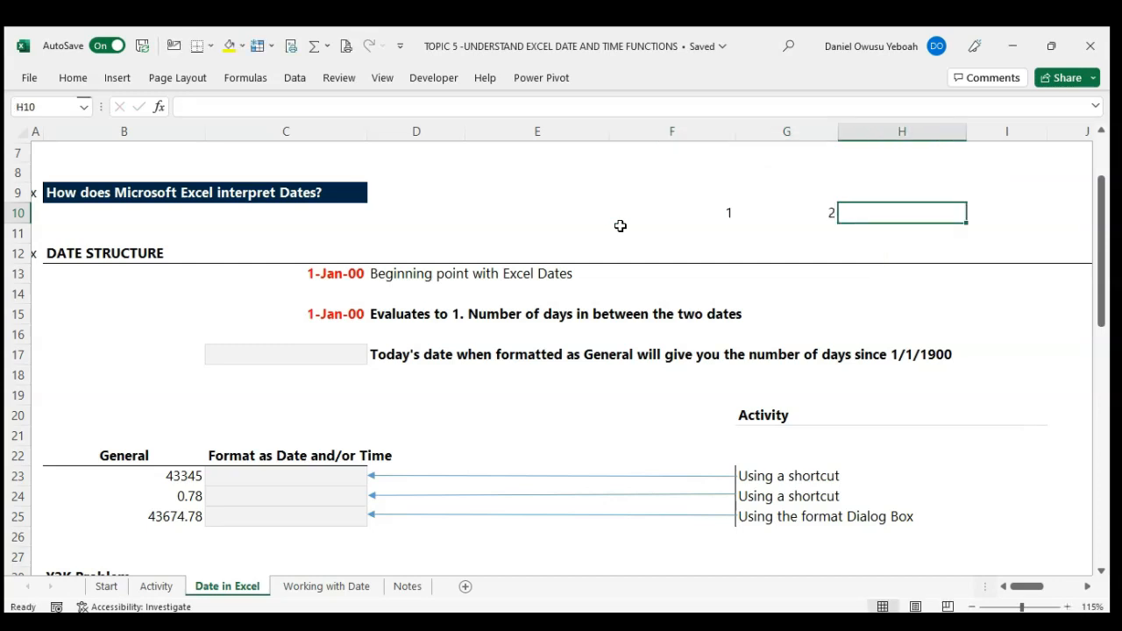
key("Left")
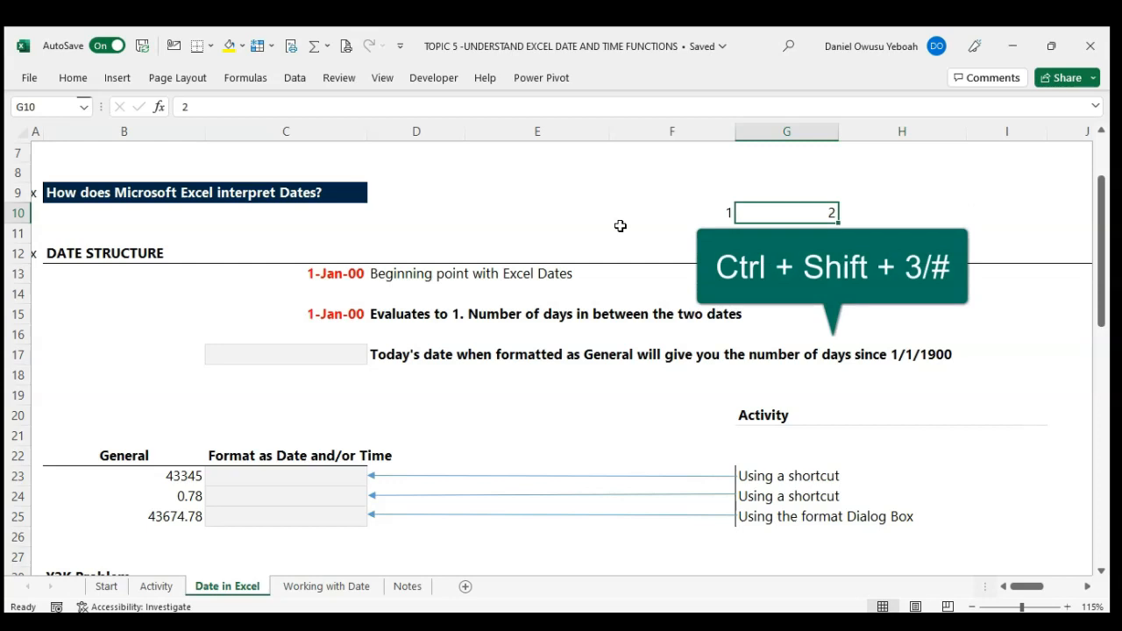
key("ctrl+shift+3")
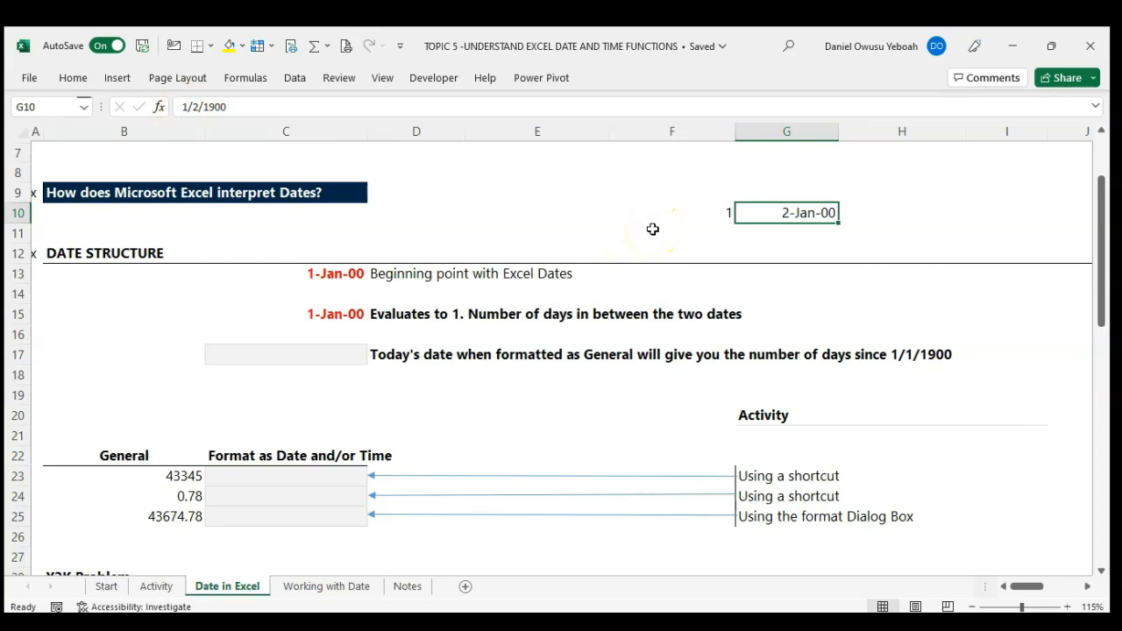
Step: Clear the contents of cells F10:G10
left_click_drag(658, 219, 764, 214)
key("Delete")
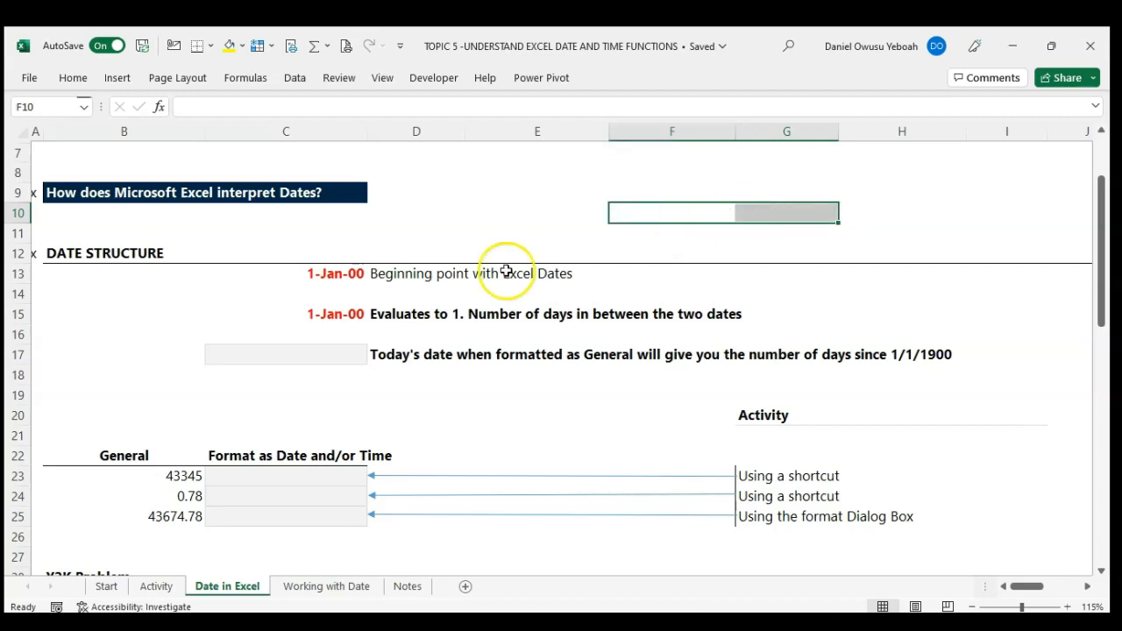
left_click(399, 331)
Step: Enter the date 11/16/2022 in cell C17 and apply the General number format to it
left_click(345, 354)
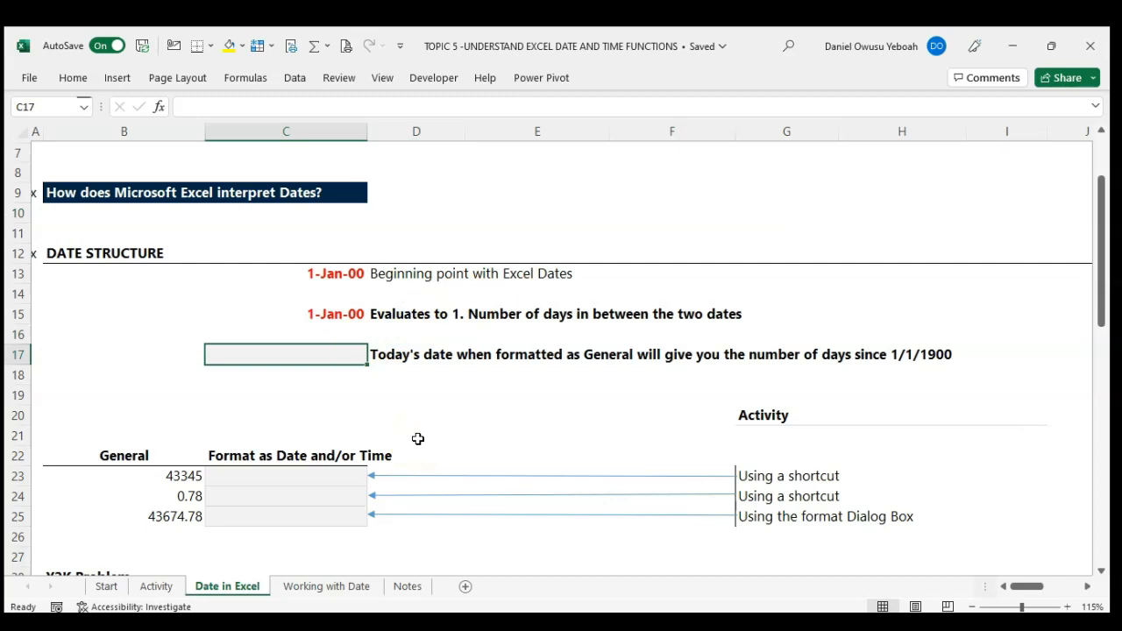
type("11/16/2022")
key("Return")
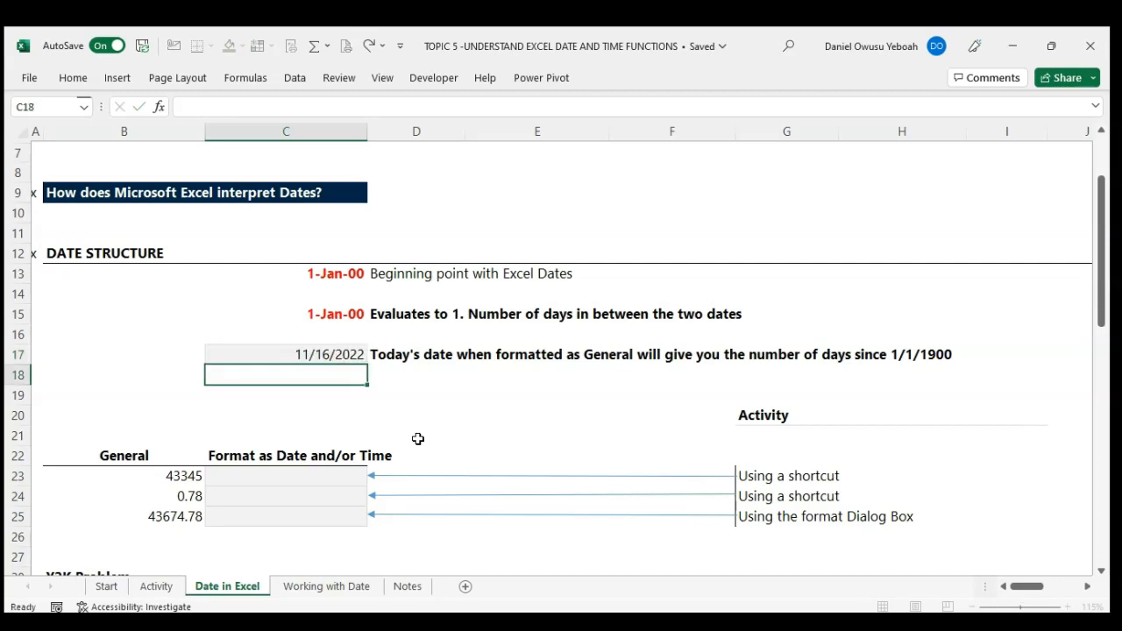
key("Return")
key("Up")
key("Up")
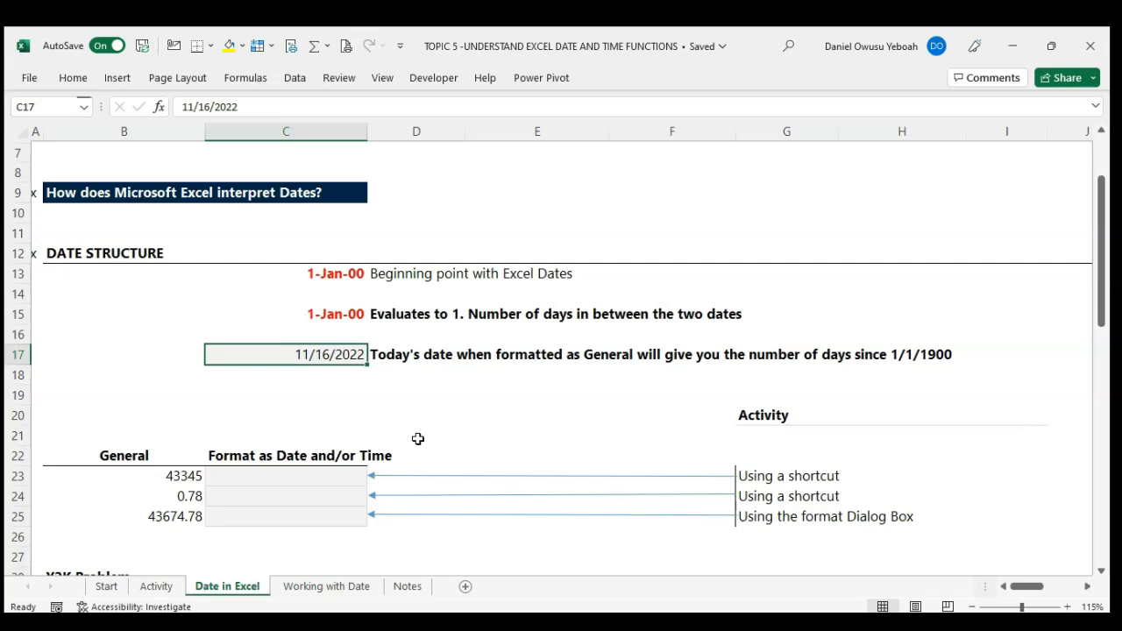
key("ctrl+shift+asciitilde")
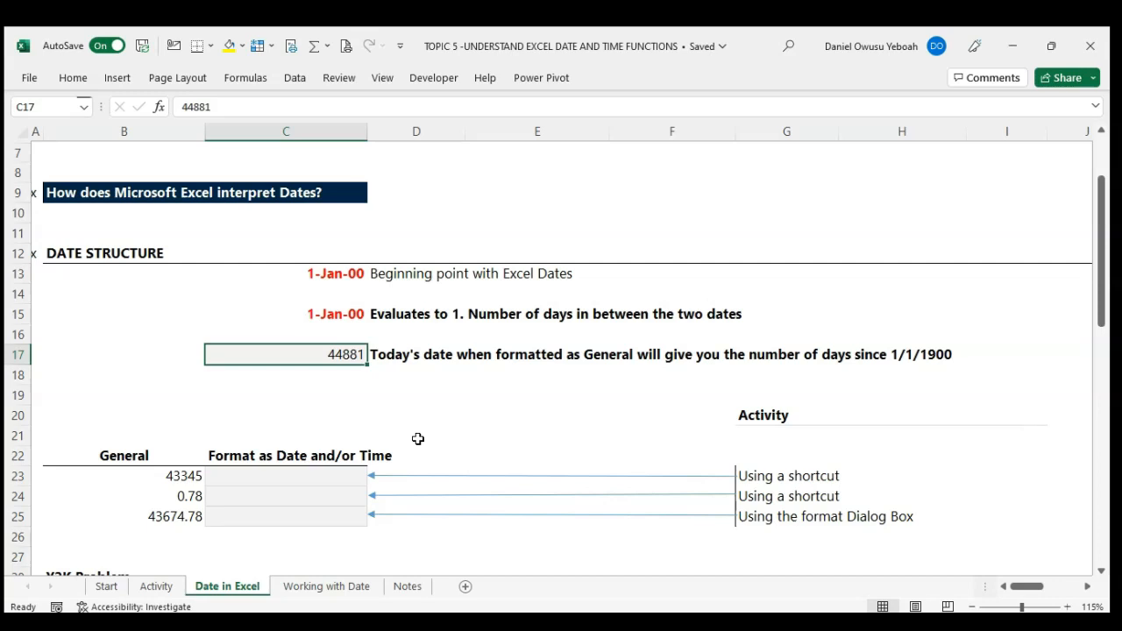
Step: Fill cells C23:C25 together with the relative formula =B23 so each picks up its General value
scroll(418, 438, "down", 3)
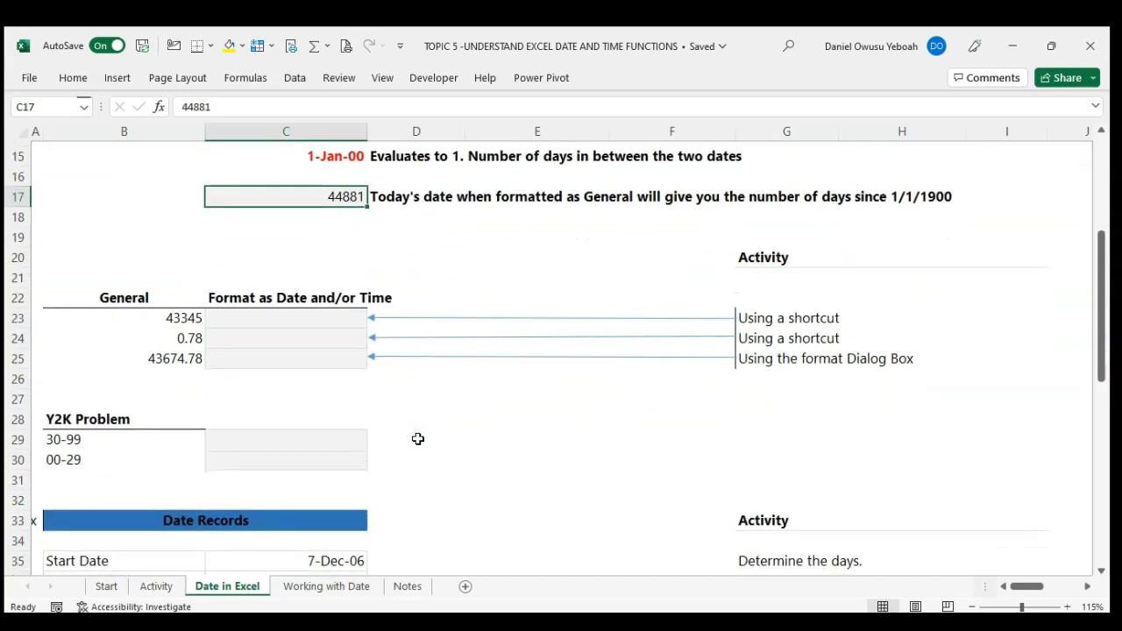
scroll(418, 438, "down", 1)
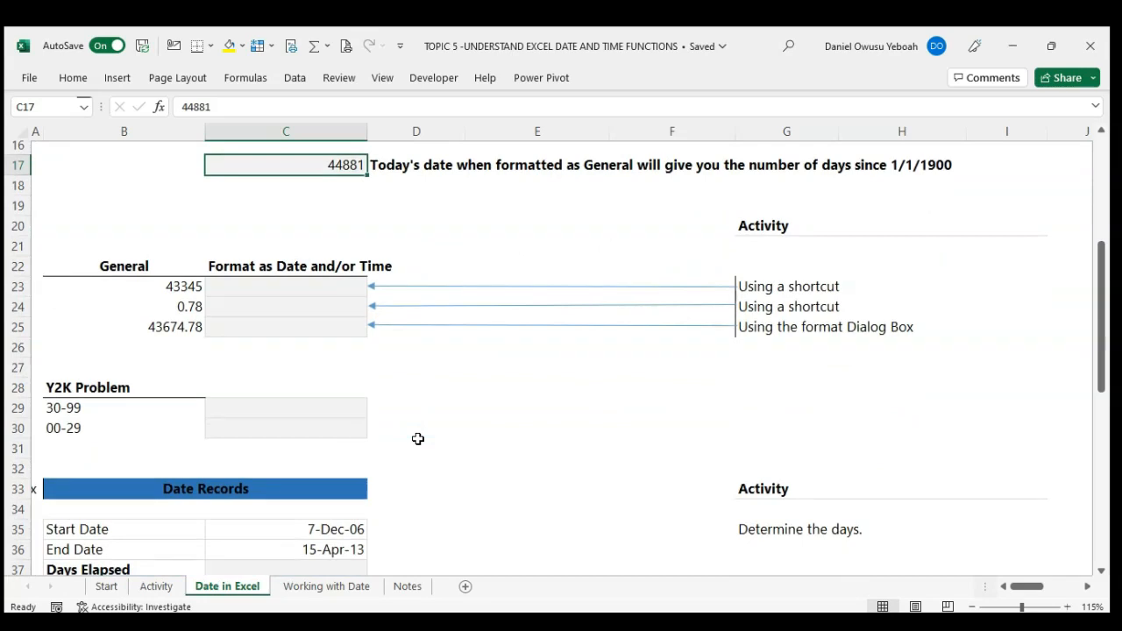
left_click_drag(284, 288, 284, 327)
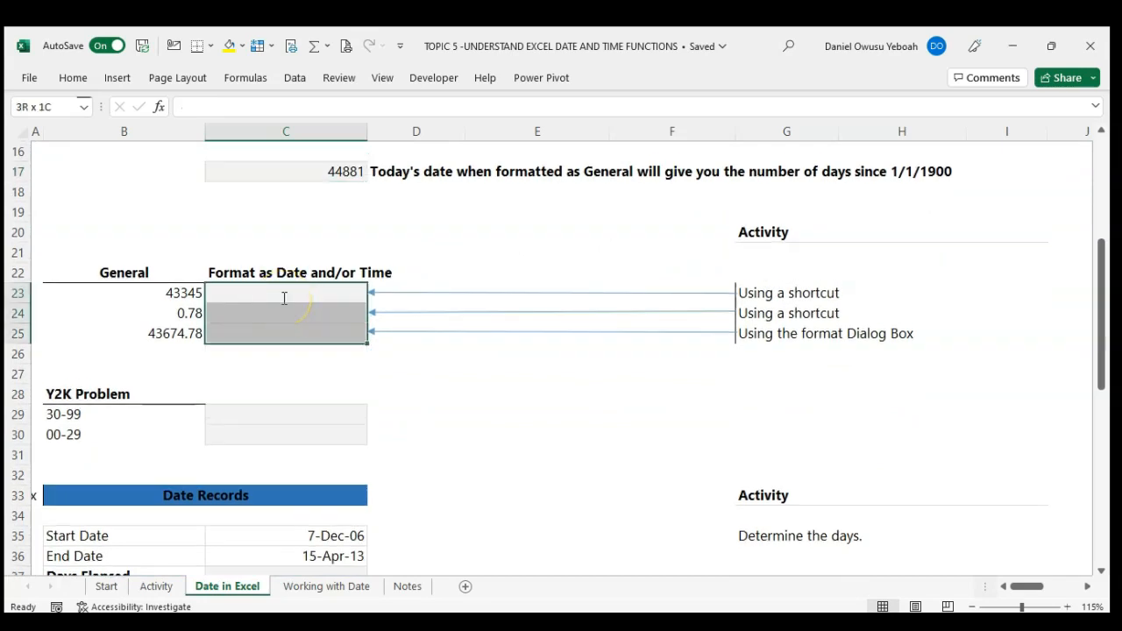
type("=")
key("Left")
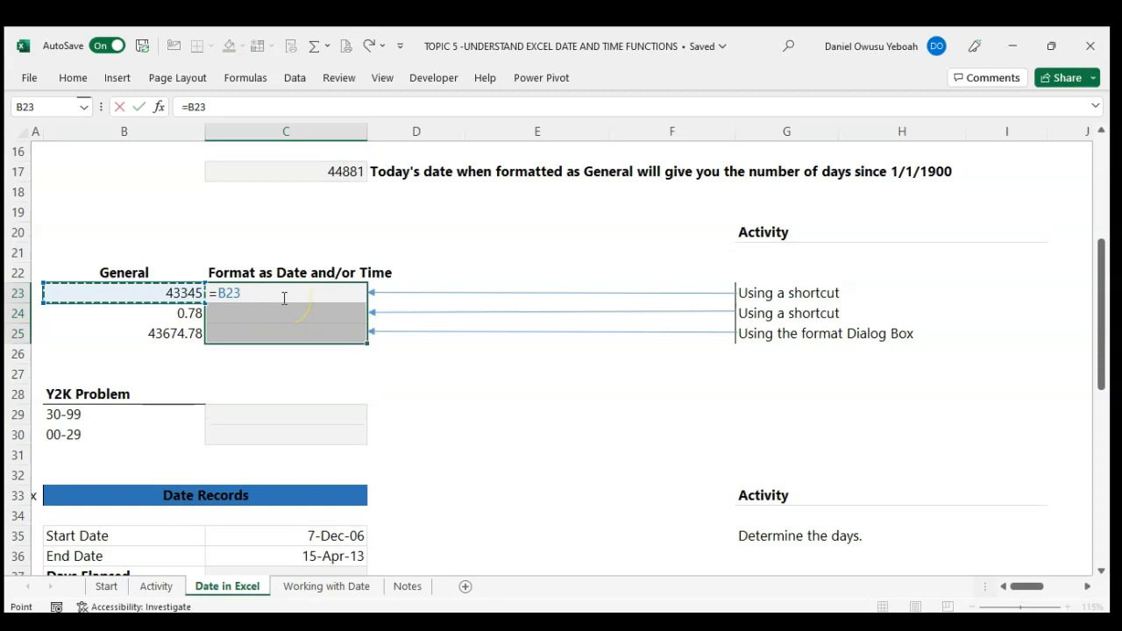
key("ctrl+Return")
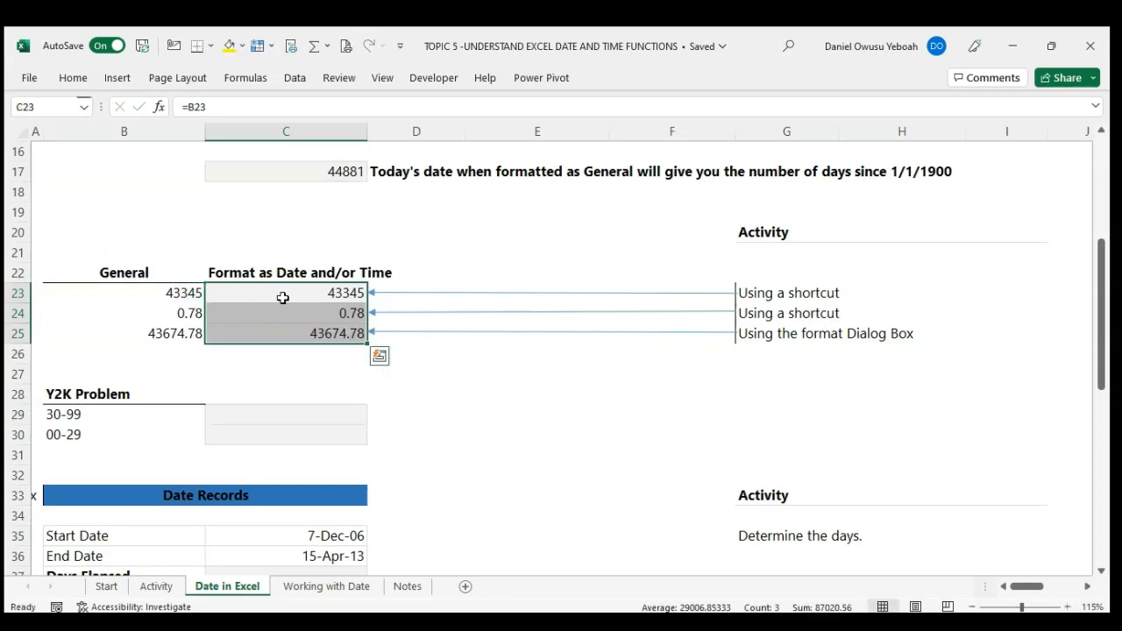
Step: Format cell C23 as a day-month-year date and cell C24 as a time with AM/PM
left_click(282, 298)
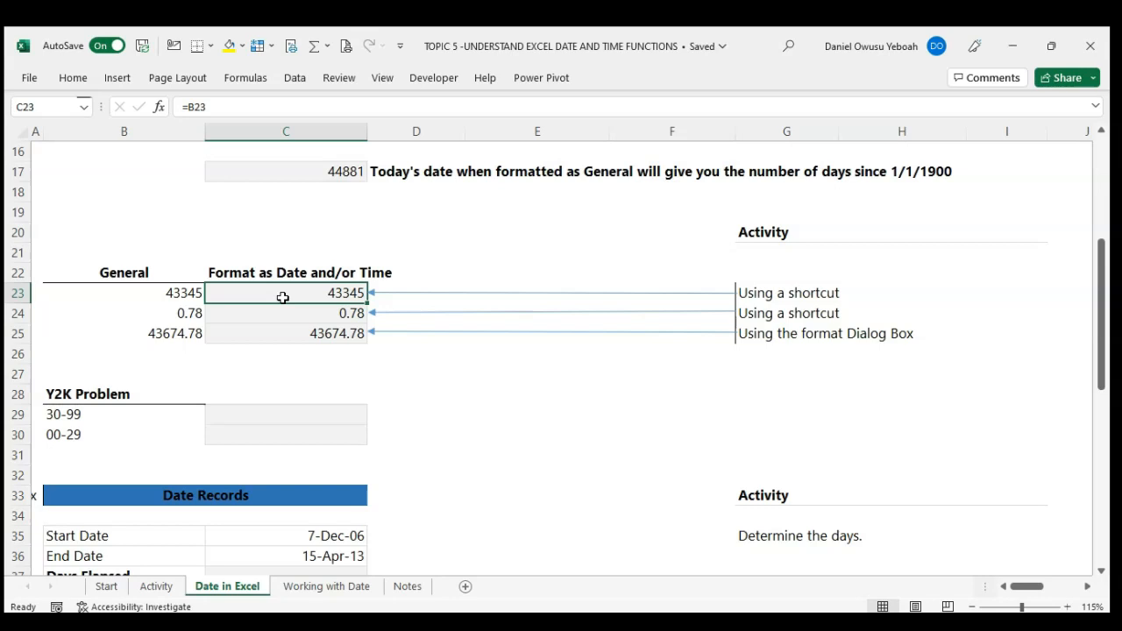
key("ctrl+shift+3")
key("Down")
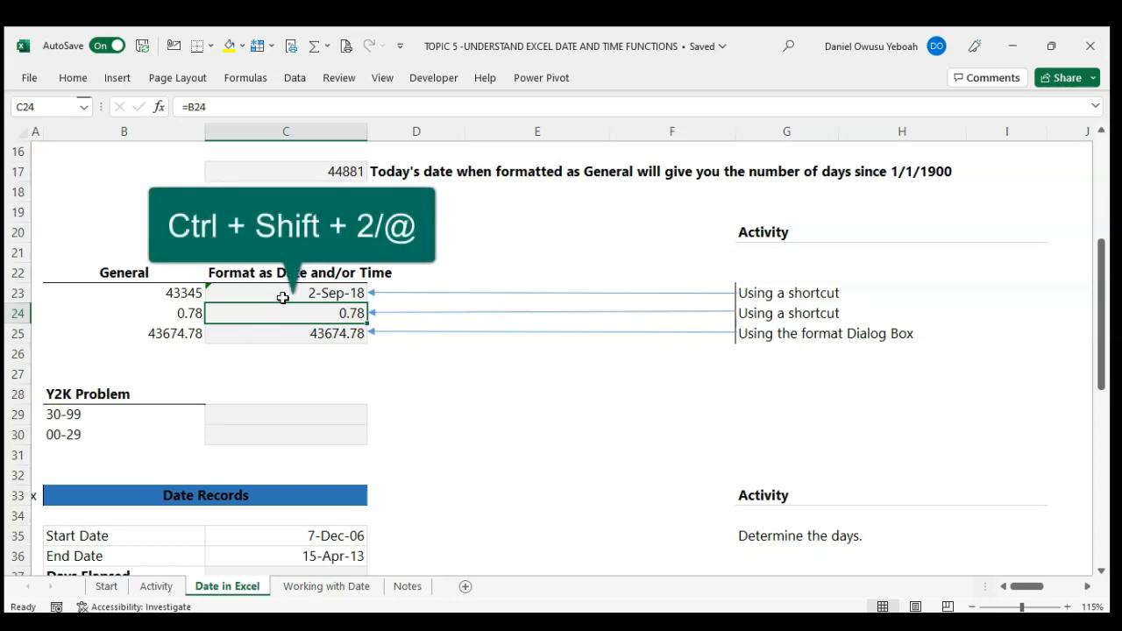
key("ctrl+shift+2")
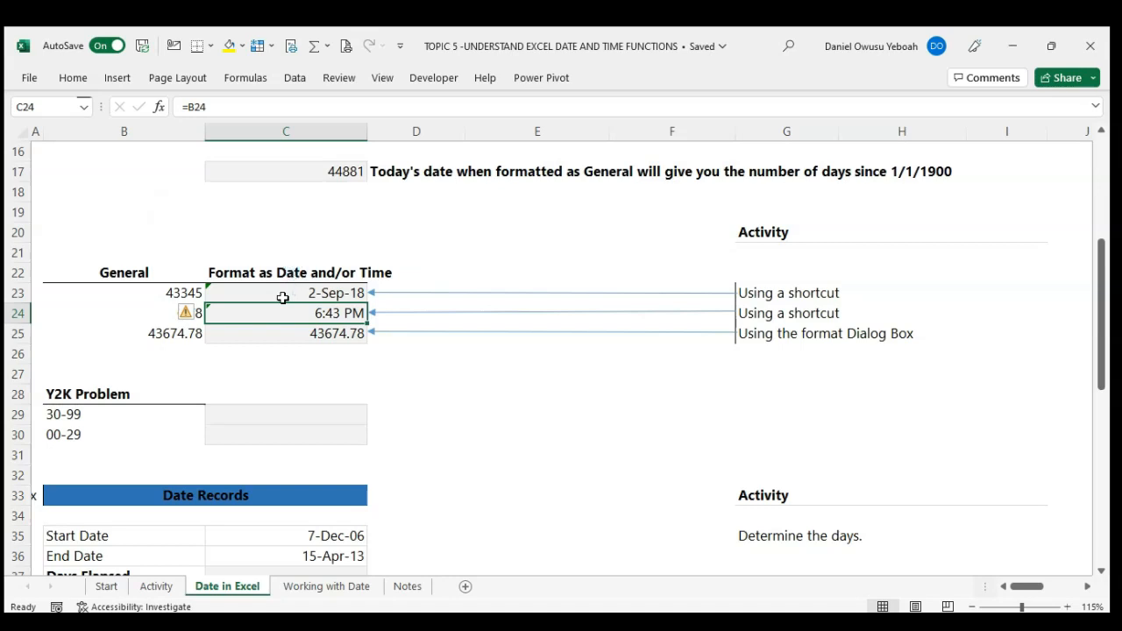
Step: Apply the Date number format of type 3/14/12 1:30 PM to cell C25
key("Down")
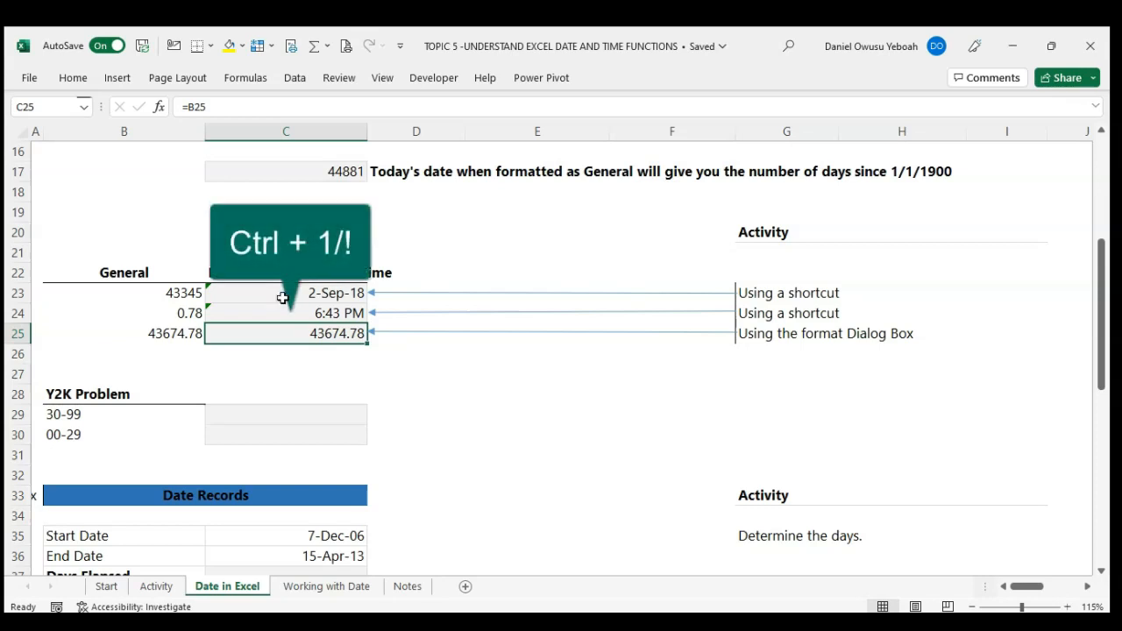
key("ctrl+1")
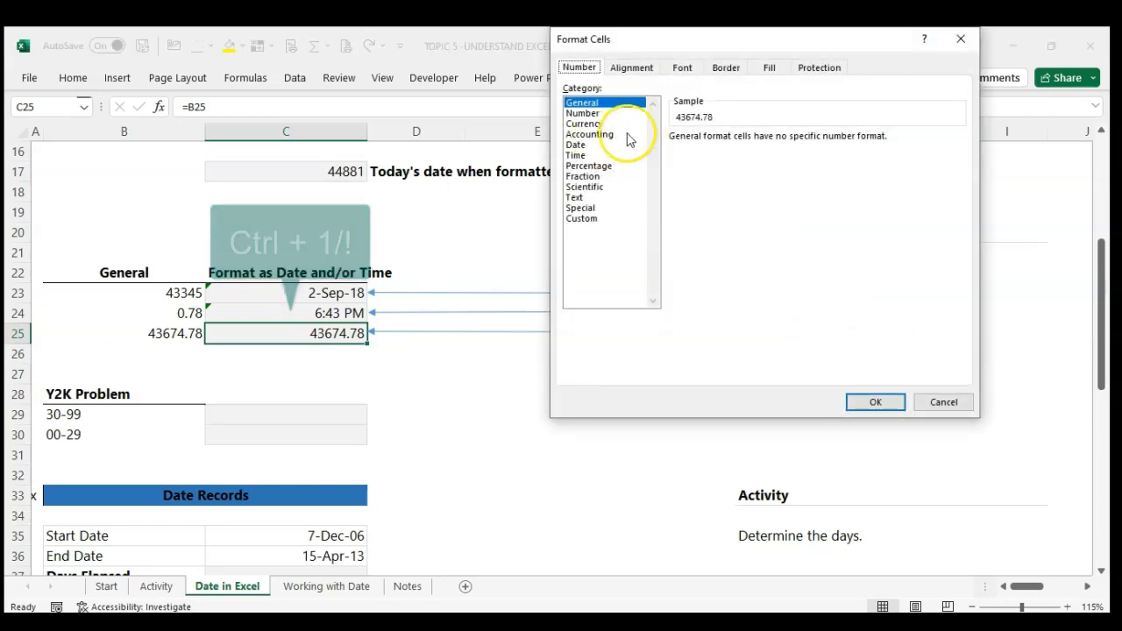
left_click(584, 146)
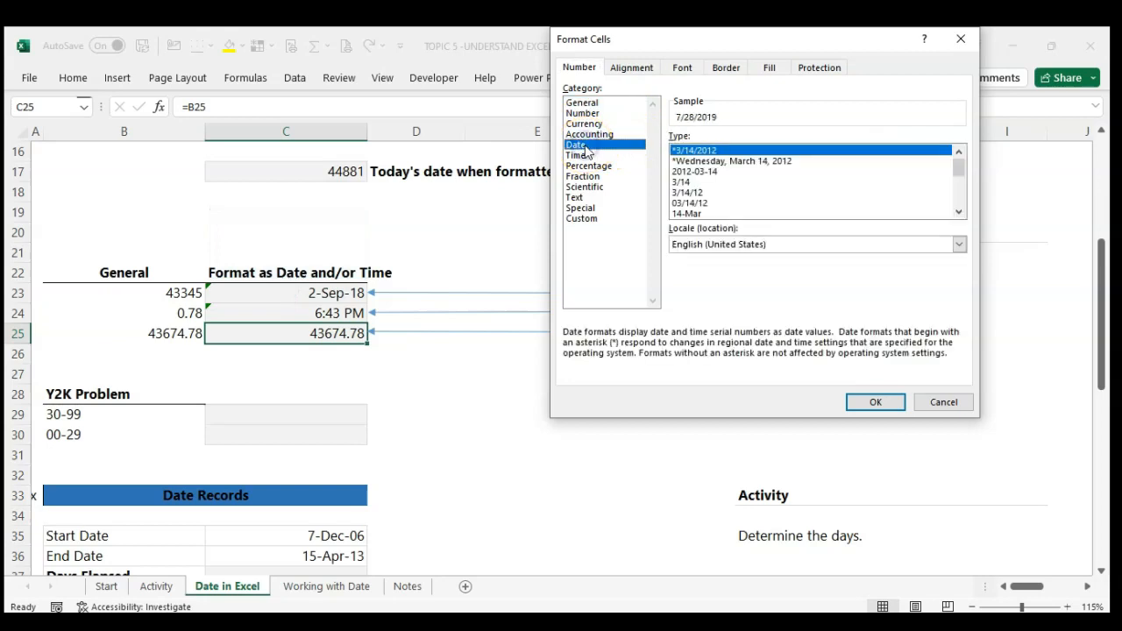
left_click_drag(958, 169, 963, 198)
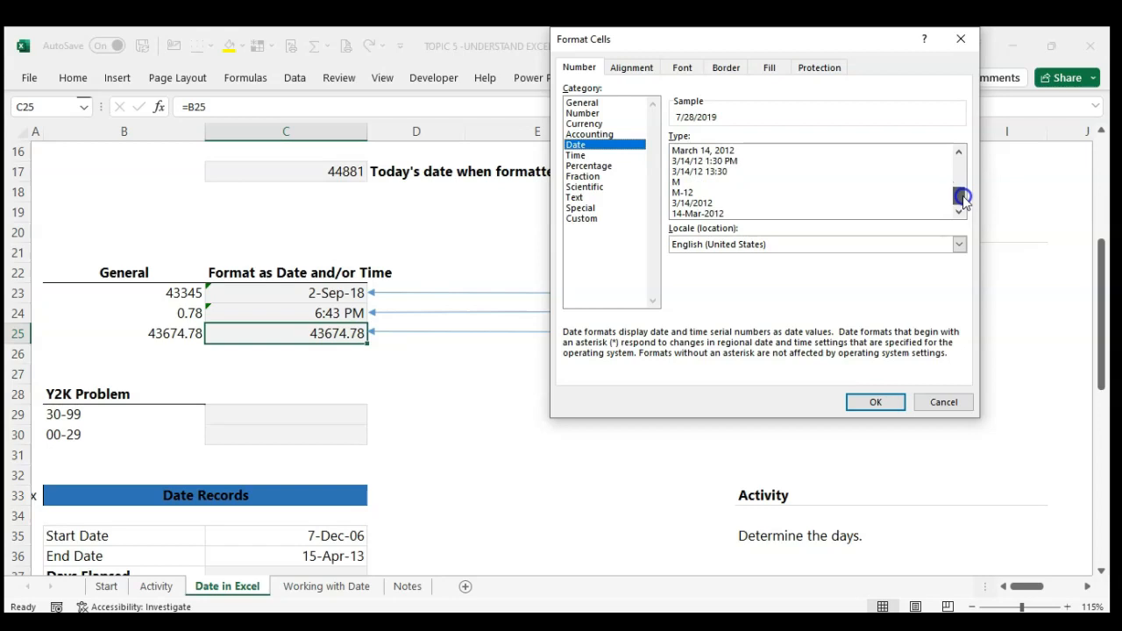
left_click(696, 162)
left_click(874, 401)
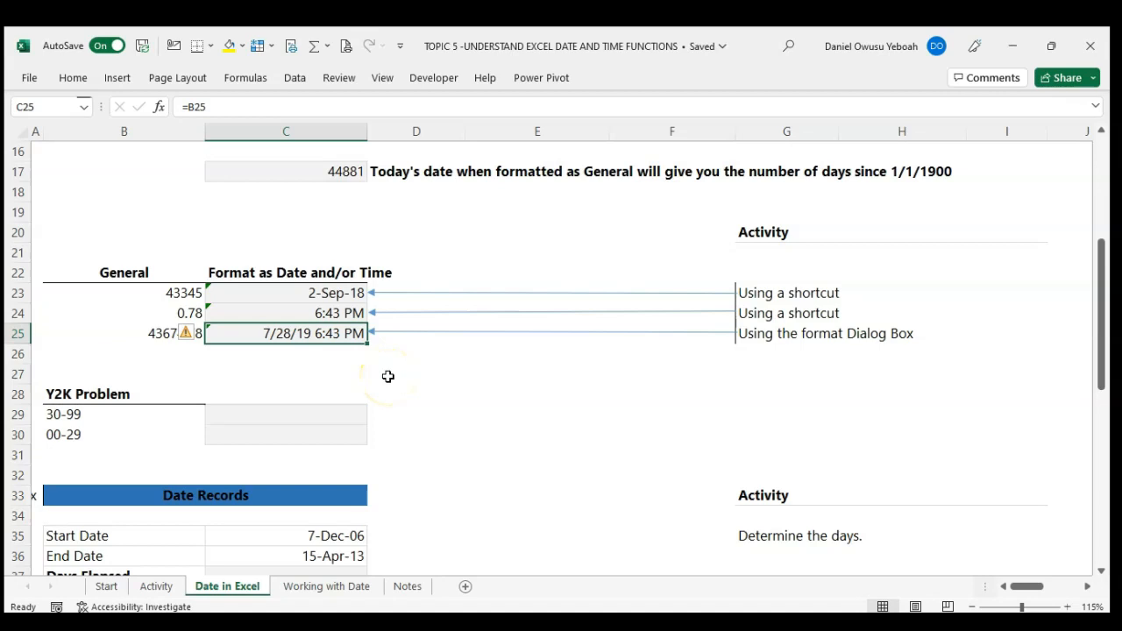
Step: Replace the number format code of cell C25 with the custom date code mm/dd/yyyy
key("ctrl+1")
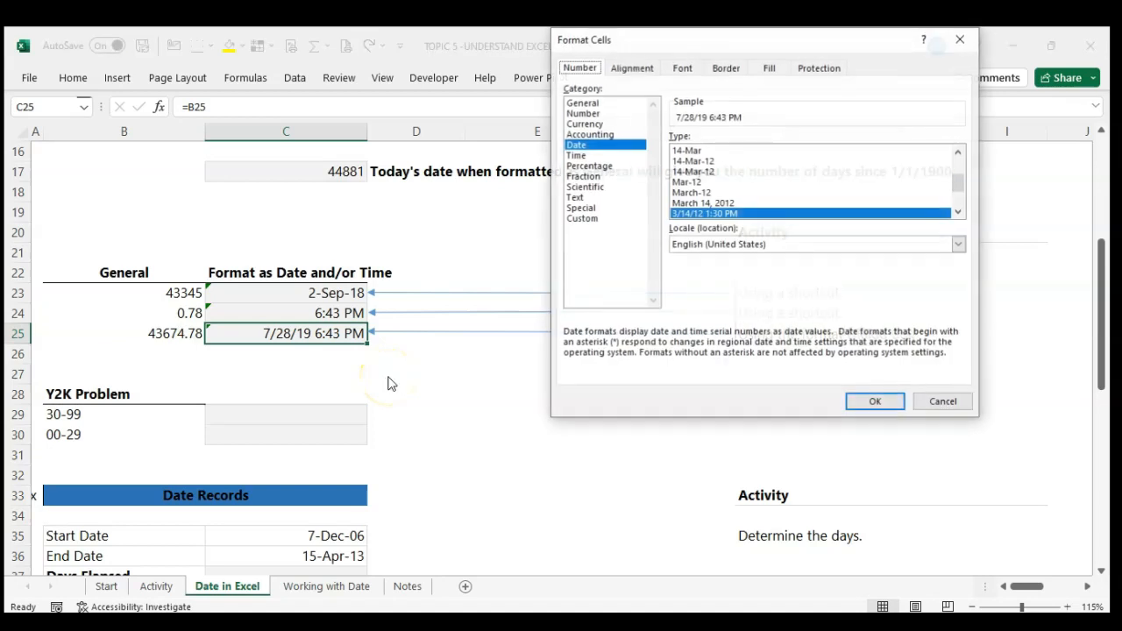
left_click(586, 220)
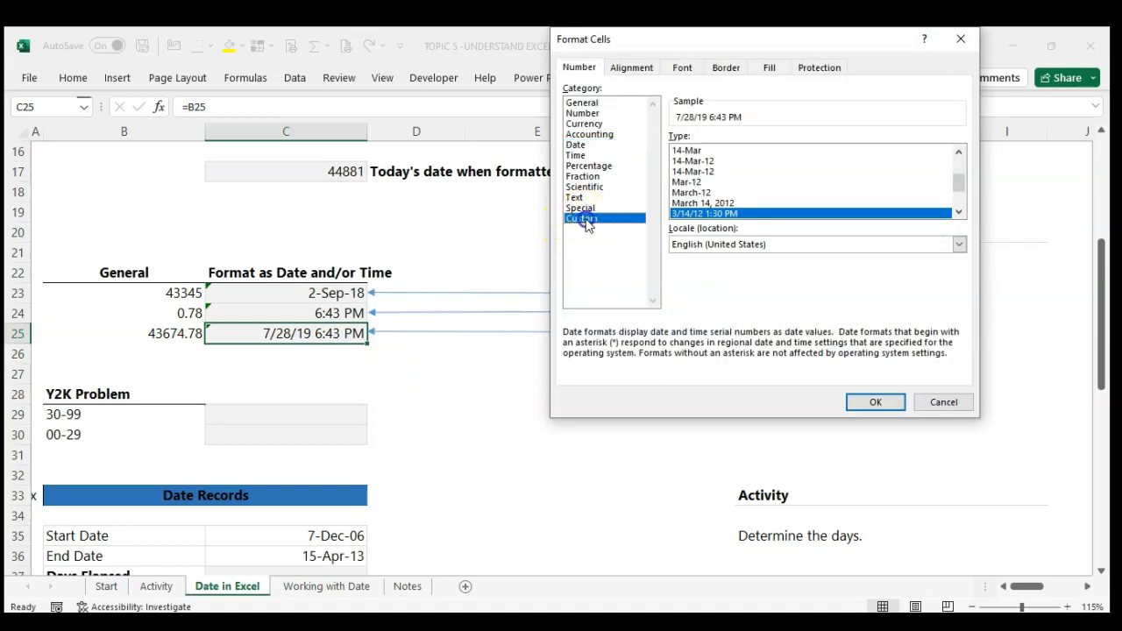
triple_click(668, 150)
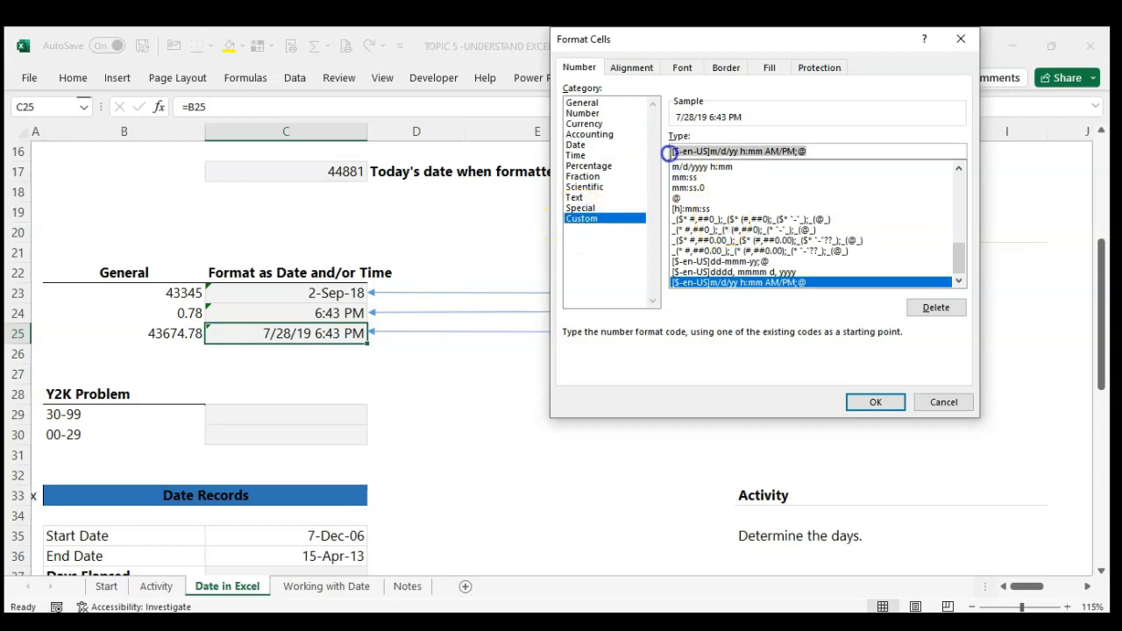
key("BackSpace")
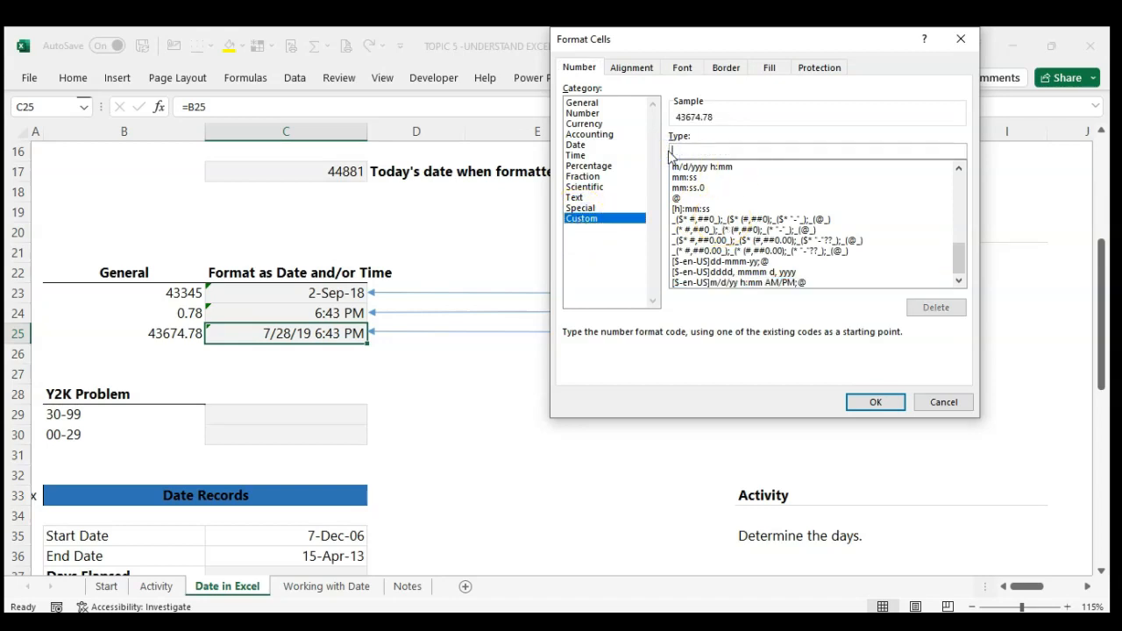
type("mm/DD")
key("BackSpace")
key("BackSpace")
type("dd/yyy")
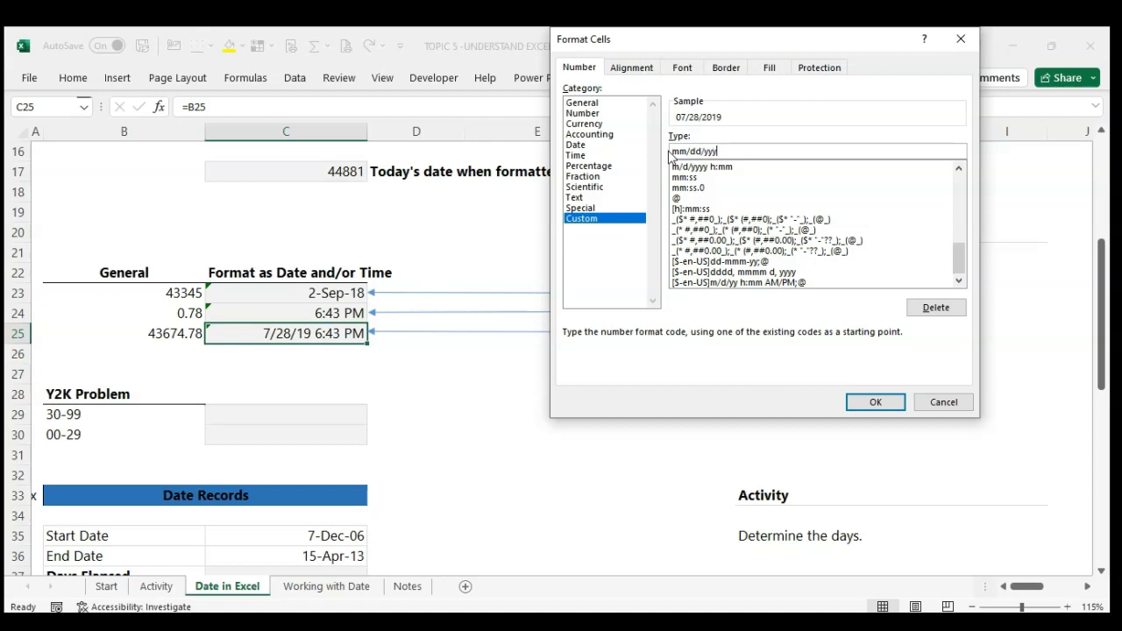
type("y hh:mm:ss")
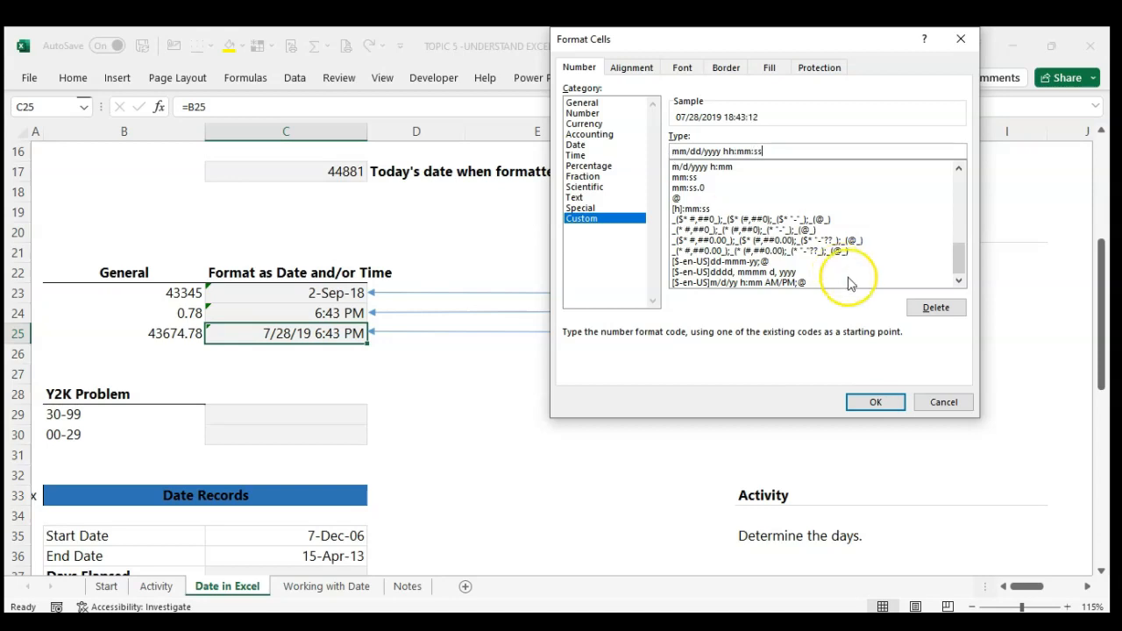
type(" AM")
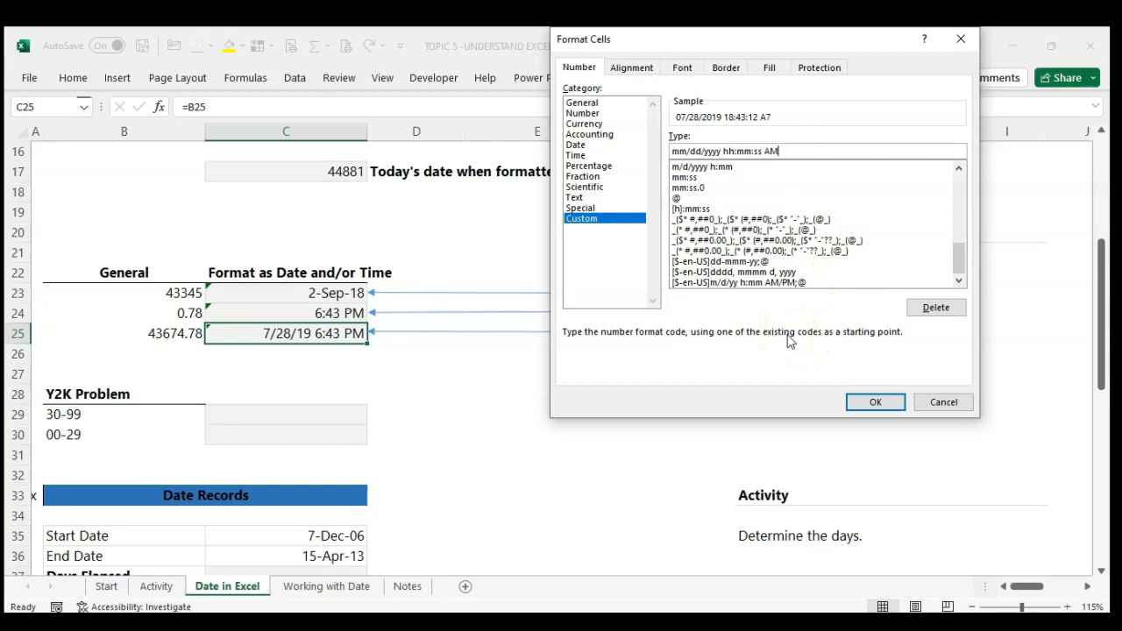
type("/PM")
Step: Extend the custom format code with the time part hh:mm:ss AM/PM and apply it to cell C25
left_click(877, 402)
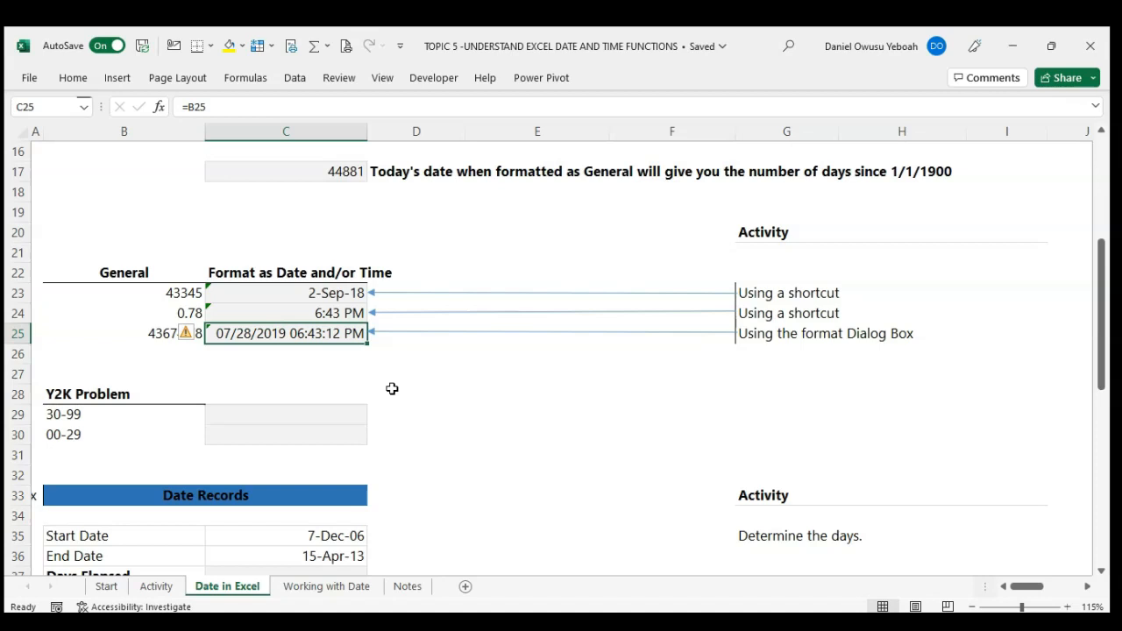
scroll(392, 388, "down", 3)
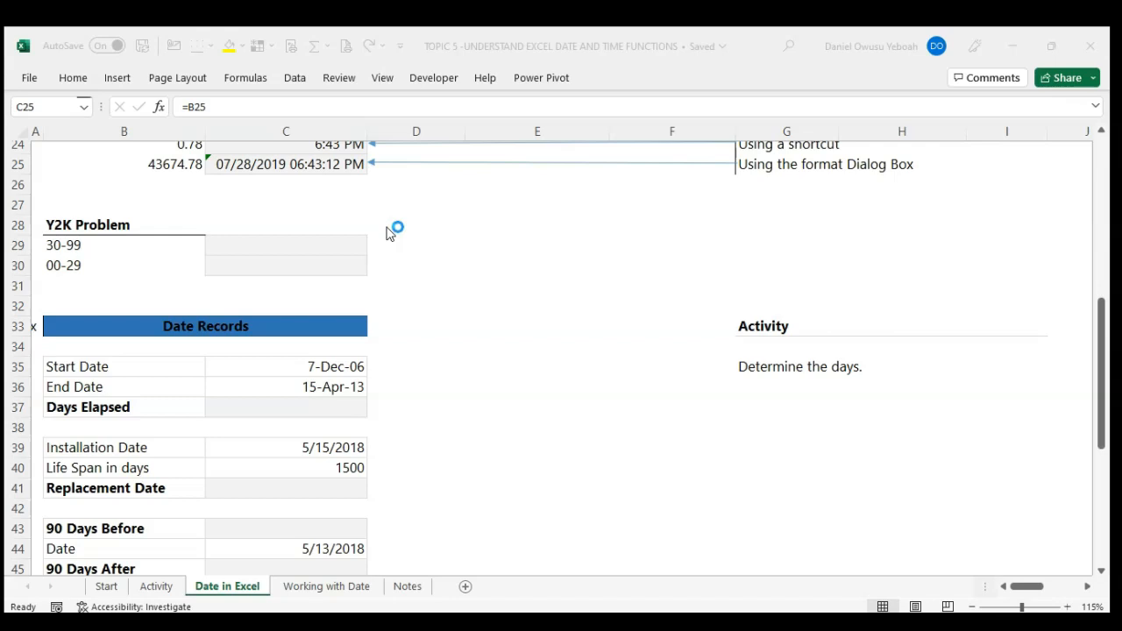
Step: Enter the date 11/21/21 with a two-digit year in cell E29
left_click(475, 245)
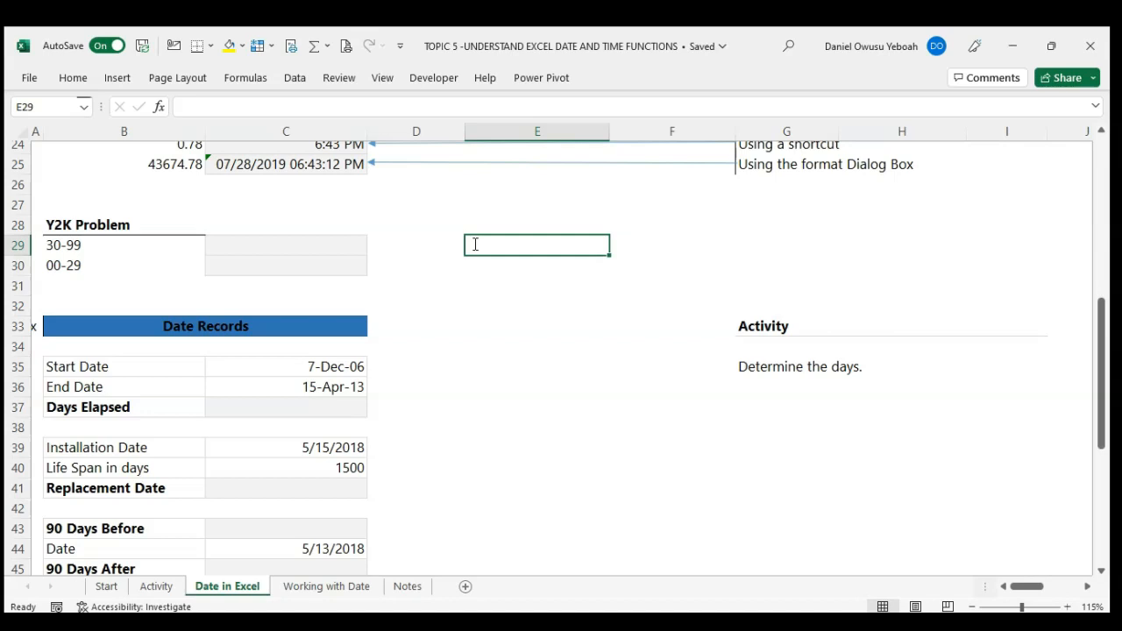
type("11/21/21")
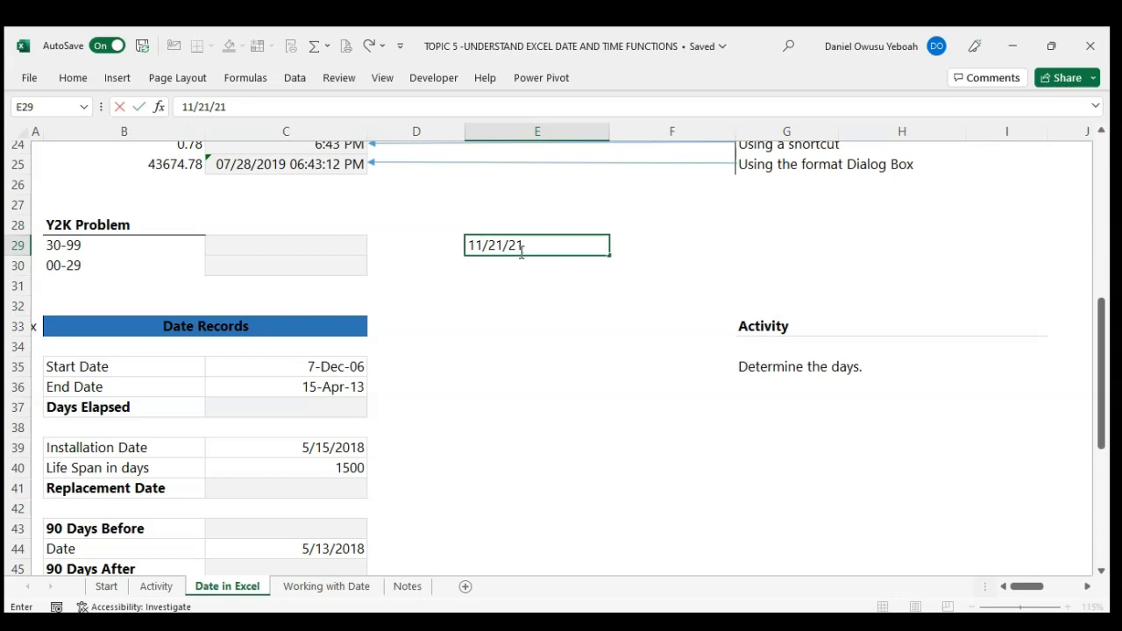
left_click_drag(525, 245, 509, 246)
key("ctrl+Return")
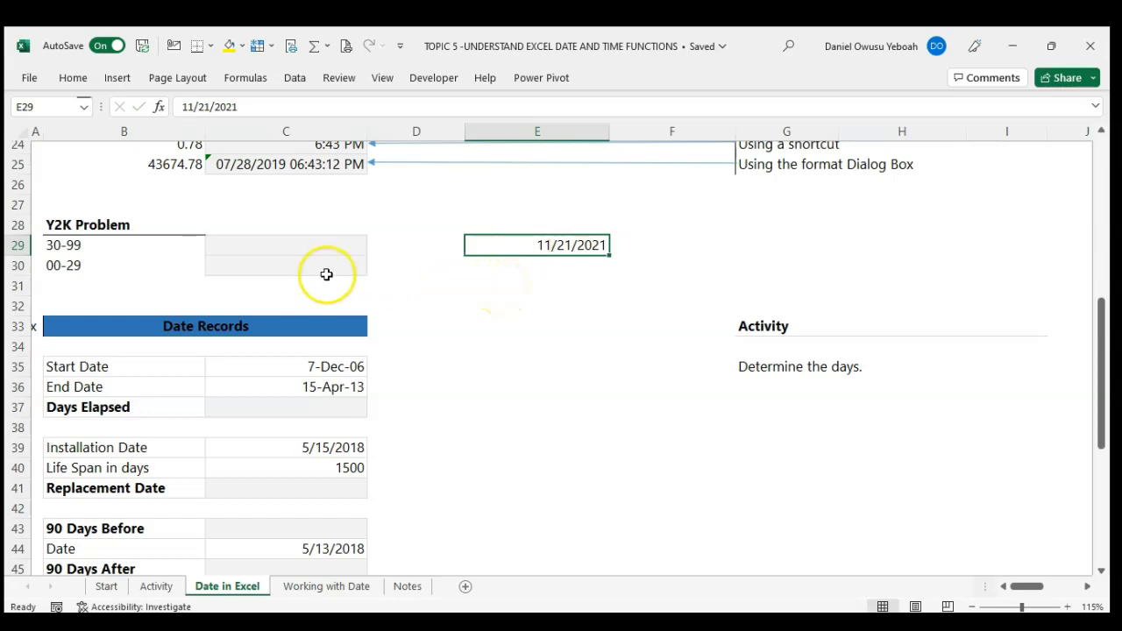
Step: Enter the year range 1930 -1999 for two-digit years 30-99 in cell C29
left_click(143, 249)
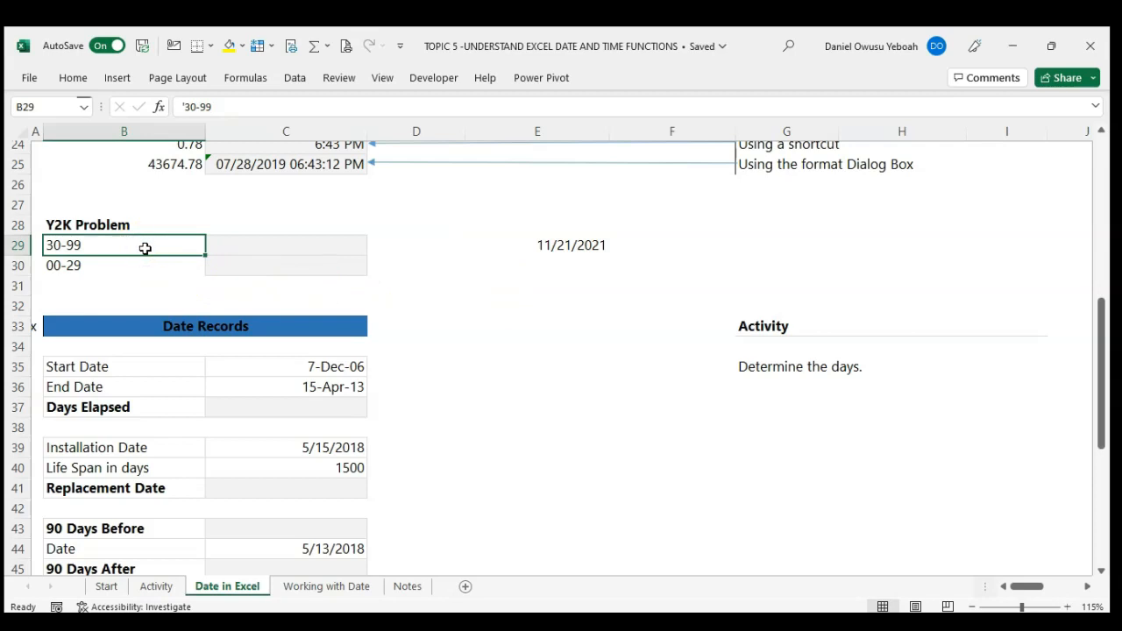
left_click(181, 247)
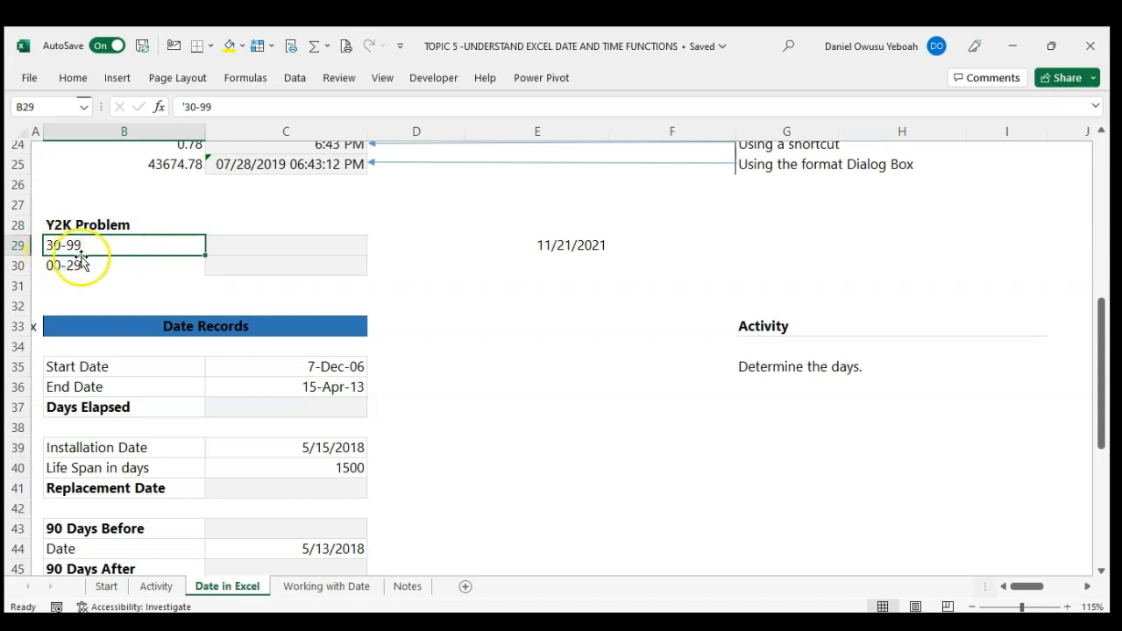
left_click(233, 245)
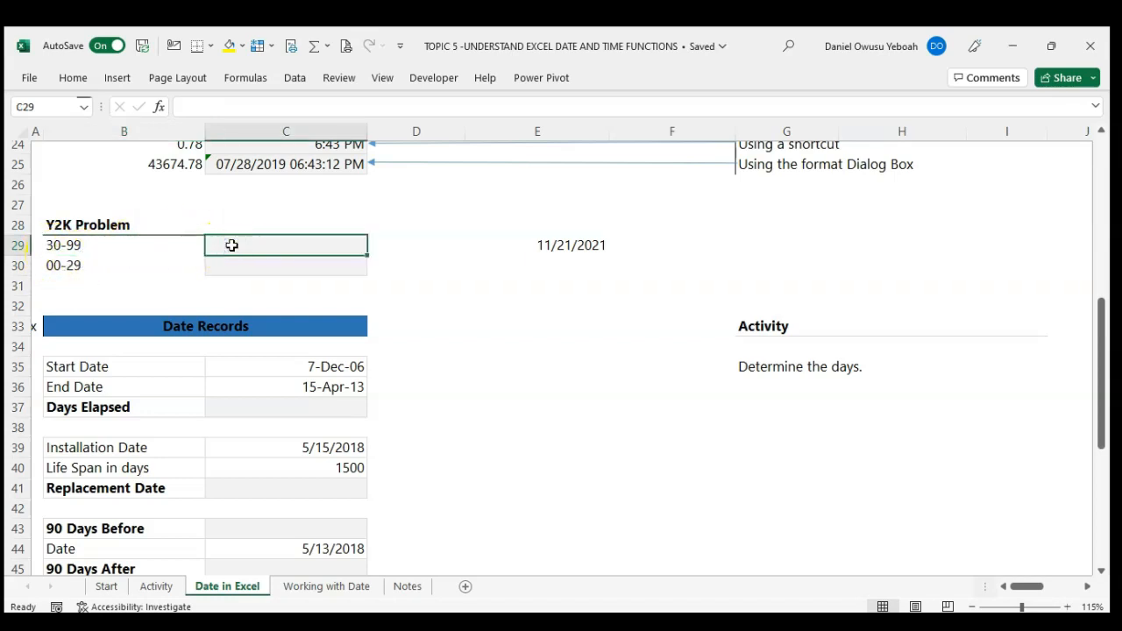
type("1930")
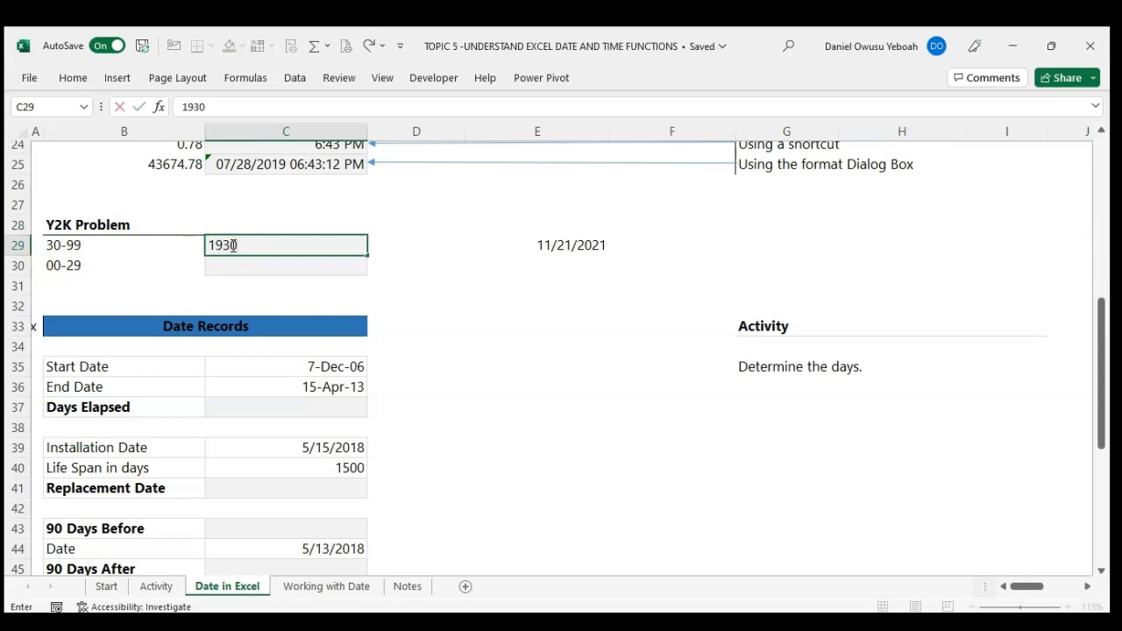
type(" -19999")
key("BackSpace")
key("Return")
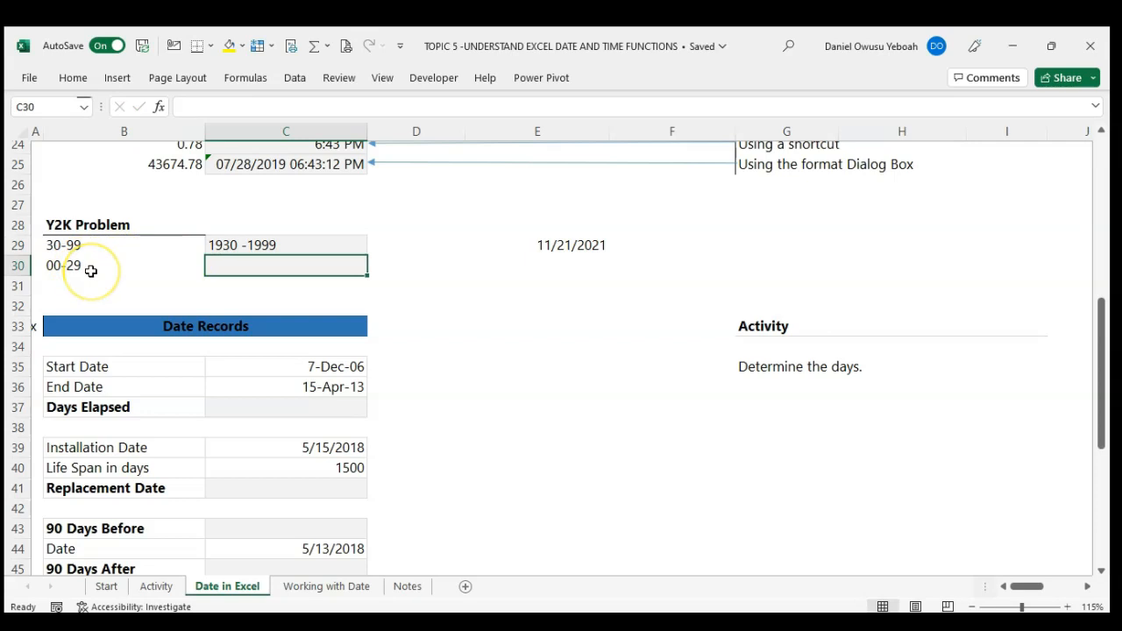
Step: Enter the year range 2000 - 2029 for two-digit years 00-29 in cell C30
type("200")
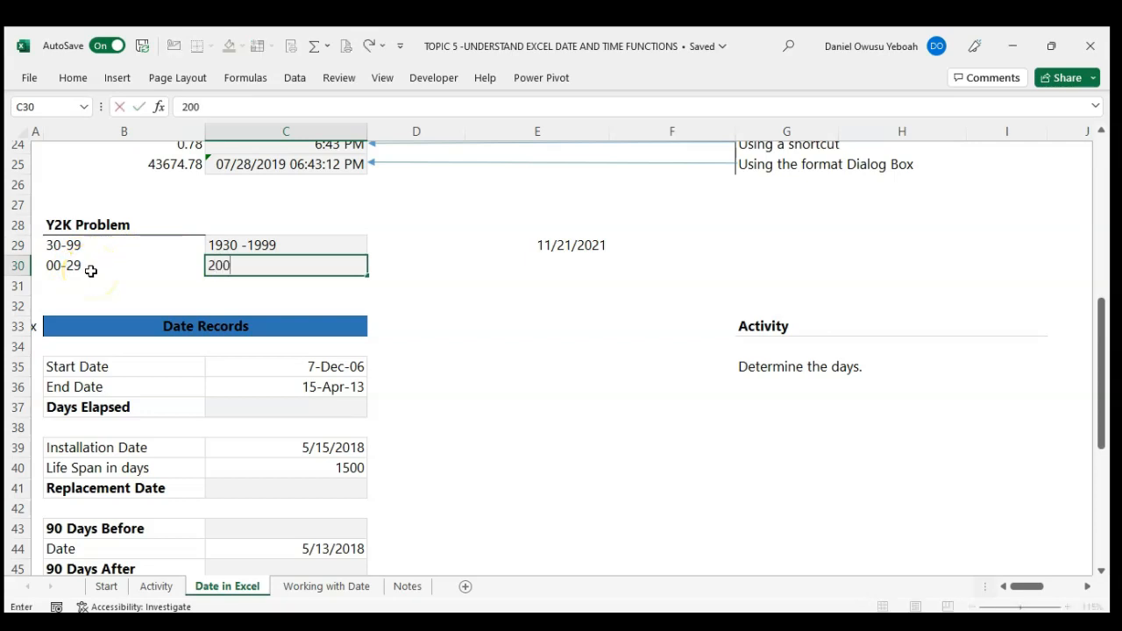
type("0 - 2029")
key("Return")
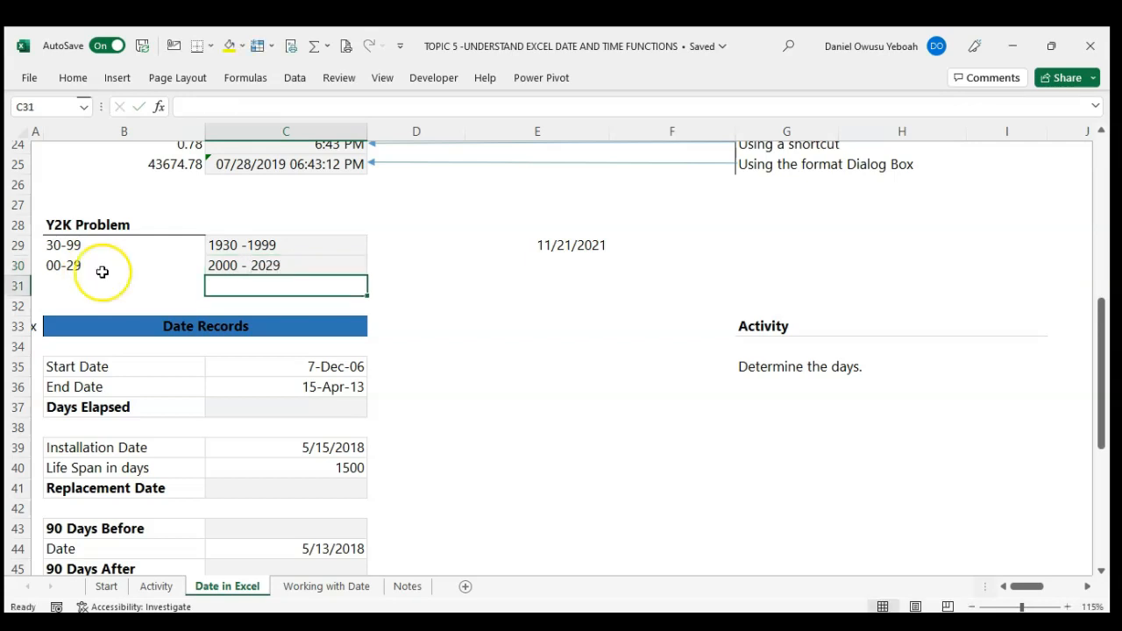
Step: Enter four-digit-year dates beside the Y2K table: 11/21/1921 in cell E29 and 11/21/2021 in cell F29
left_click(552, 254)
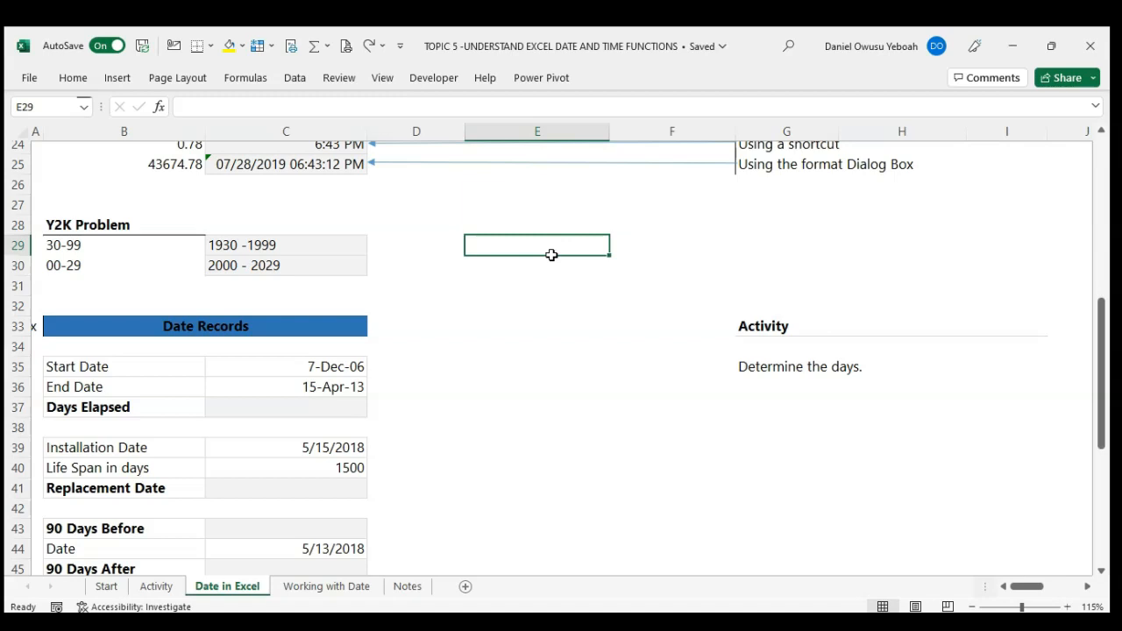
type("11/21/1921")
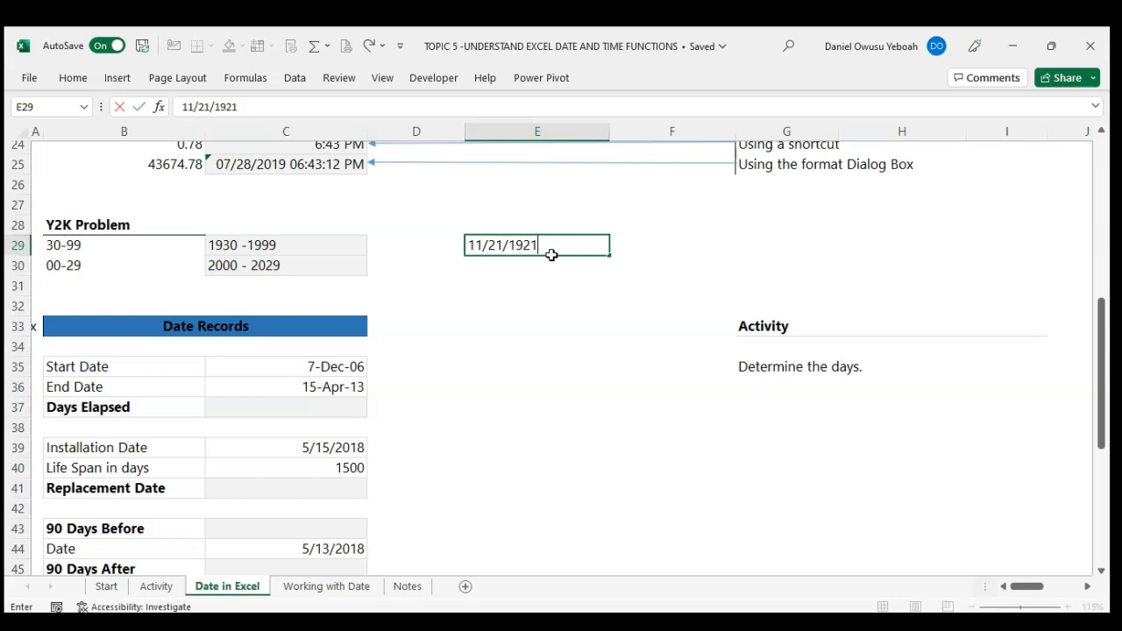
key("Return")
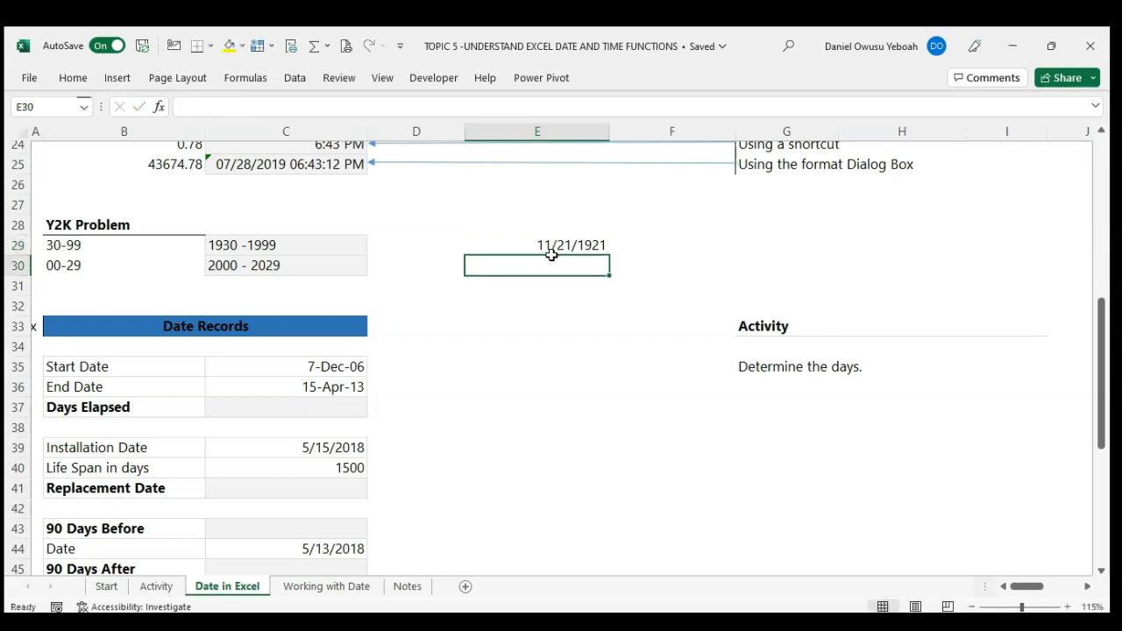
key("Up")
key("Right")
type("11/")
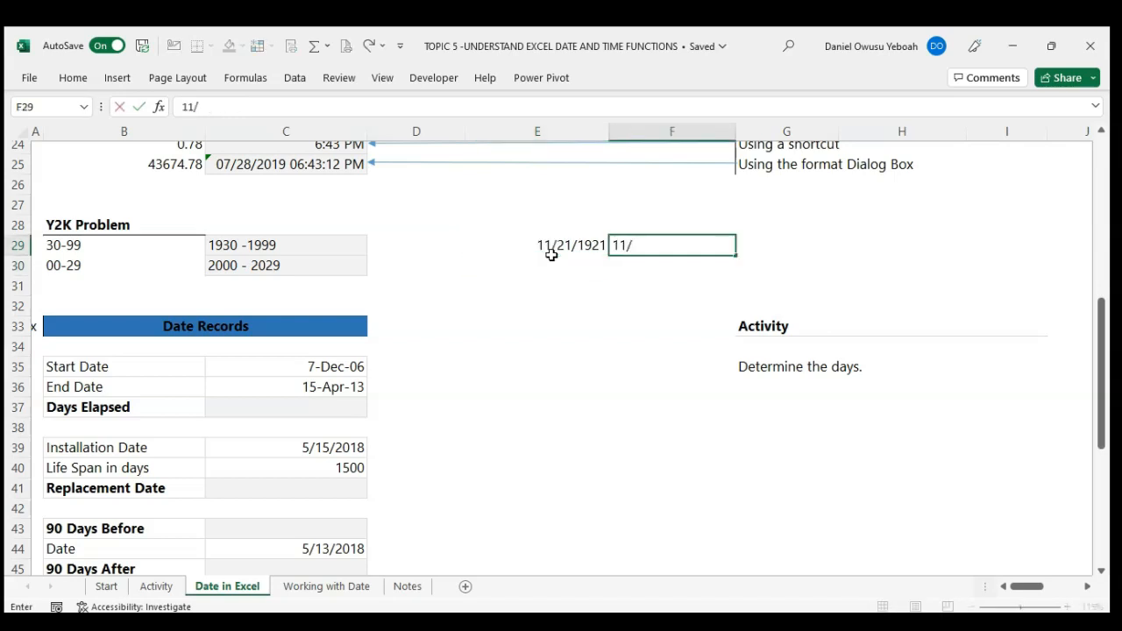
type("21/2021")
key("Return")
left_click(668, 242)
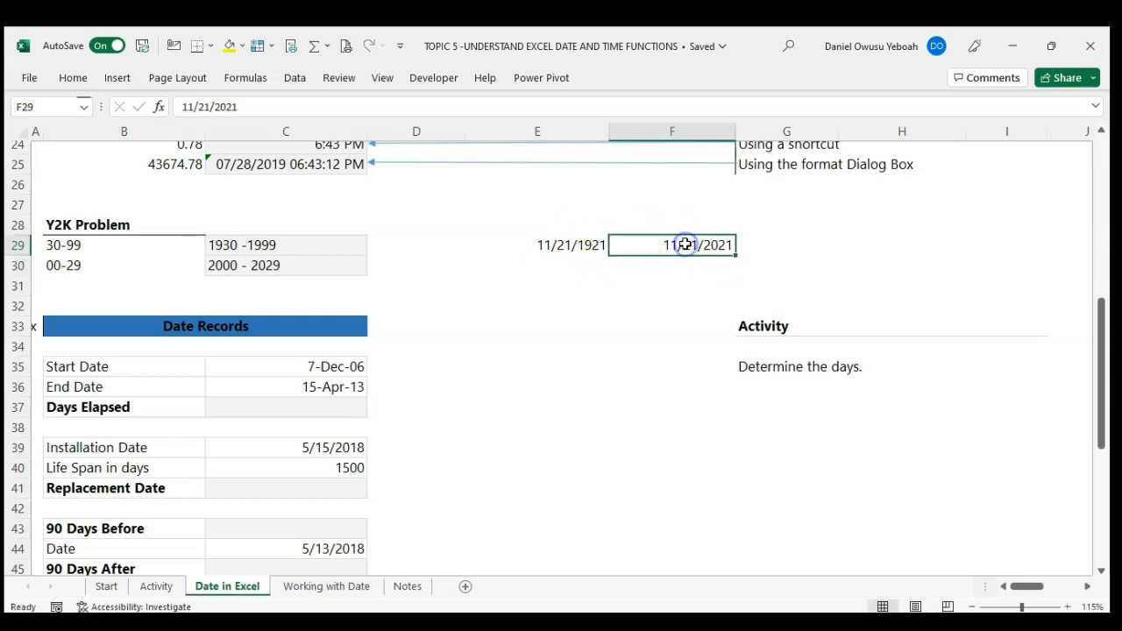
Step: Enter the date 11/21/2030 in cell E30 and the date 11/21/1930 in cell F30
key("Down")
key("Left")
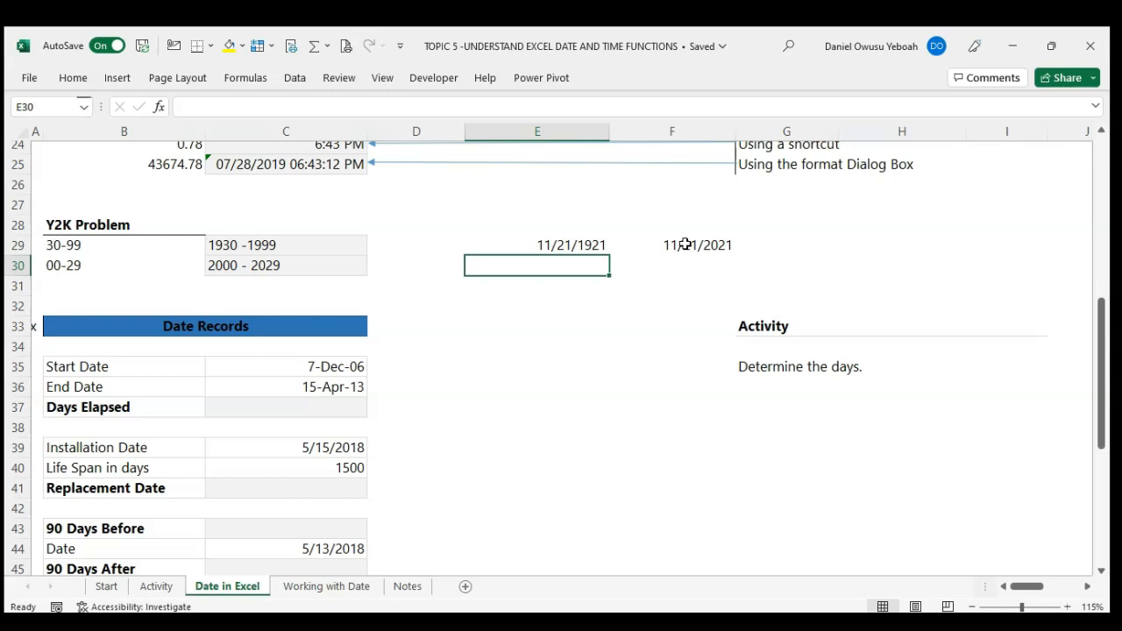
type("11/21/")
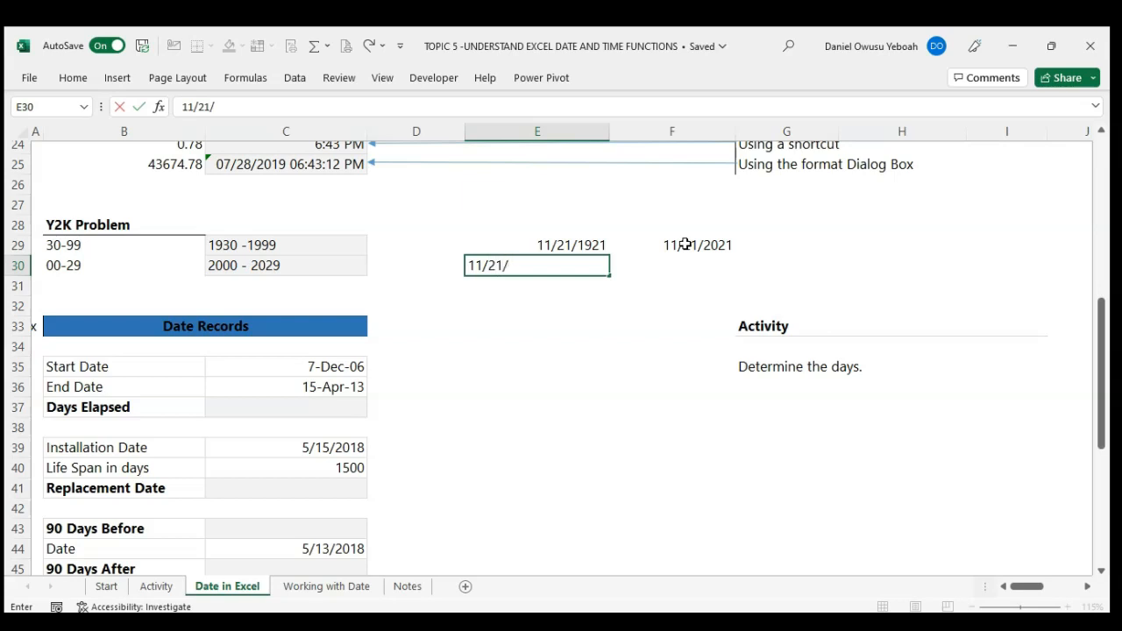
type("2030")
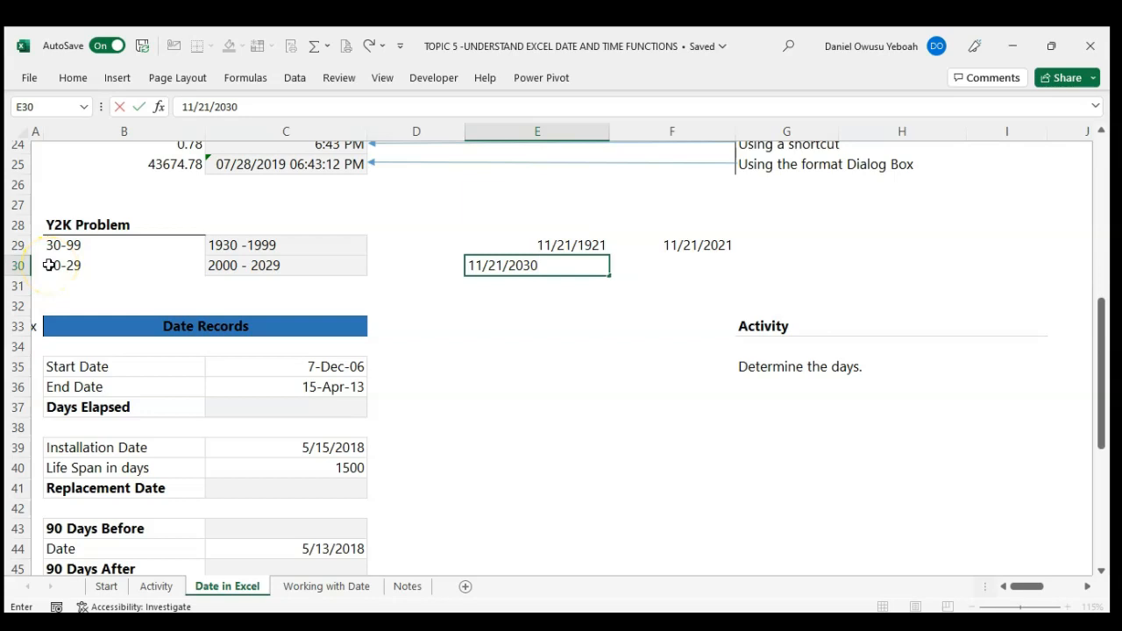
key("Return")
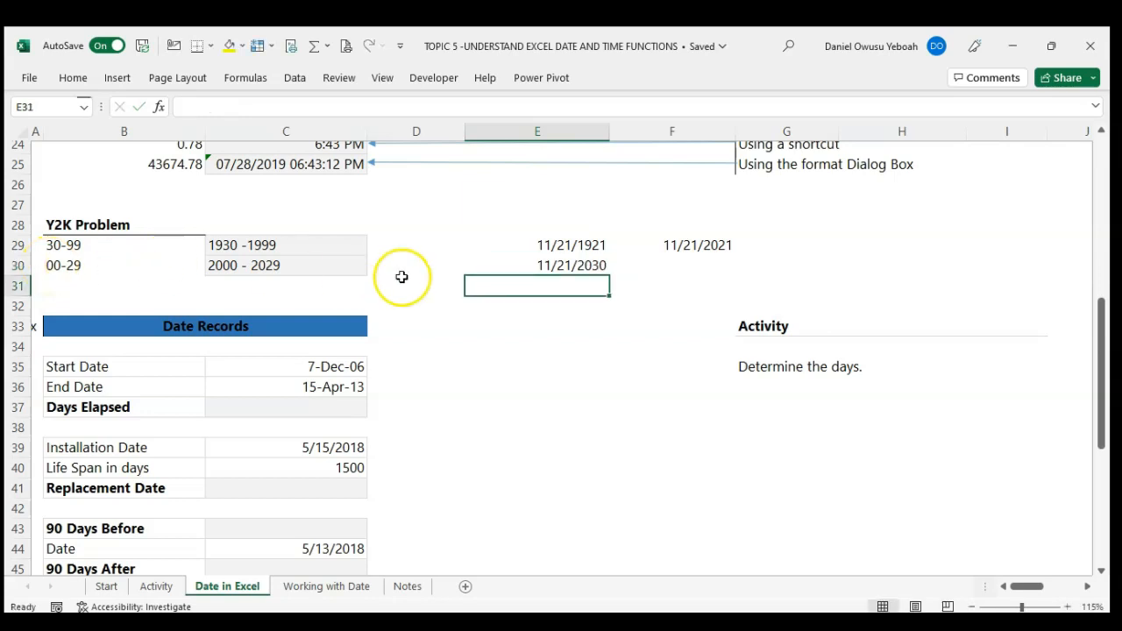
left_click(667, 268)
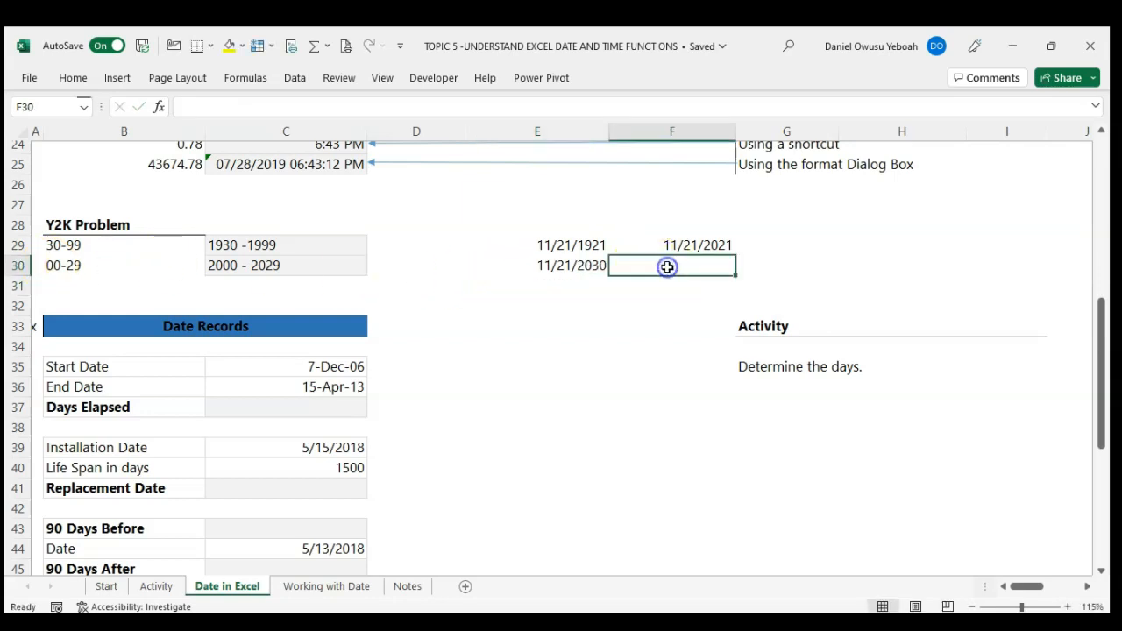
type("11/21/")
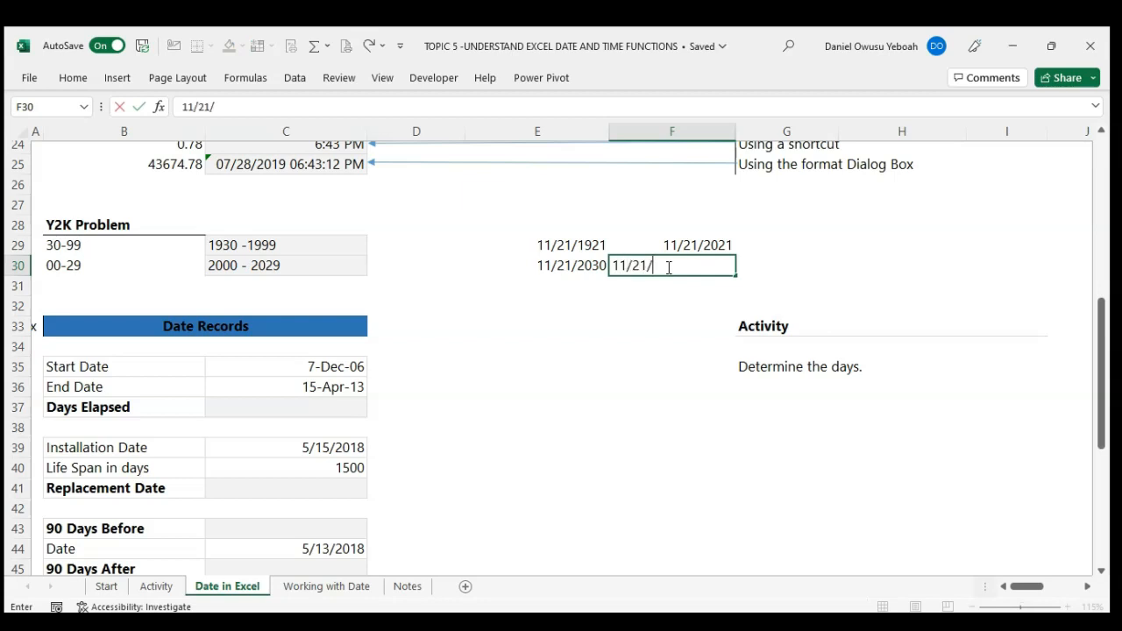
type("1930")
key("Return")
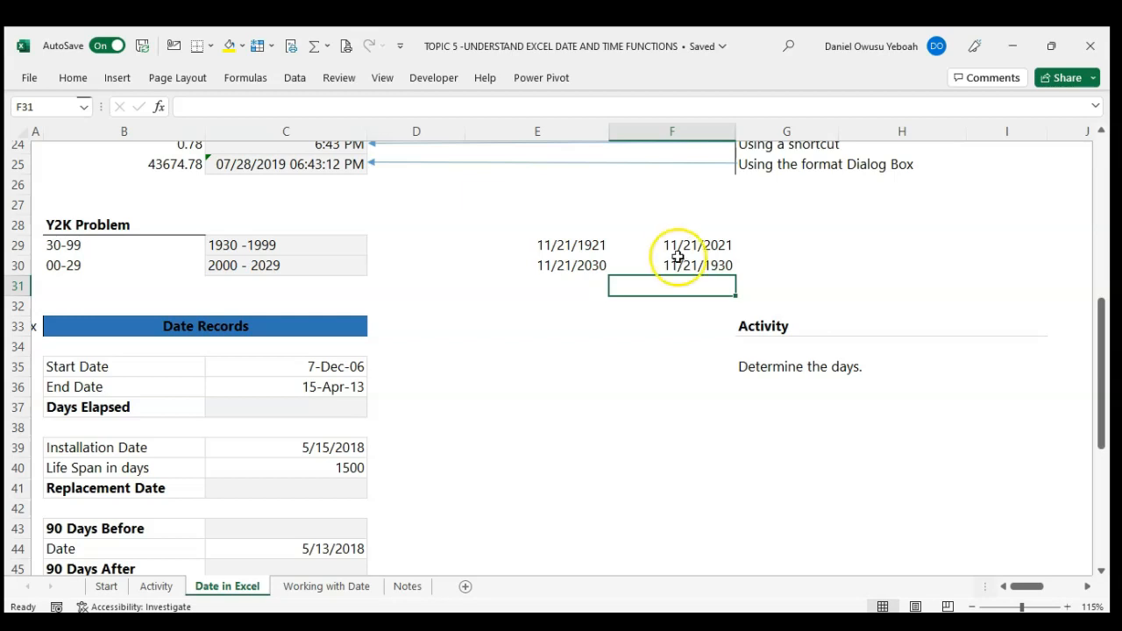
Step: Clear the sample dates from the cells in columns E and F beside the Y2K table
left_click_drag(664, 245, 673, 270)
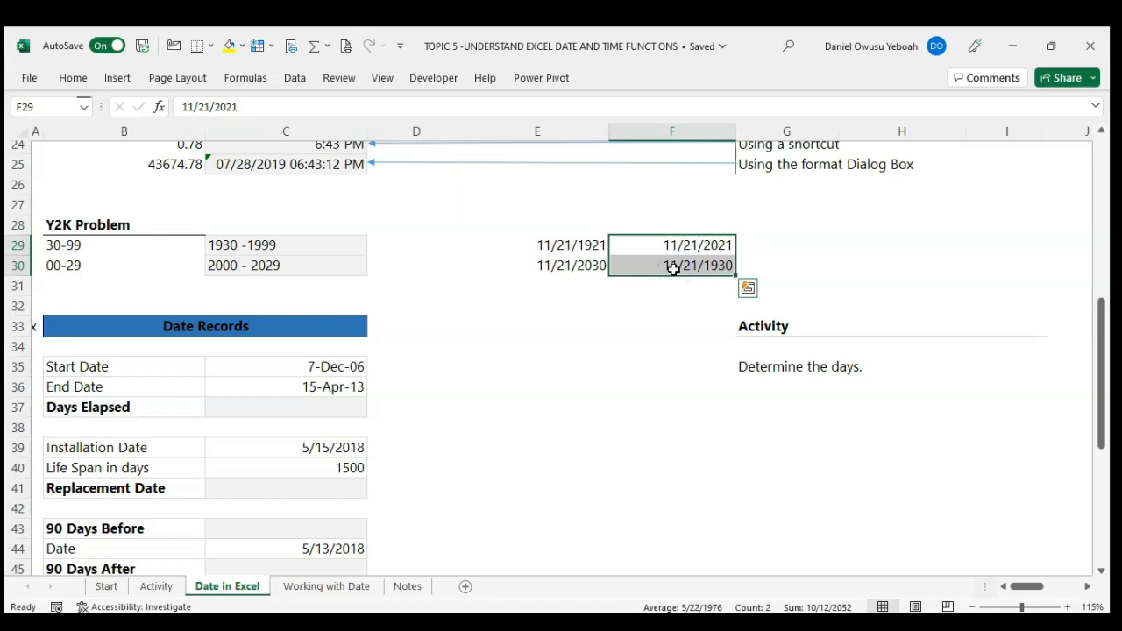
key("Delete")
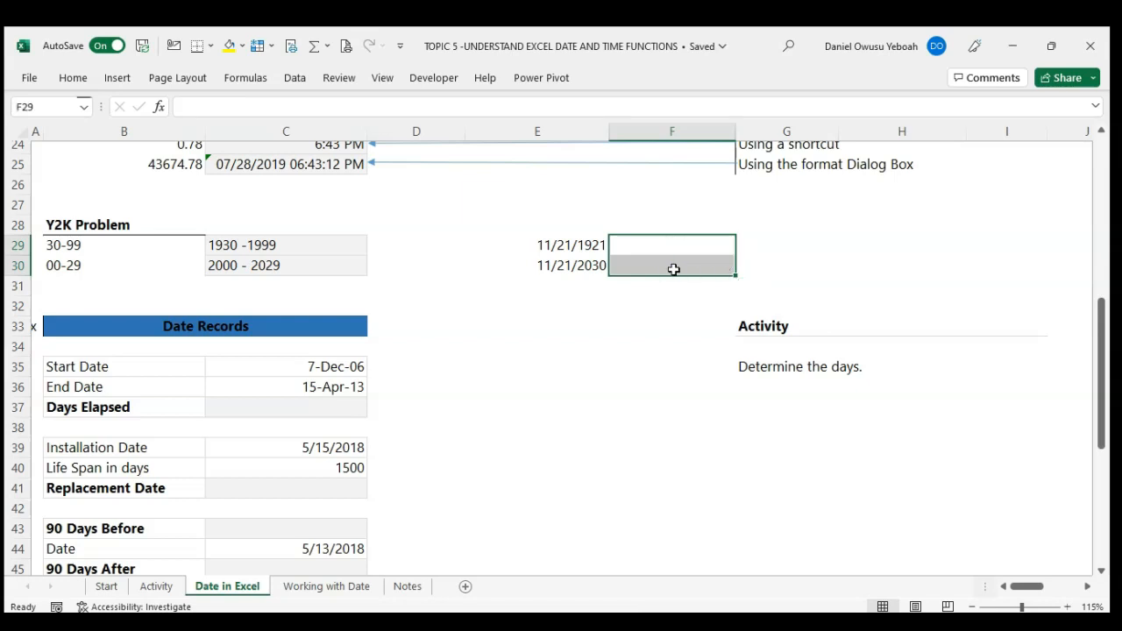
left_click_drag(571, 245, 573, 277)
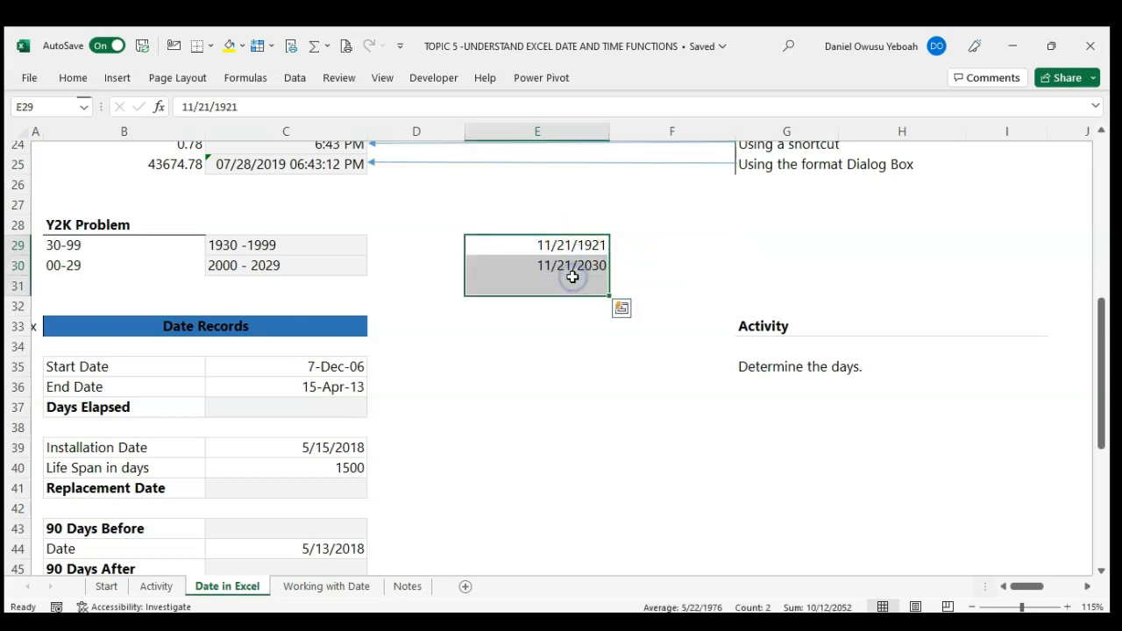
key("Delete")
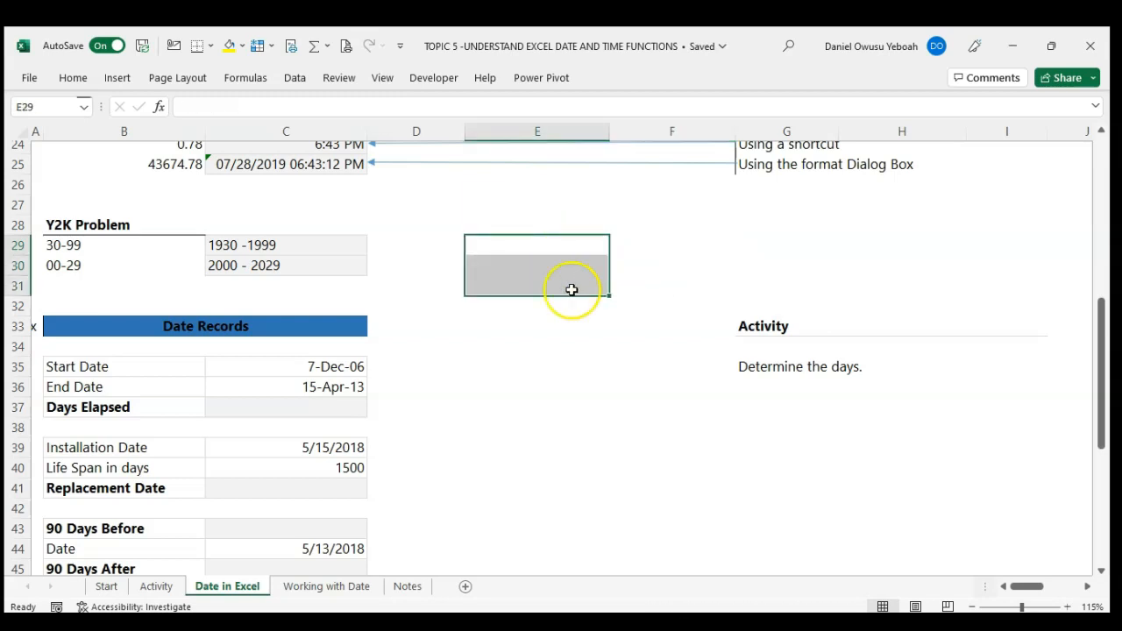
Step: Fill cells D35:D36 with formulas that reference the start and end dates in column C, beginning with =C35
scroll(566, 326, "down", 3)
scroll(567, 327, "down", 1)
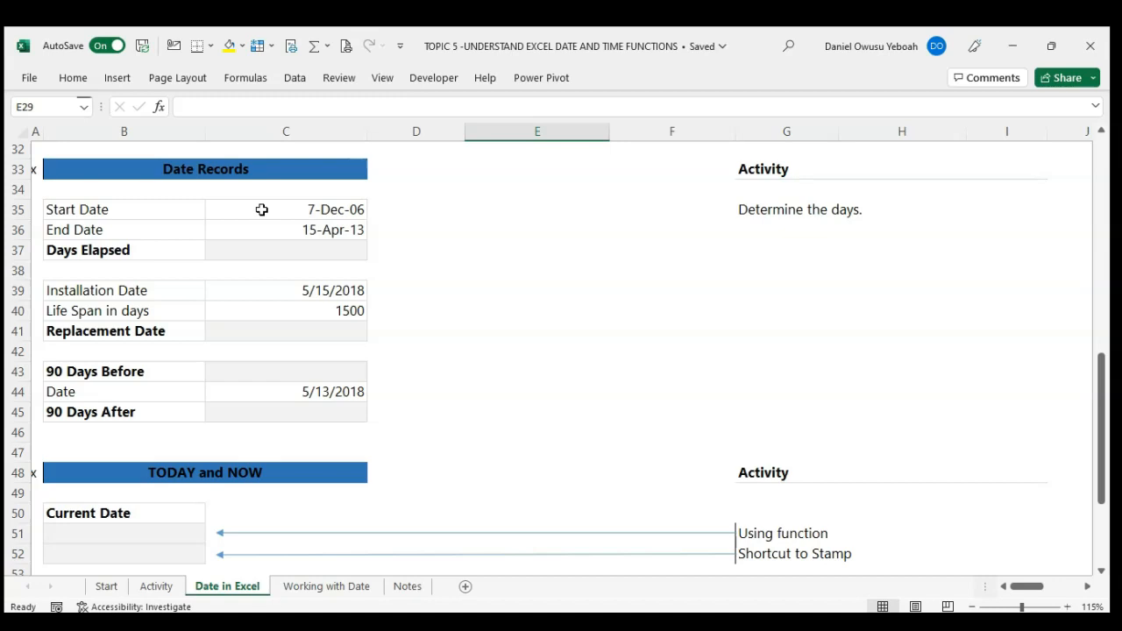
left_click(295, 248)
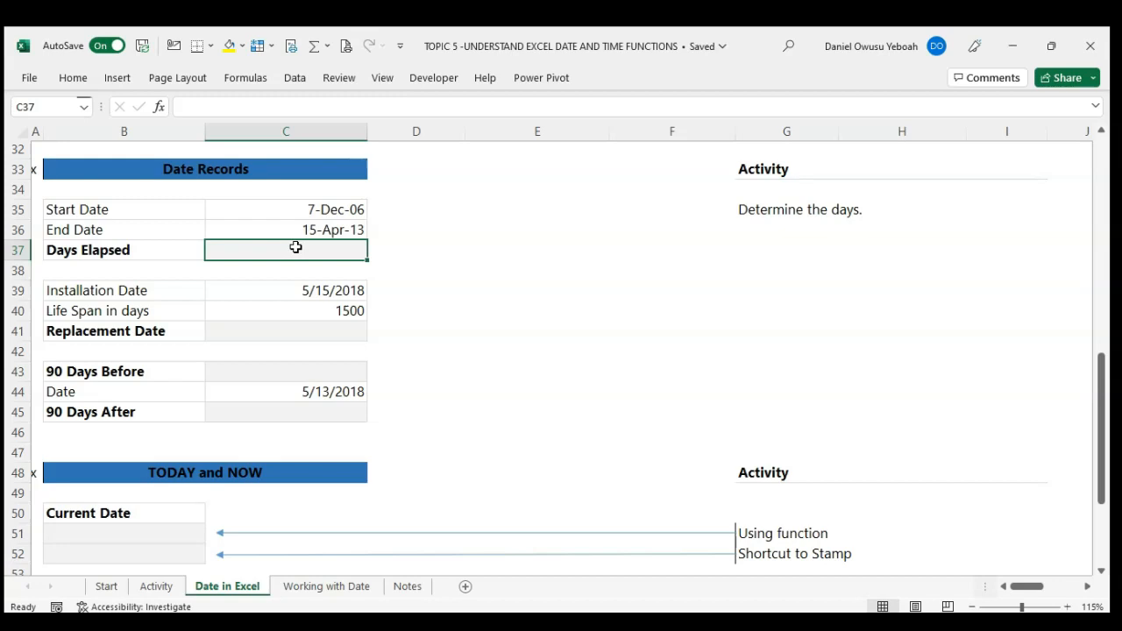
key("Right")
key("Up")
key("Up")
key("shift+Down")
type("=")
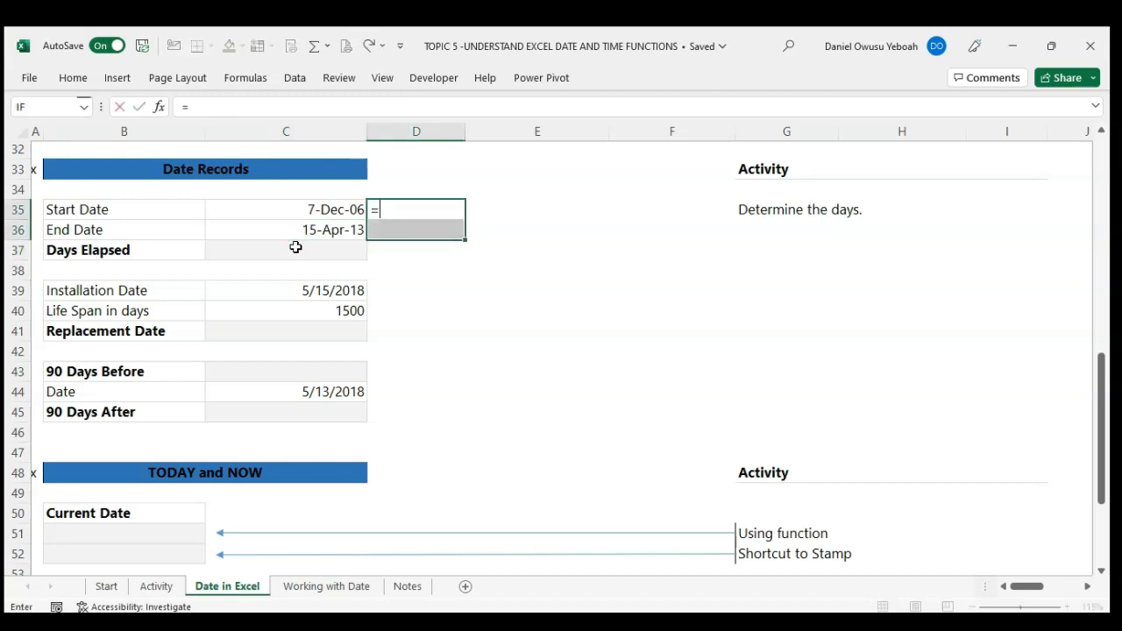
key("Left")
key("ctrl+Return")
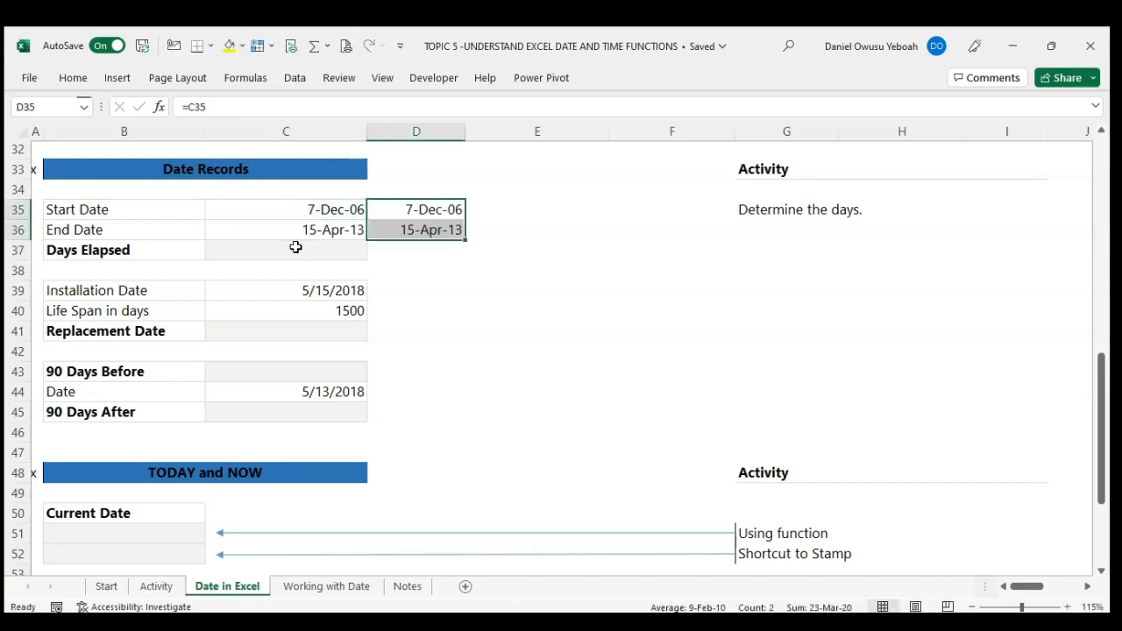
Step: Apply the General number format to cells D35:D36 to show the dates as serial numbers
key("Down")
key("Down")
key("Up")
key("Up")
key("shift+Down")
key("ctrl+shift+grave")
Step: Calculate the difference between the two serial numbers in cell D37 with the formula =D36-D35
key("Down")
key("Down")
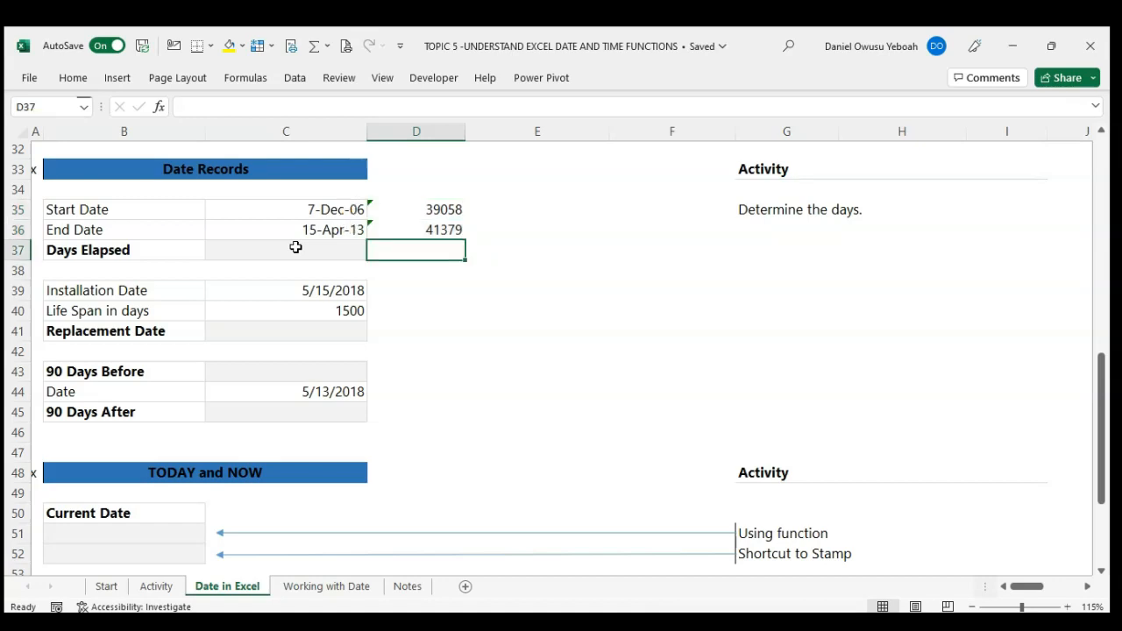
type("=")
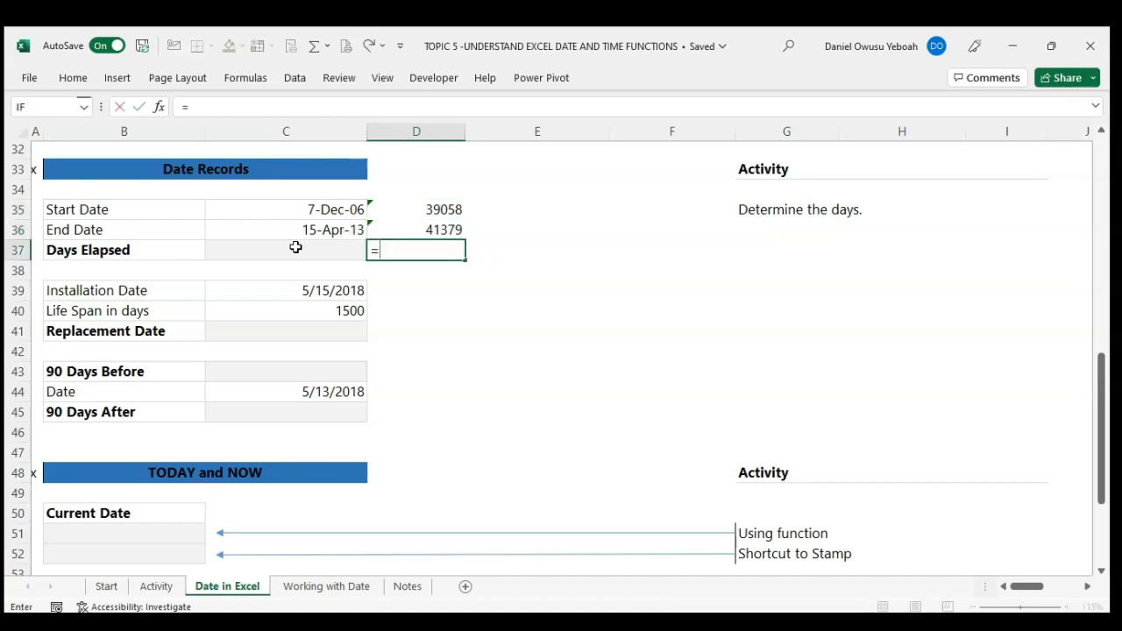
key("Up")
type("-")
key("Up")
key("Up")
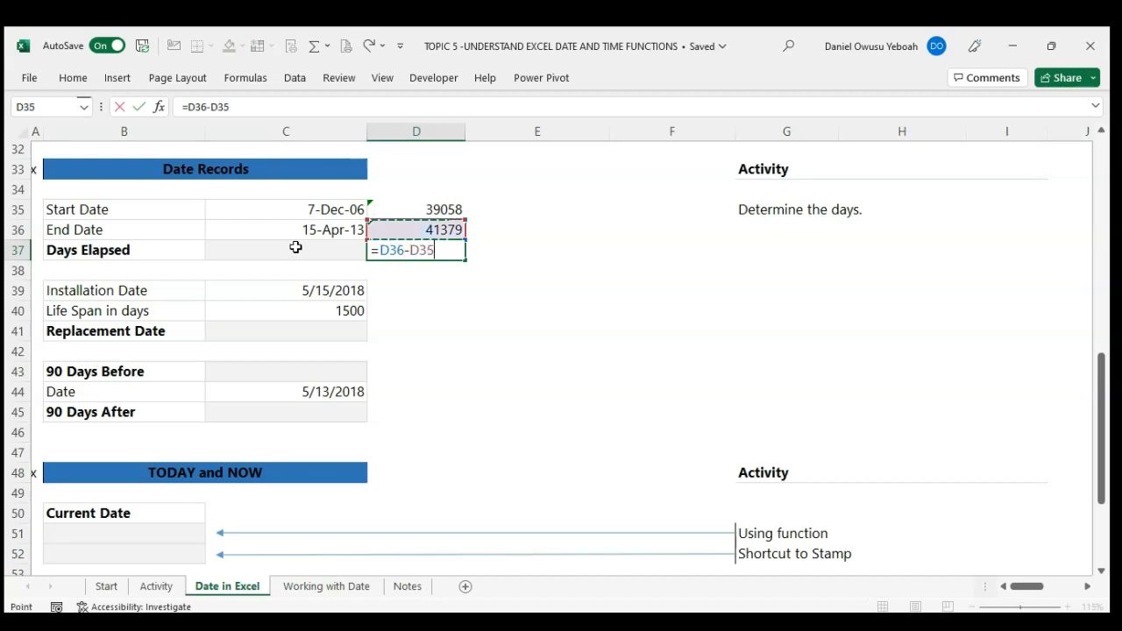
key("Return")
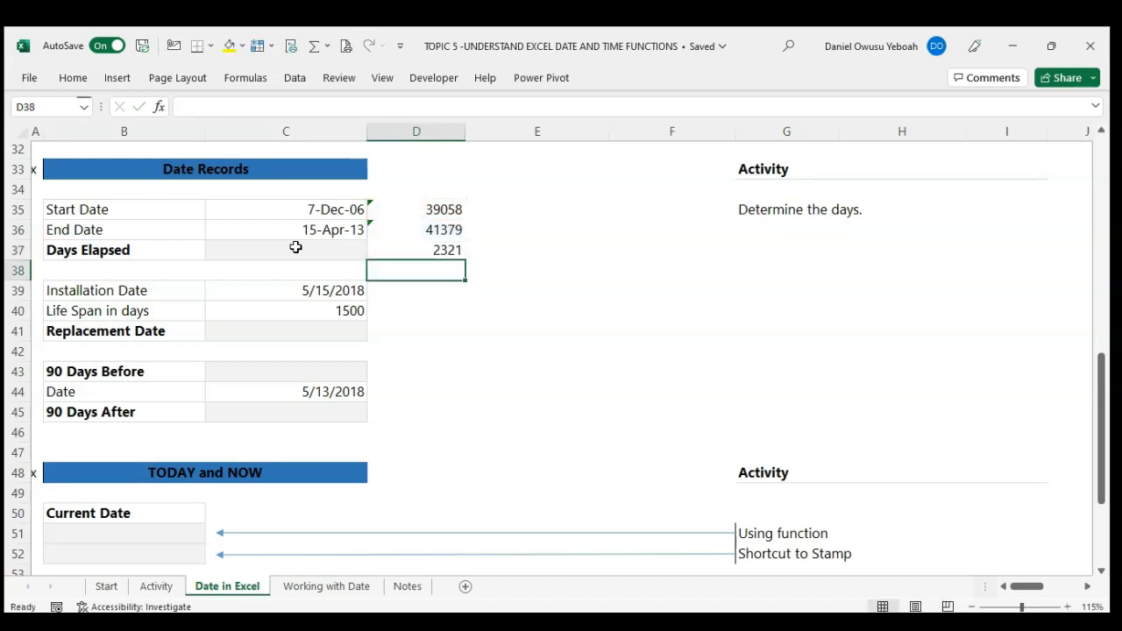
Step: Calculate the days elapsed in cell C37 by subtracting the start date from the end date with =C36-C35
left_click(322, 255)
type("=")
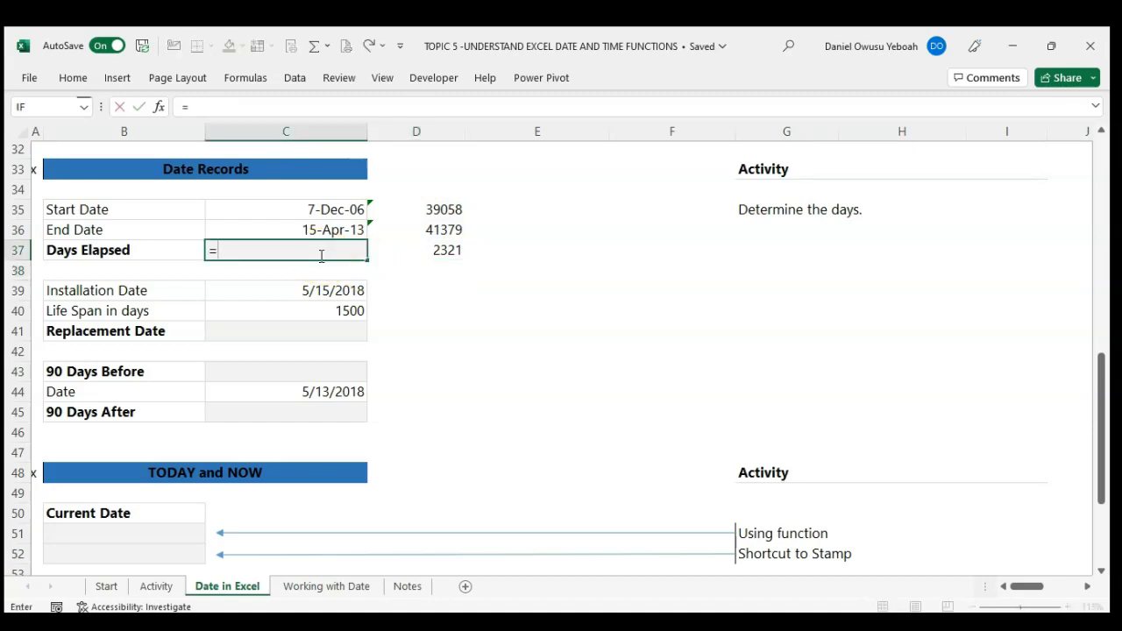
key("Up")
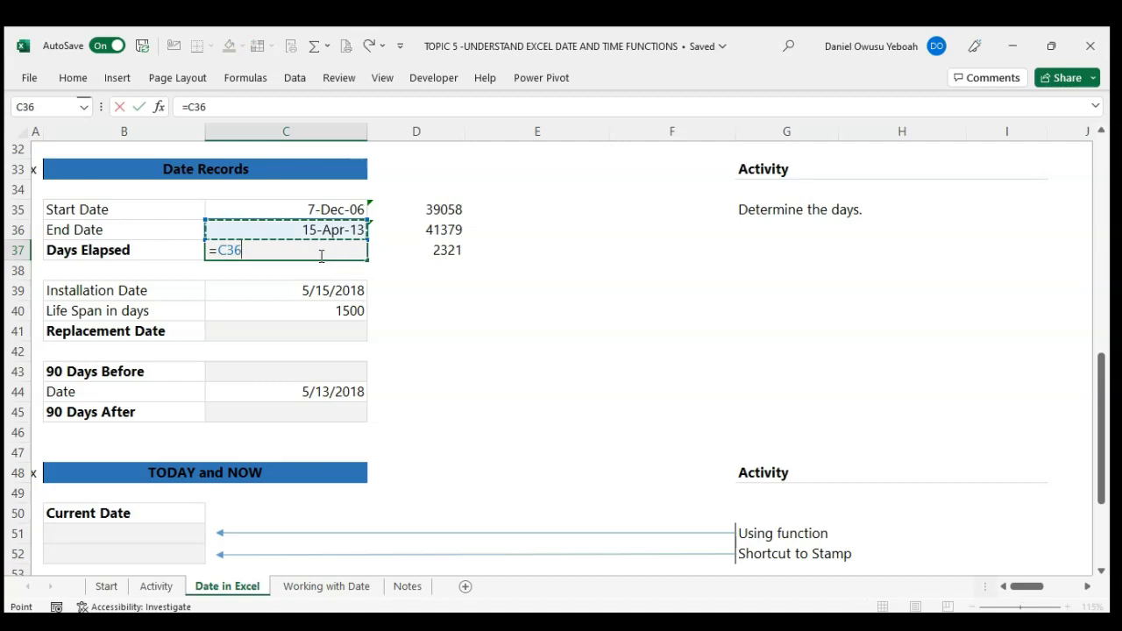
type("-")
key("Up")
key("Up")
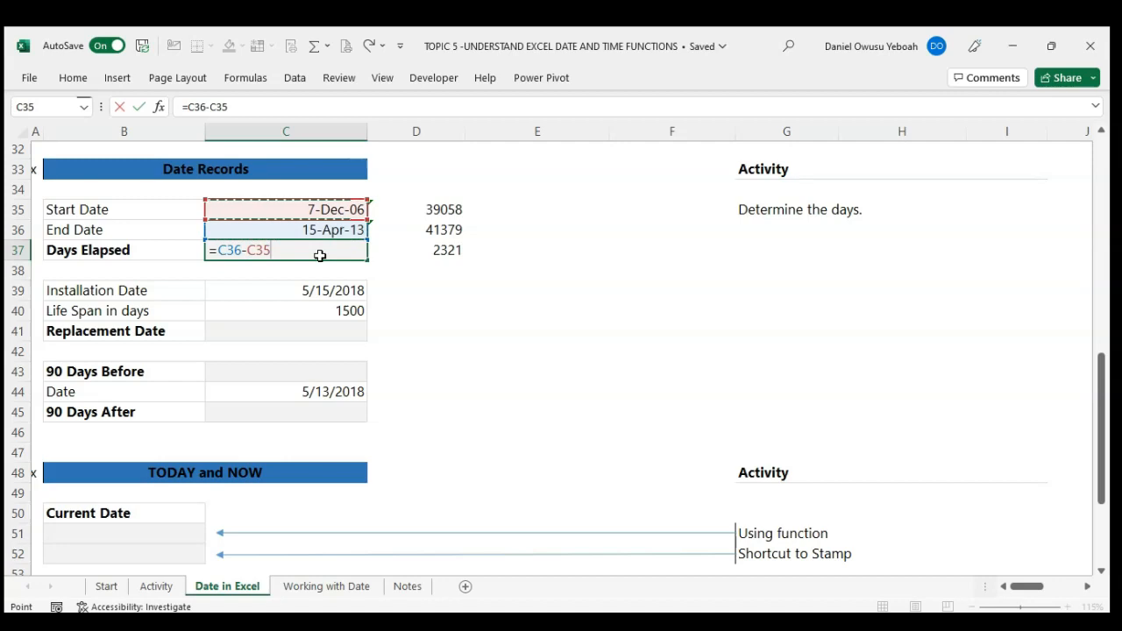
key("Return")
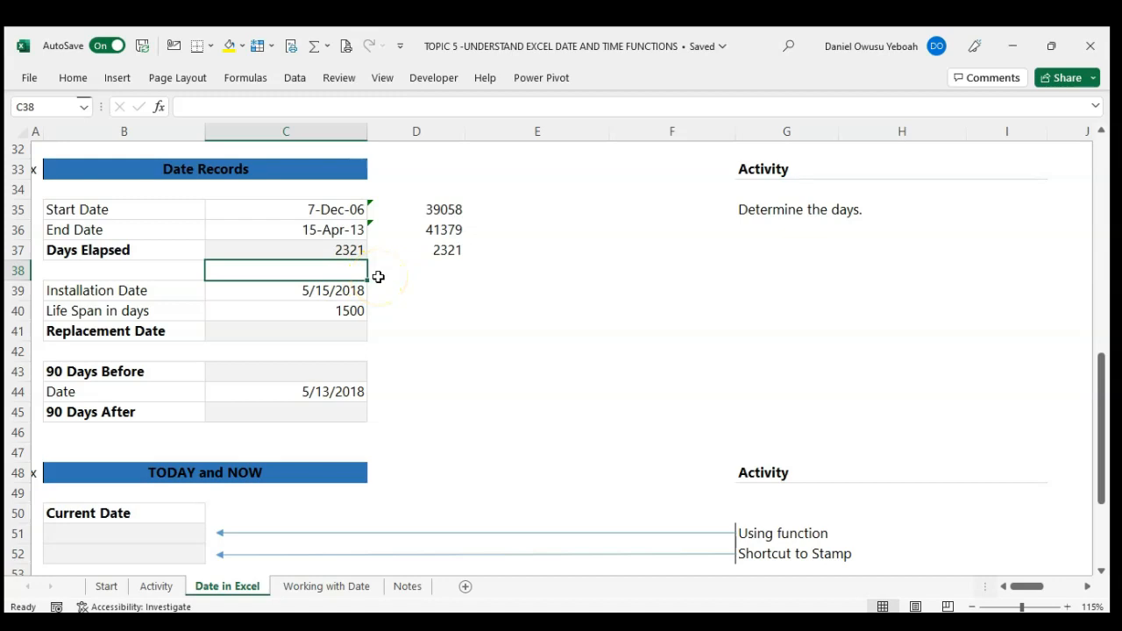
Step: Calculate the replacement date in cell C41 by adding the life span to the installation date with =C39+C40
scroll(364, 339, "down", 1)
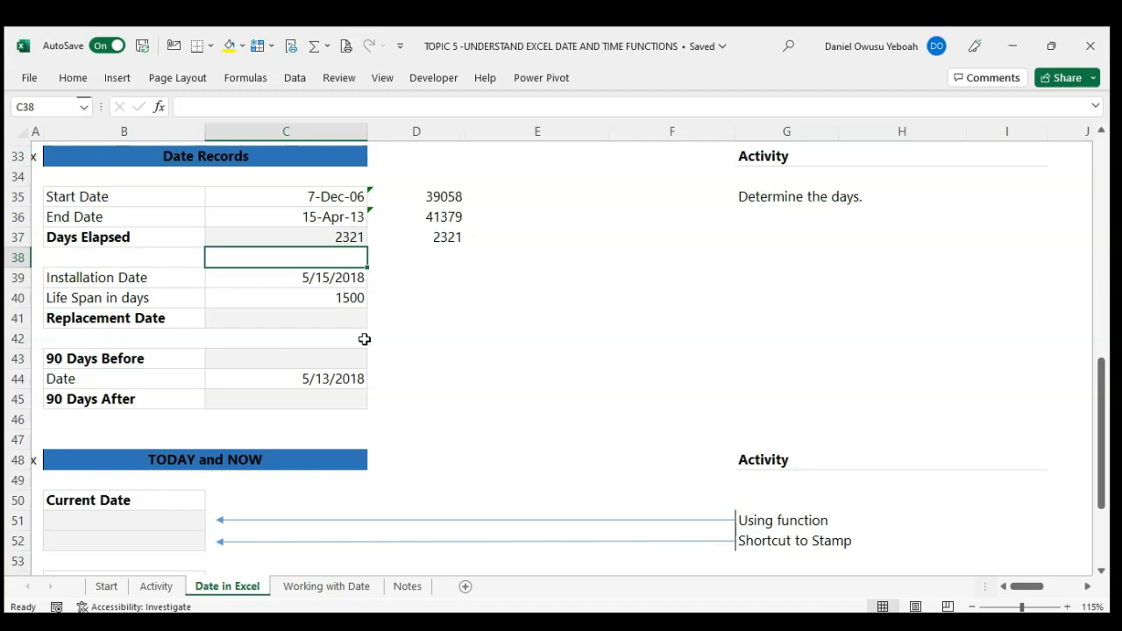
left_click(321, 318)
type("=")
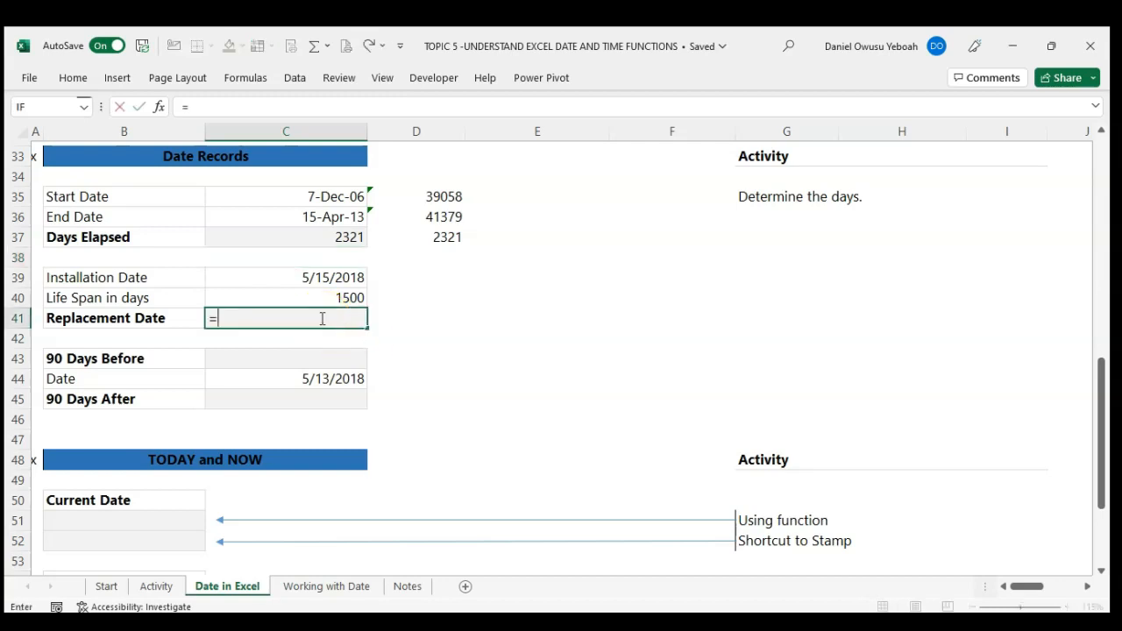
key("Up")
key("Up")
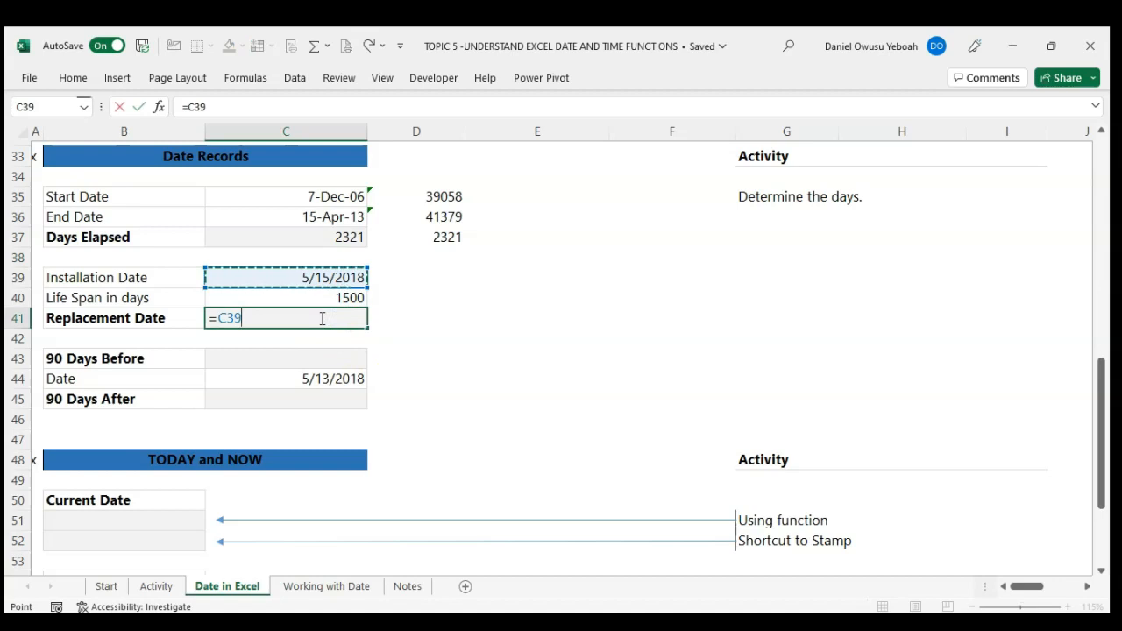
type("+")
key("Up")
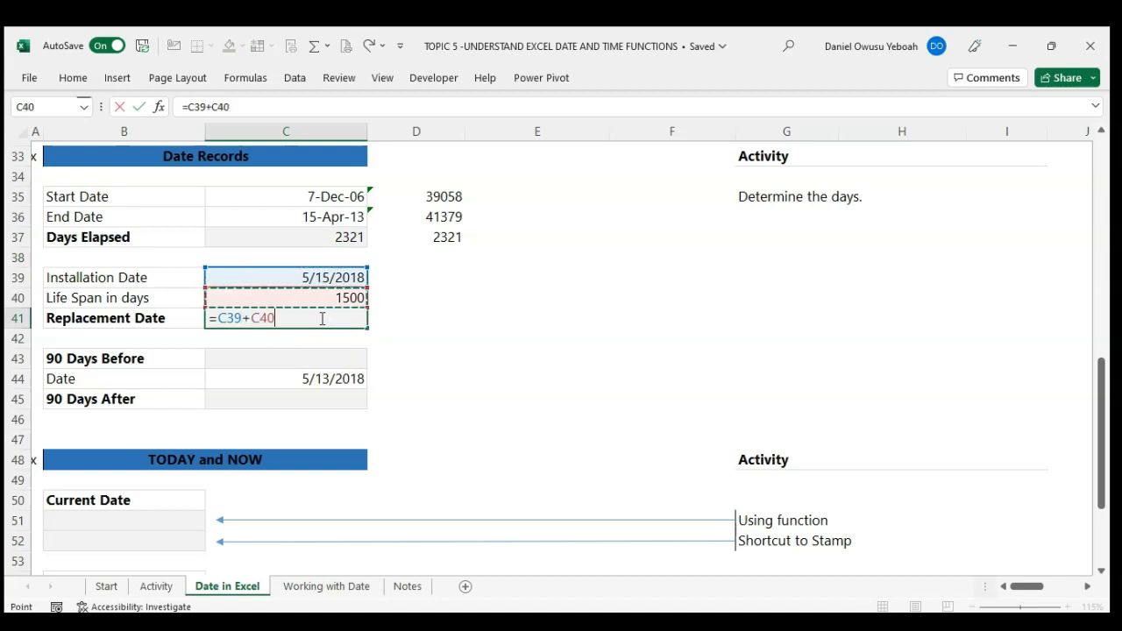
key("Return")
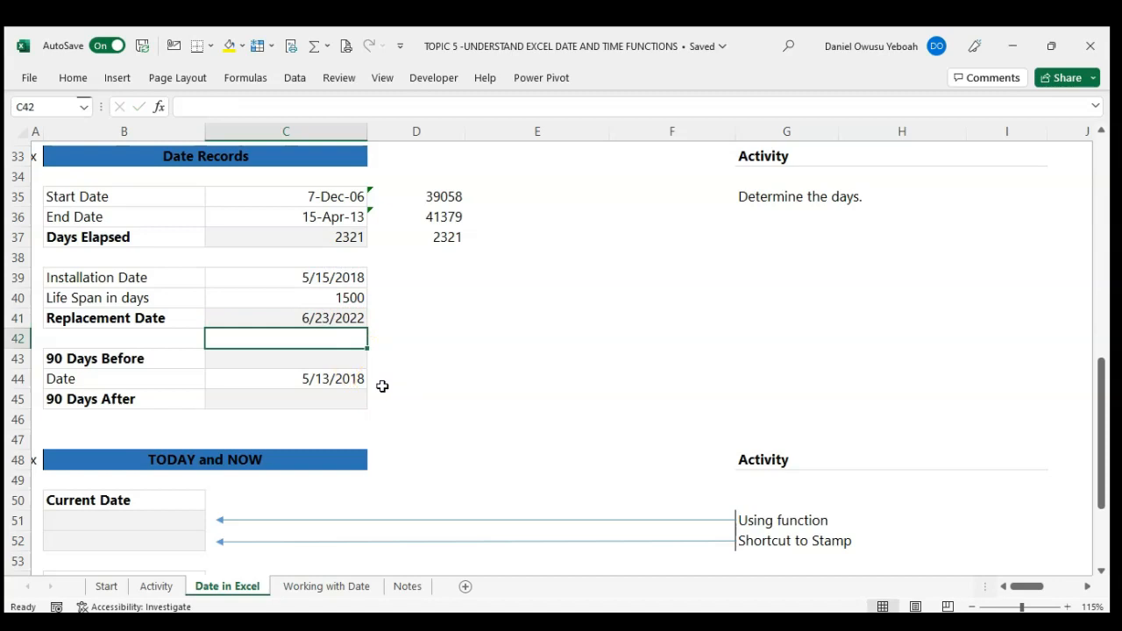
Step: Fill cells D39:D40 with references to the installation date and life span, beginning with =C39, and apply the General number format
key("Up")
key("Up")
key("Up")
key("Right")
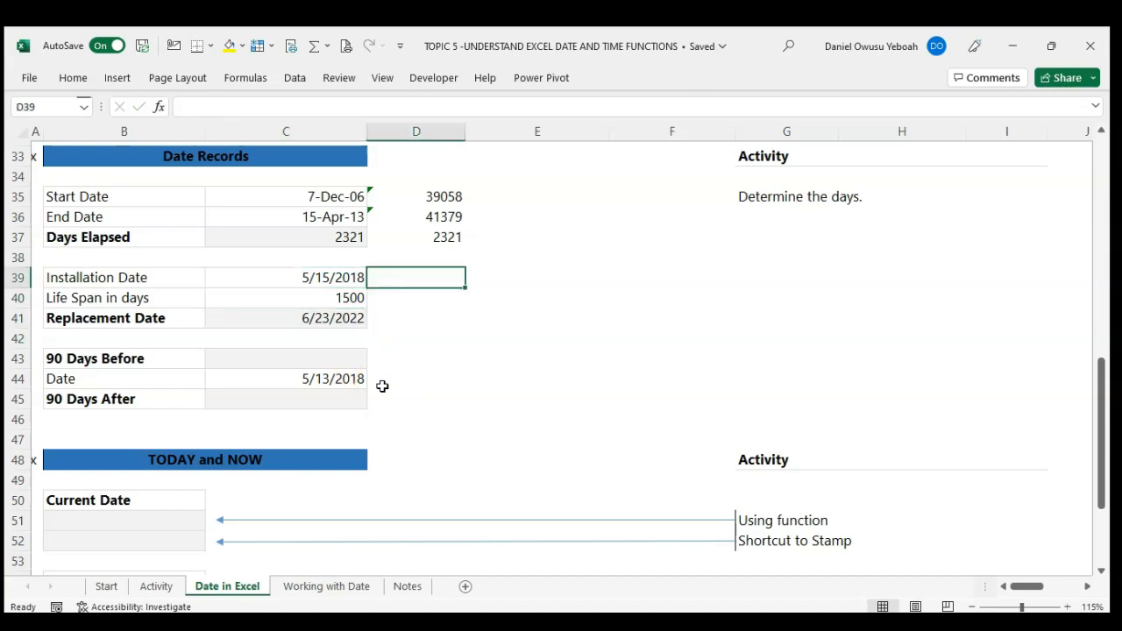
key("shift+Down")
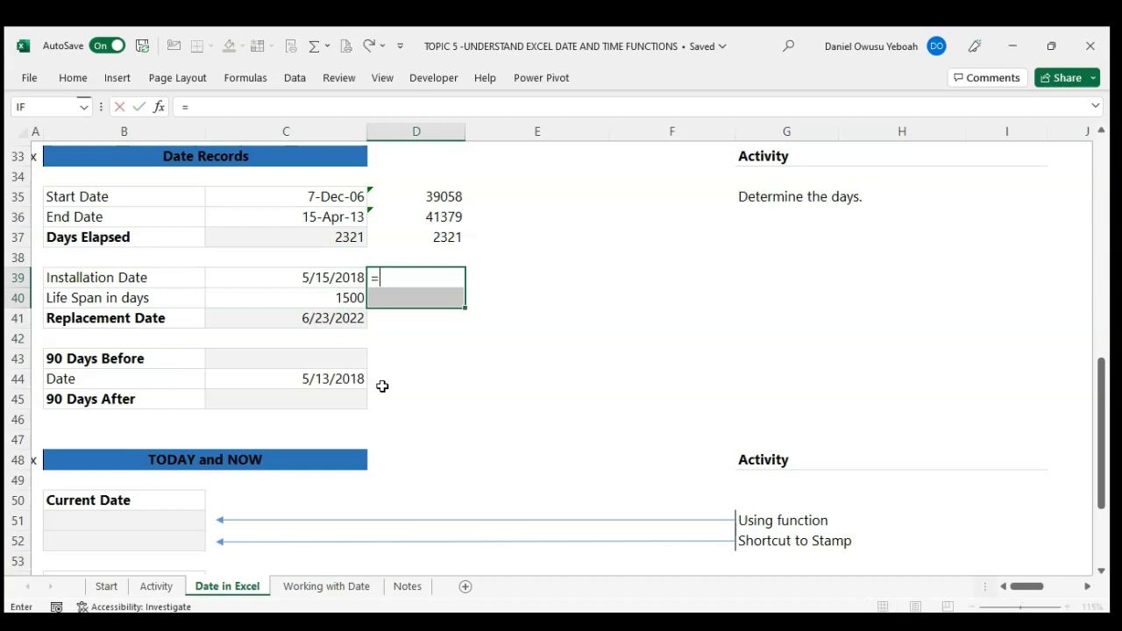
type("=")
key("Left")
key("ctrl+Return")
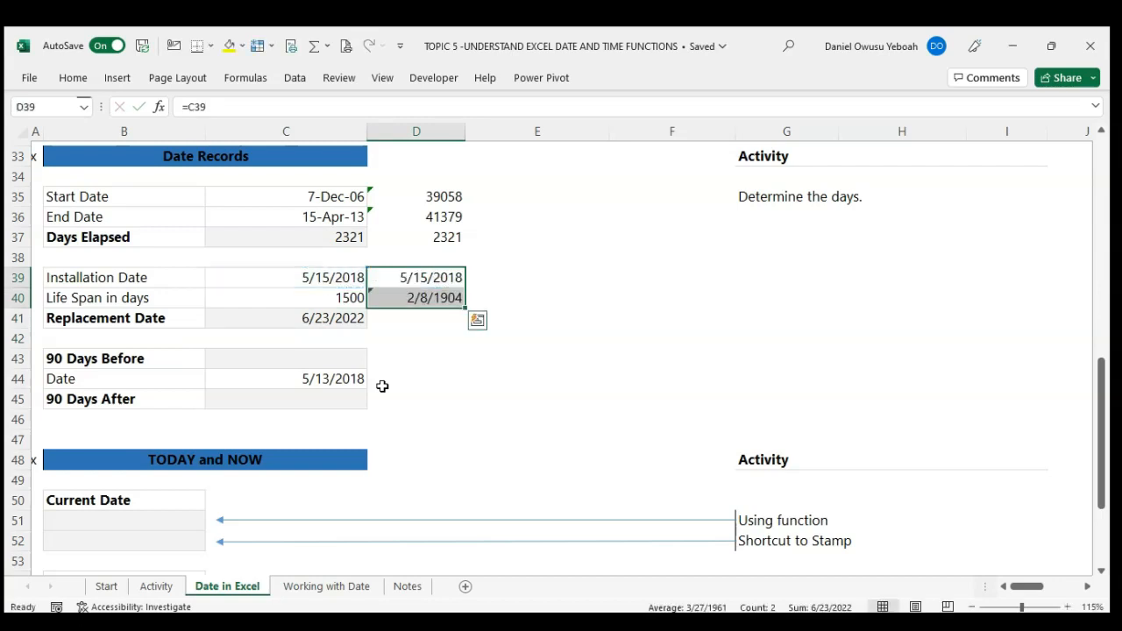
key("ctrl+shift+asciitilde")
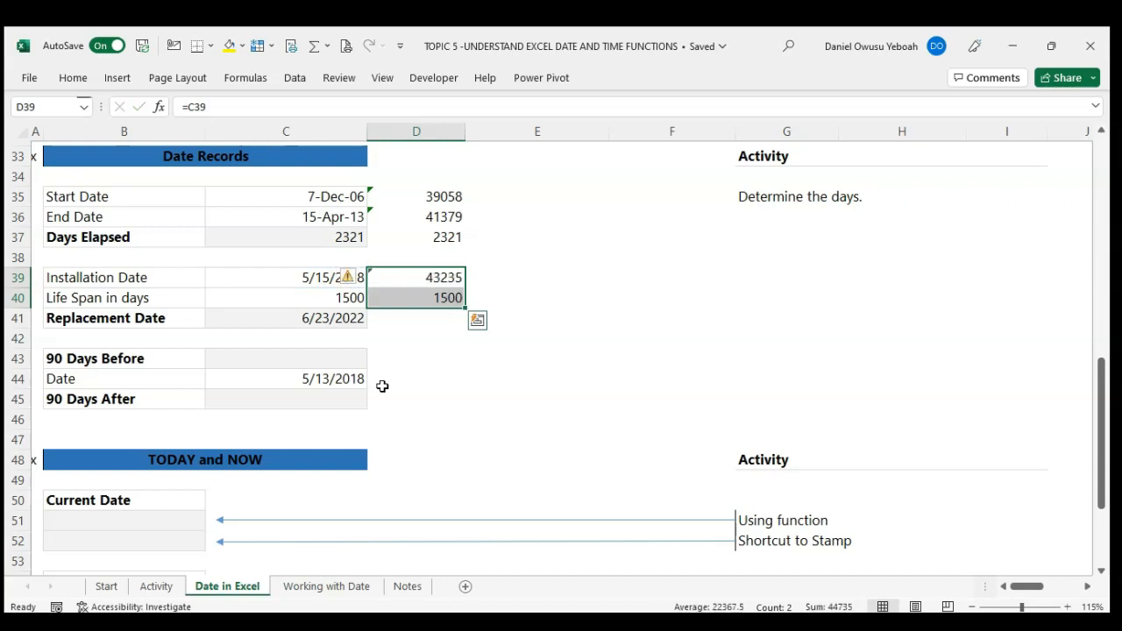
Step: Add the serial number and life span in cell D41 with =D39+D40 and apply the day-month-year date format to it
key("Down")
key("Down")
type("=")
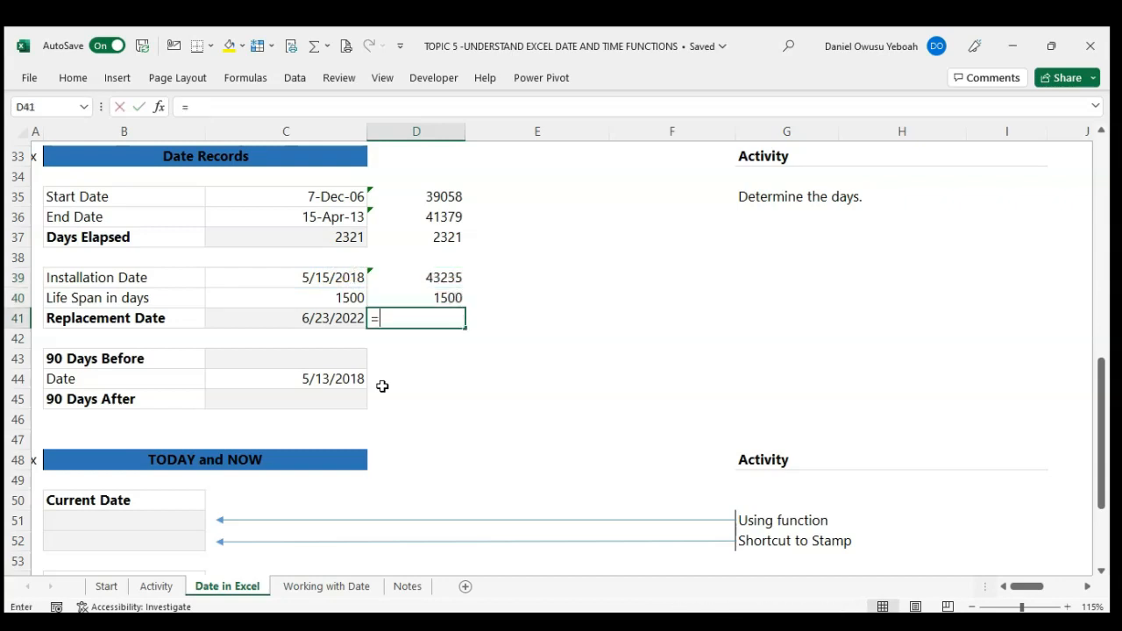
key("Up")
key("Up")
type("+")
key("Up")
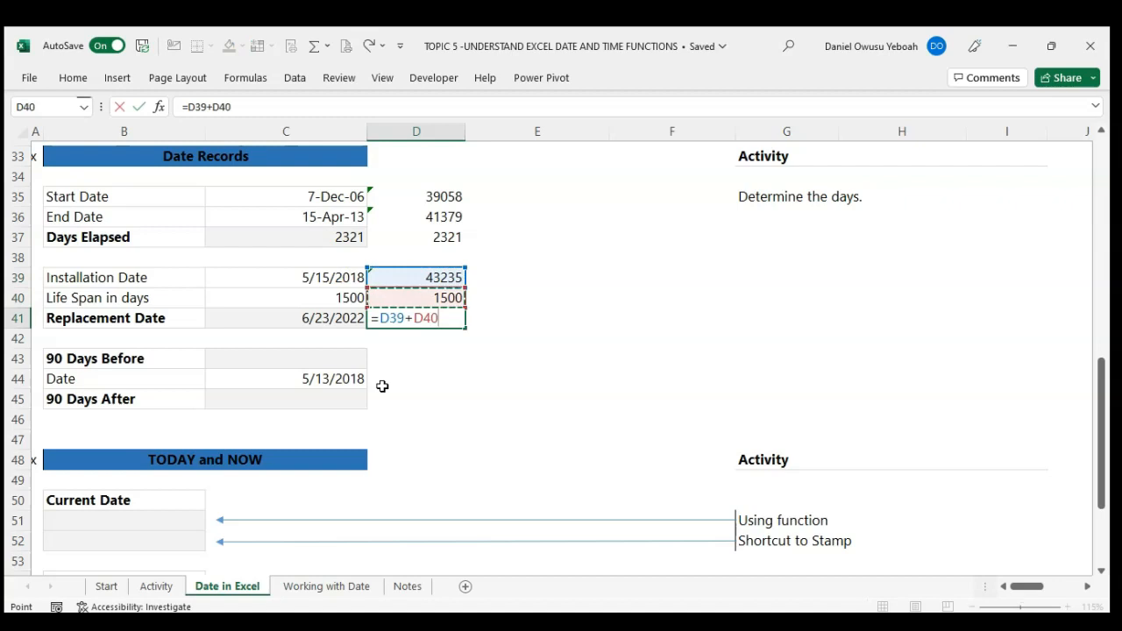
key("Return")
key("Up")
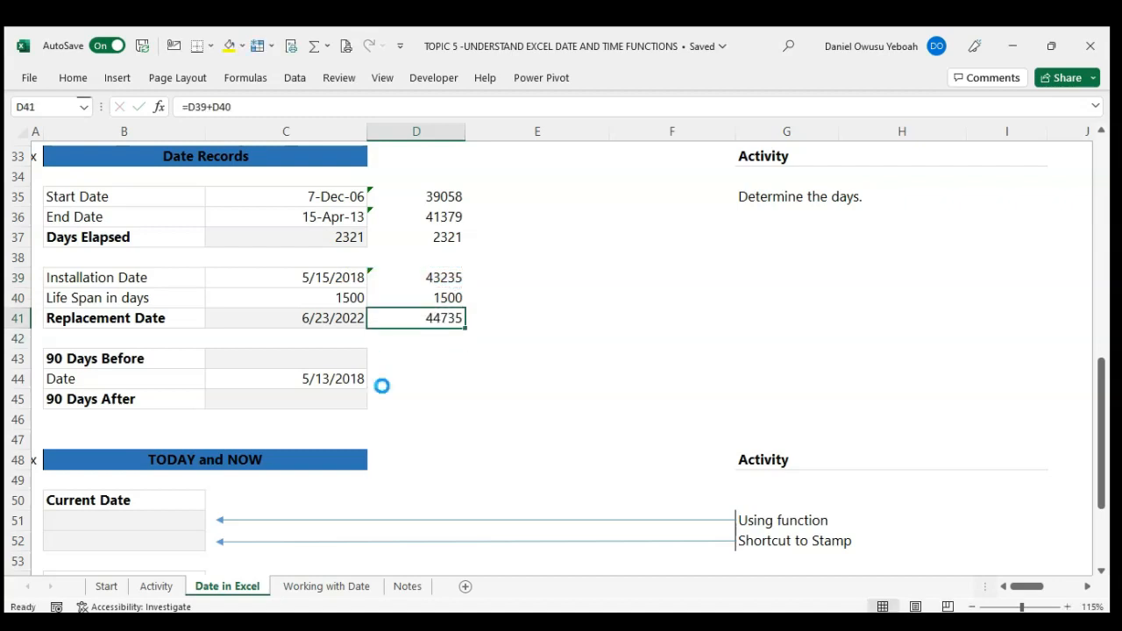
key("ctrl+shift+numbersign")
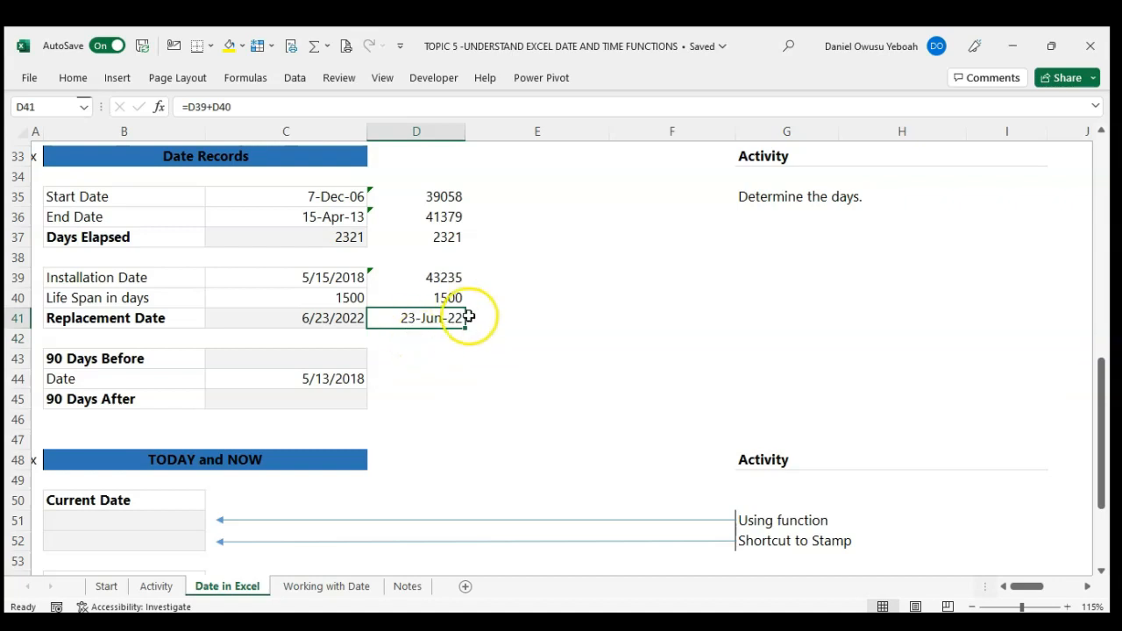
Step: Clear the helper calculations from cells D35:D41 beside the Date Records tables
key("shift+Up")
key("shift+Up")
key("shift+Up")
key("shift+Up")
key("shift+Up")
key("shift+Up")
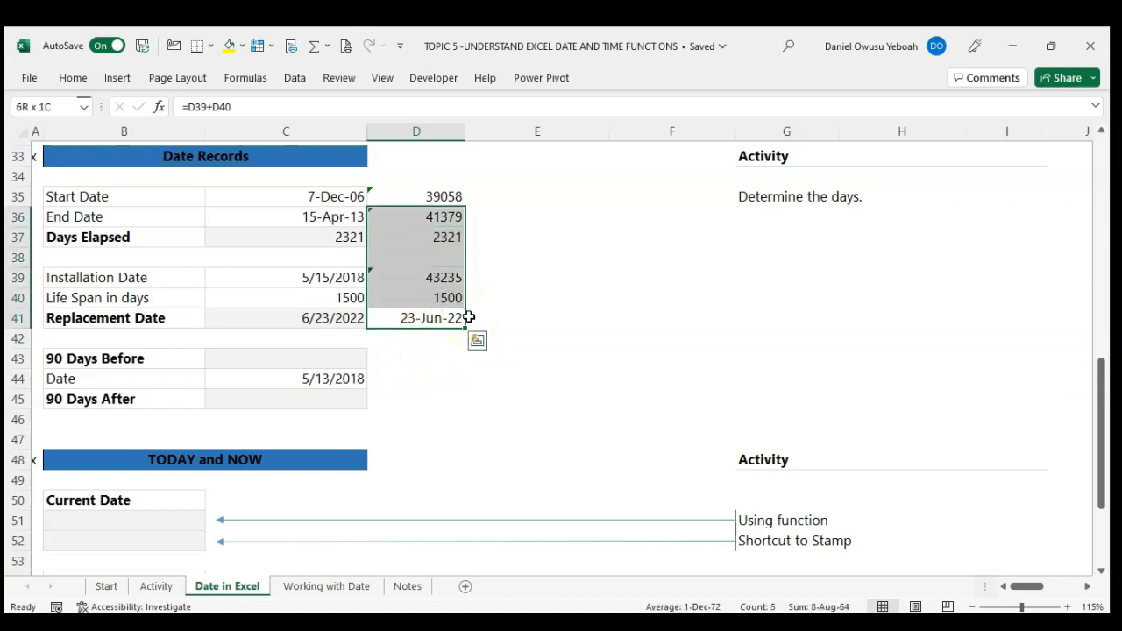
key("Delete")
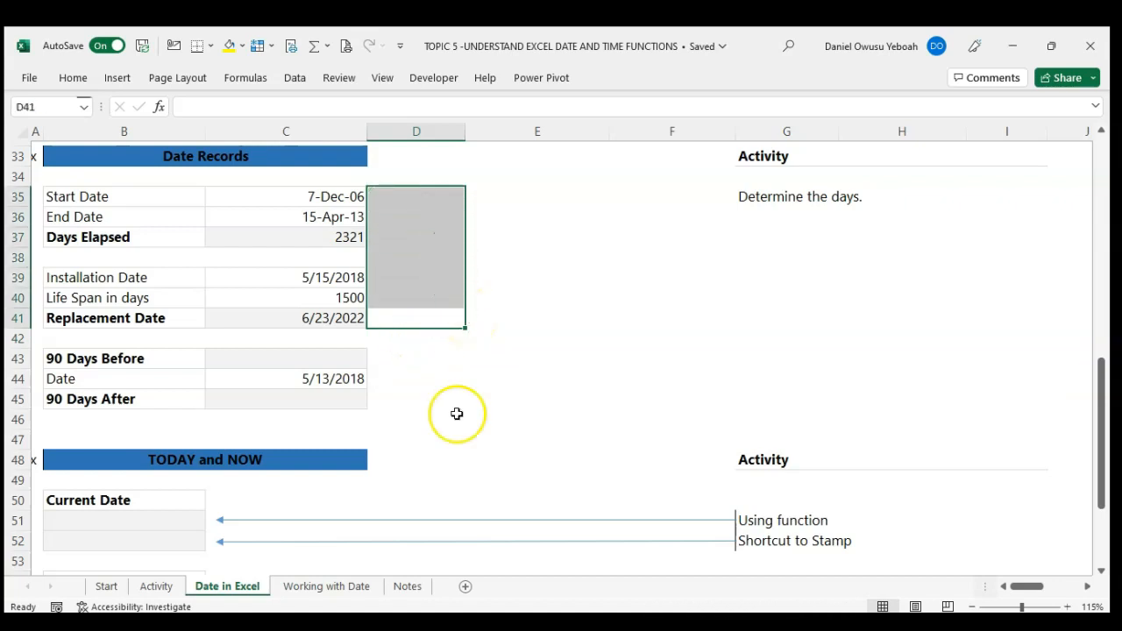
Step: Calculate the date 90 days before the given date in cell C43 with the formula =C44-90
left_click(370, 398)
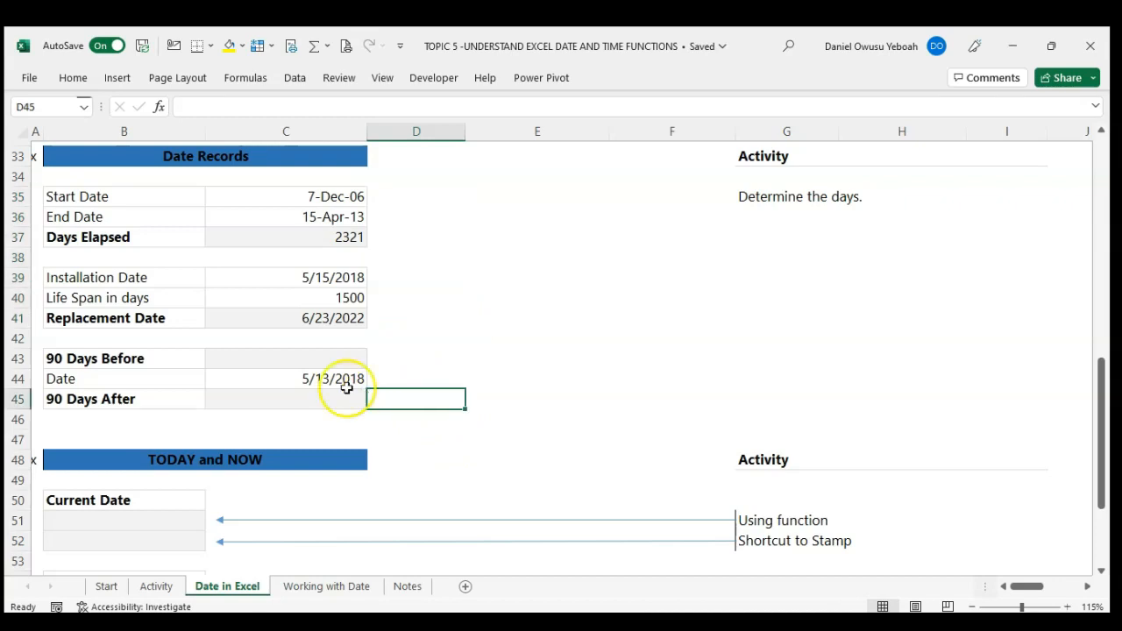
left_click(312, 381)
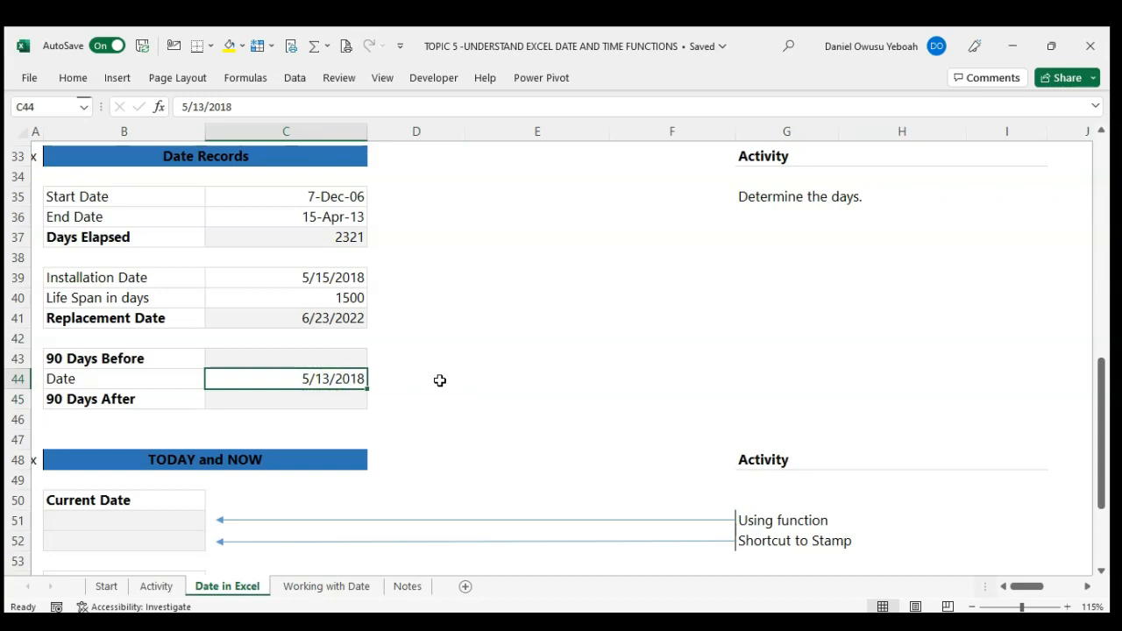
key("Up")
key("Down")
key("Down")
key("Up")
key("Up")
type("=")
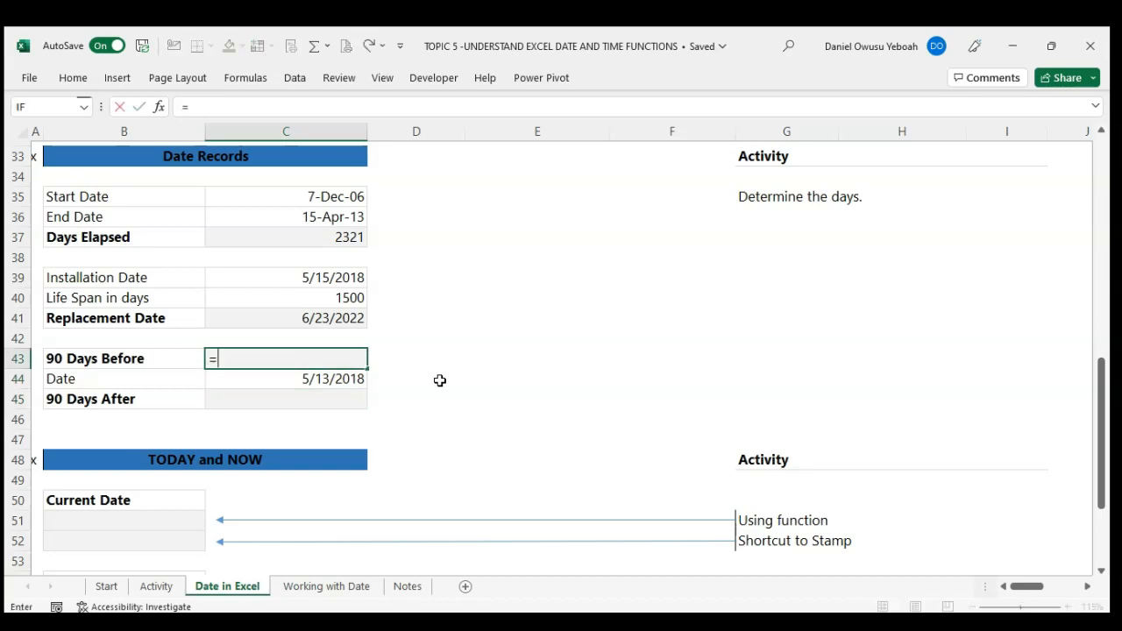
key("Down")
type("-90")
key("Return")
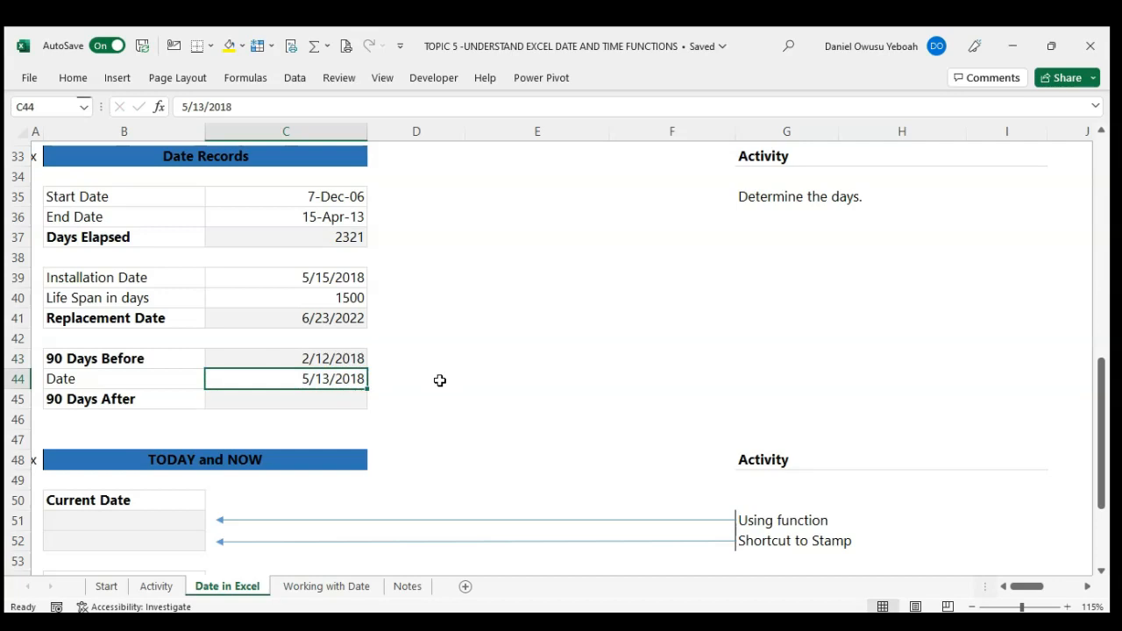
Step: Calculate the date 90 days after the given date in cell C45 with the formula =C44+90
key("Down")
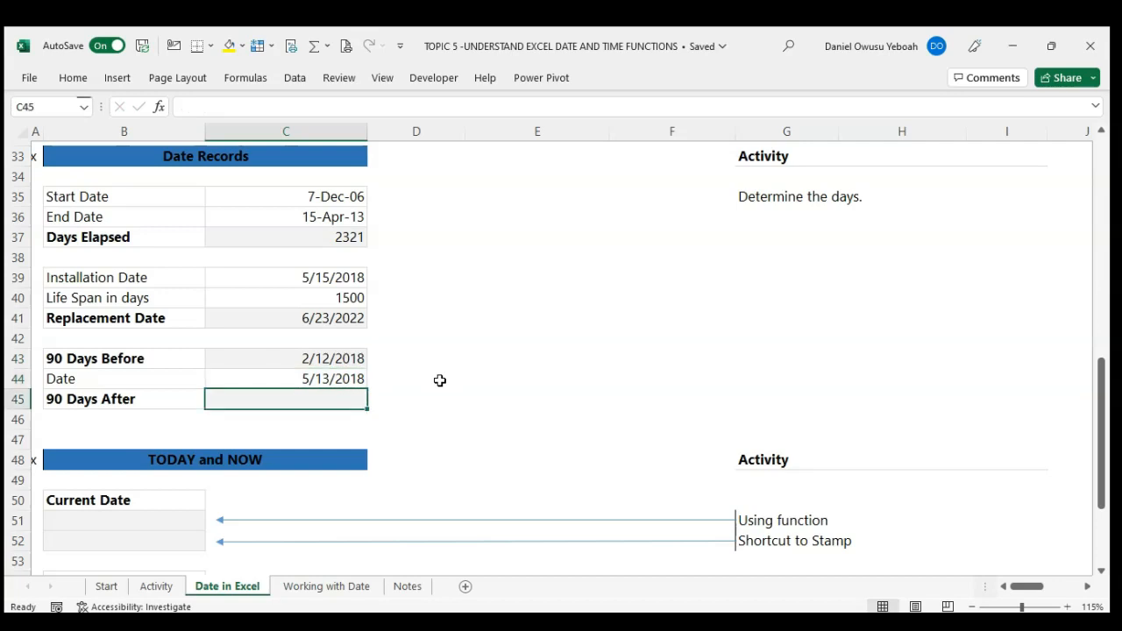
type("=")
type("+90")
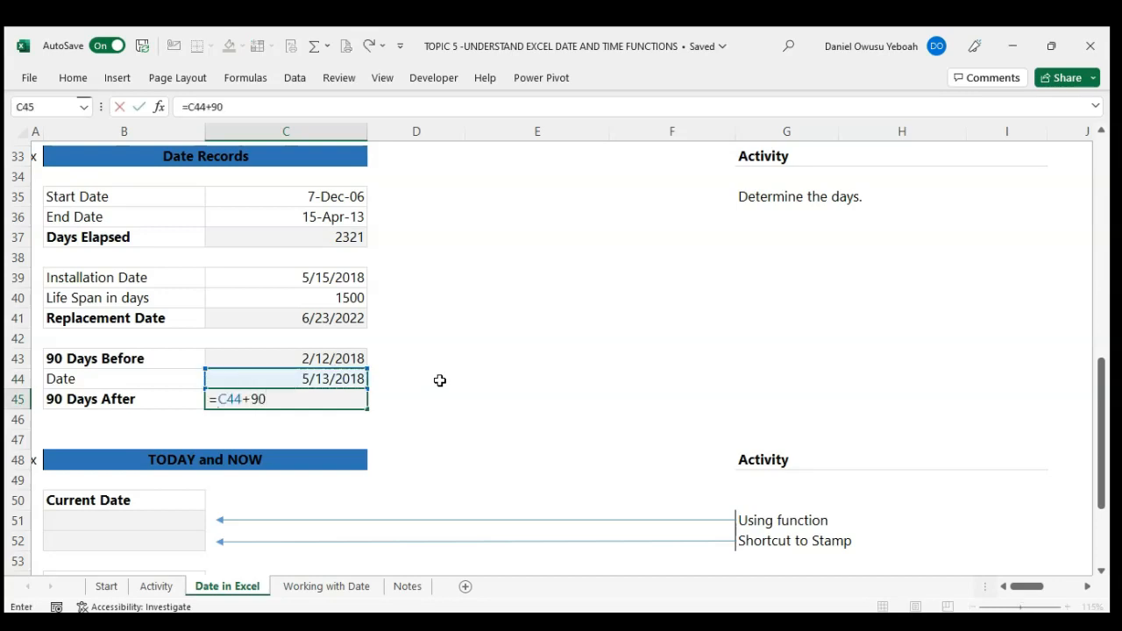
key("Return")
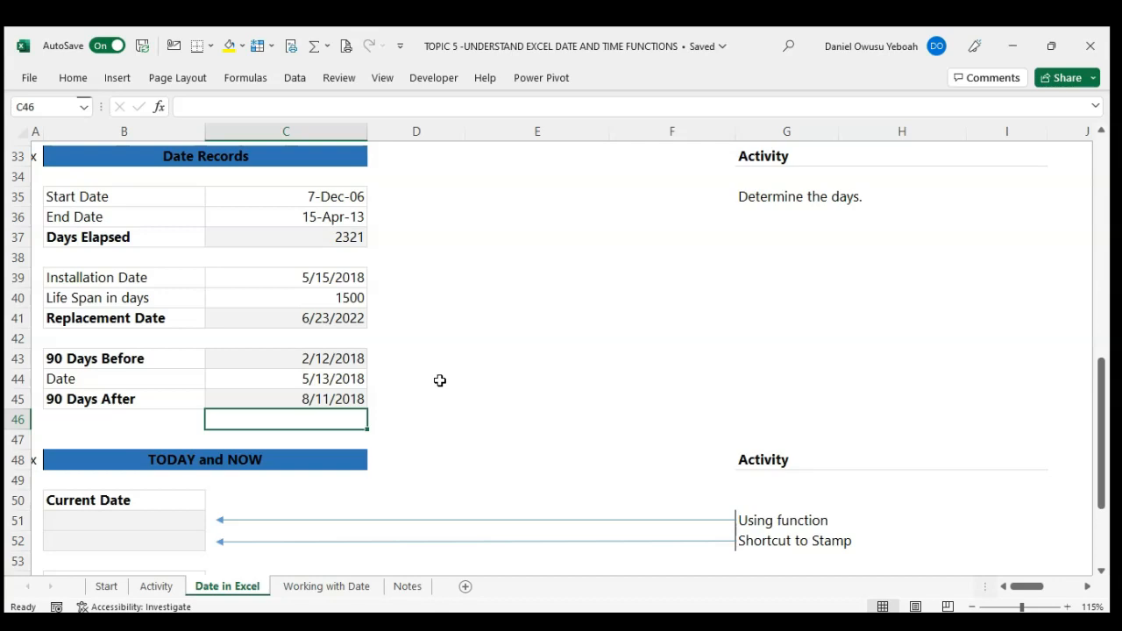
Step: Insert the current date in cell B51 of the TODAY and NOW section with the formula =TODAY()
scroll(440, 380, "down", 5)
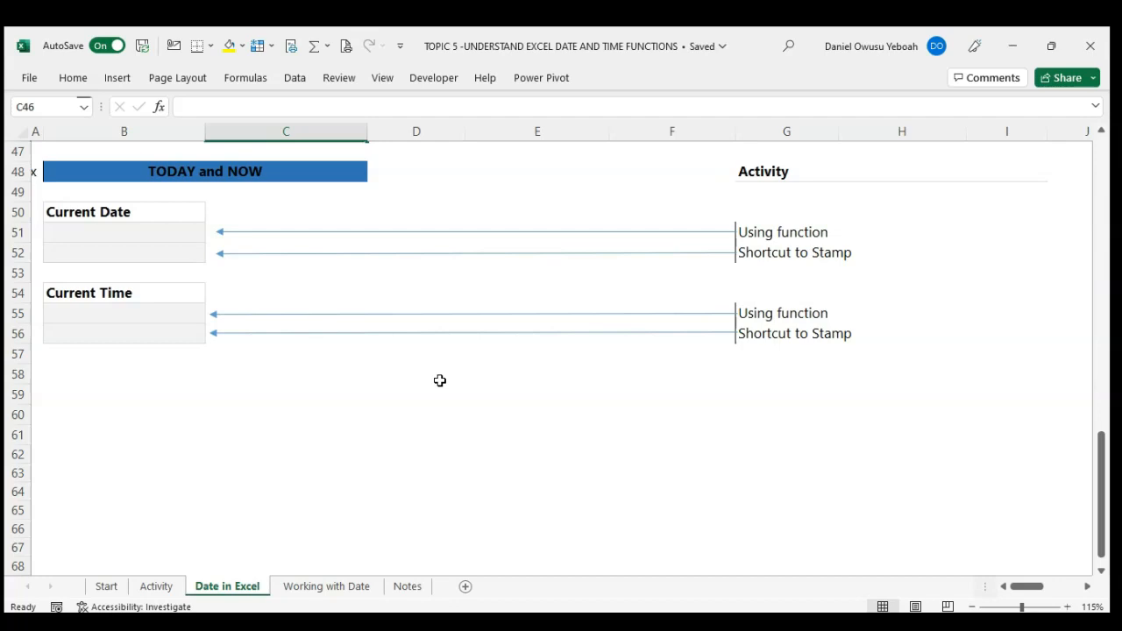
left_click(140, 235)
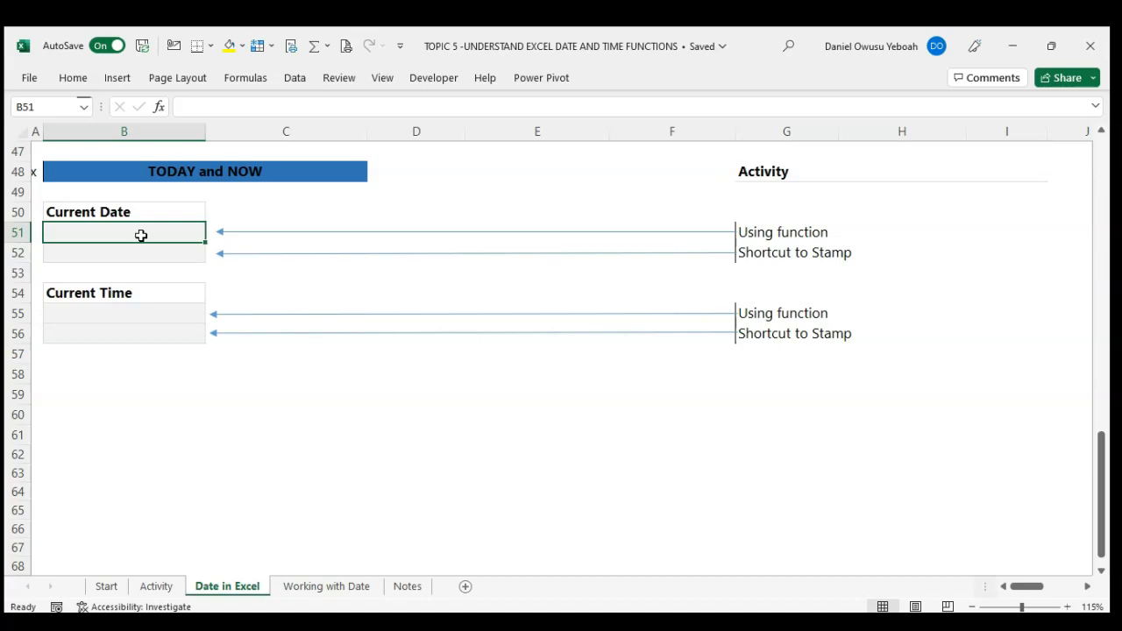
type("=toda")
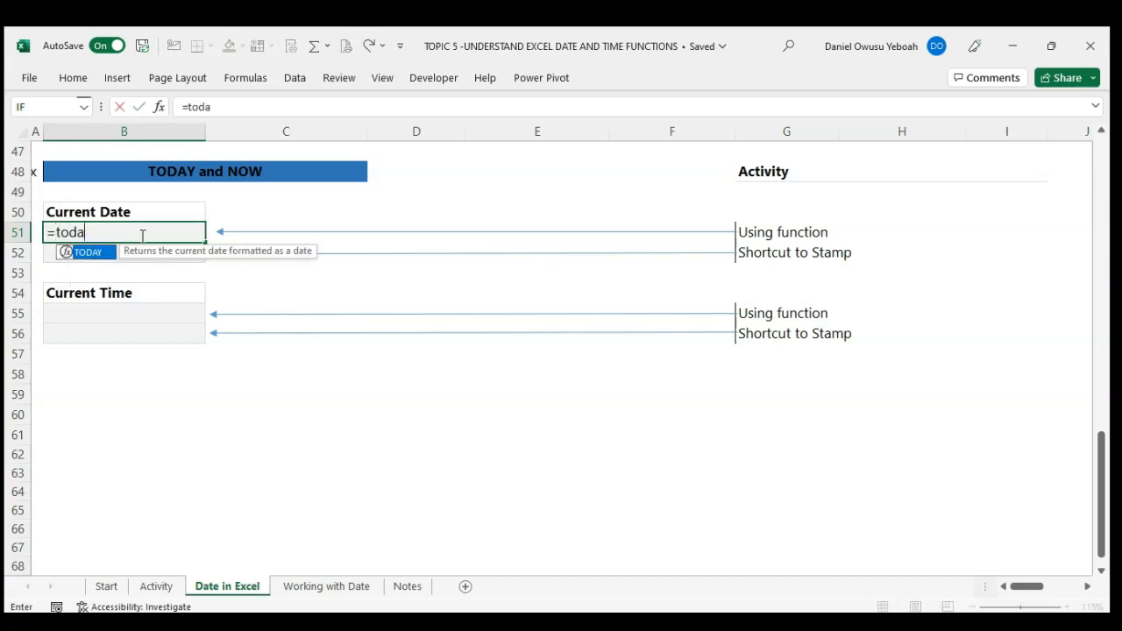
key("Tab")
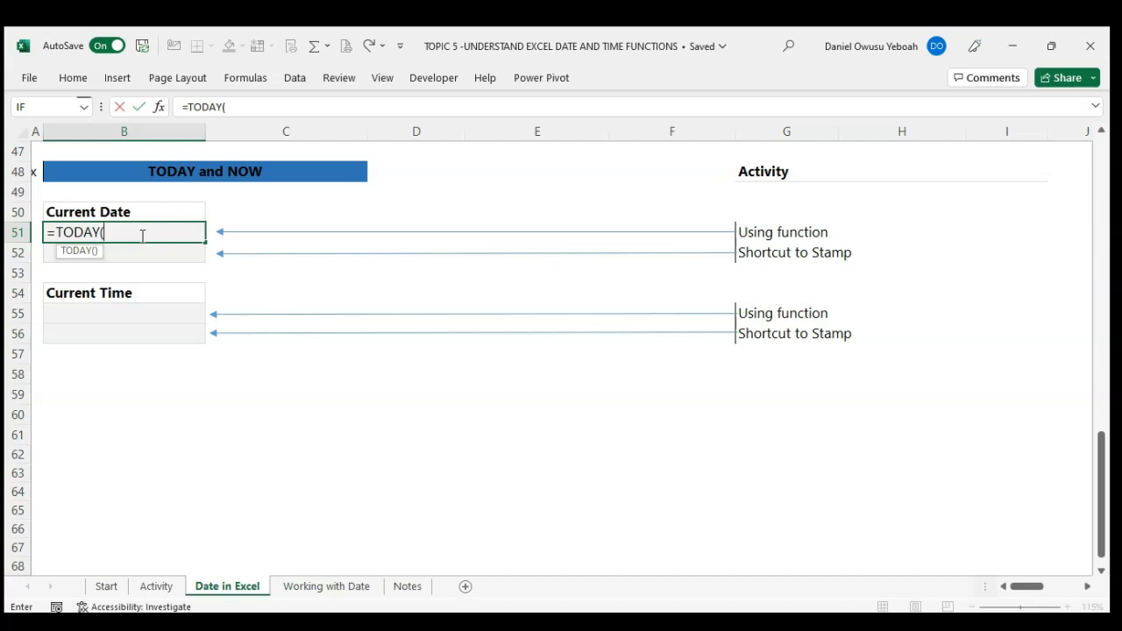
type(")")
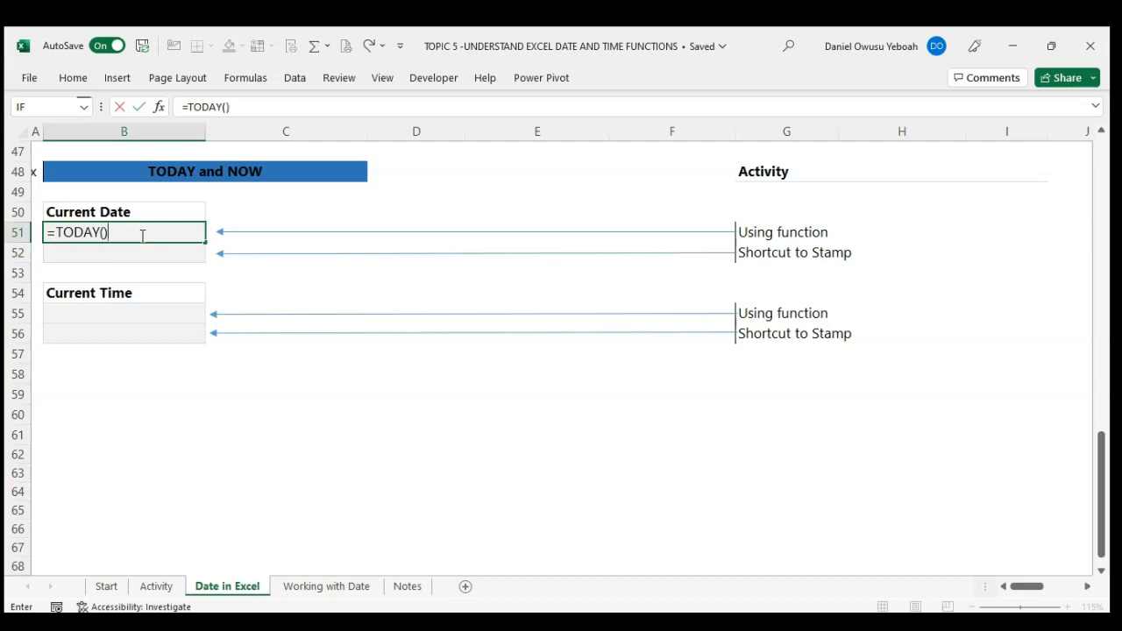
key("Return")
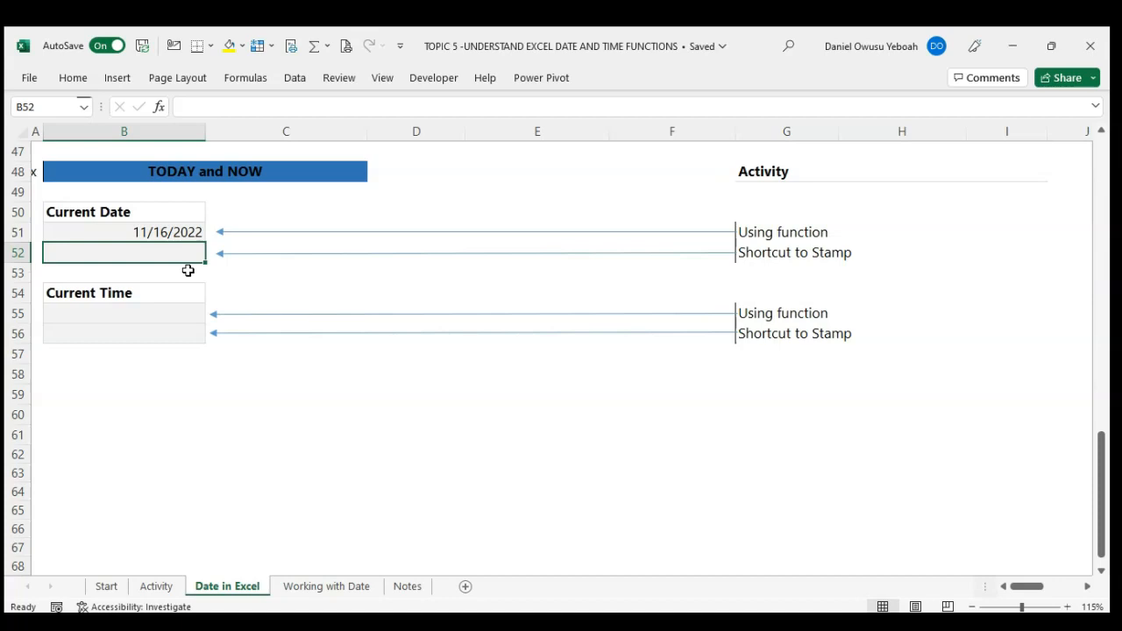
key("Up")
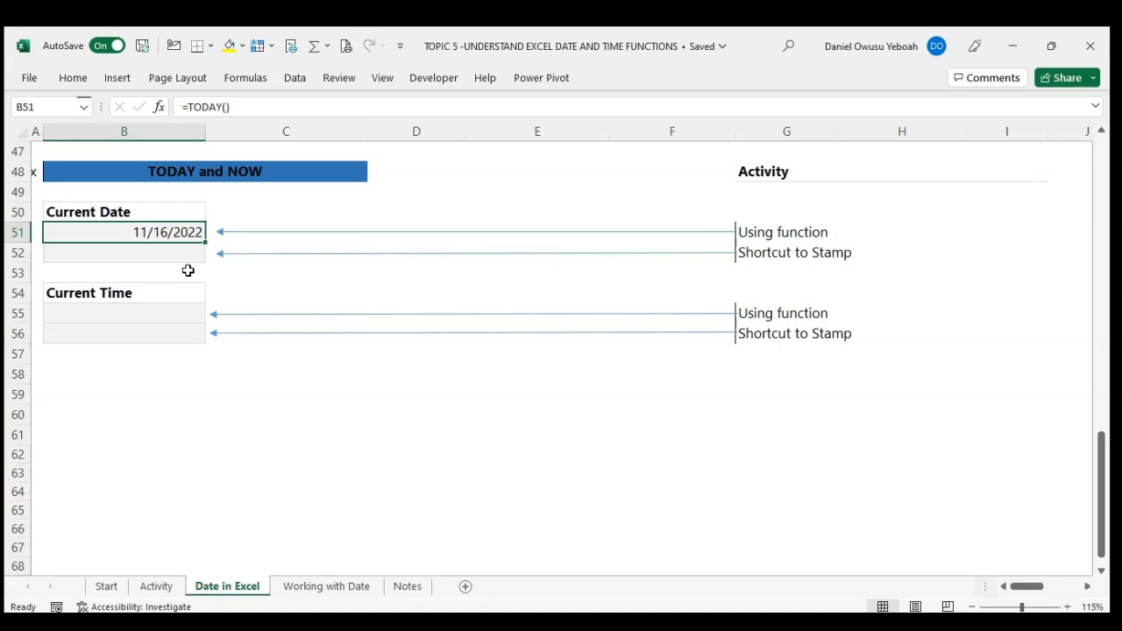
left_click(158, 228)
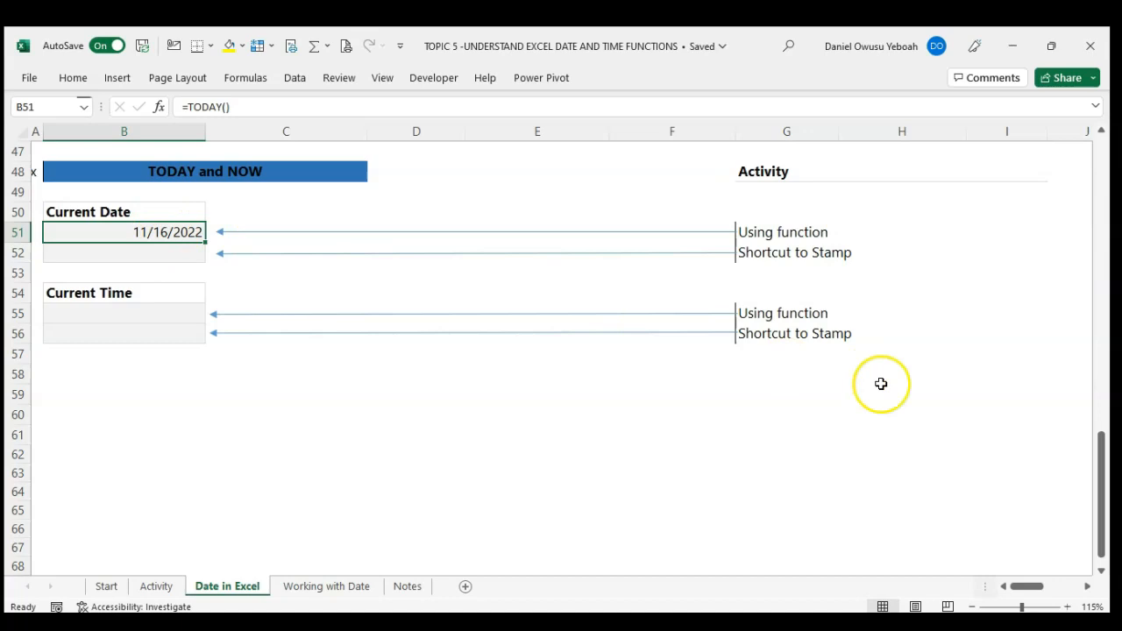
mouse_move(1052, 624)
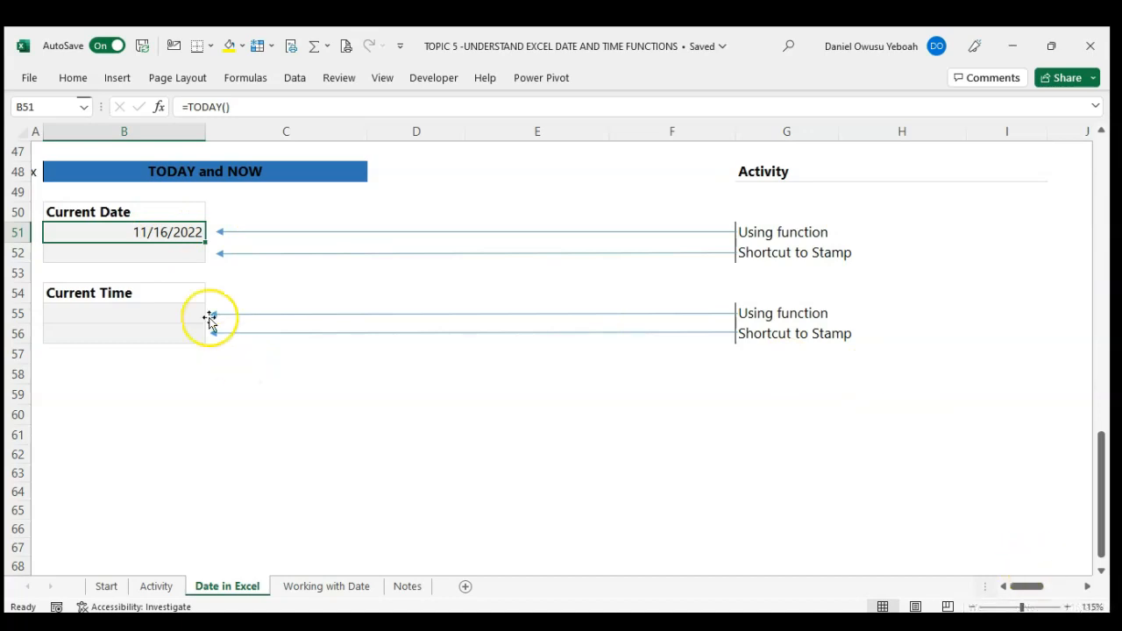
Step: Stamp the current date as a static value in cell B52 and compare it with the formula in B51
left_click(138, 253)
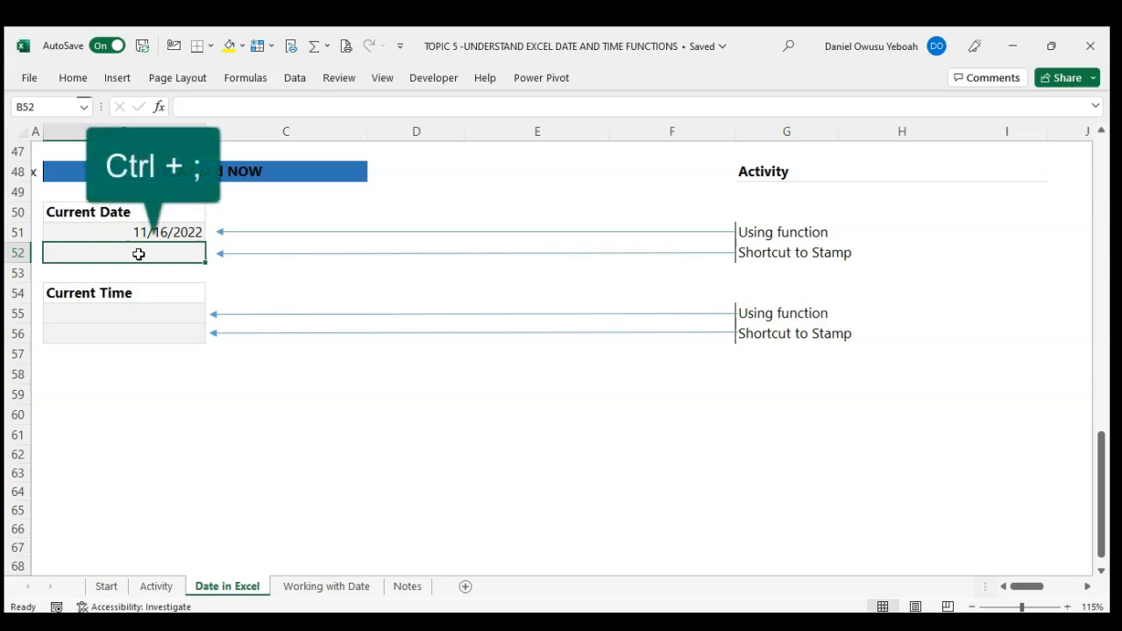
key("ctrl+semicolon")
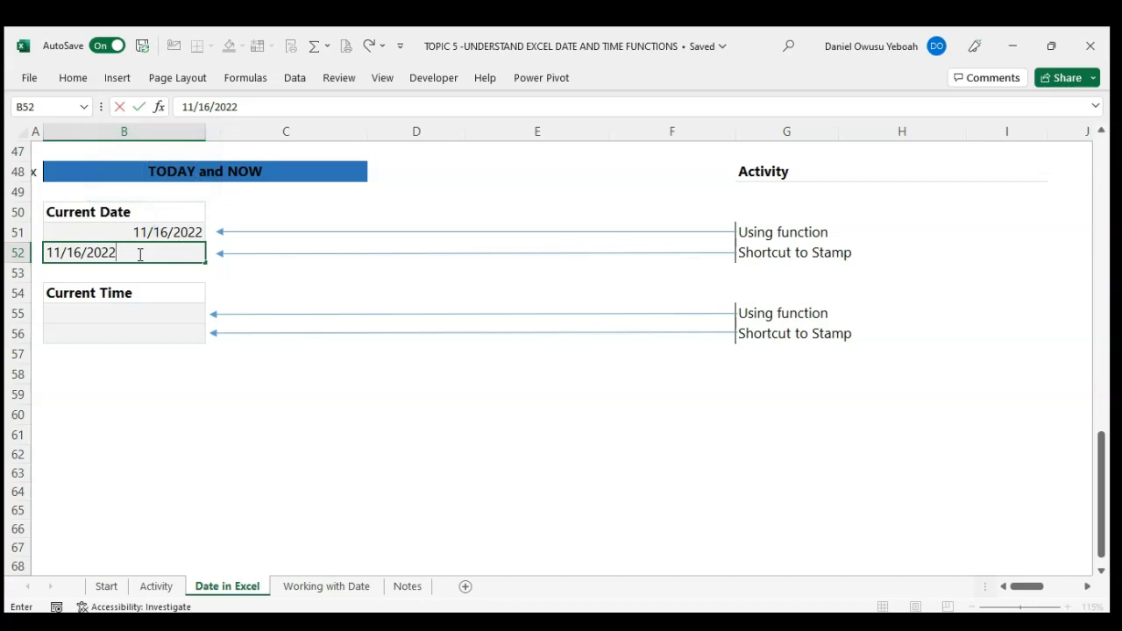
key("Return")
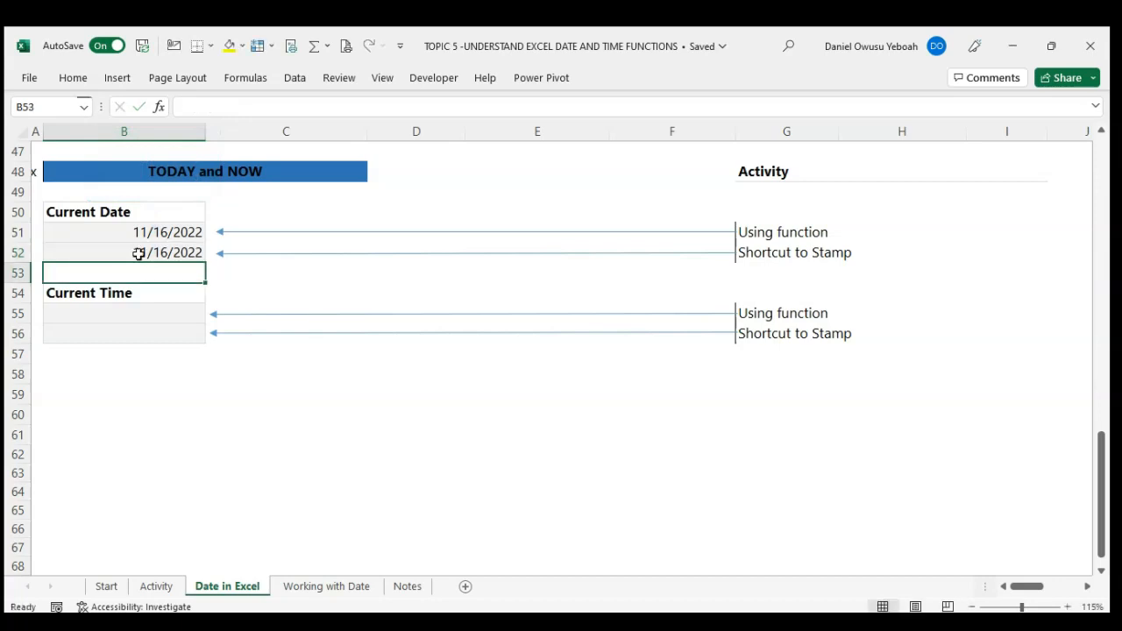
left_click(133, 252)
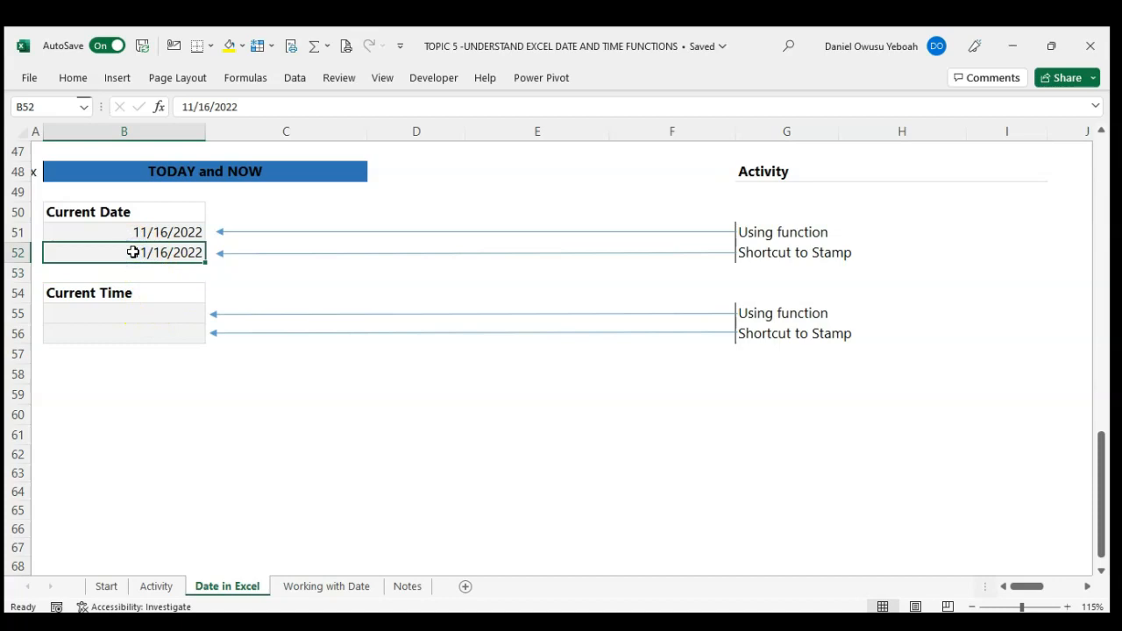
left_click(121, 229)
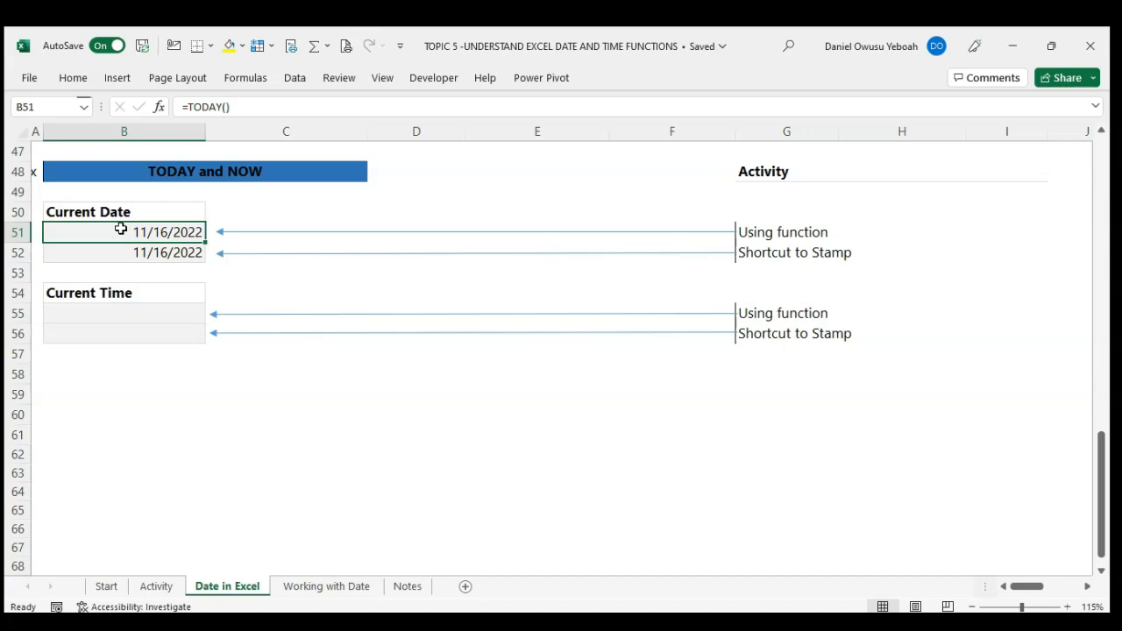
Step: Insert the current time in cell B55 with the formula =NOW() and format the cell to show only the time
left_click(137, 310)
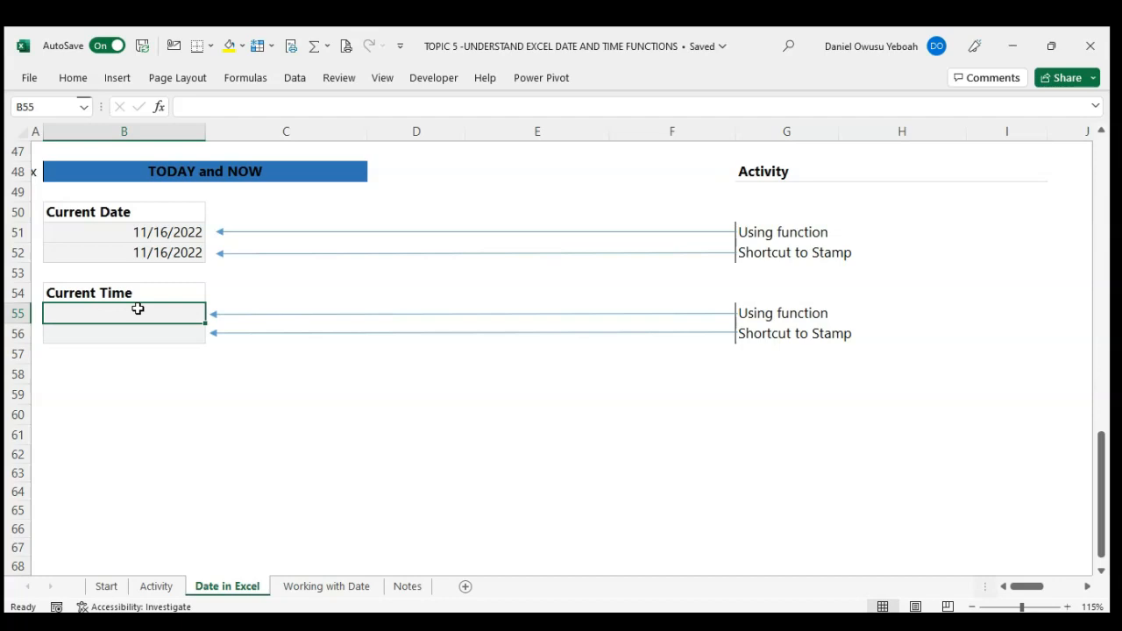
type("=")
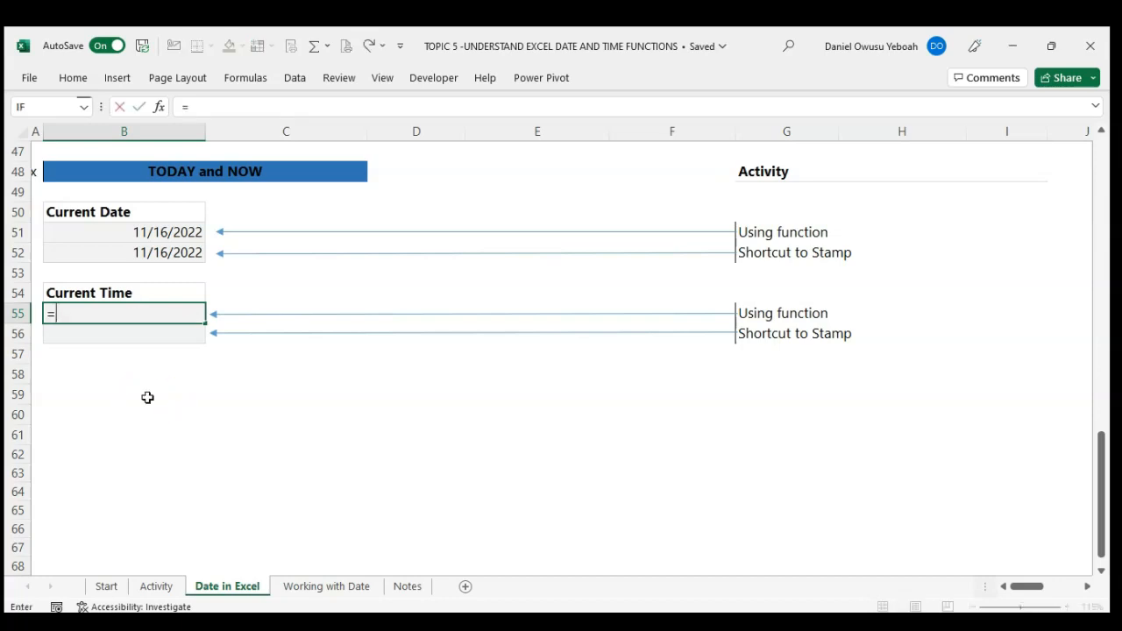
type("NOw")
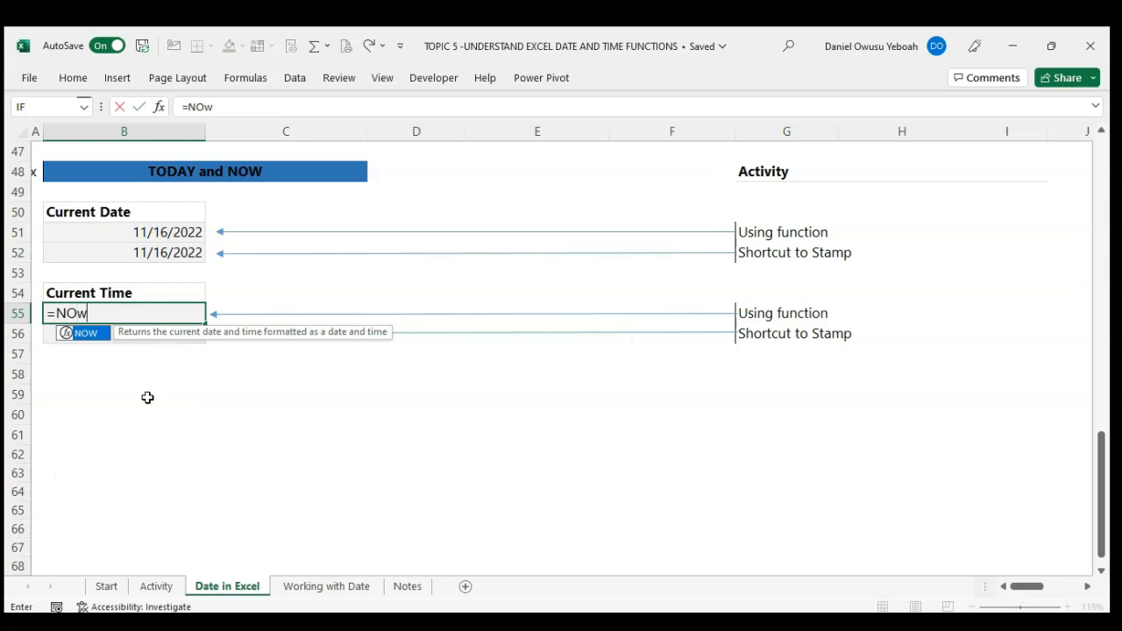
key("Tab")
type(")")
key("Return")
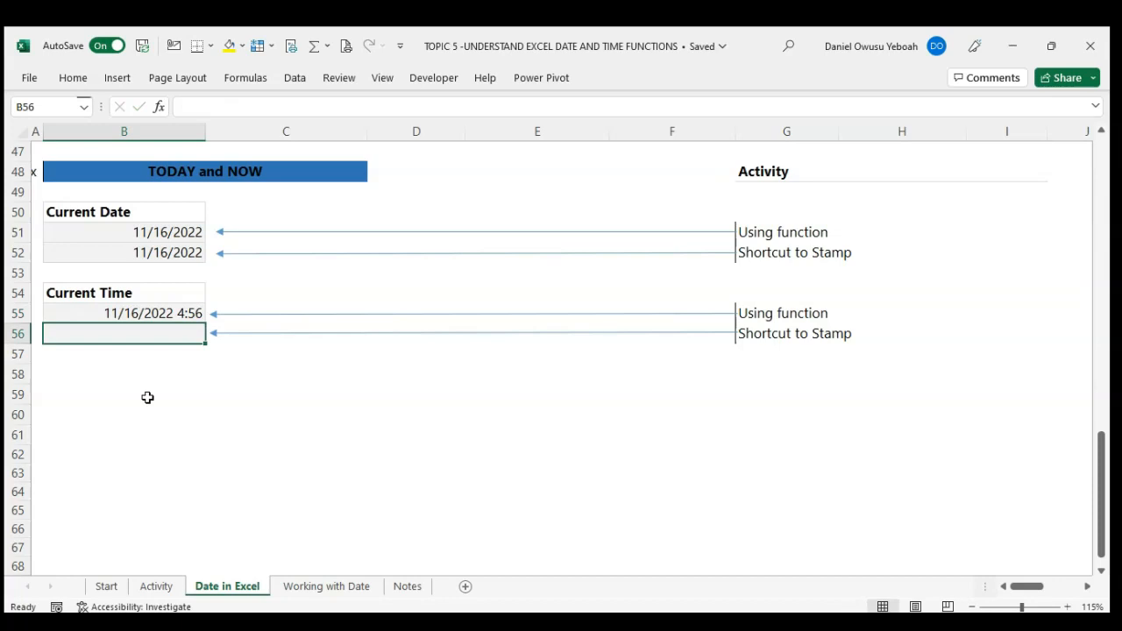
key("Up")
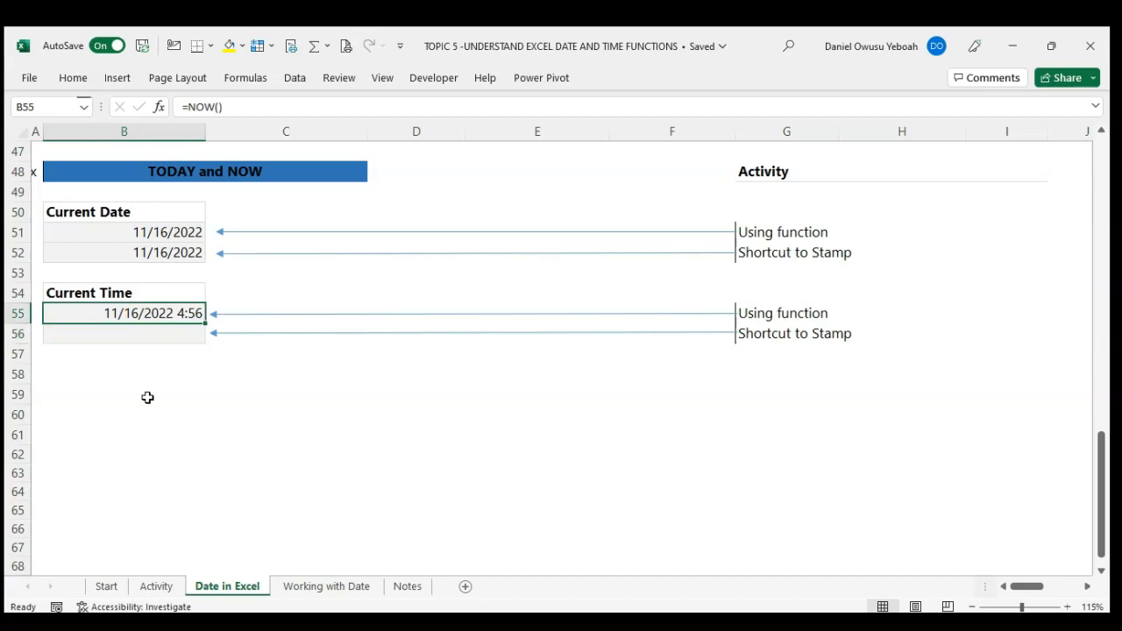
key("ctrl+shift+2")
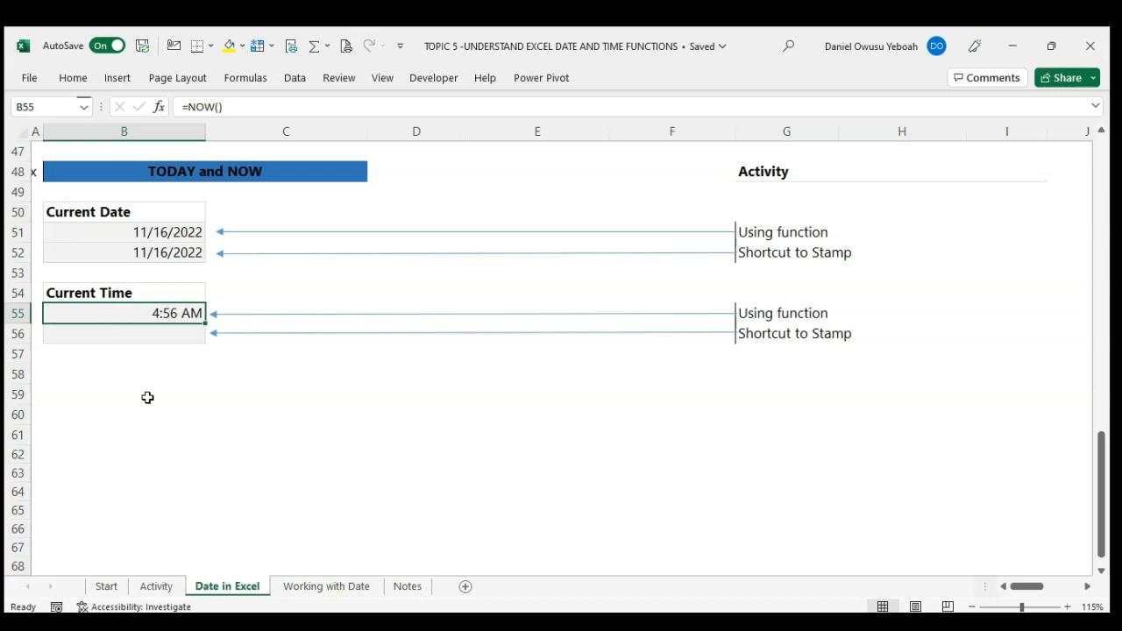
Step: Stamp the current time as a static value in cell B56 and compare it with the formula in B55
key("Down")
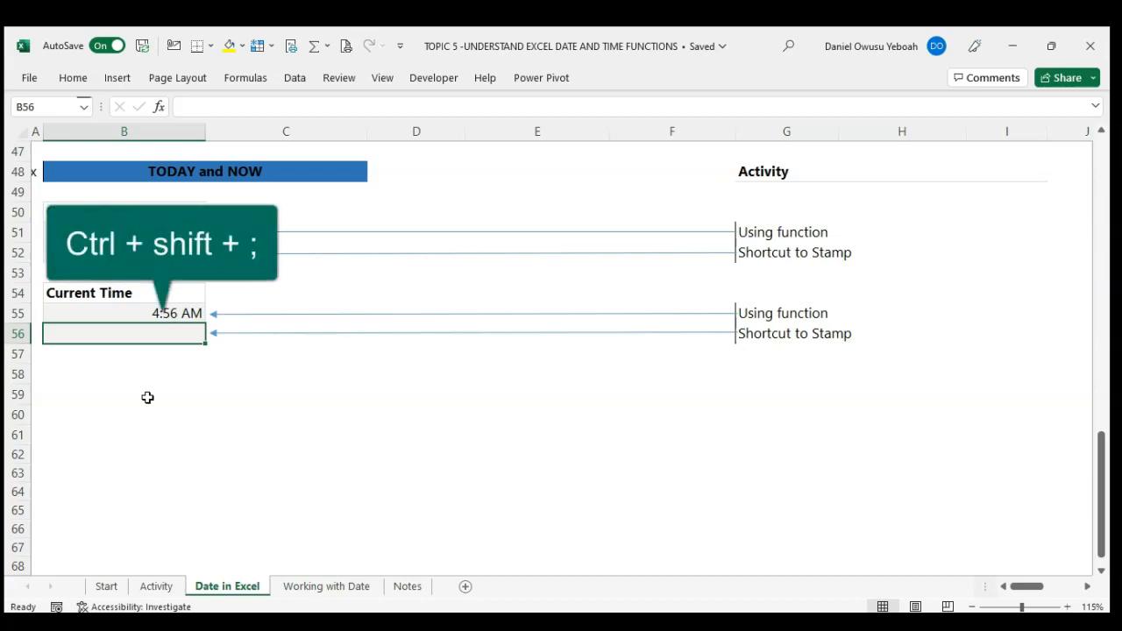
key("ctrl+shift+semicolon")
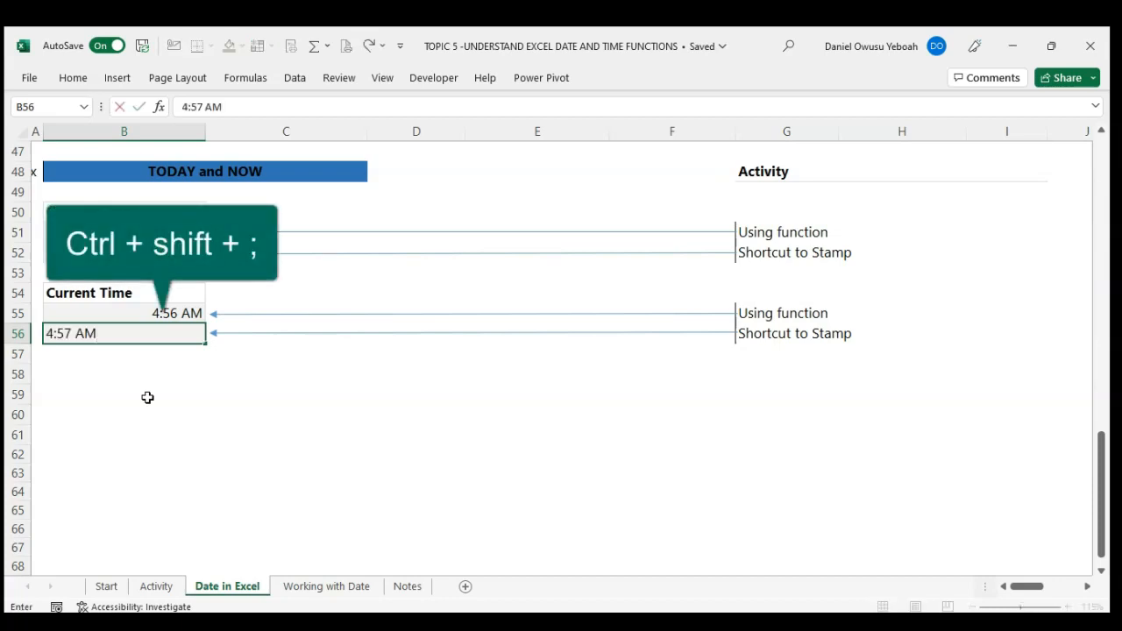
key("Return")
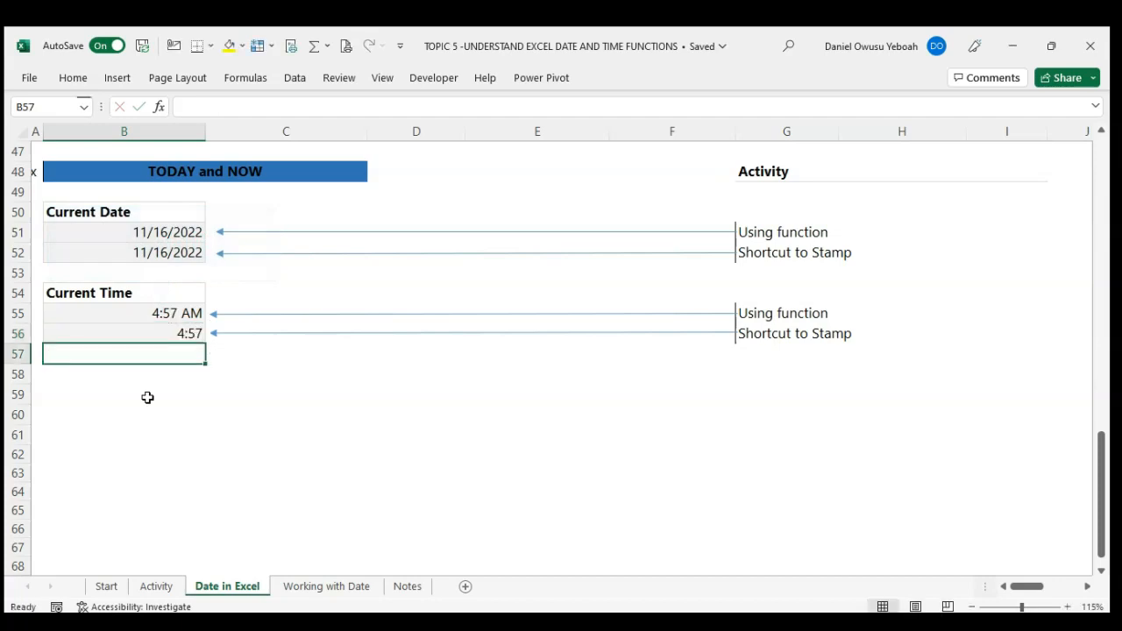
left_click(143, 313)
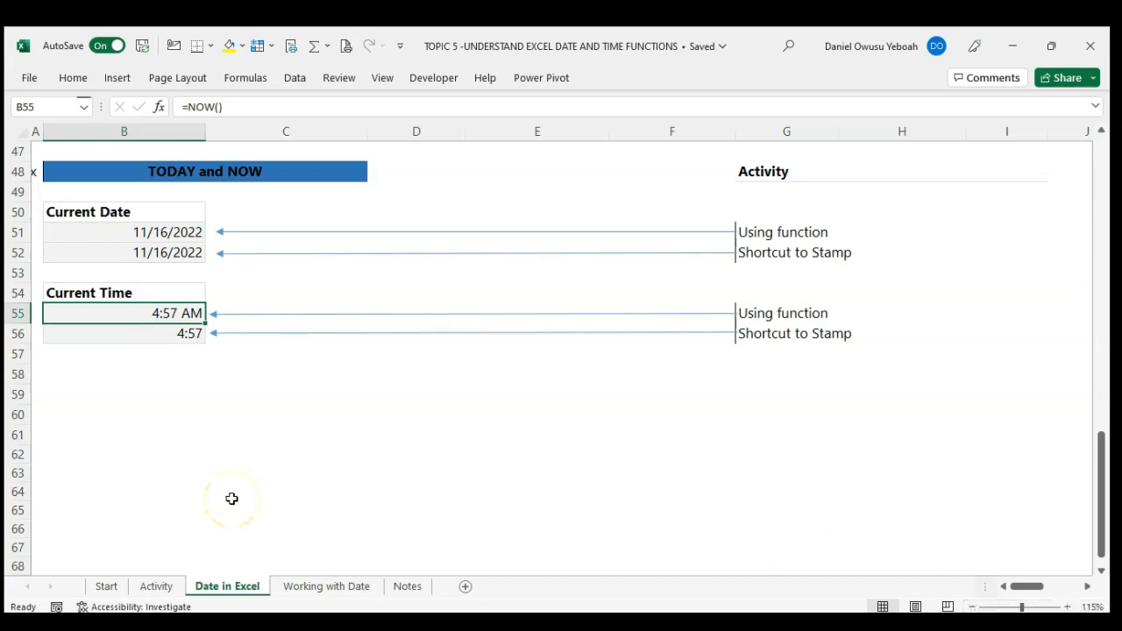
Step: Stamp today's date as a static value in cell C6 of the Working with Date sheet
scroll(230, 499, "up", 1)
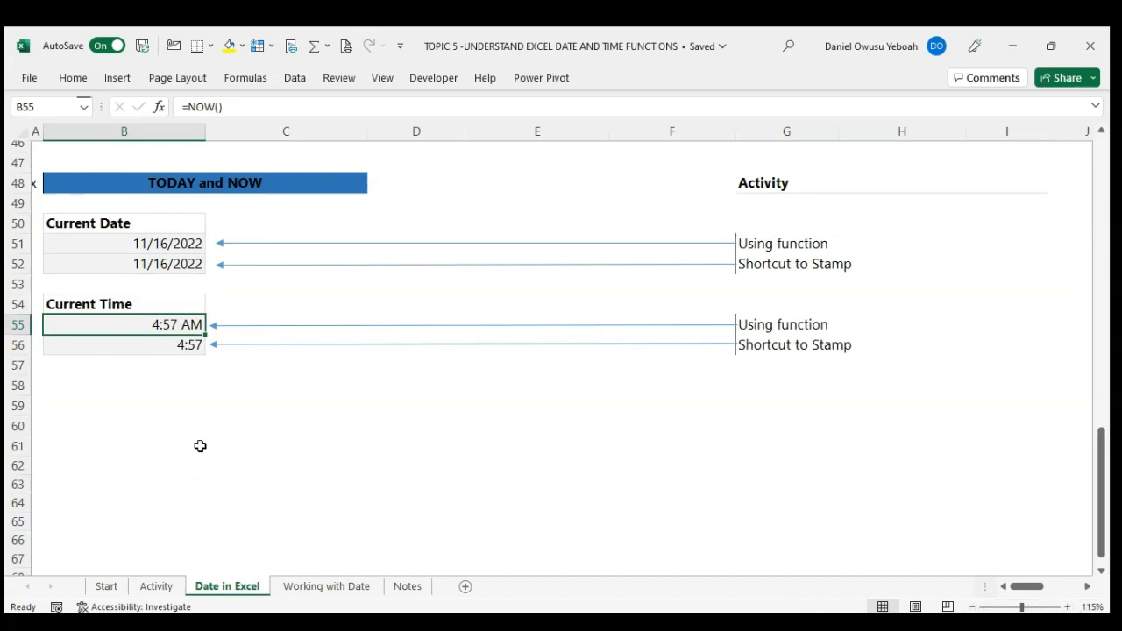
scroll(200, 447, "up", 15)
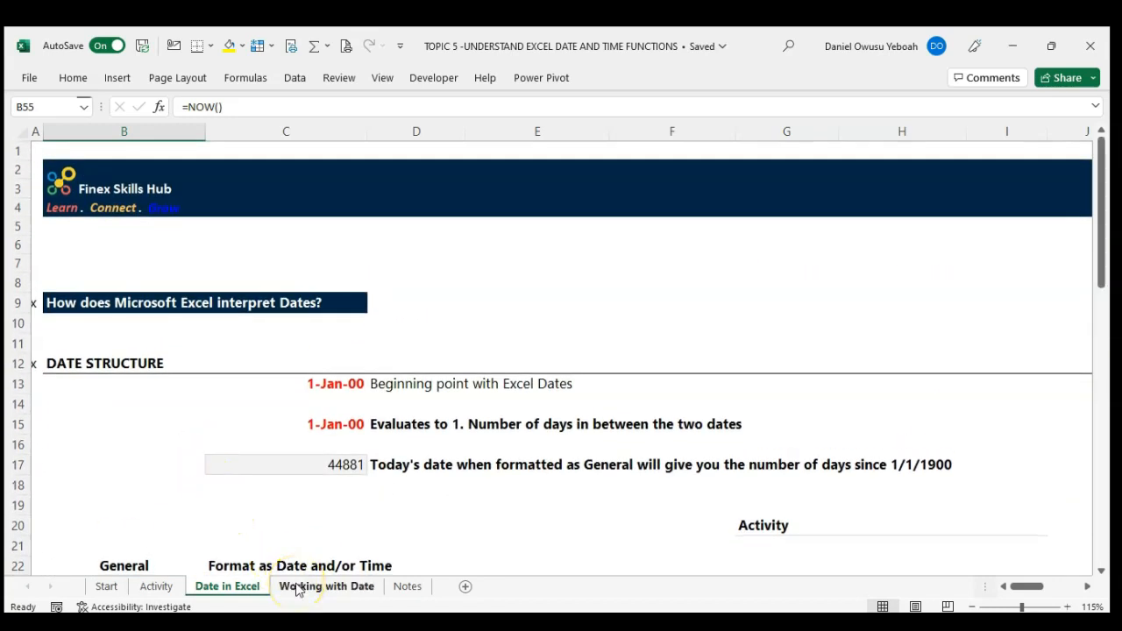
left_click(326, 587)
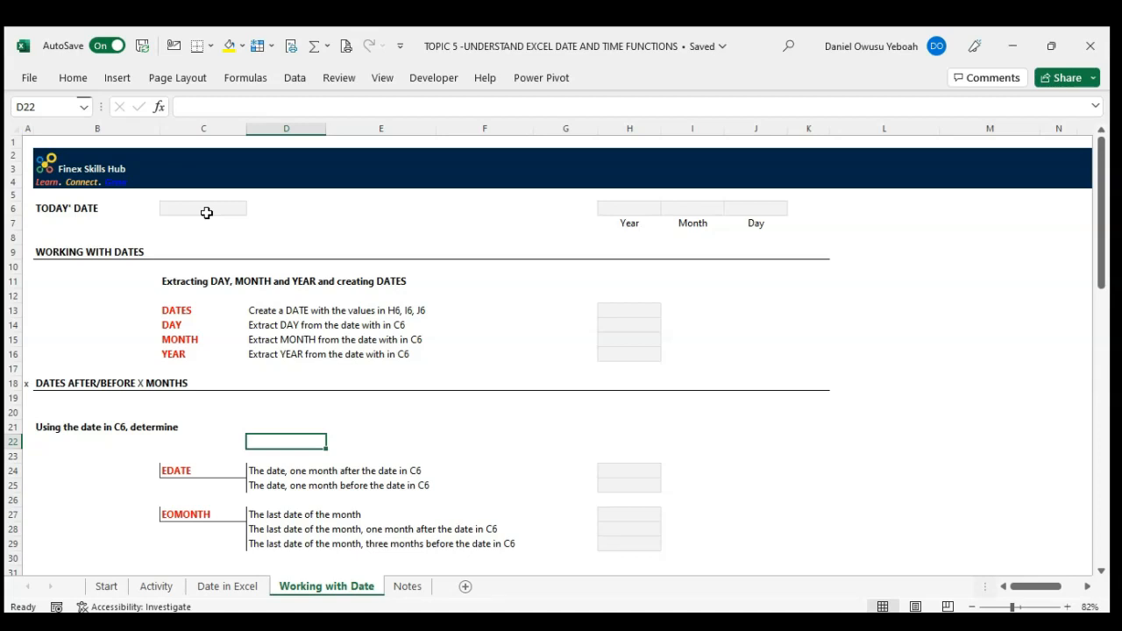
left_click(206, 212)
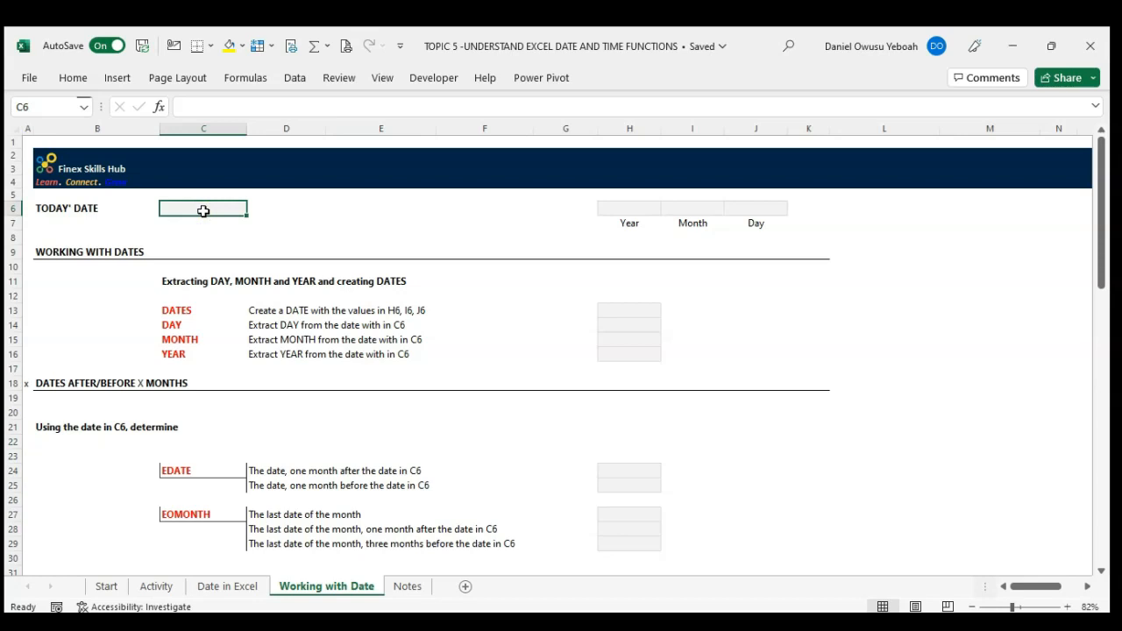
key("ctrl+semicolon")
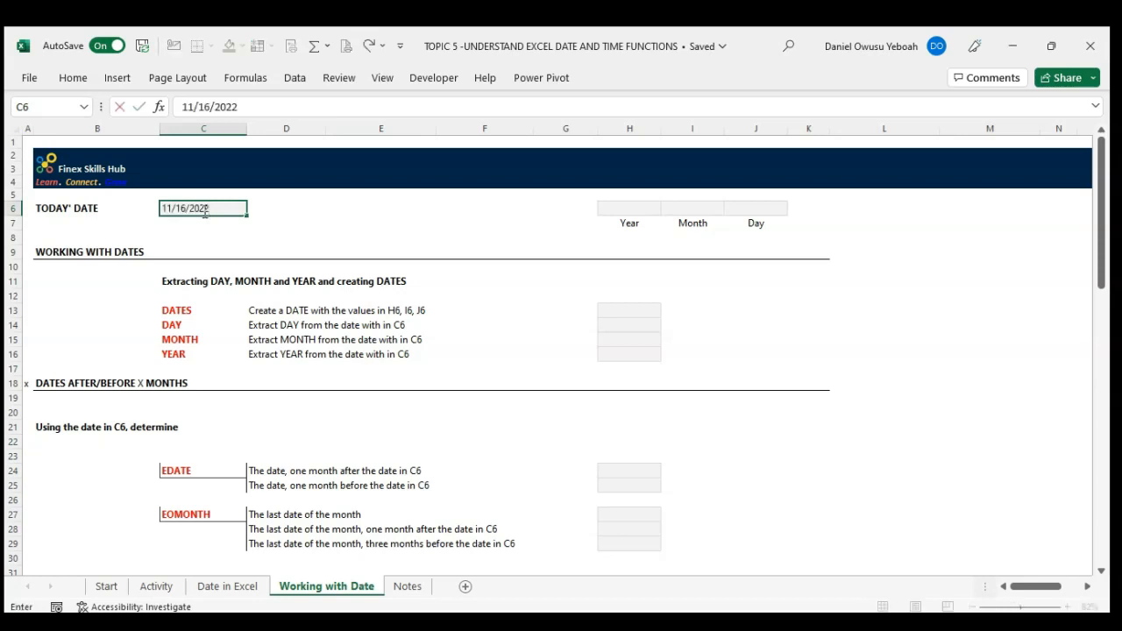
key("Return")
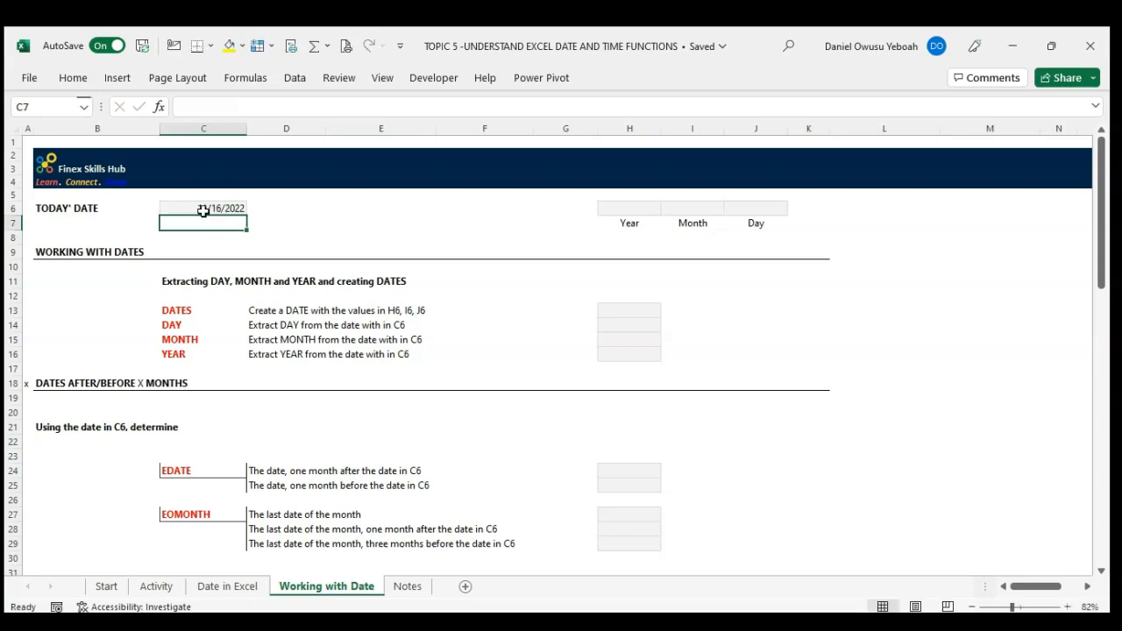
Step: Enter year 2022, month 11 and day 26 in cells H6, I6 and J6
left_click(646, 207)
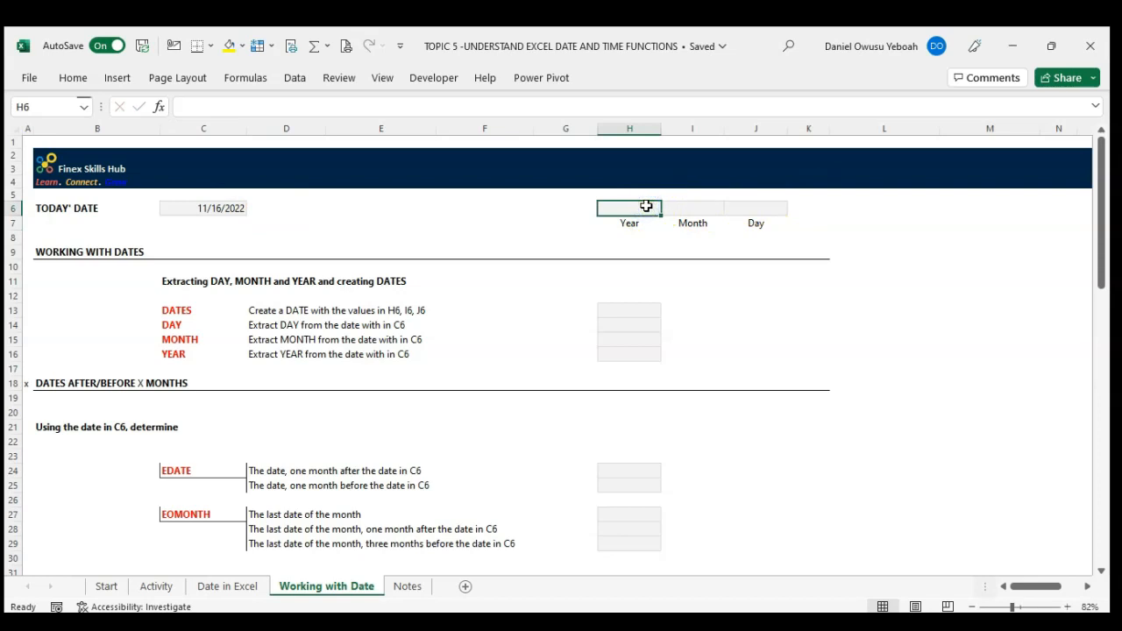
type("2022")
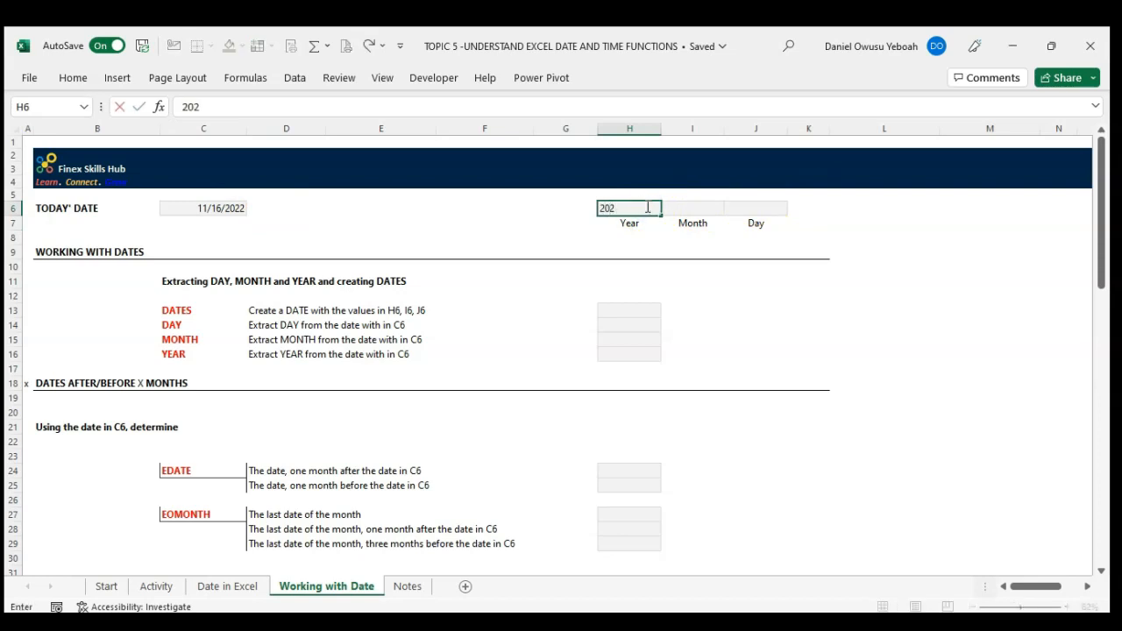
key("Tab")
type("11")
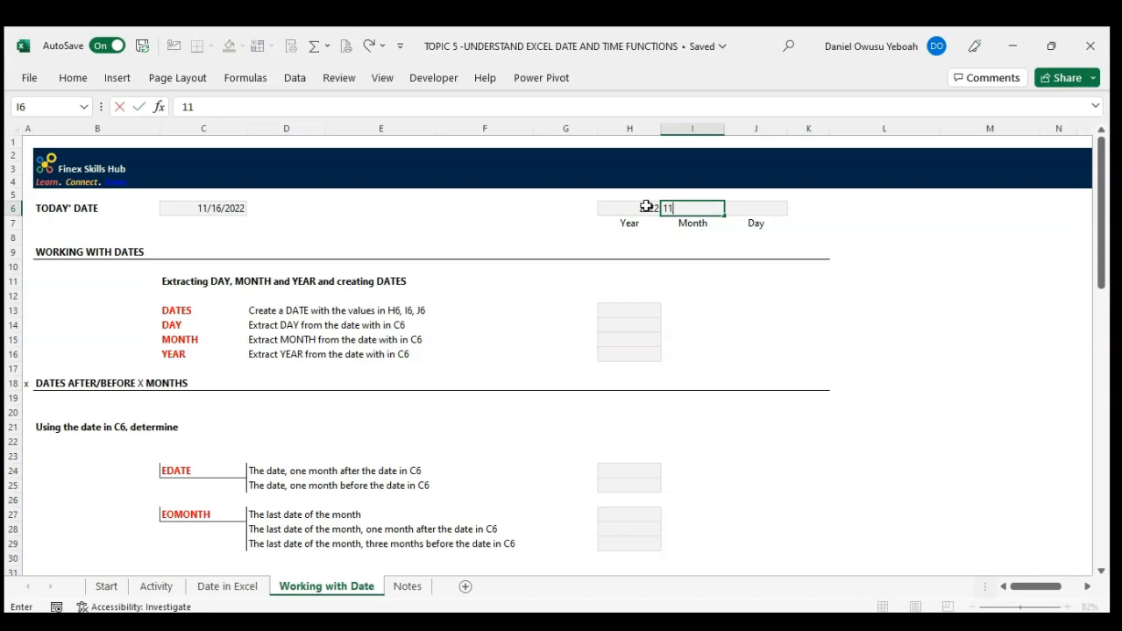
key("Tab")
type("26")
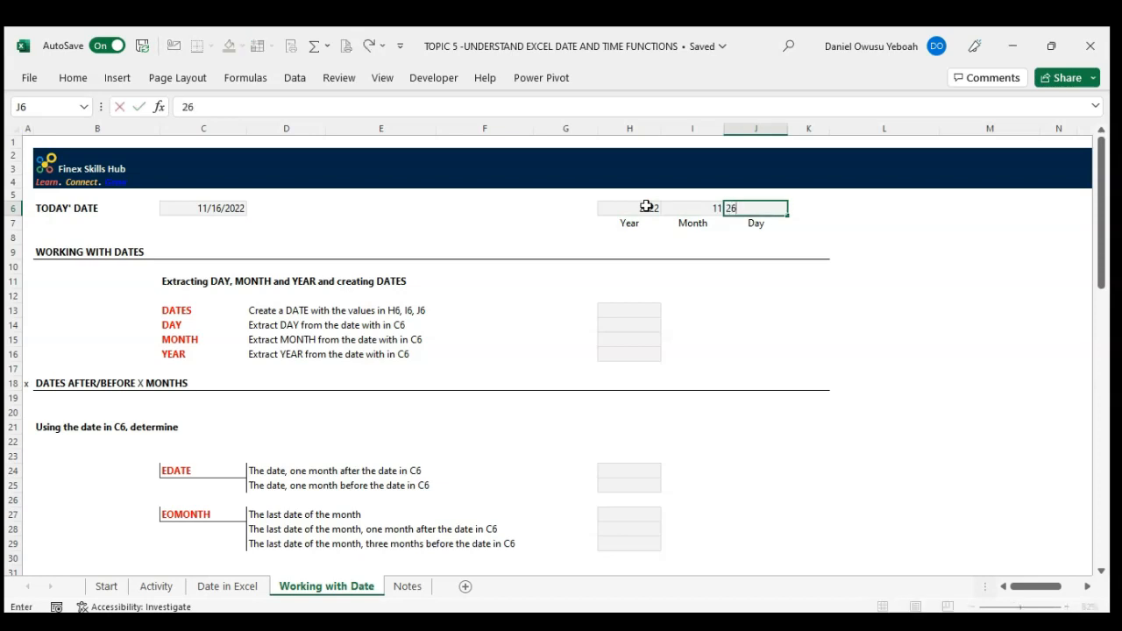
key("Return")
Step: Create a date in cell H13 from the year, month and day values with the formula =DATE(H6,I6,J6)
left_click(636, 308)
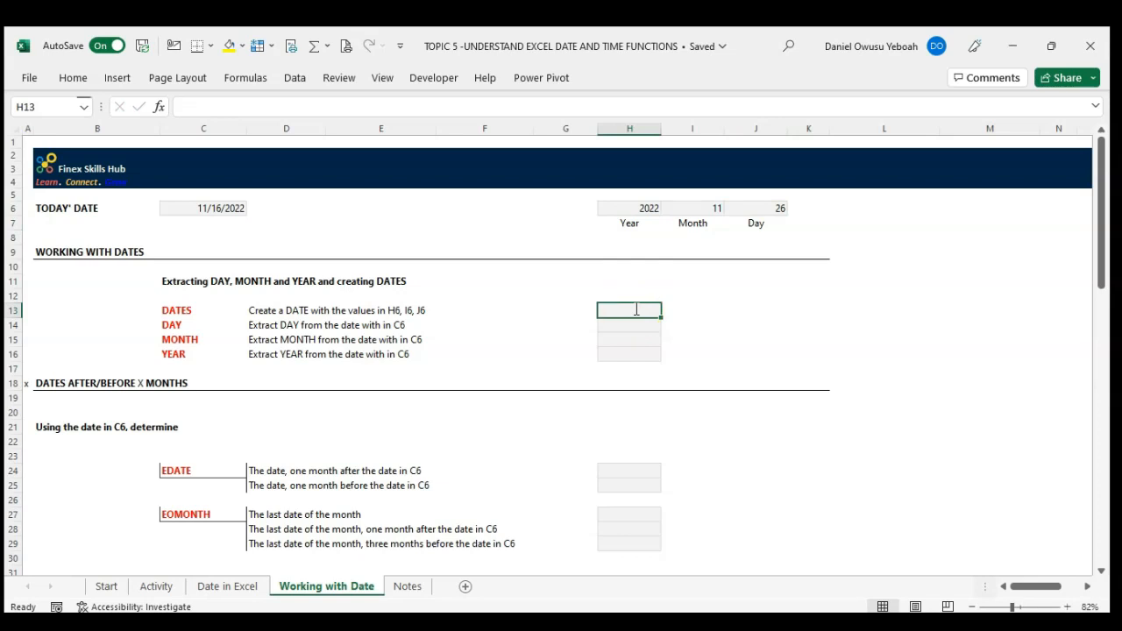
type("=")
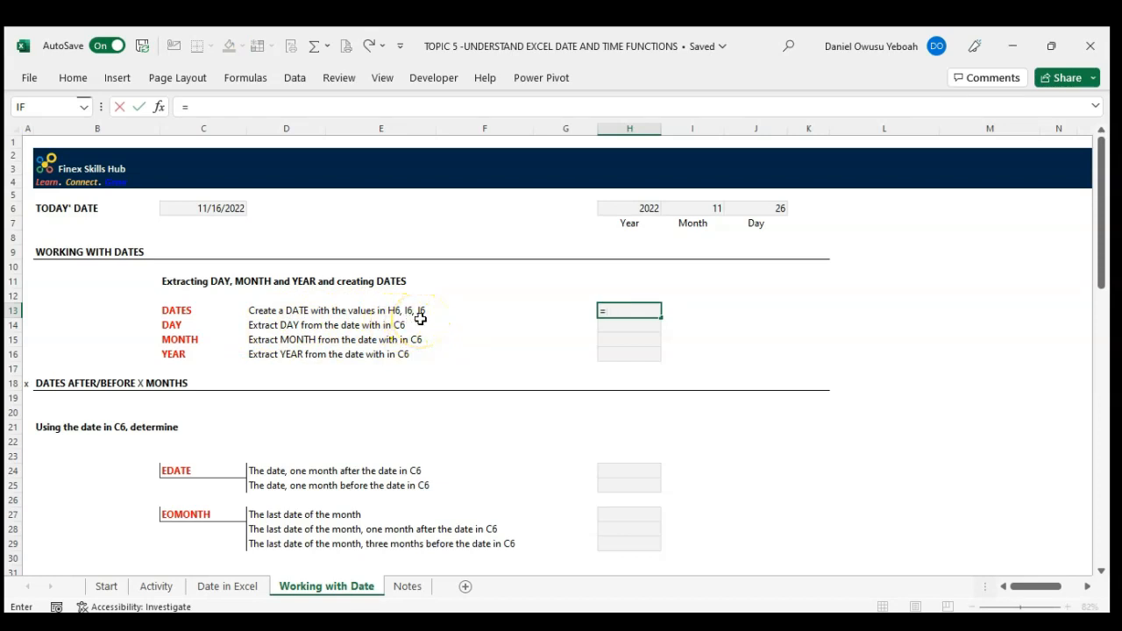
type("dat")
key("Tab")
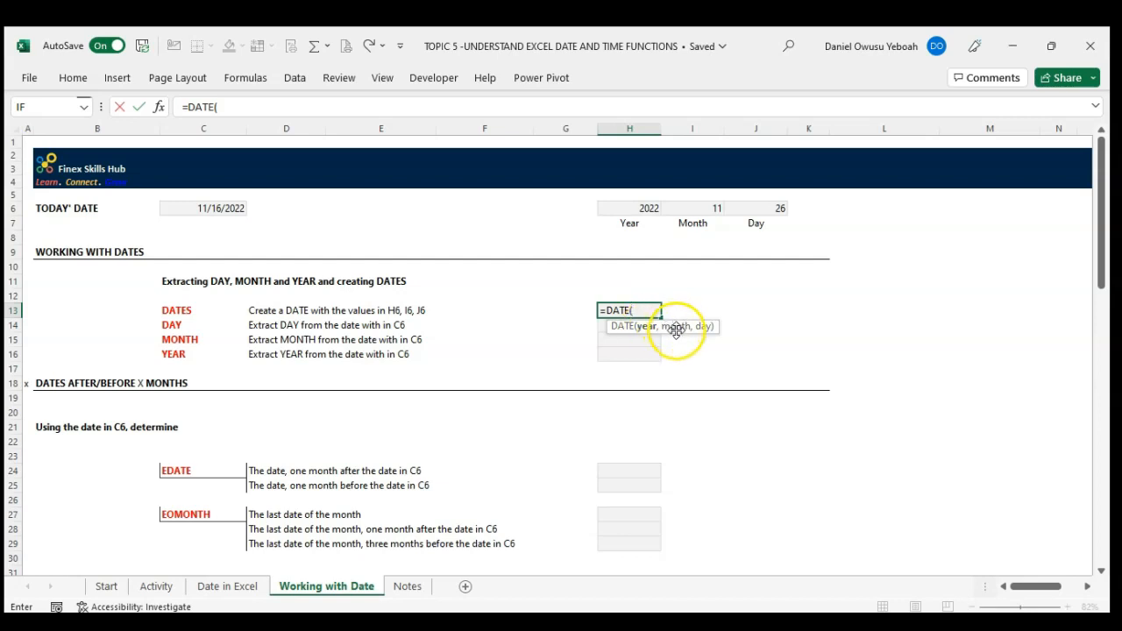
left_click(625, 209)
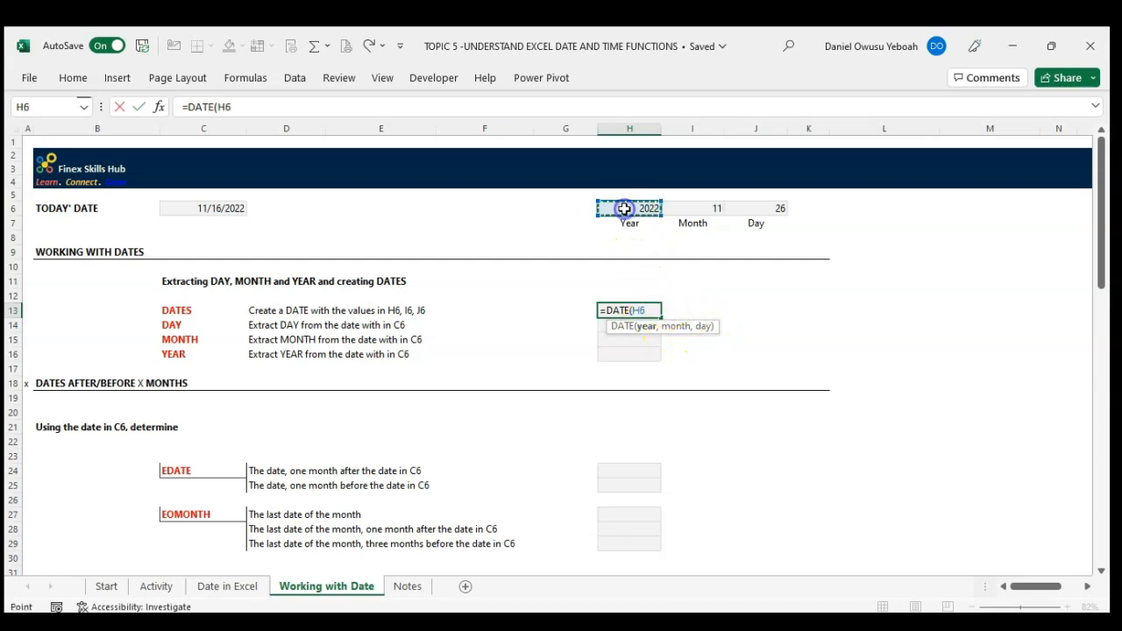
type(",")
left_click(680, 210)
type(",")
left_click(767, 208)
key("Return")
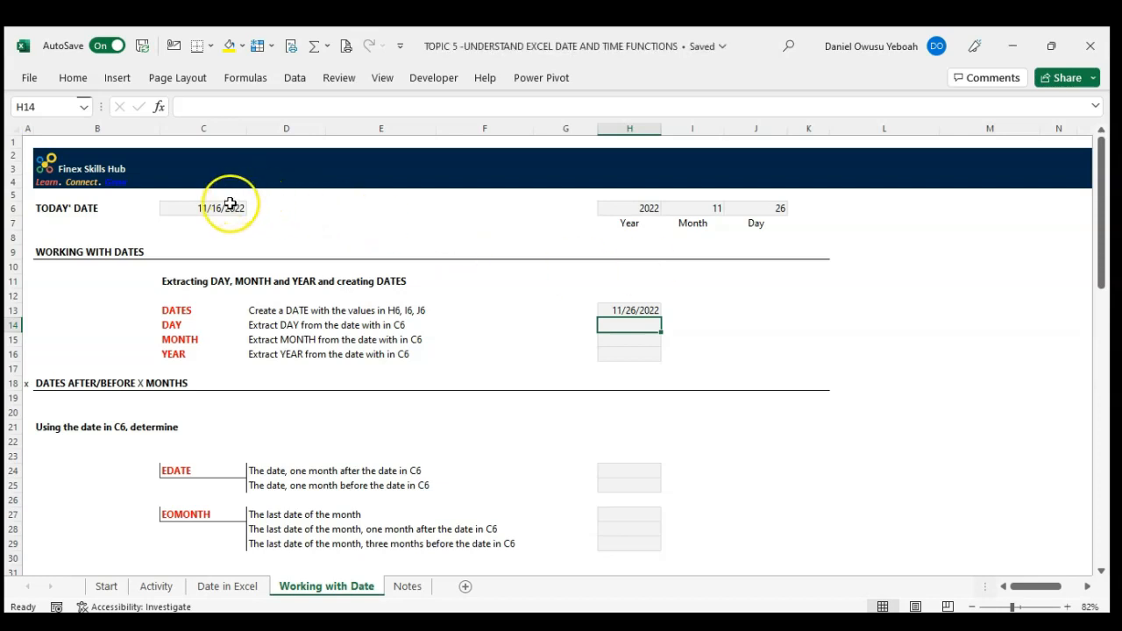
Step: Extract the day from the date in C6 into cell H14 with the formula =DAY(C6)
type("=")
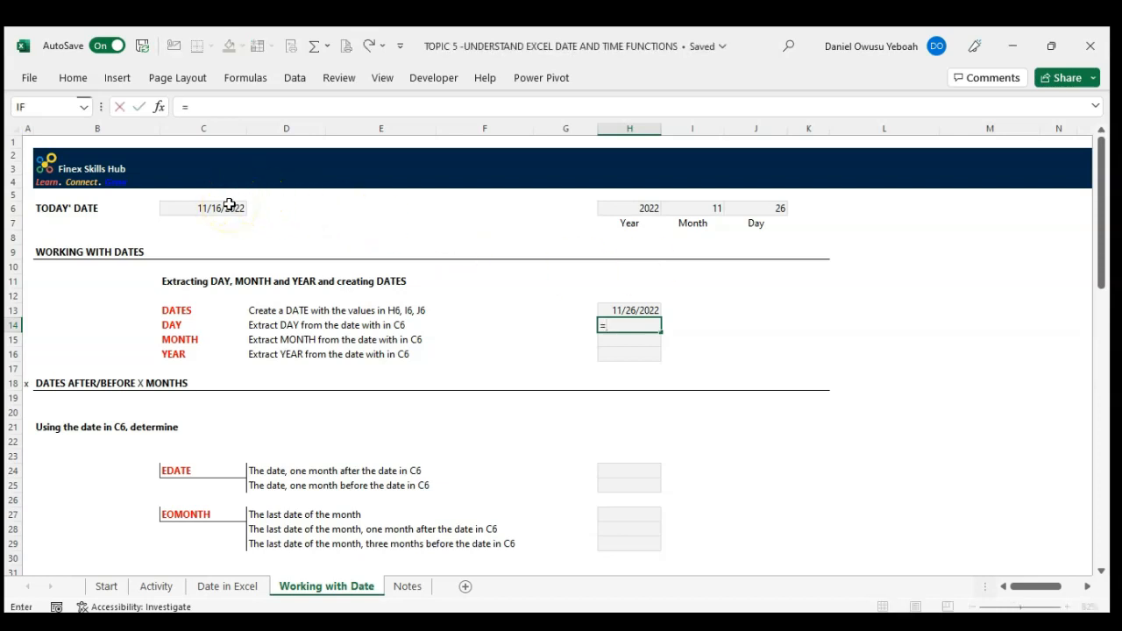
type("d")
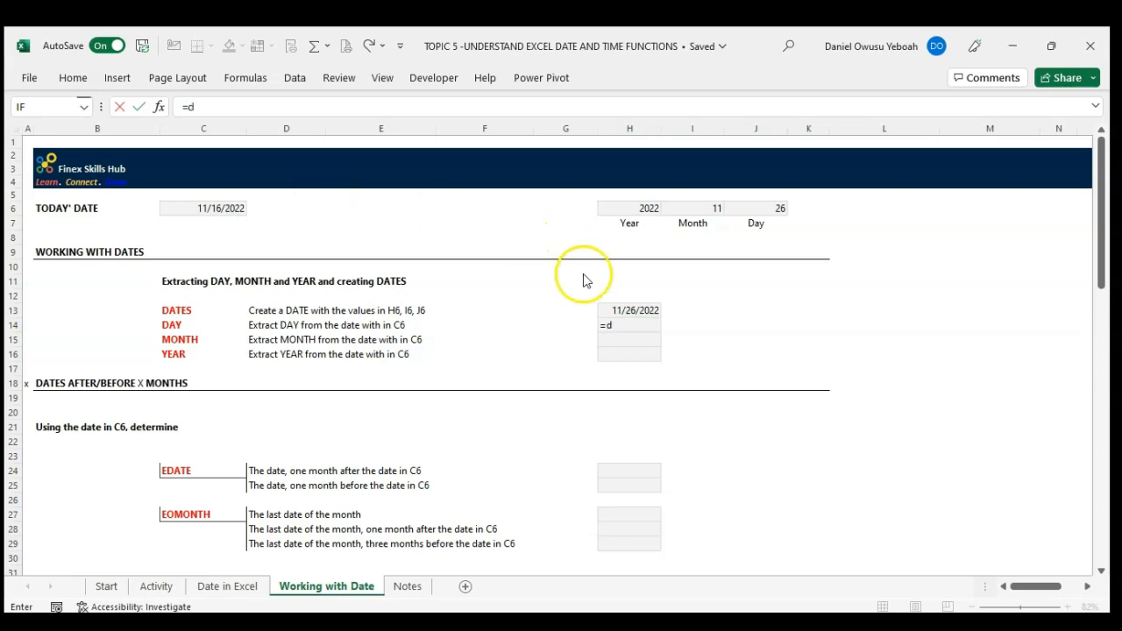
left_click(618, 327)
type("ay")
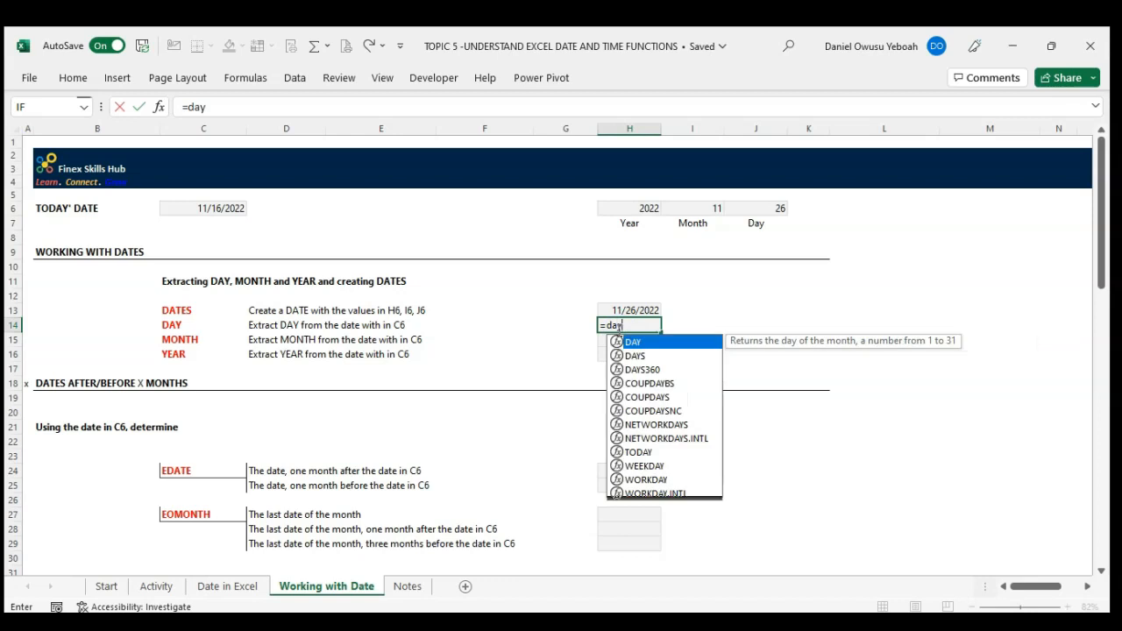
key("Tab")
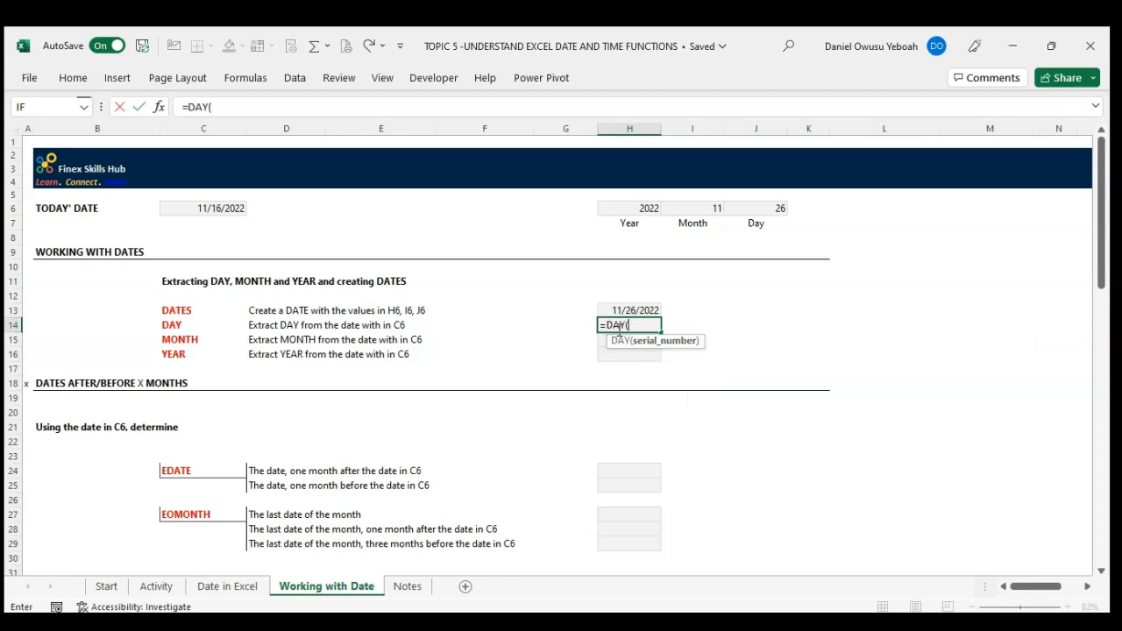
left_click(206, 207)
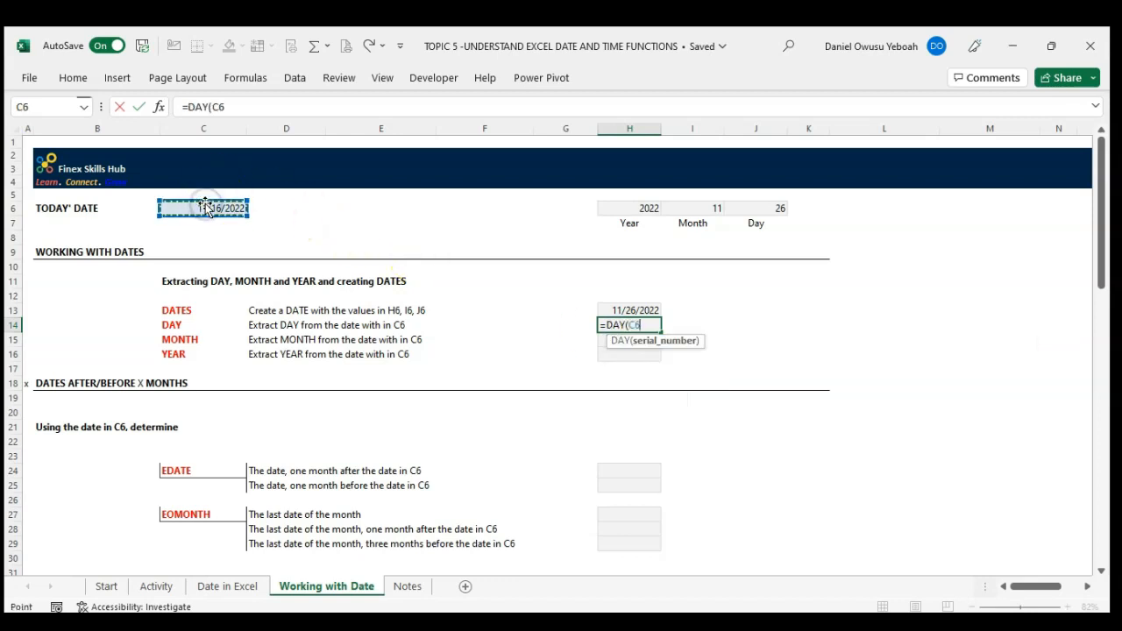
type(")")
key("Return")
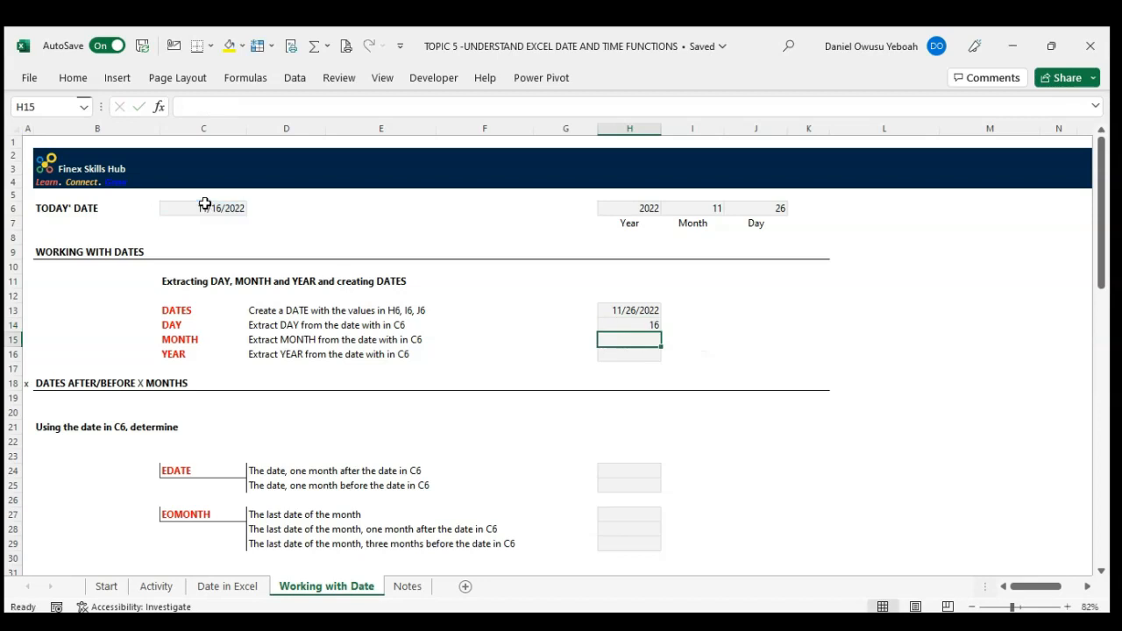
Step: Extract the month from the date in C6 into cell H15 with the formula =MONTH(C6)
type("=")
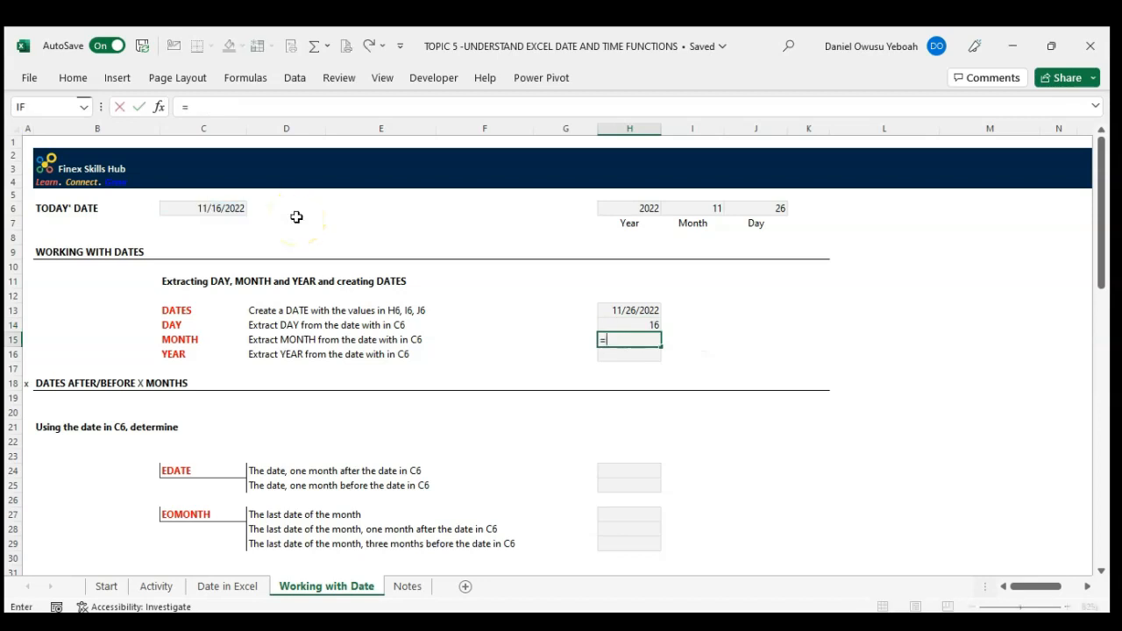
type("mon")
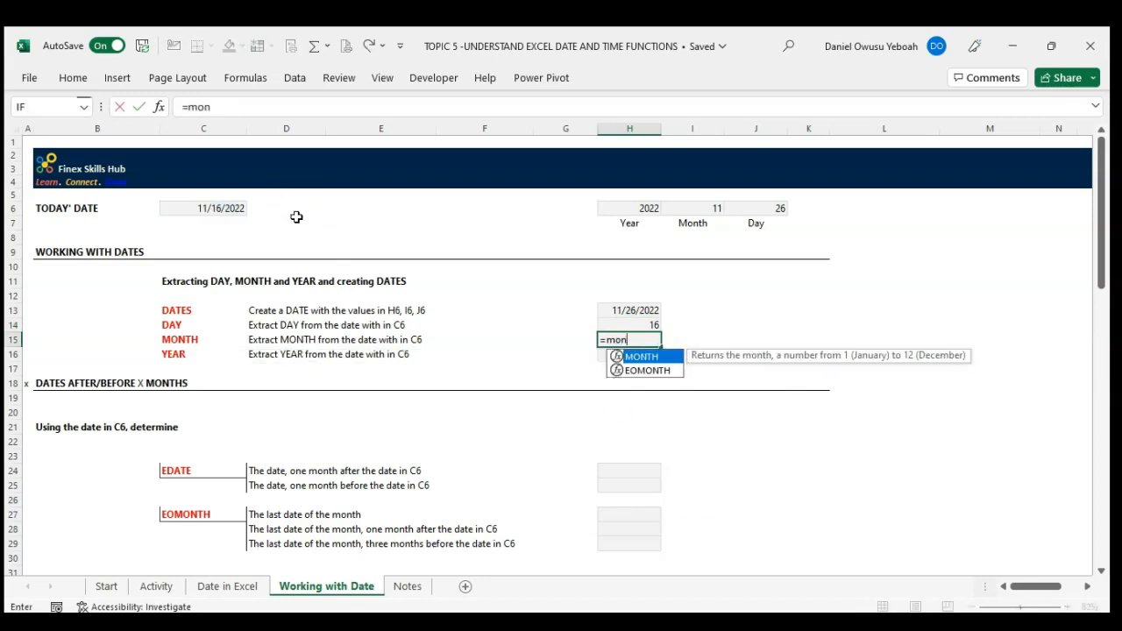
key("Tab")
left_click(216, 208)
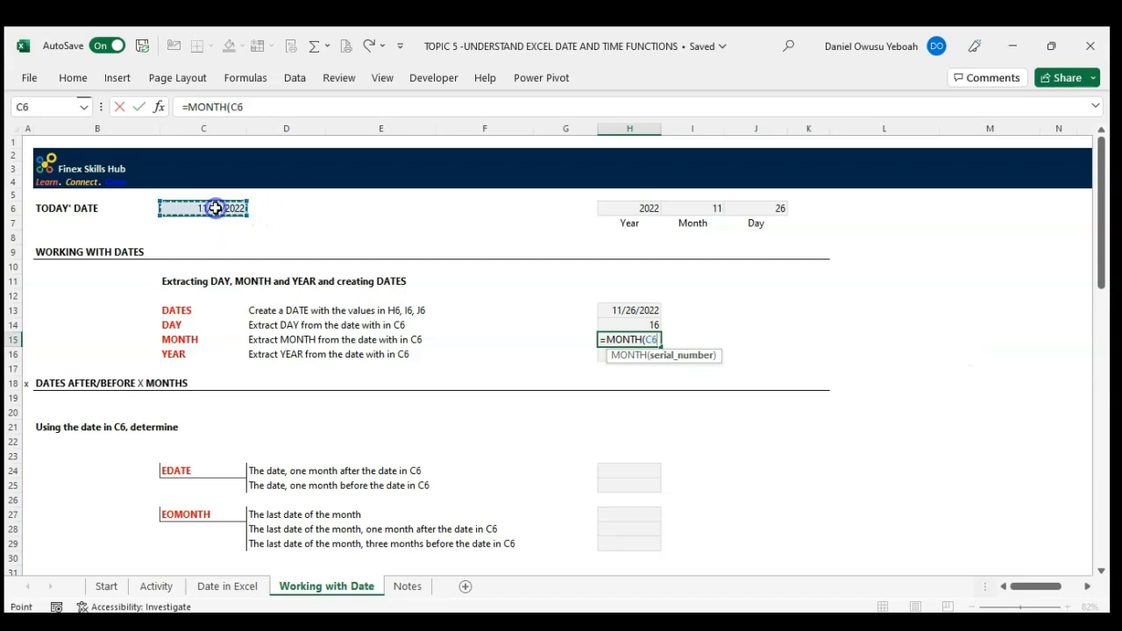
type(")")
key("Return")
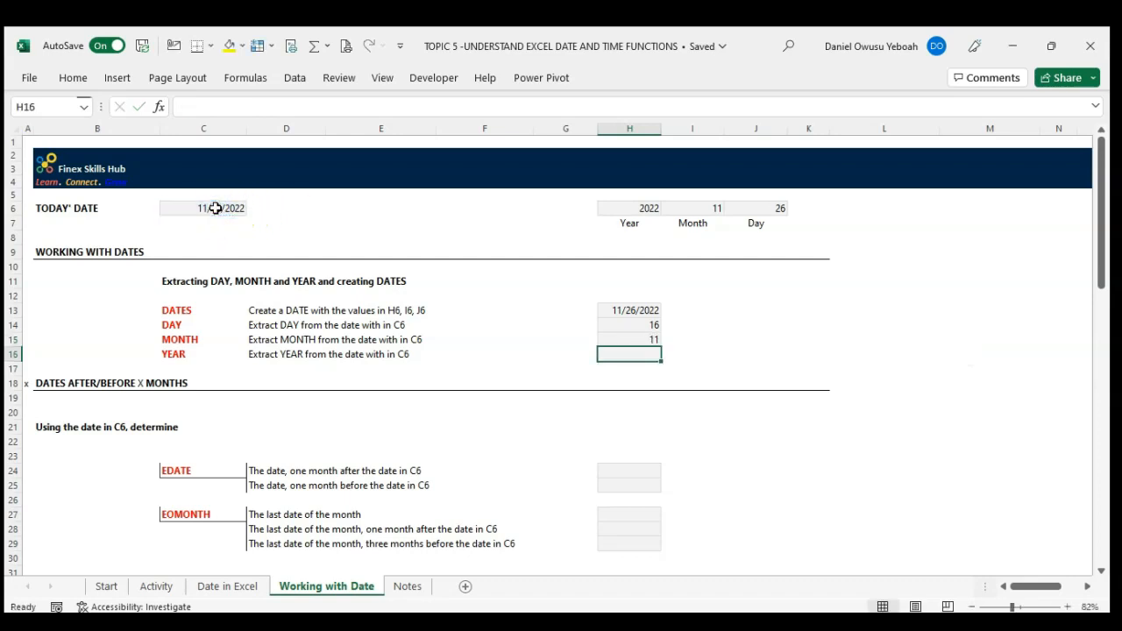
Step: Extract the year from the date in C6 into cell H16 with the formula =YEAR(C6)
type("=year")
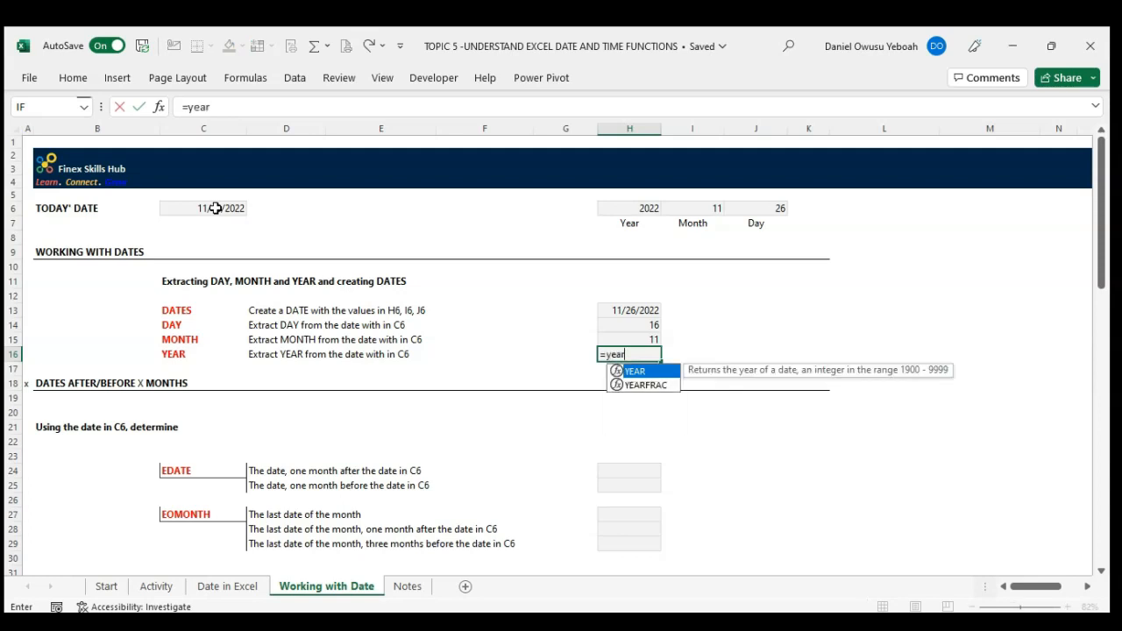
key("Tab")
left_click(204, 208)
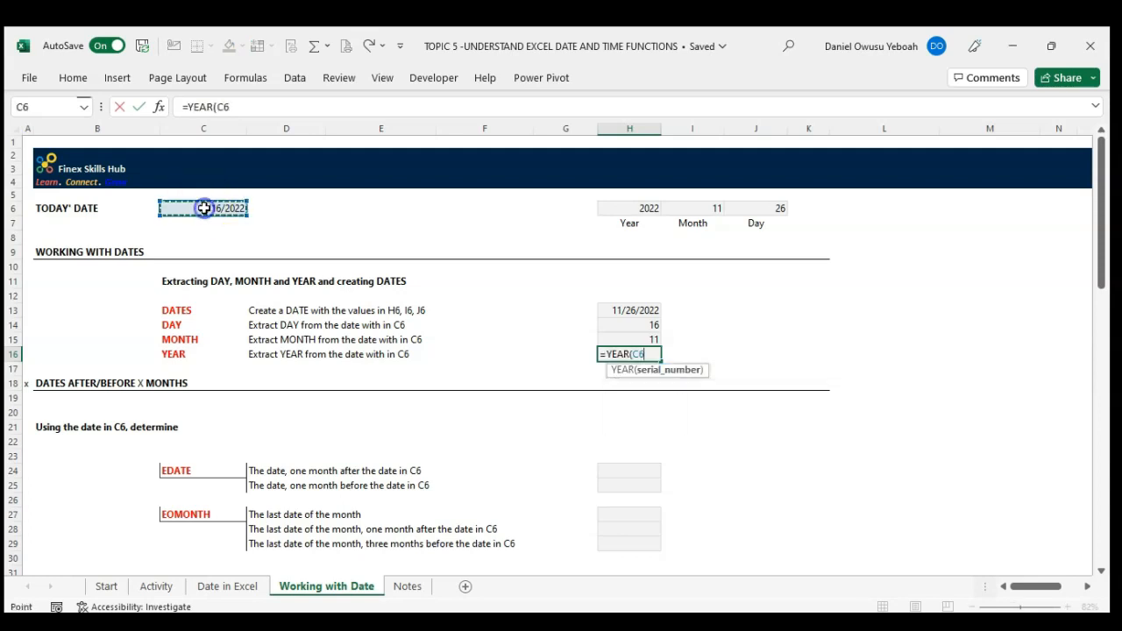
type(")")
key("Return")
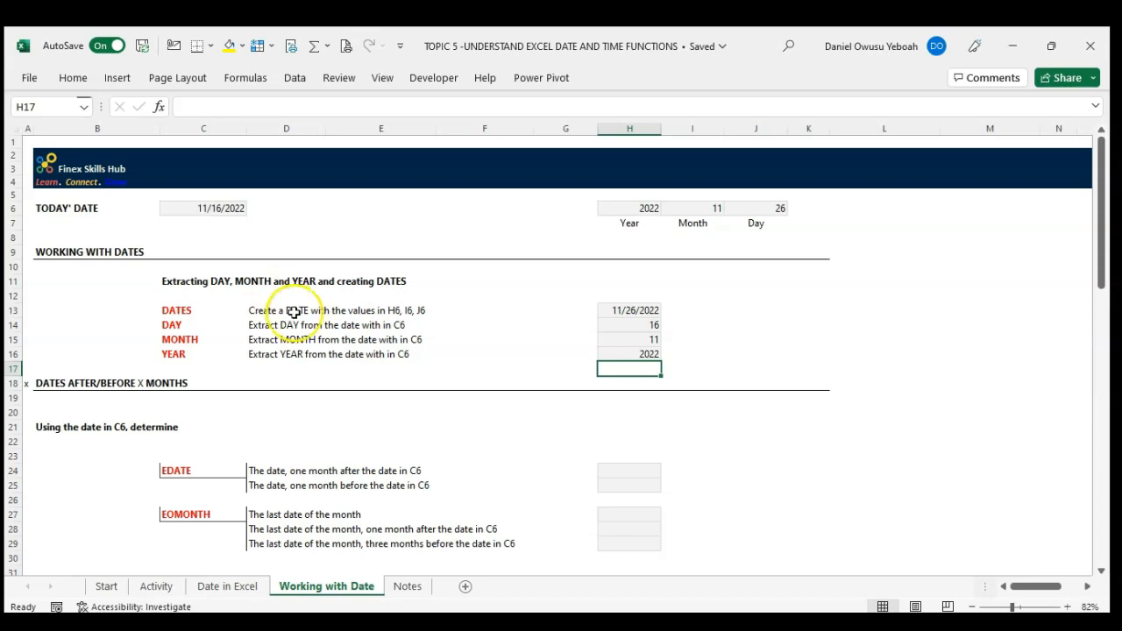
Step: Calculate the date one month after C6 in cell H24 with the formula =EDATE(C6,1)
scroll(293, 310, "down", 2)
scroll(294, 312, "down", 2)
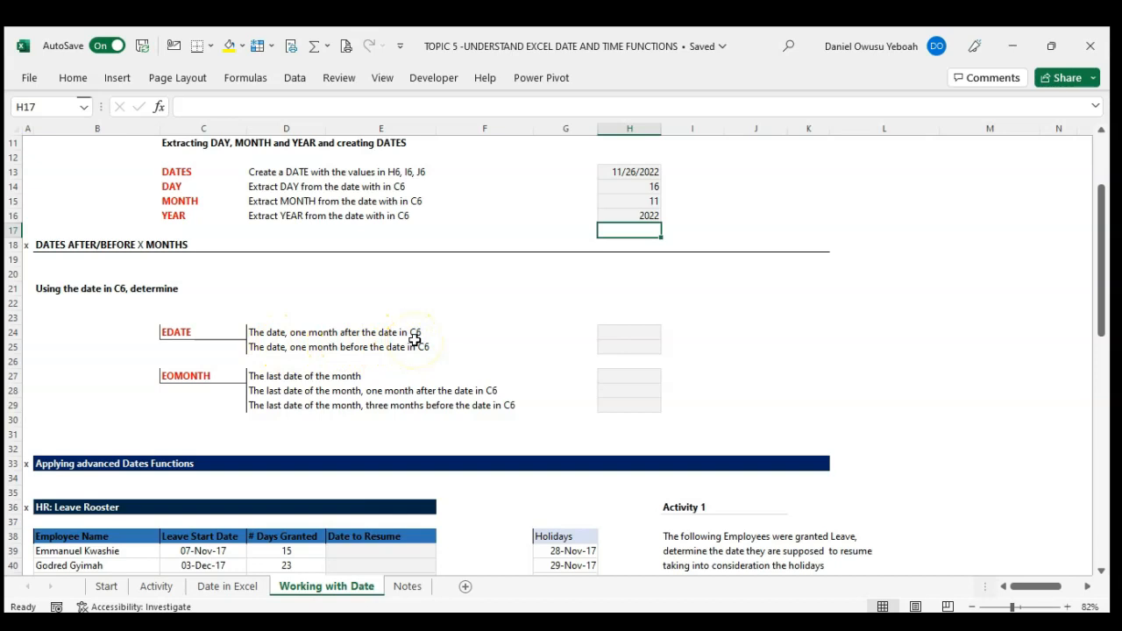
left_click(618, 331)
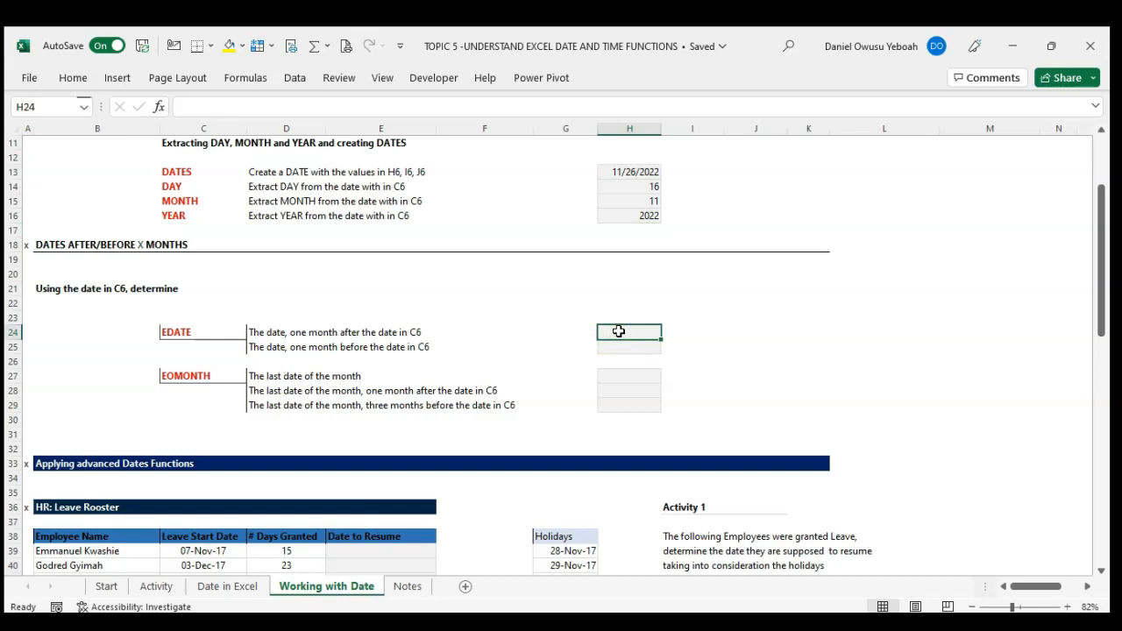
type("=")
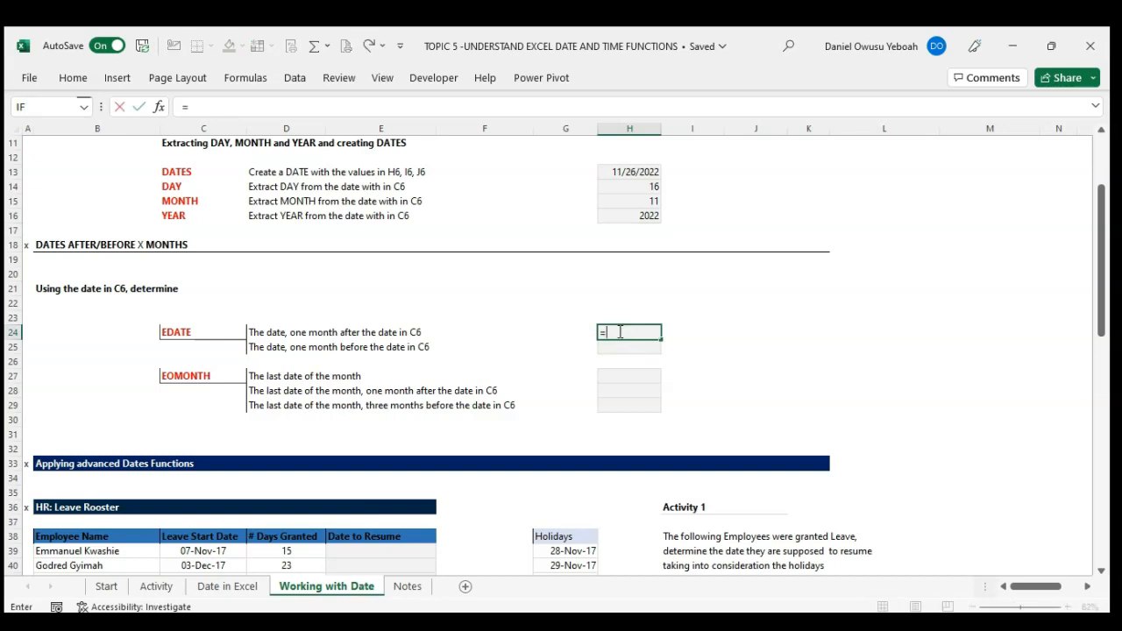
type("eda")
key("Tab")
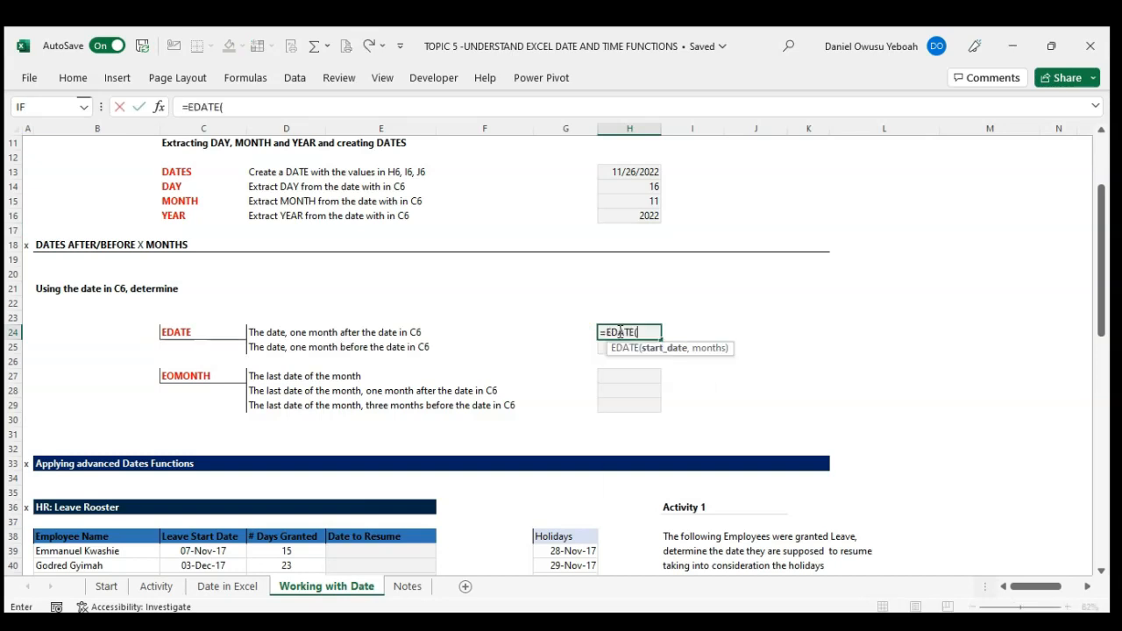
scroll(450, 300, "up", 1)
scroll(451, 299, "up", 3)
left_click(219, 211)
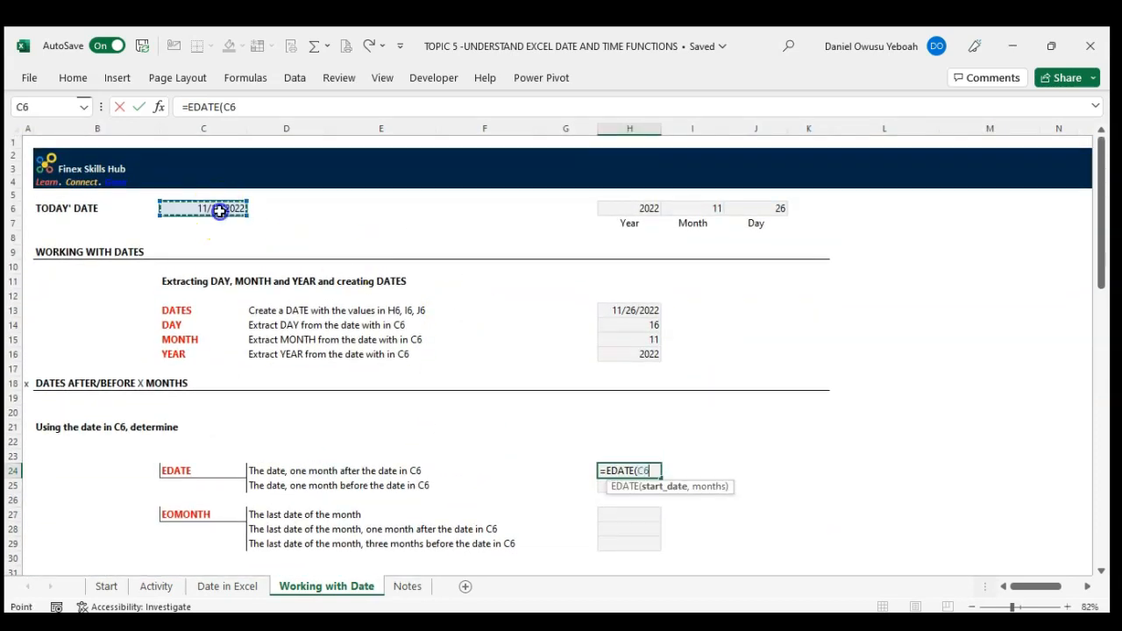
scroll(394, 396, "down", 3)
type(",")
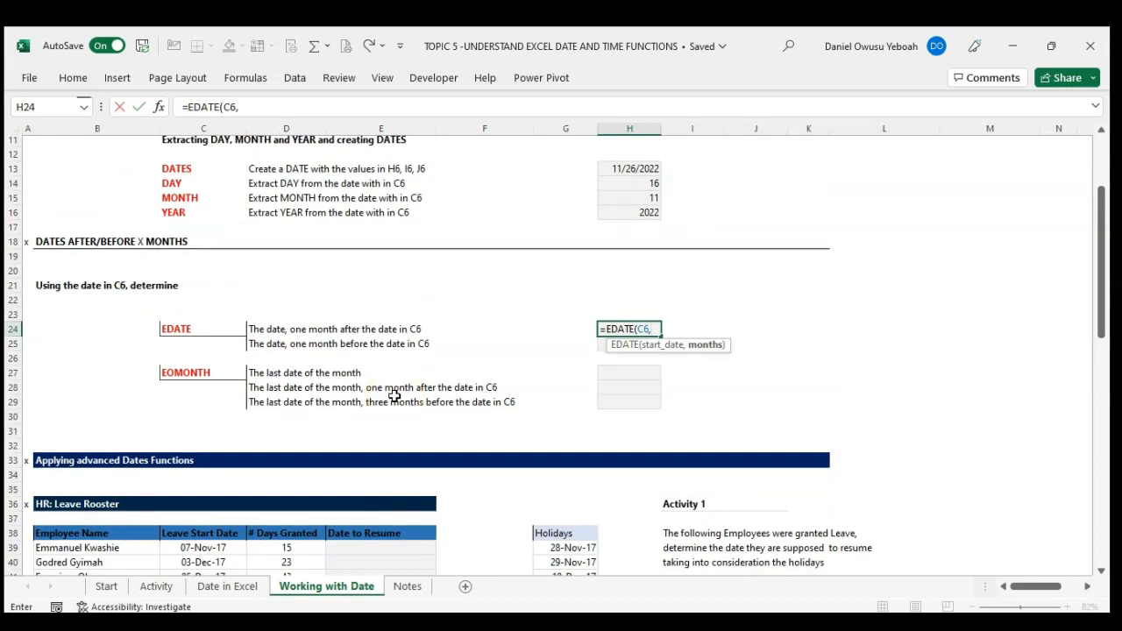
type("1)")
key("Return")
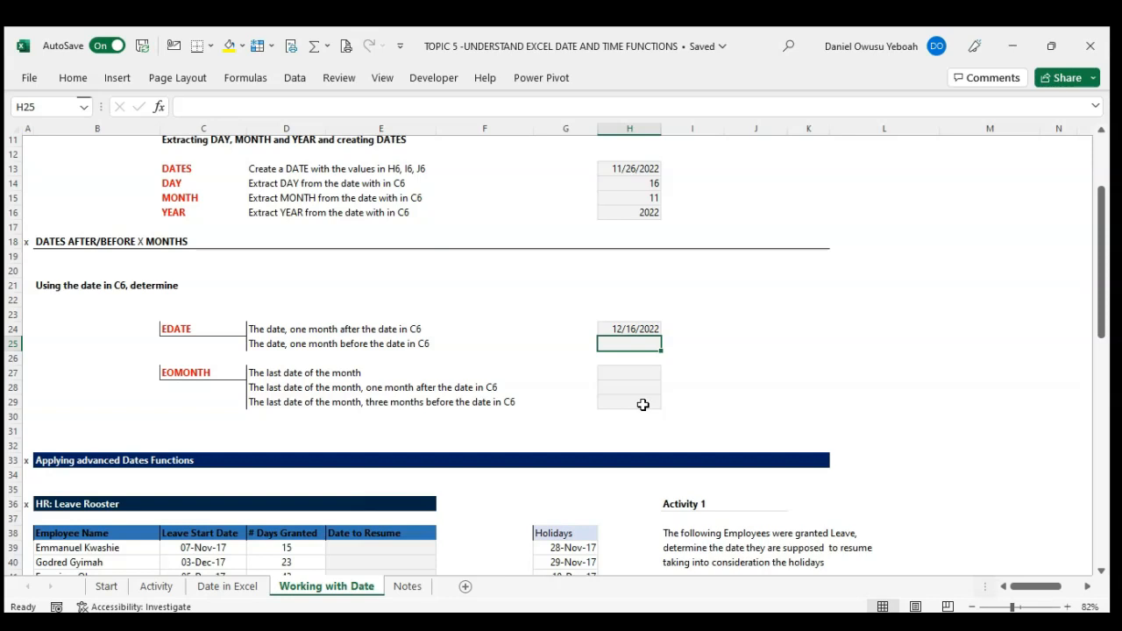
Step: Calculate the date one month before C6 in cell H25 with the formula =EDATE(C6,-1)
type("=ed")
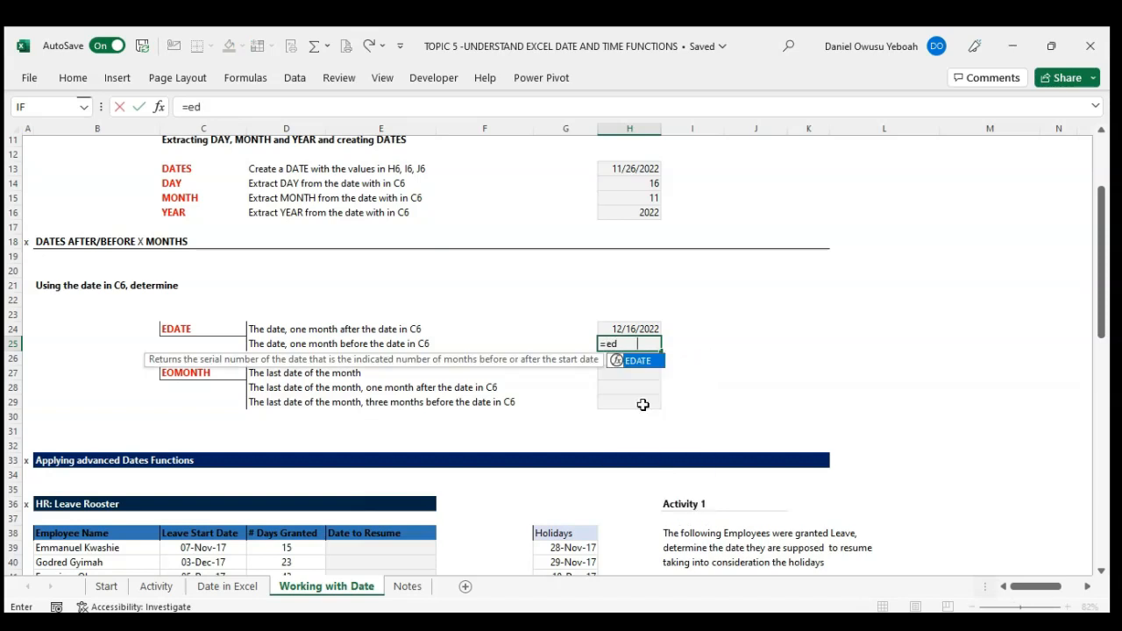
key("Tab")
scroll(243, 208, "up", 3)
left_click(220, 186)
scroll(433, 327, "down", 3)
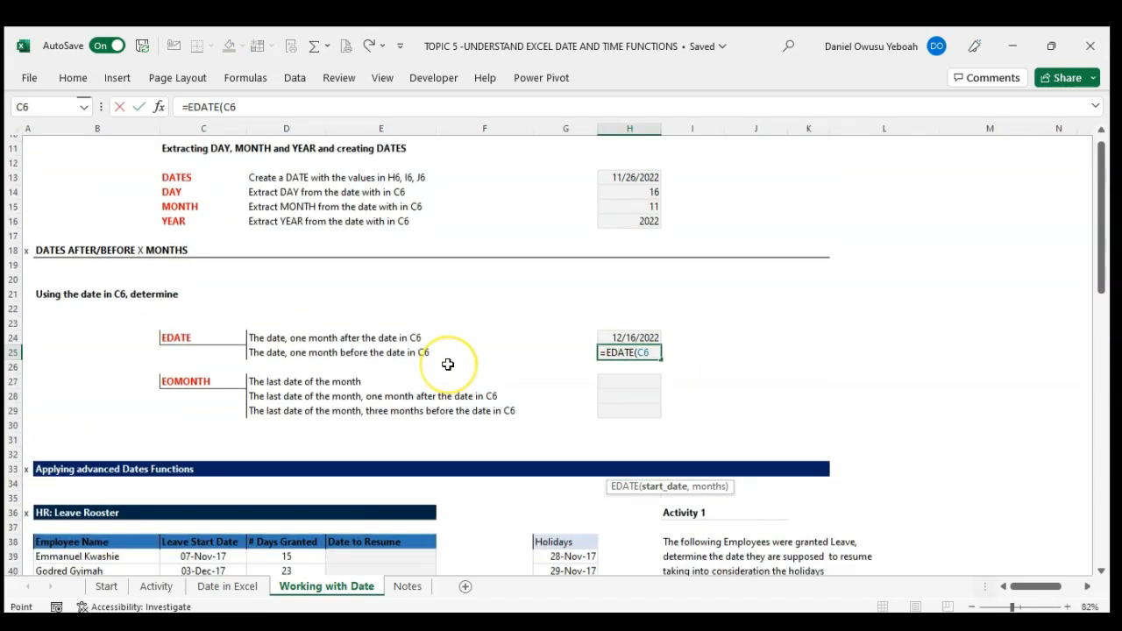
type(",")
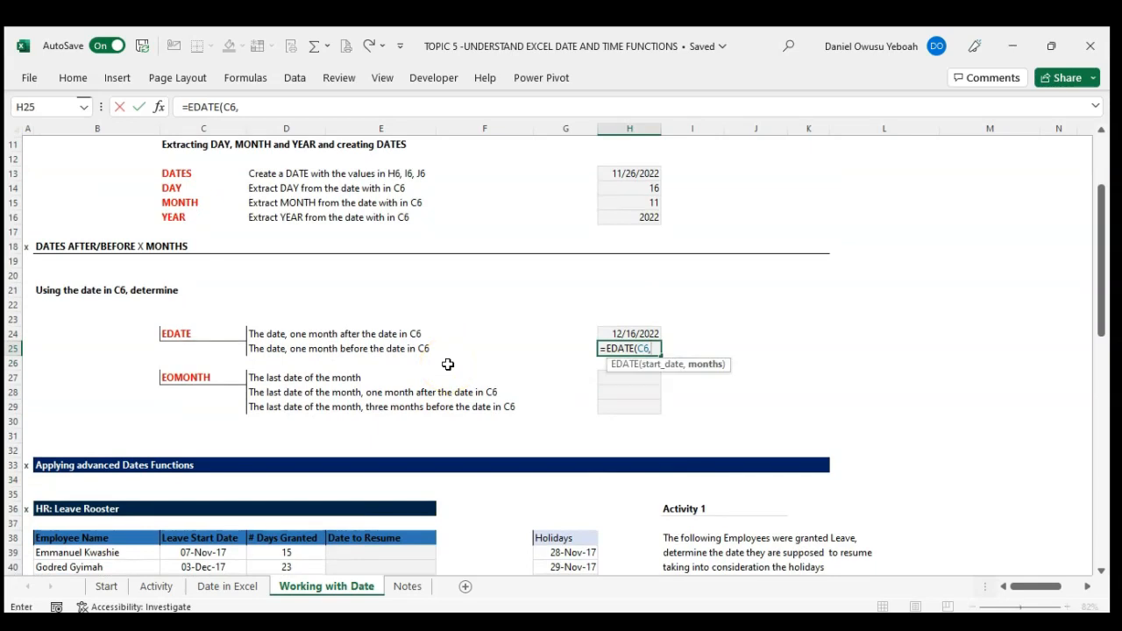
type("-1")
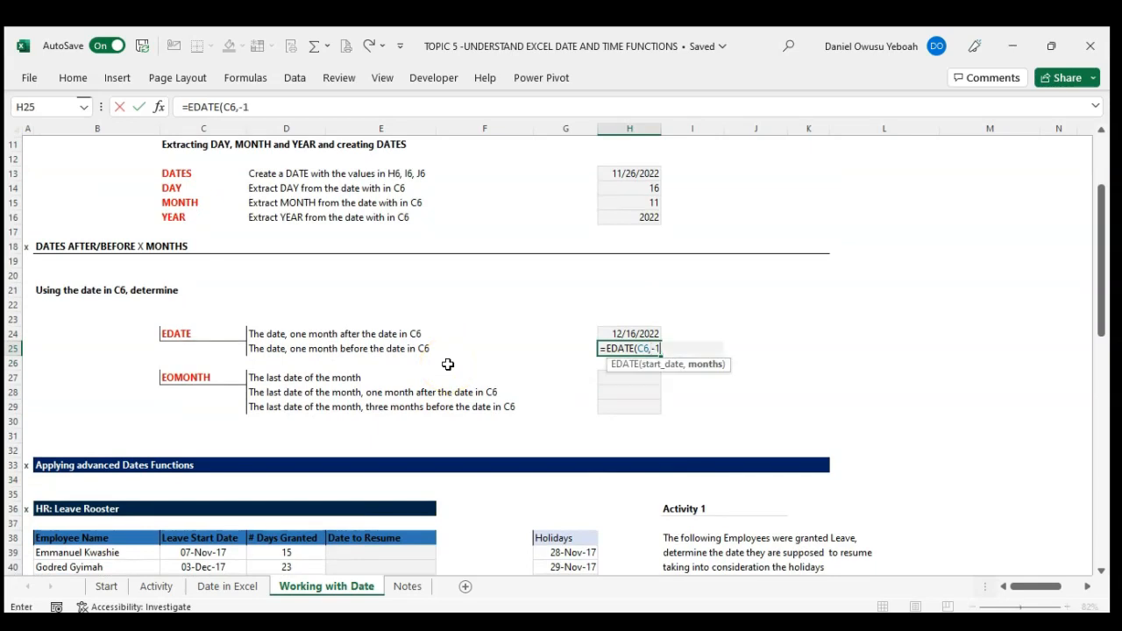
type(")")
key("Return")
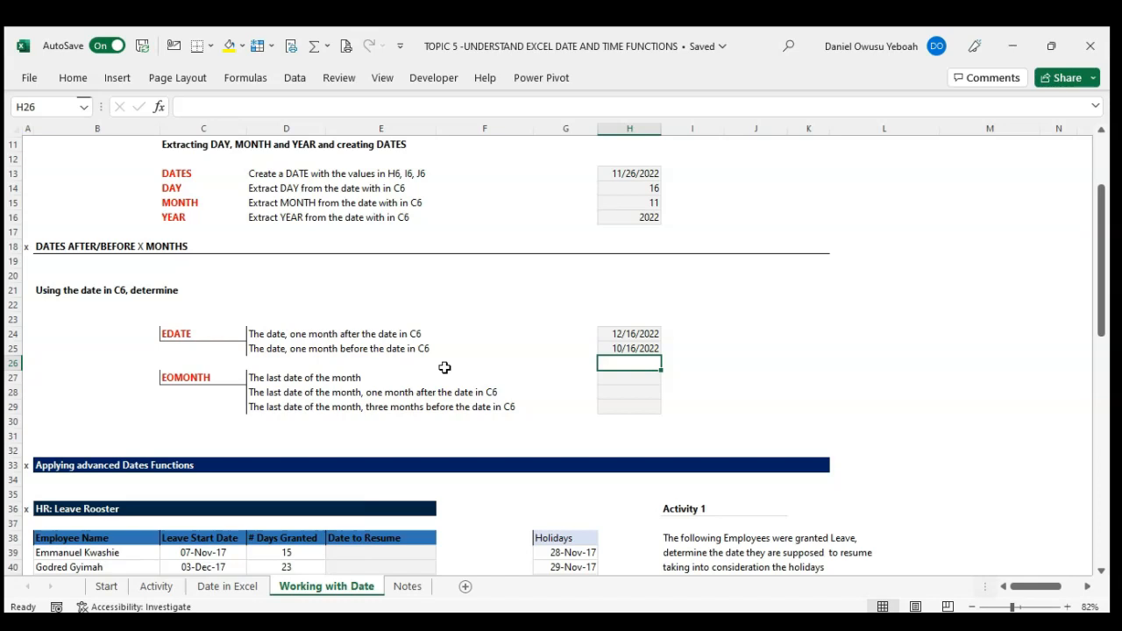
Step: Calculate the last date of the month one month after C6 in cell H28 with the formula =EOMONTH(C6,1)
left_click(618, 382)
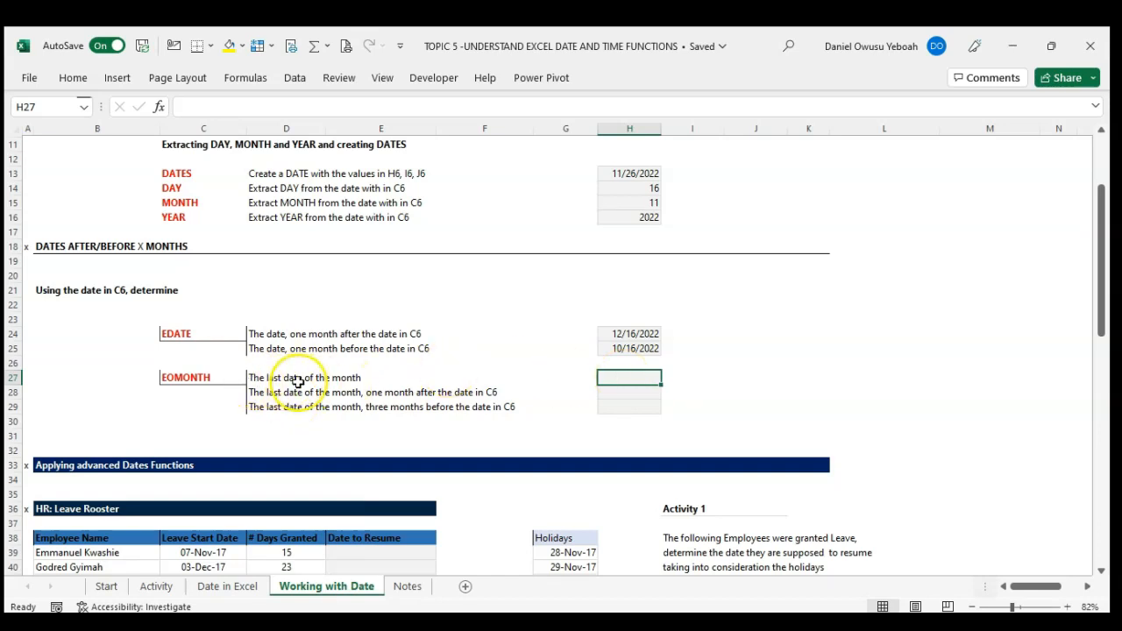
left_click(634, 394)
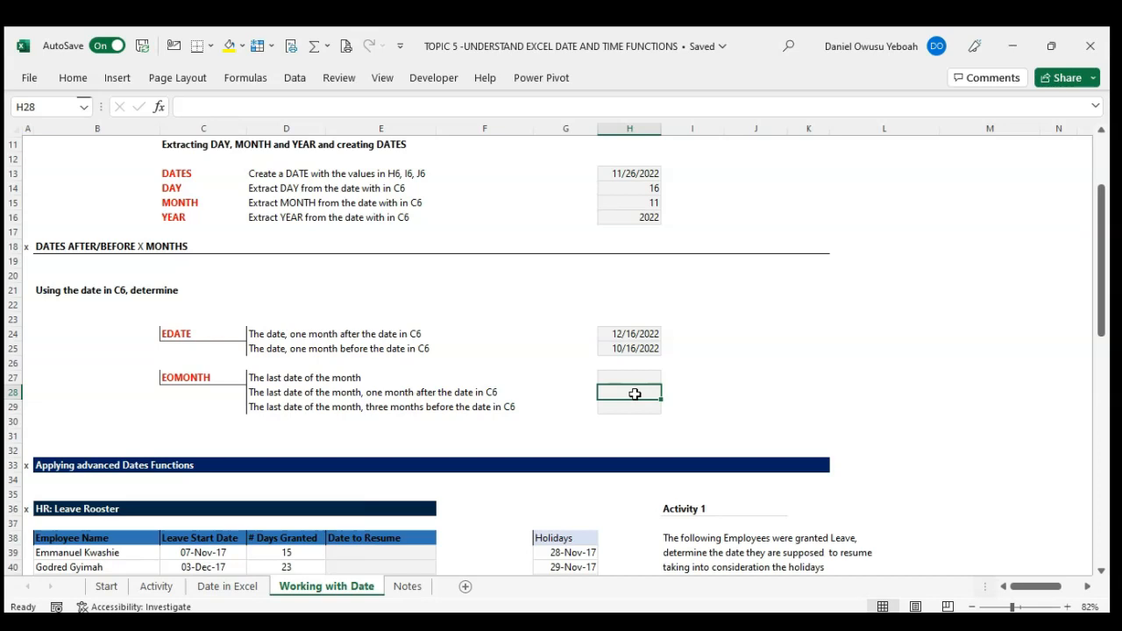
type("=eom")
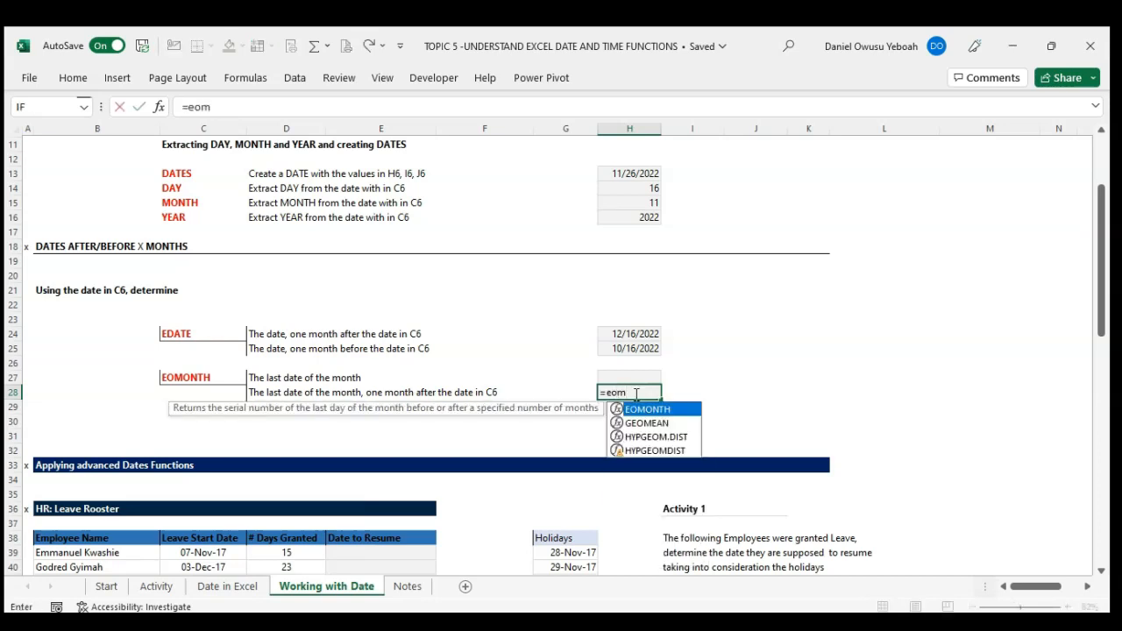
key("Tab")
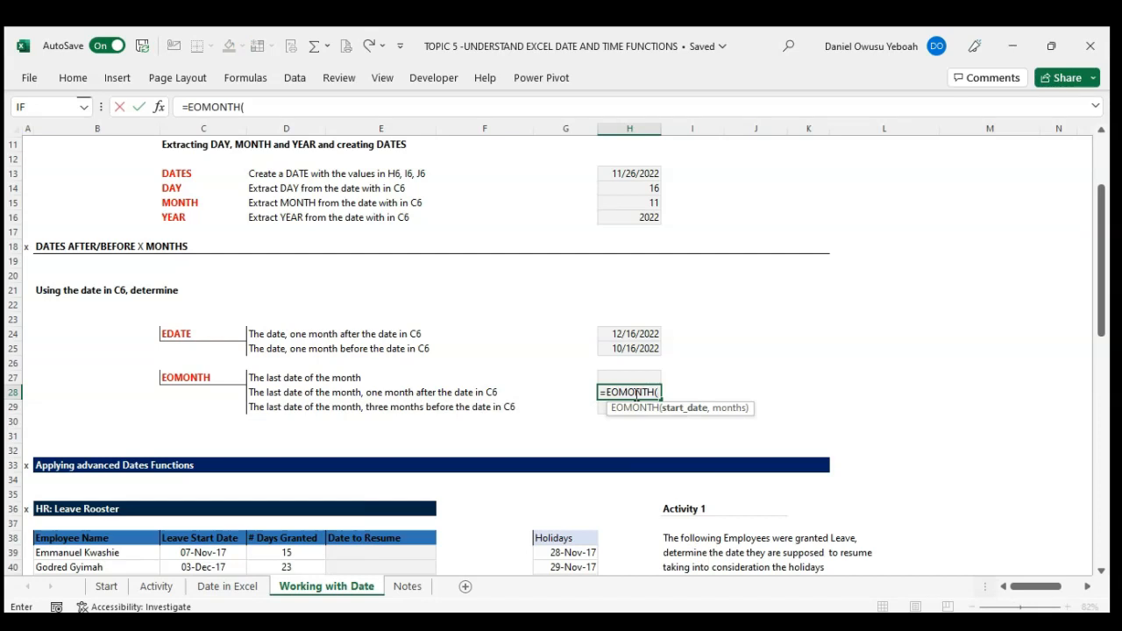
scroll(505, 314, "up", 1)
scroll(506, 314, "up", 3)
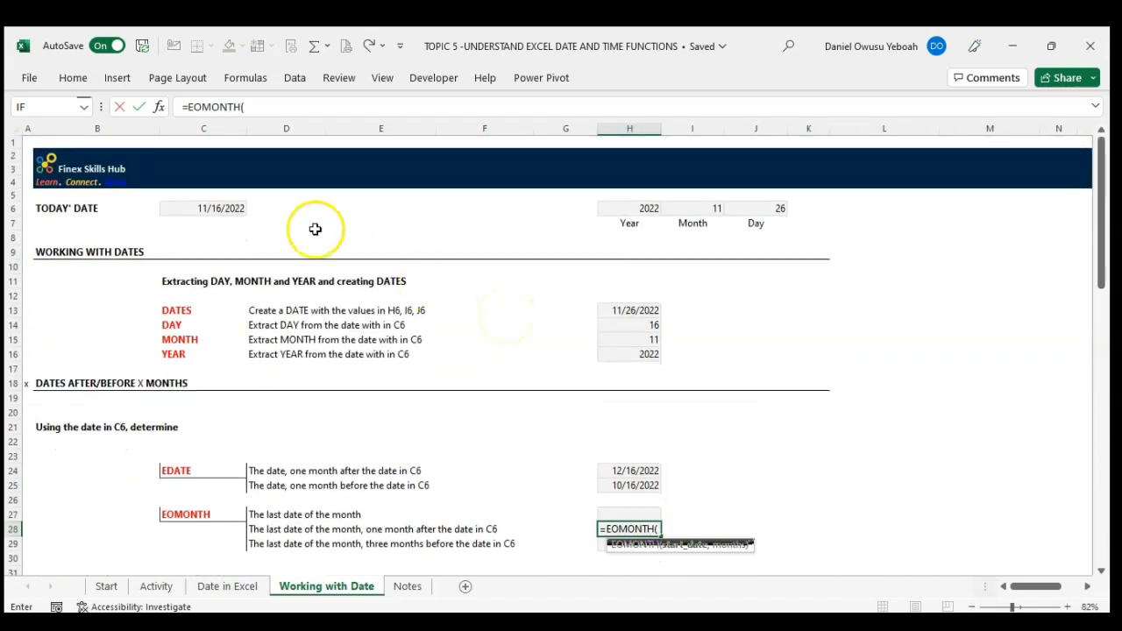
left_click(238, 209)
scroll(461, 361, "down", 2)
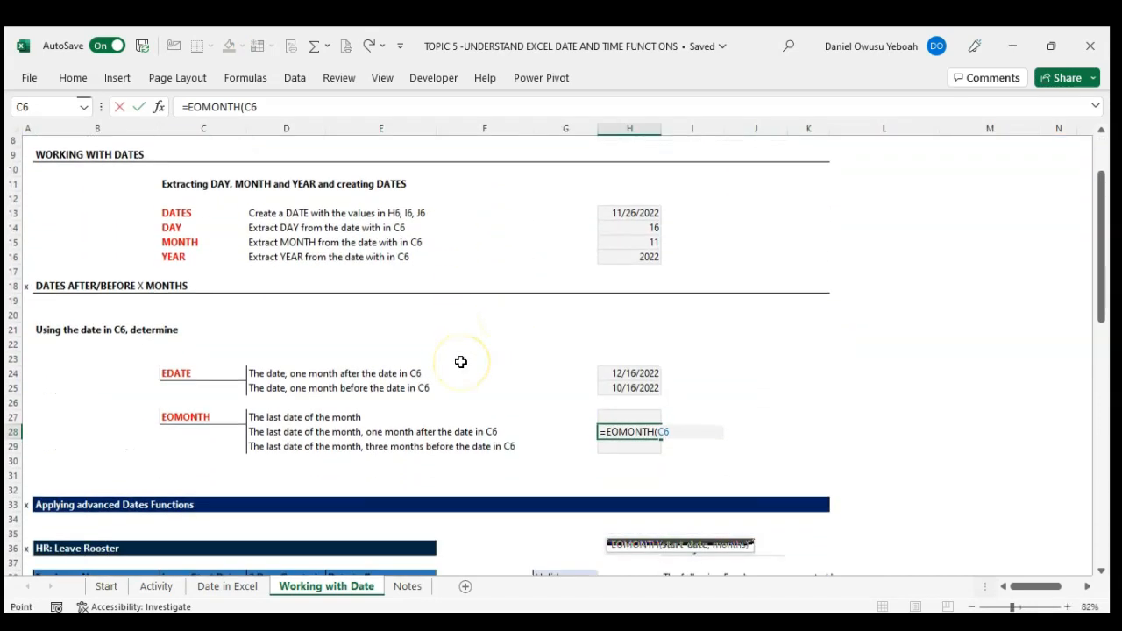
type(",")
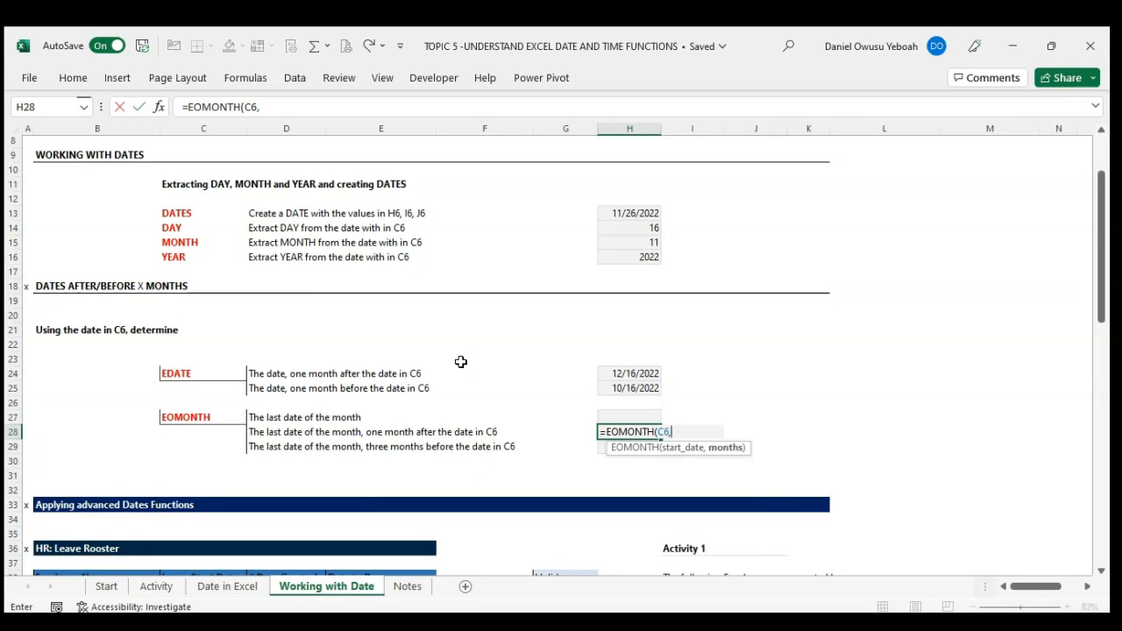
type("1)")
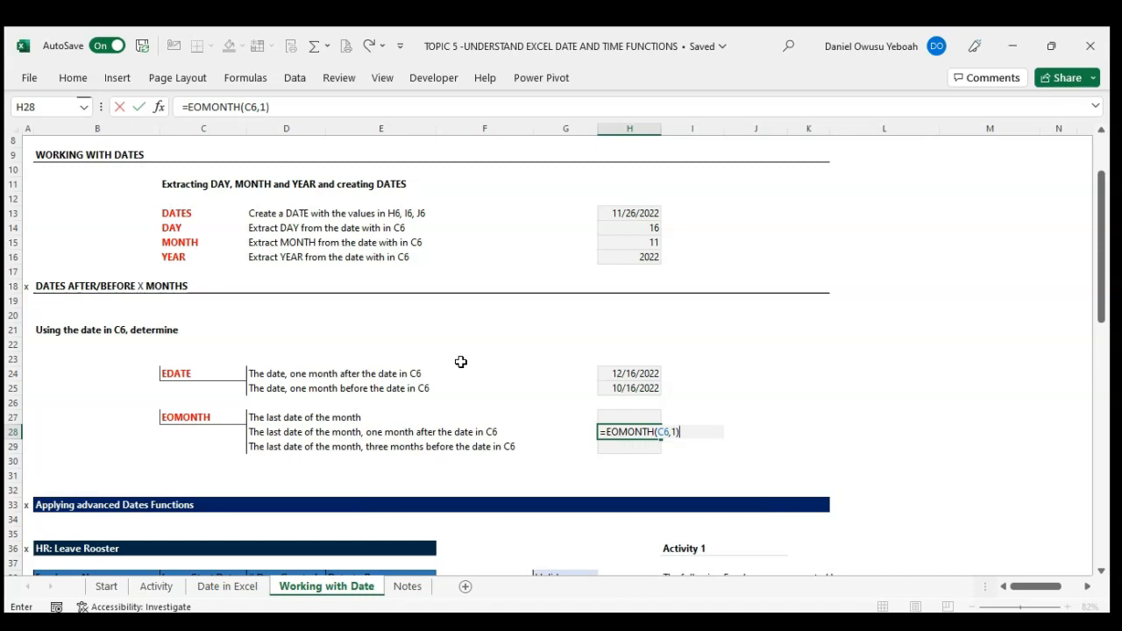
key("Return")
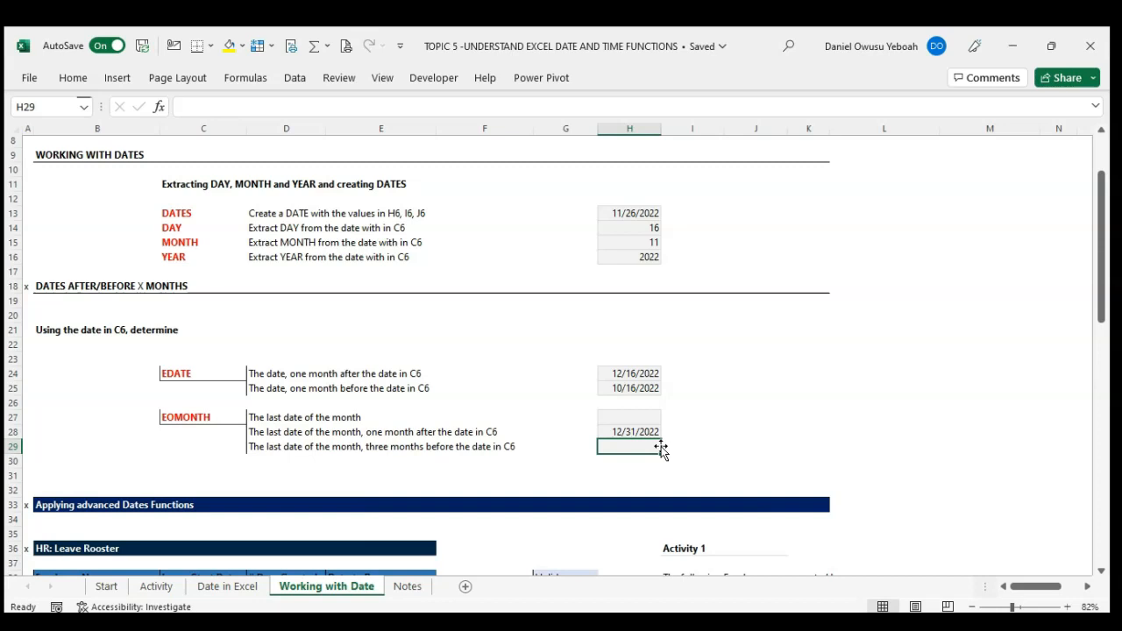
left_click(639, 432)
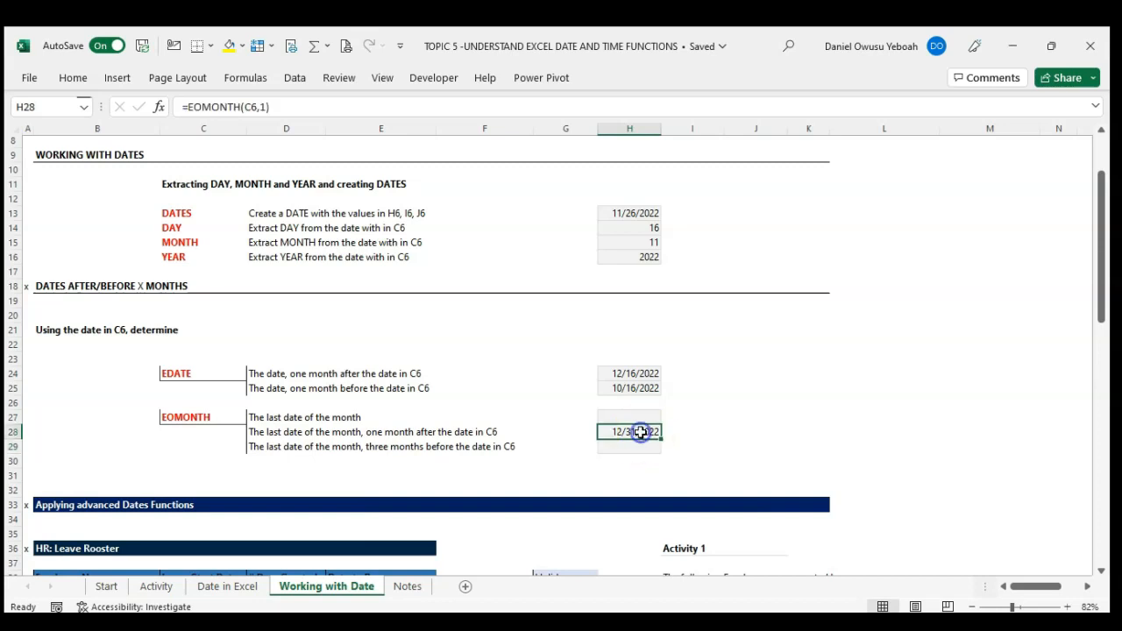
Step: Compare the EDATE formula in H24 with the EOMONTH formula in H28
left_click(623, 372)
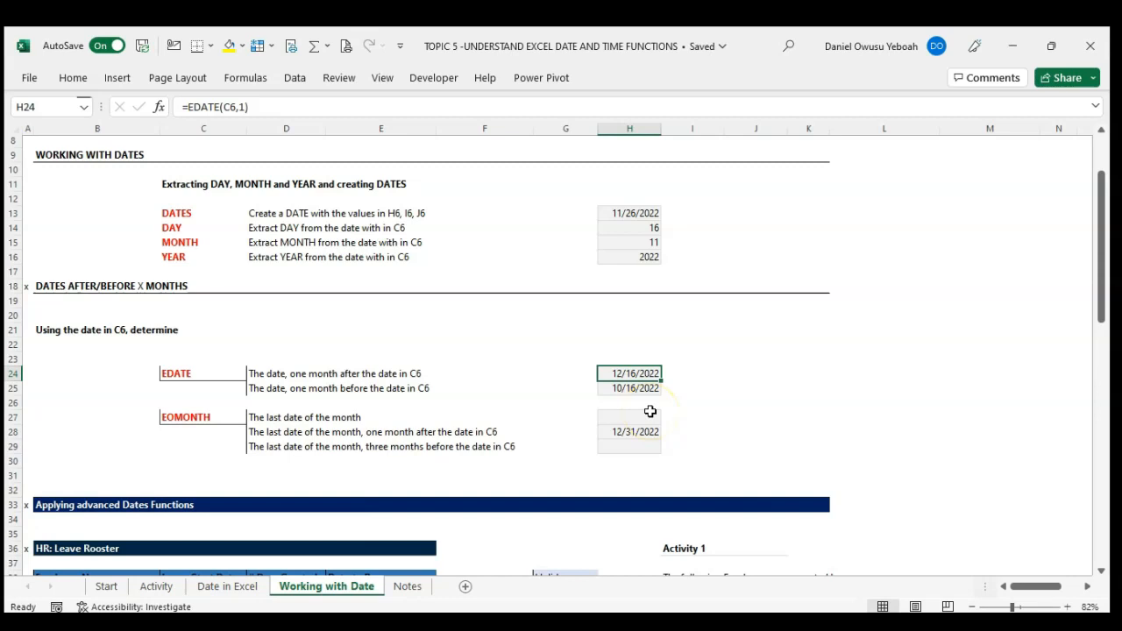
left_click(641, 431)
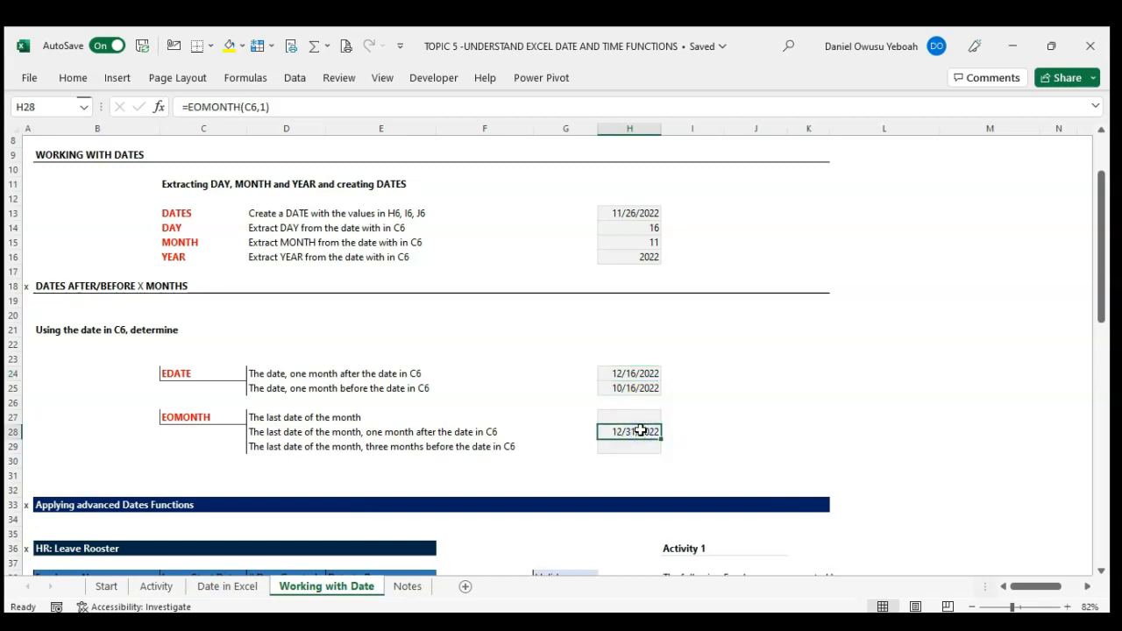
left_click(624, 373)
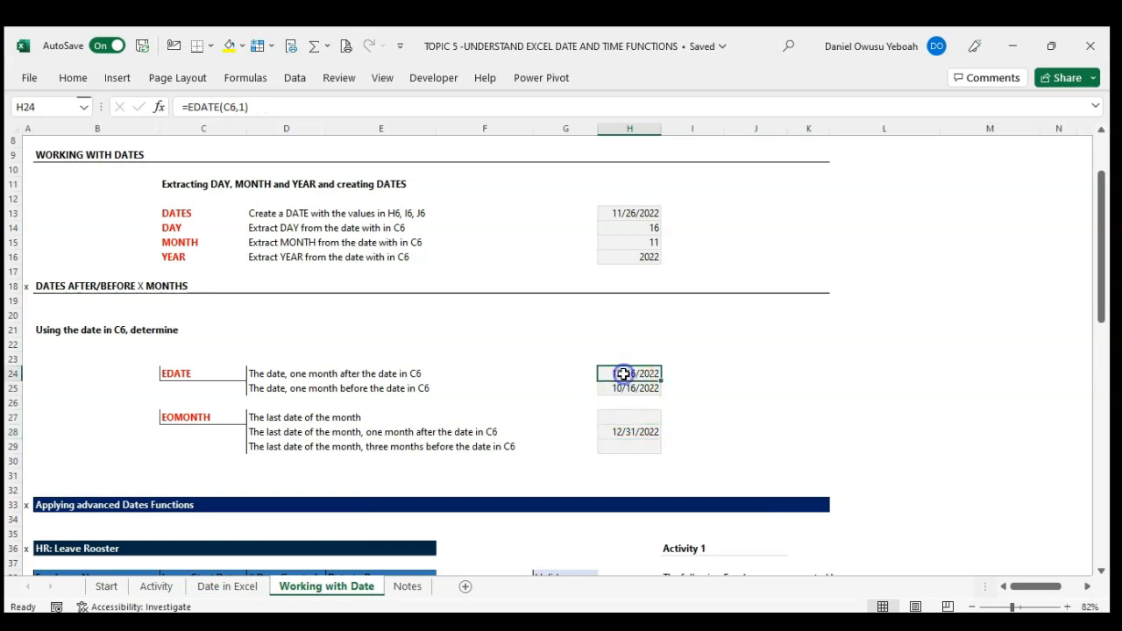
left_click(634, 431)
Step: Calculate the last date of the month three months before C6 in cell H29 with the formula =EOMONTH(C6,-3)
left_click(637, 448)
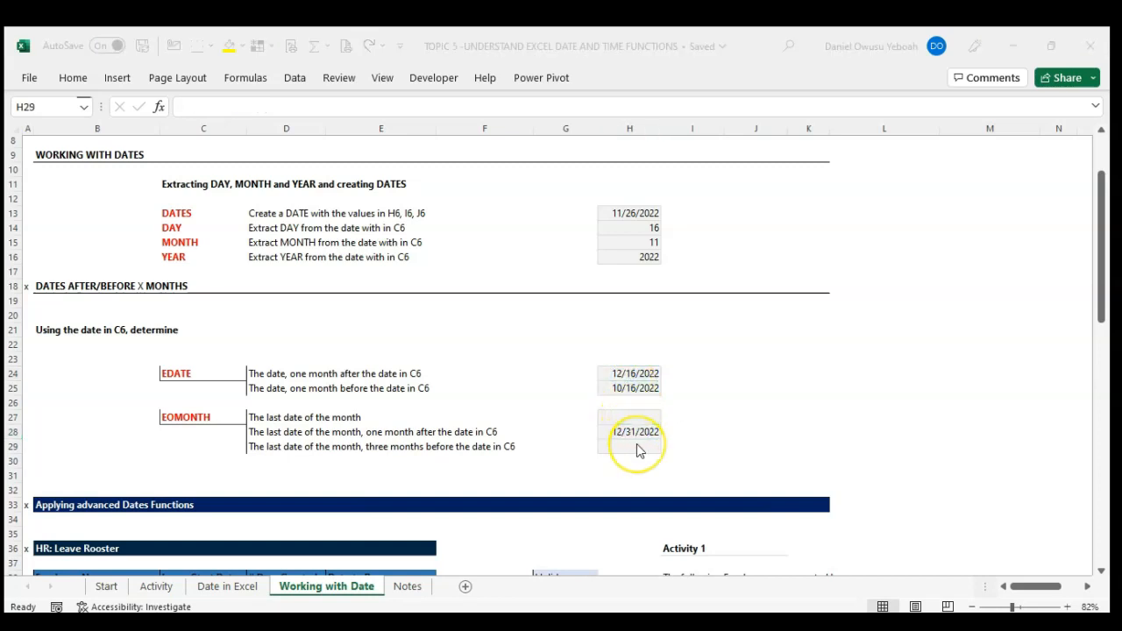
left_click(637, 445)
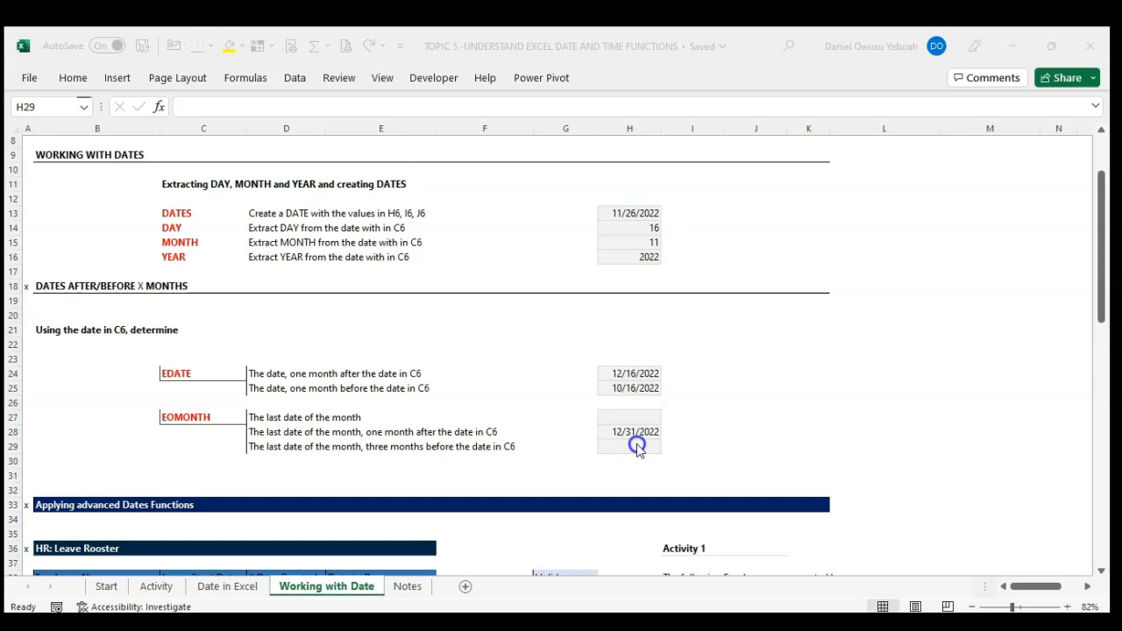
left_click(638, 447)
type("=")
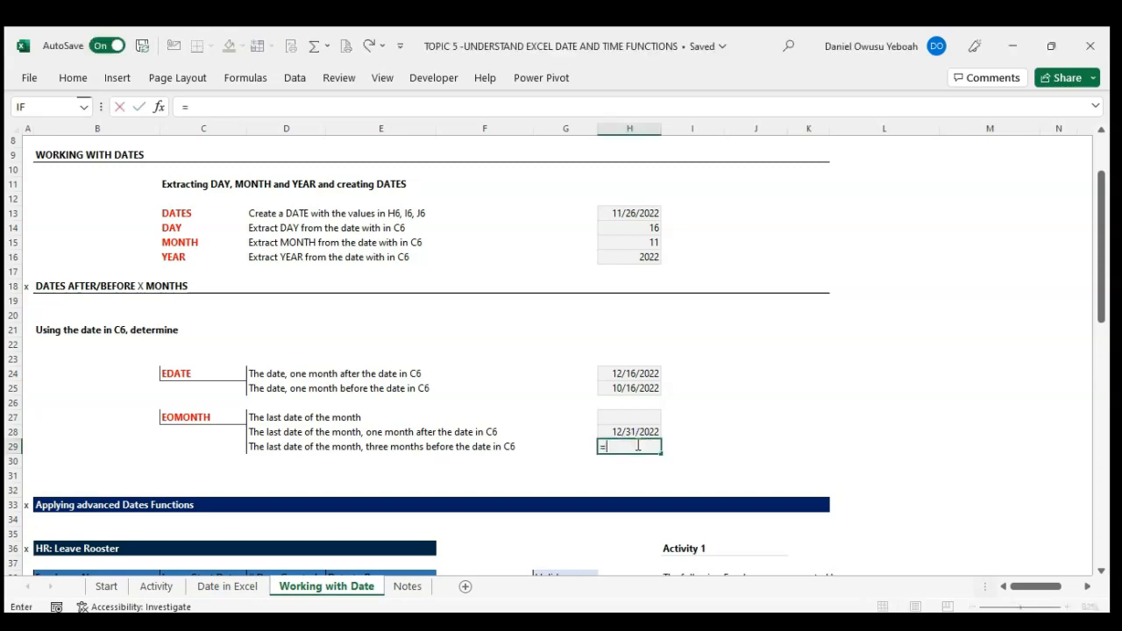
type("eomo")
key("Tab")
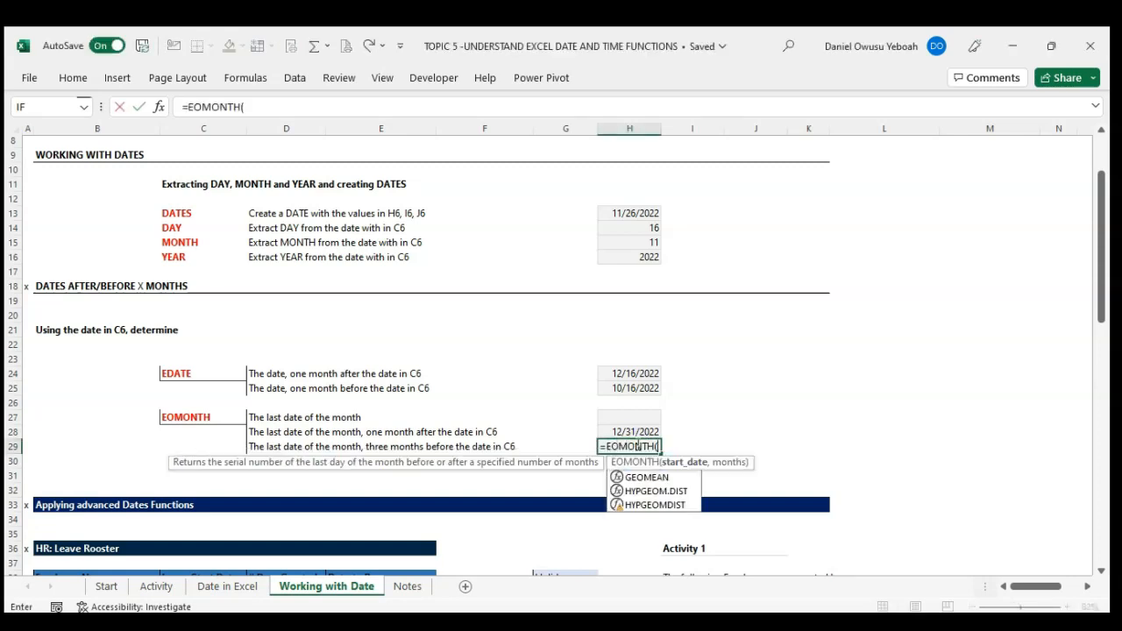
scroll(368, 351, "up", 3)
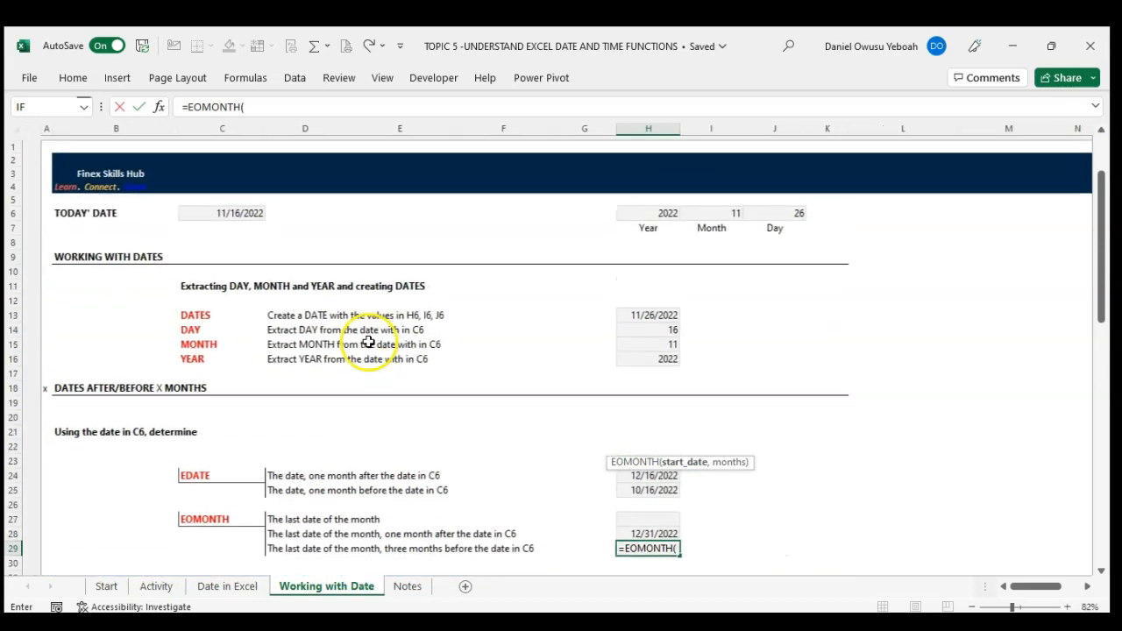
left_click(215, 210)
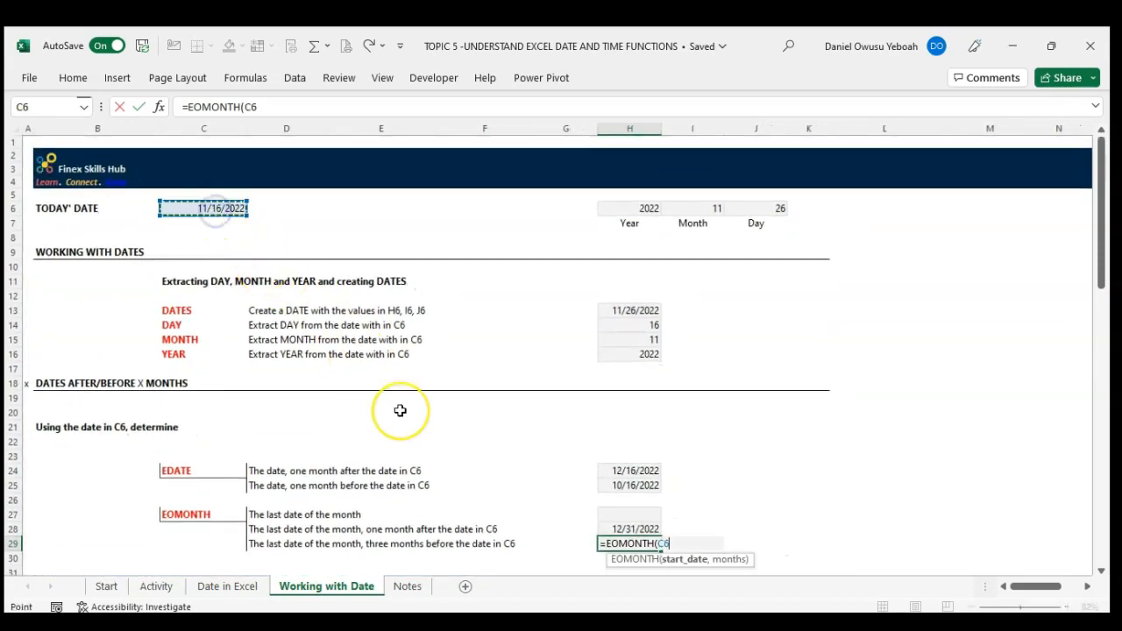
scroll(400, 410, "down", 3)
type(",-3")
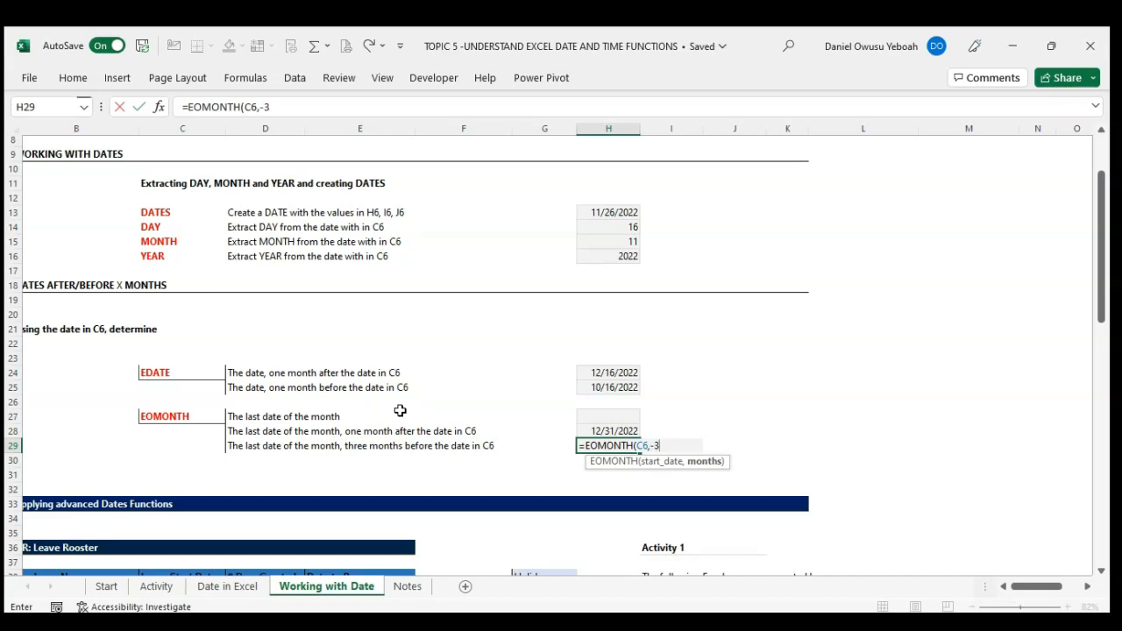
type(")")
key("Return")
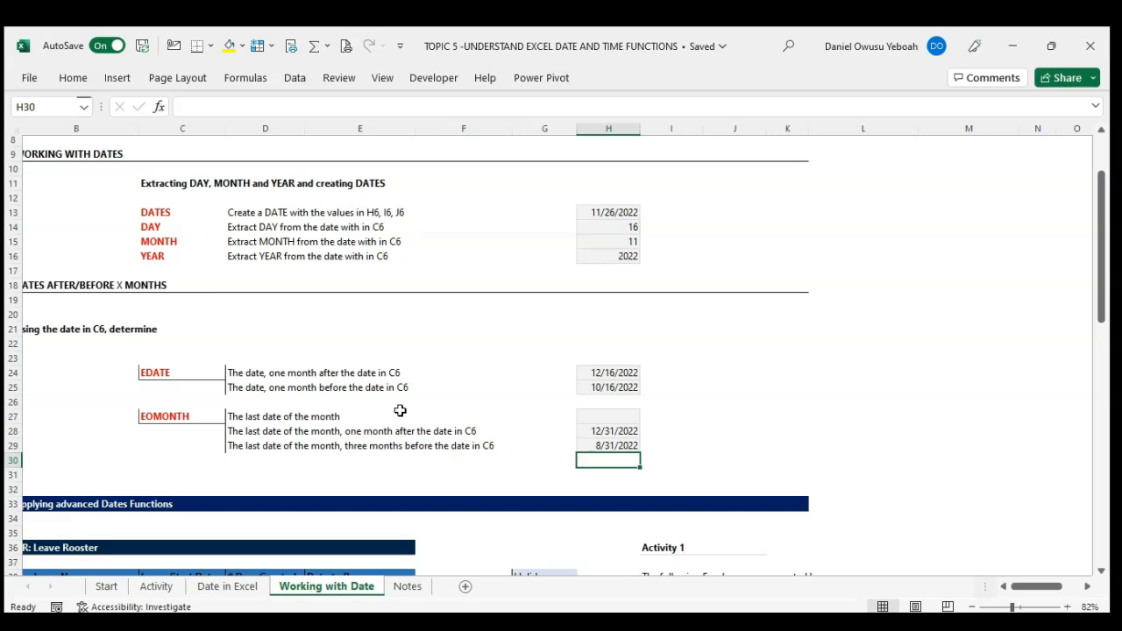
Step: Format the EDATE and EOMONTH results in H24:H29 as day-month-year dates with abbreviated month names
key("Up")
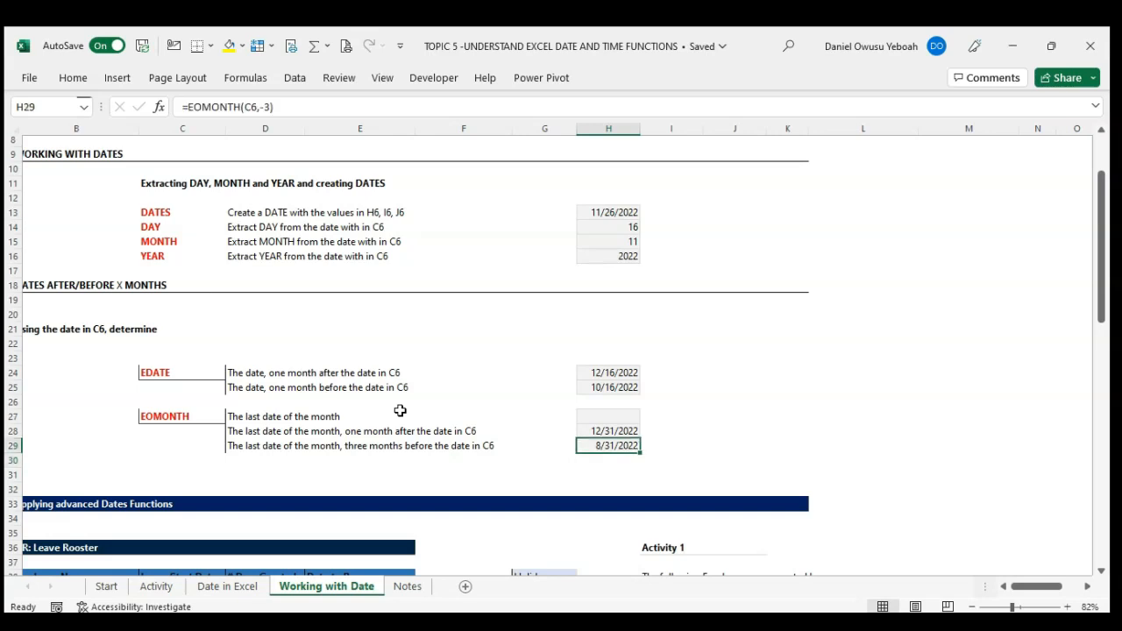
key("shift+Up")
key("shift+Up")
key("shift+Up")
key("shift+Up")
key("shift+Up")
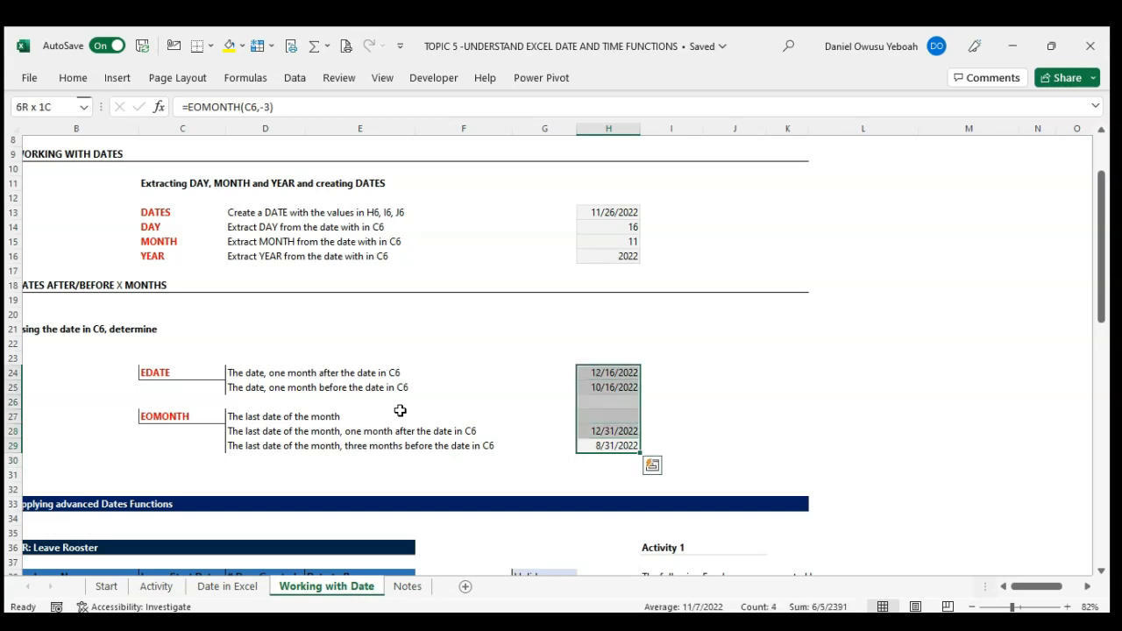
key("ctrl+shift+numbersign")
left_click(683, 429)
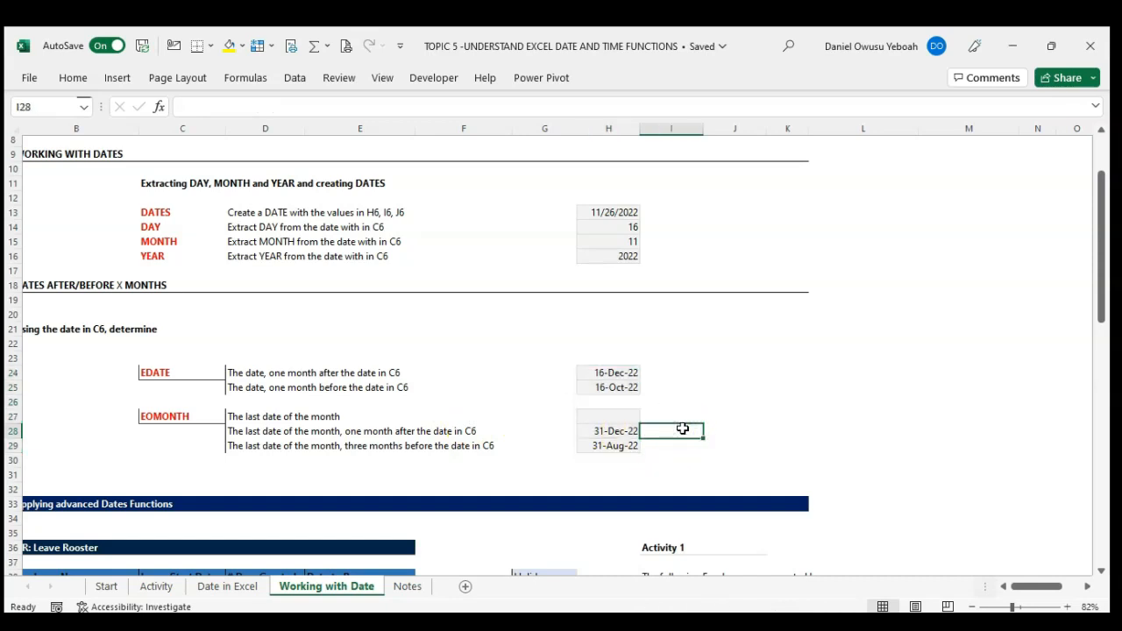
Step: Calculate the last date of the current month of C6 in cell H27 with the formula =EOMONTH(C6,0)
left_click(618, 418)
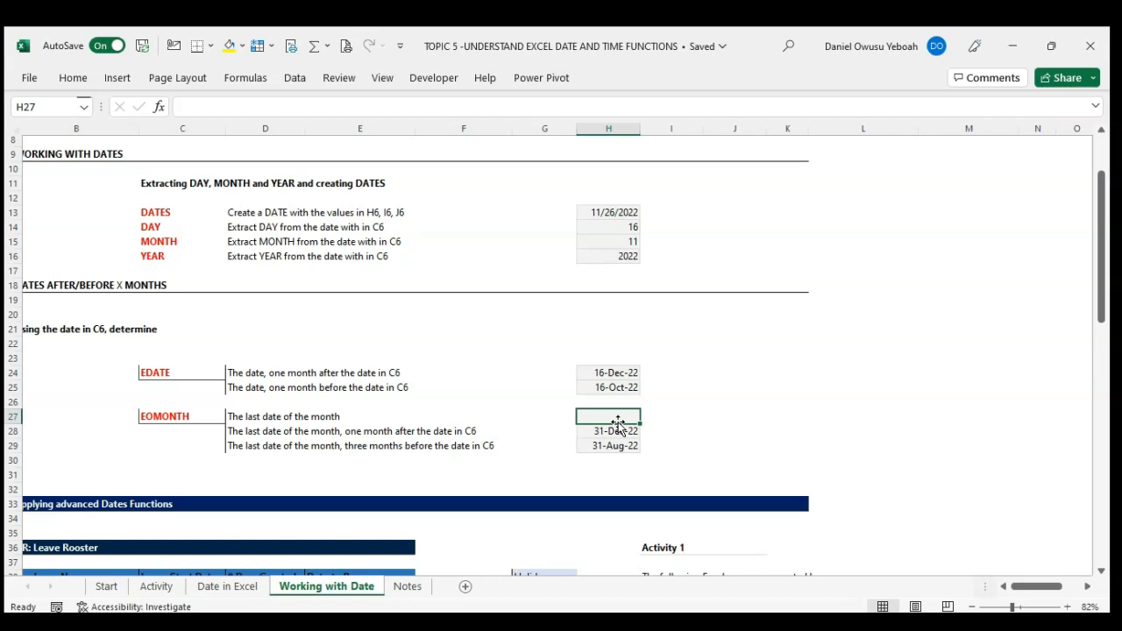
type("=")
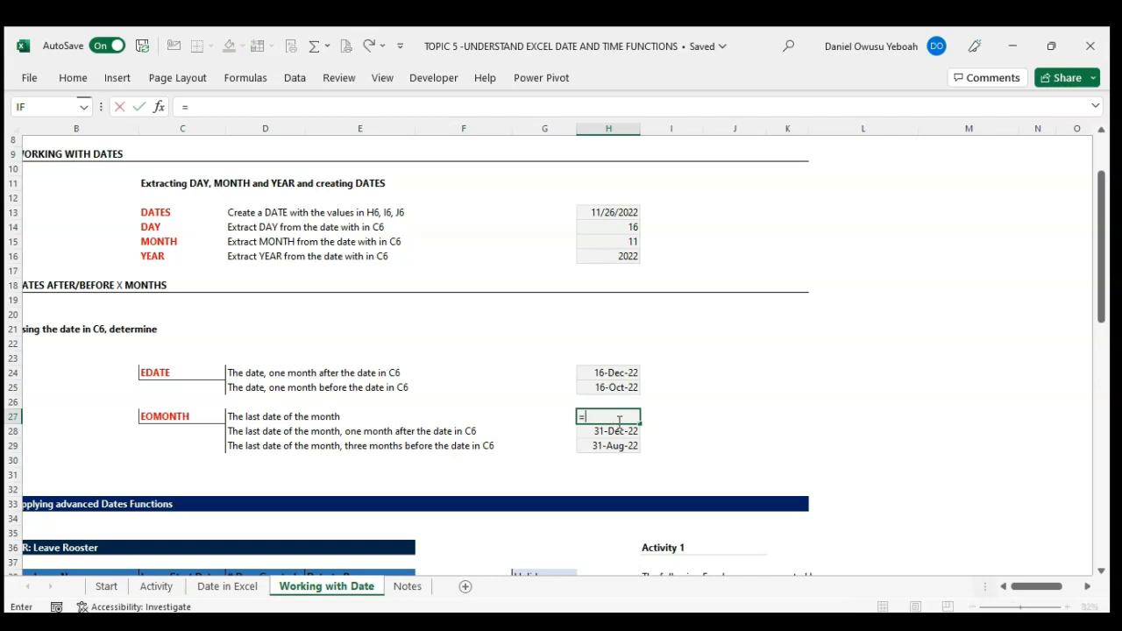
type("eom")
key("Tab")
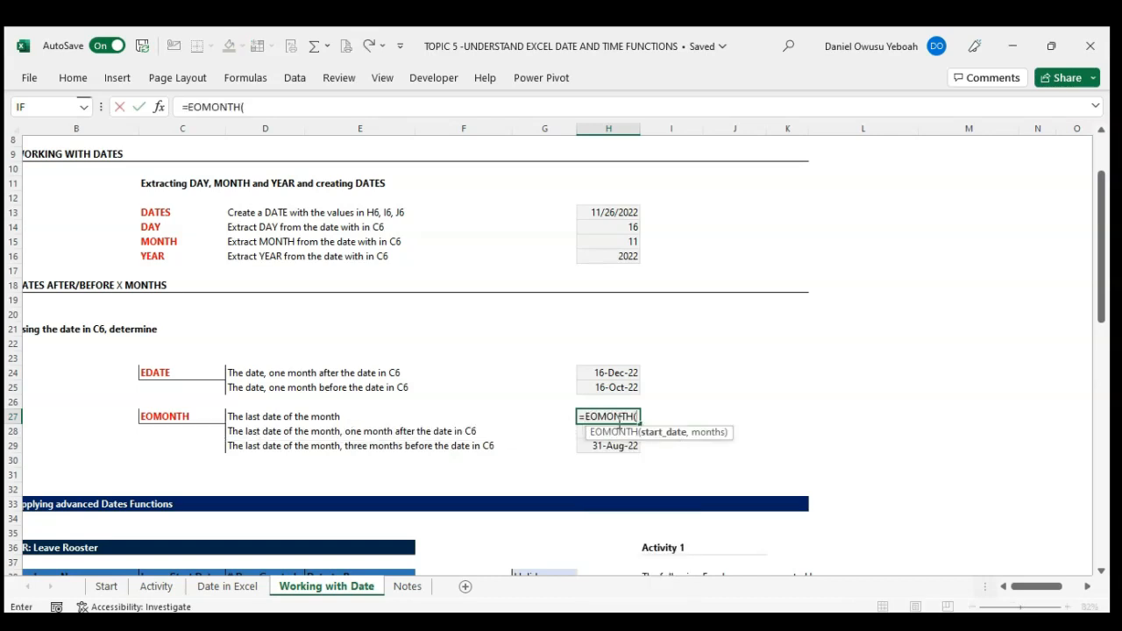
scroll(466, 290, "up", 3)
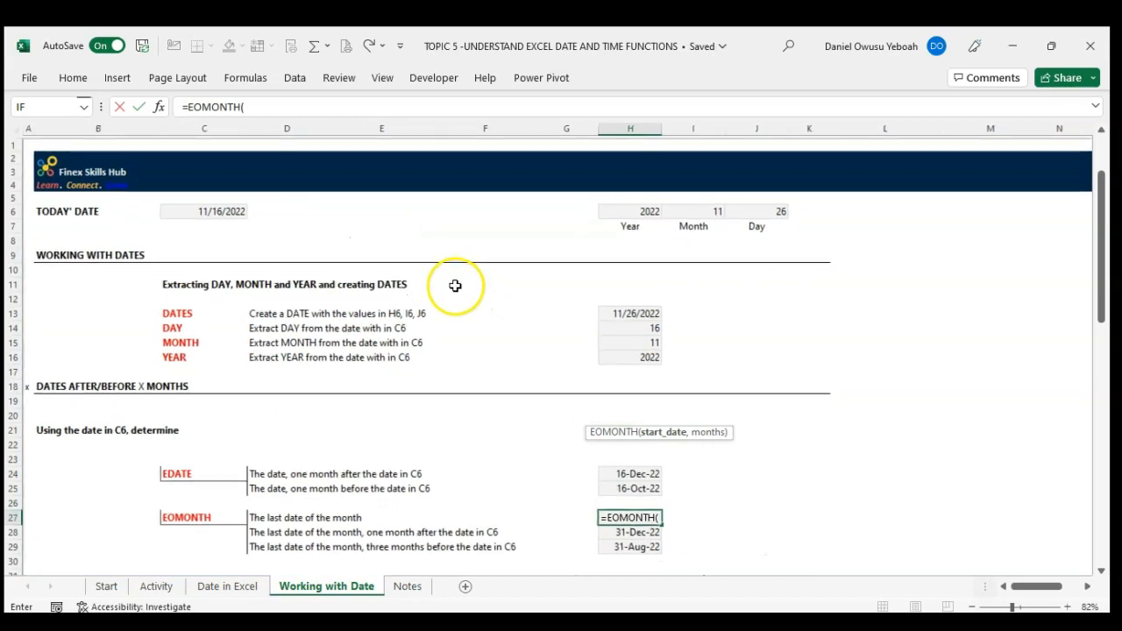
left_click(224, 205)
scroll(436, 332, "down", 2)
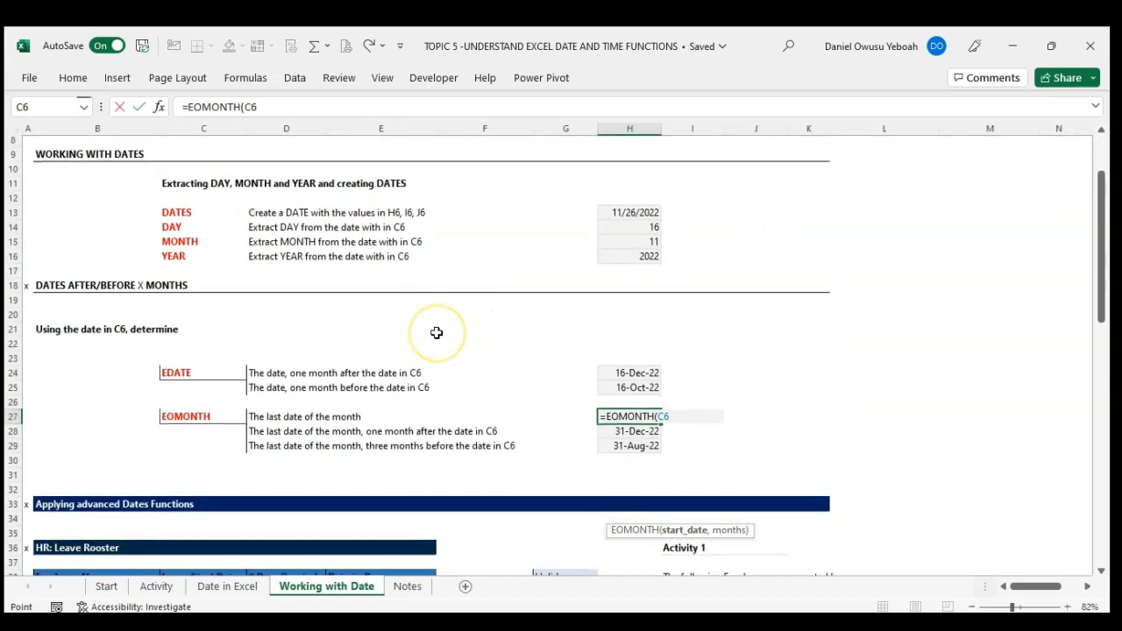
type(",")
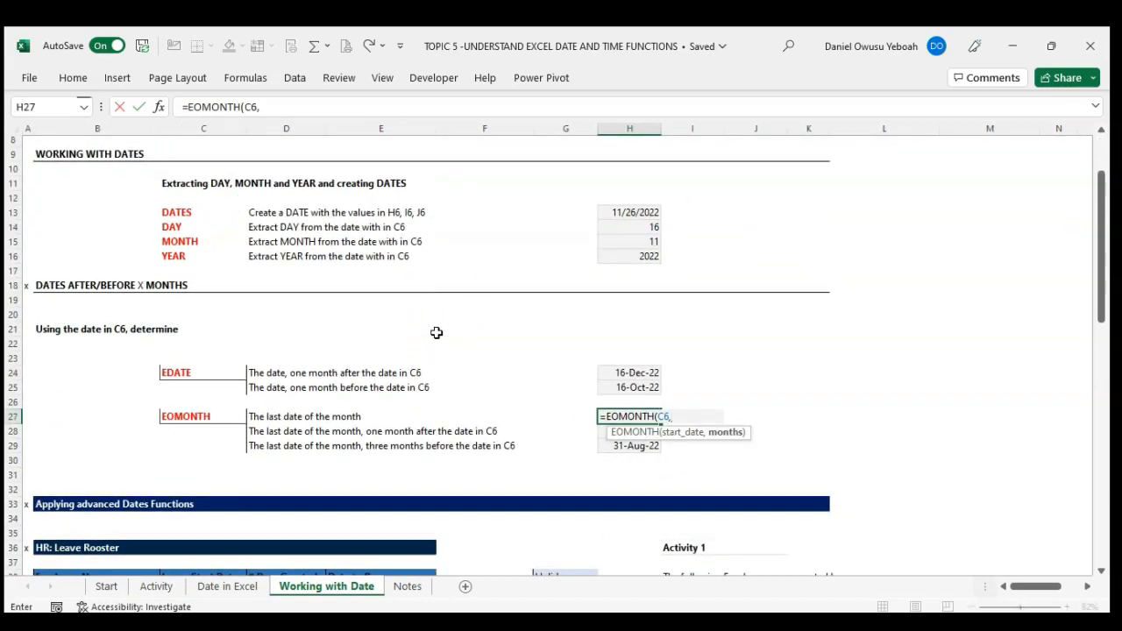
type("0)")
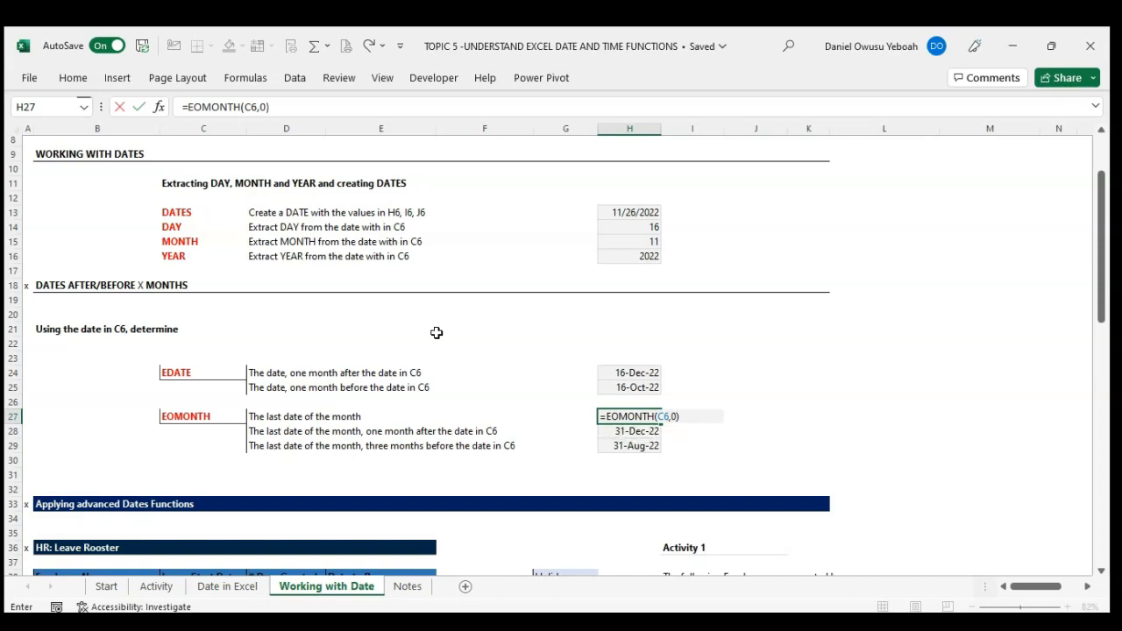
key("Return")
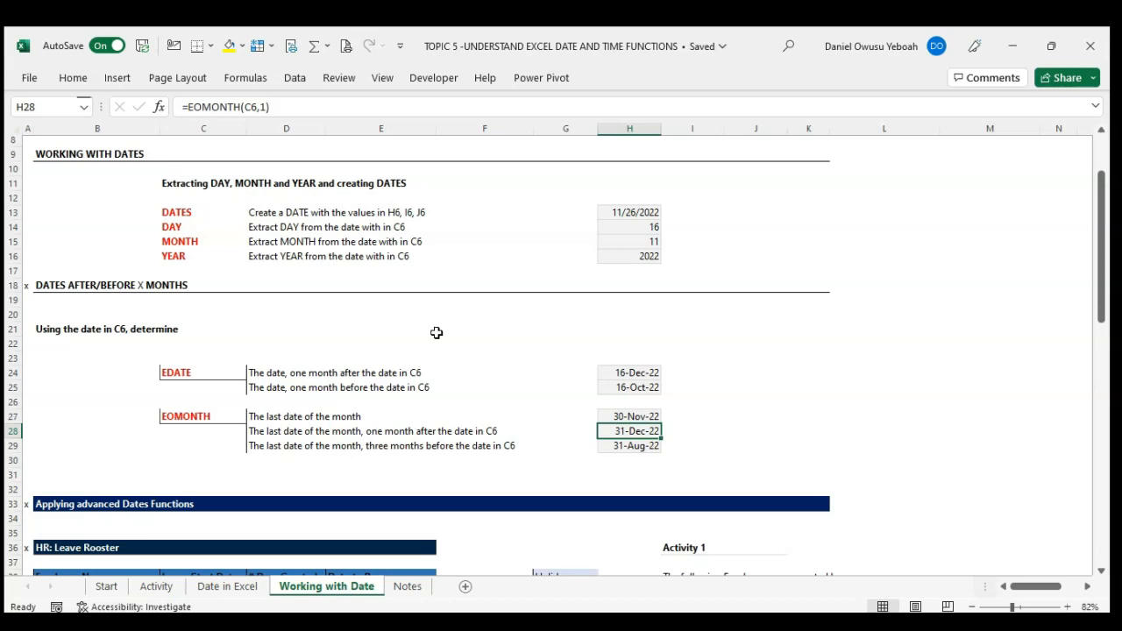
Step: Examine the HR: Leave Rooster table's employees, start dates and days granted, along with the Holidays list, for Activity 1
scroll(436, 333, "down", 6)
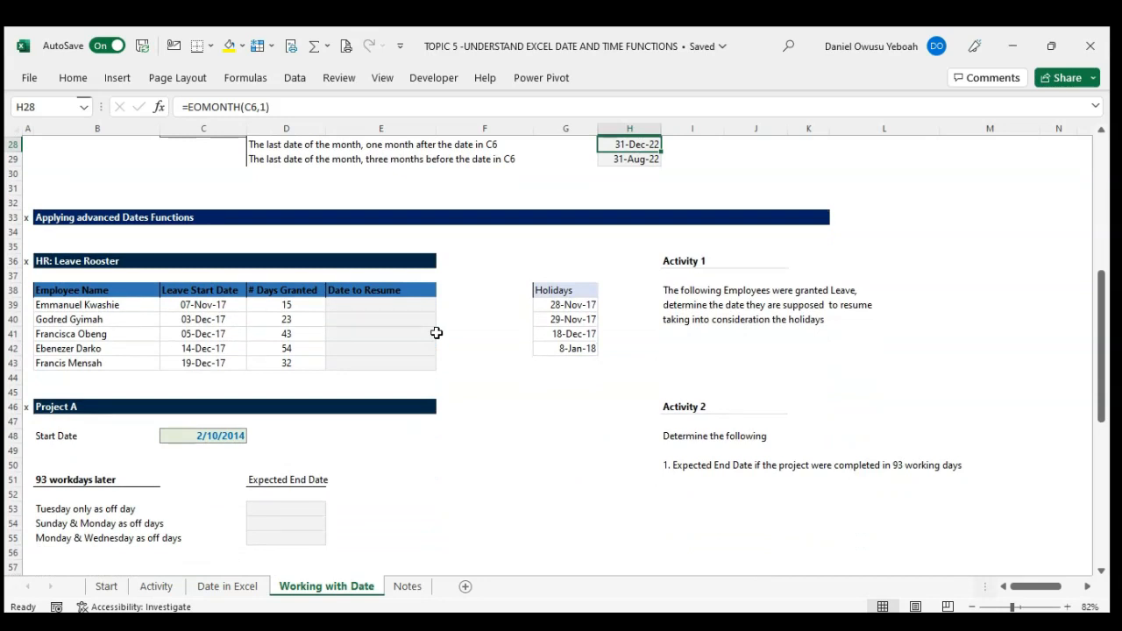
scroll(436, 333, "down", 1)
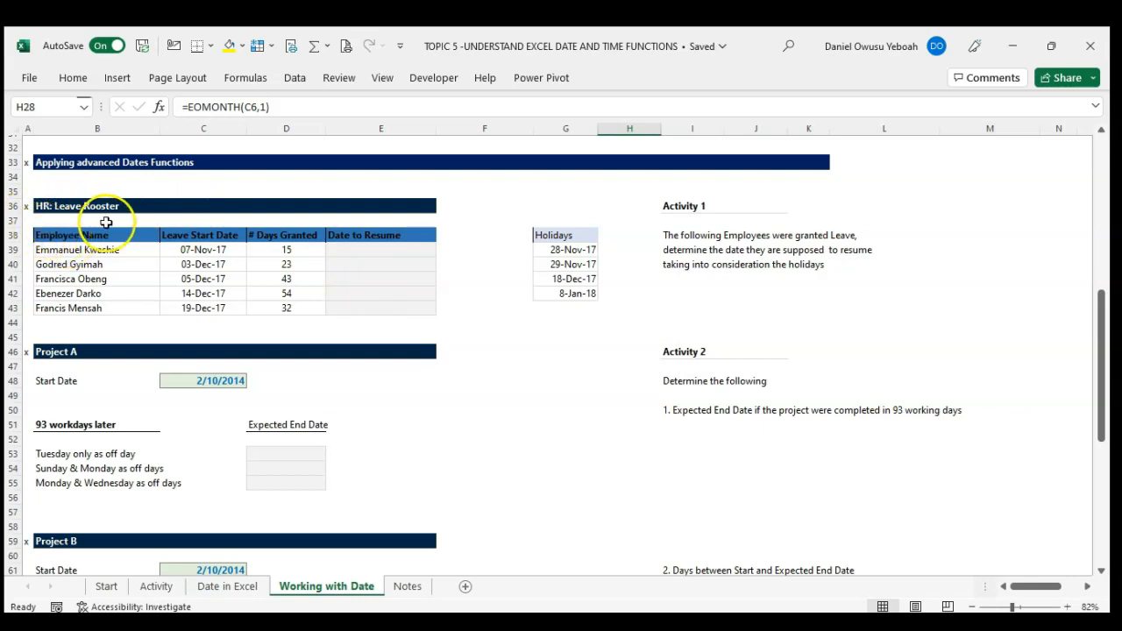
left_click_drag(91, 249, 112, 307)
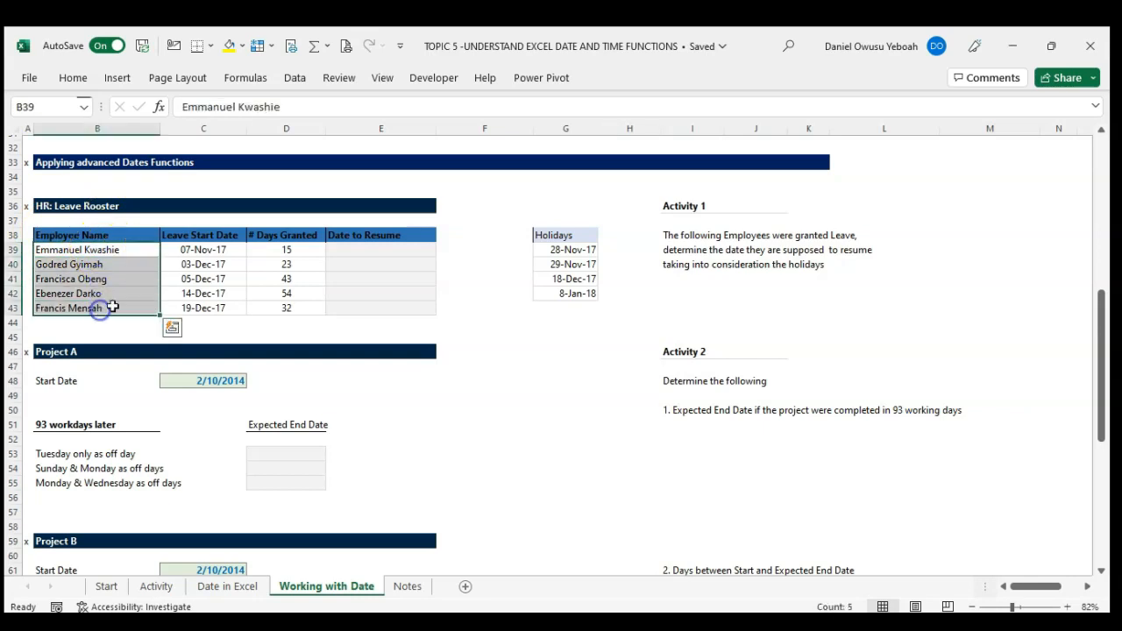
left_click_drag(195, 251, 202, 312)
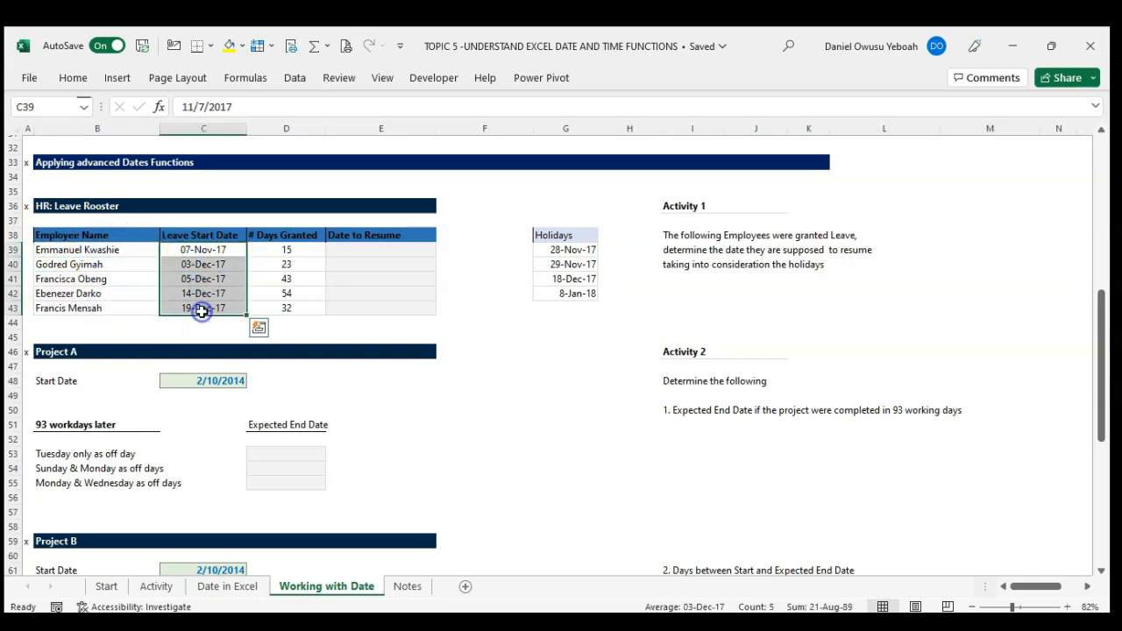
left_click_drag(284, 253, 283, 305)
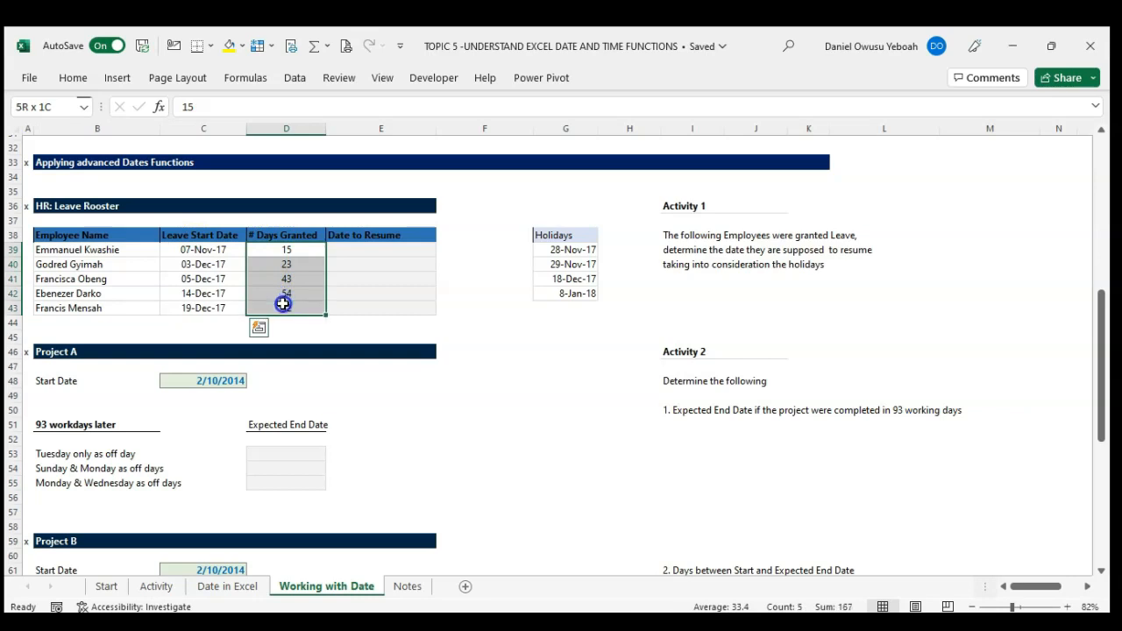
left_click(354, 253)
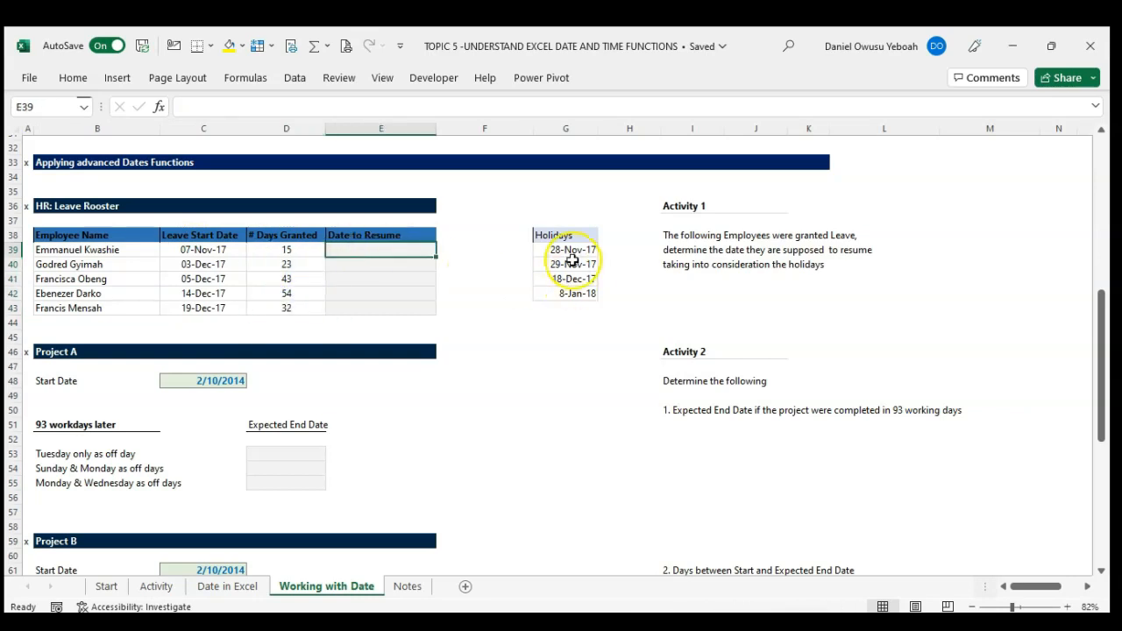
left_click_drag(556, 236, 569, 296)
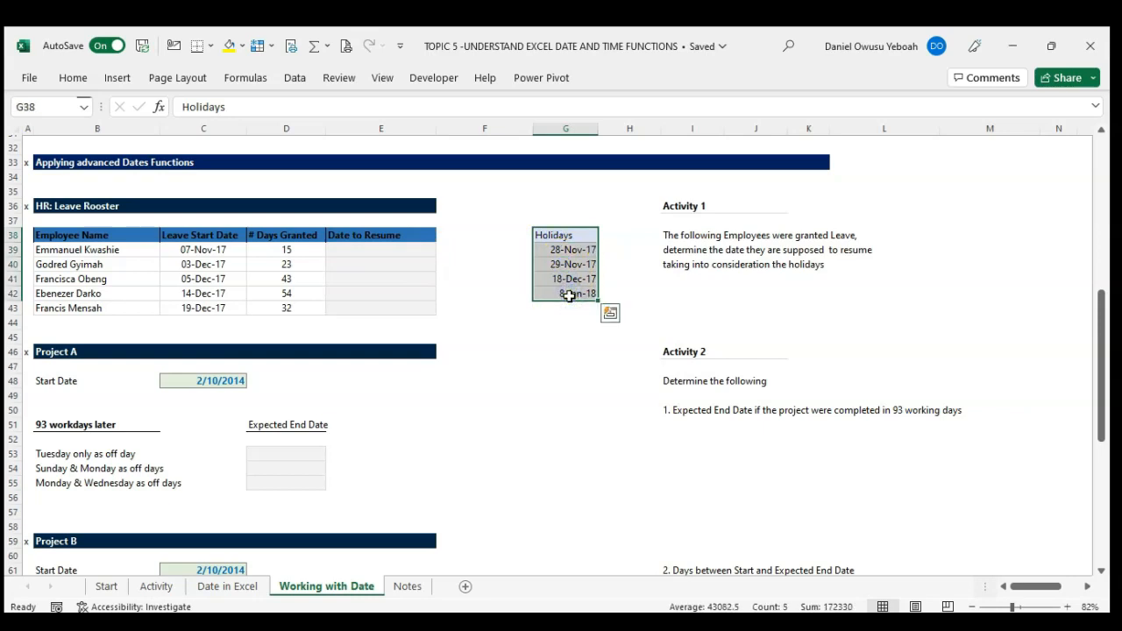
left_click(404, 250)
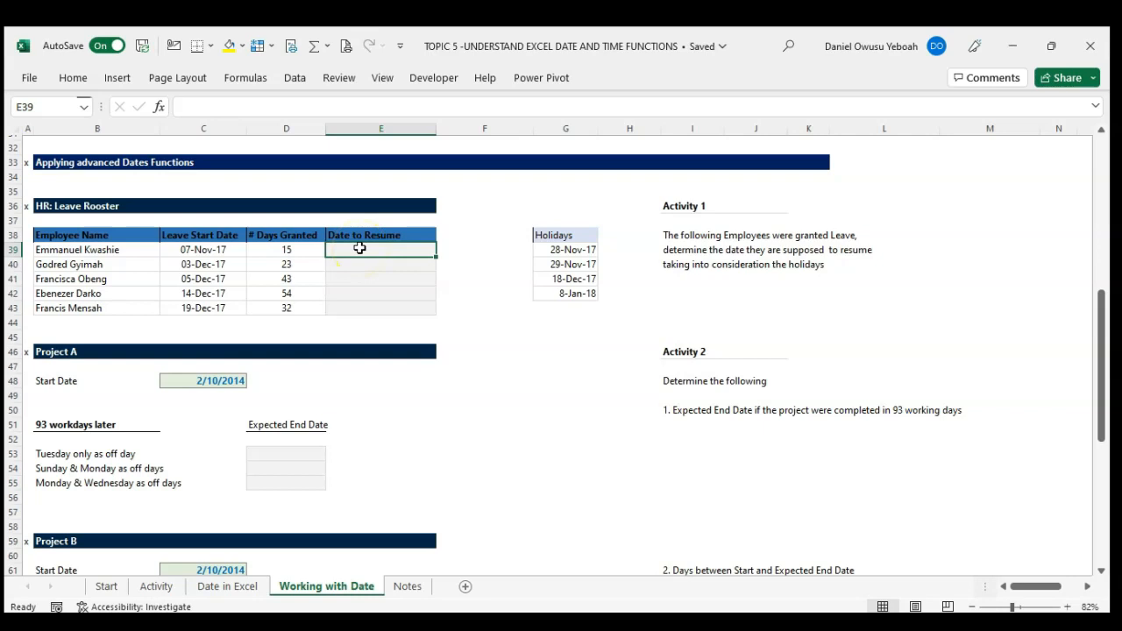
left_click(298, 249)
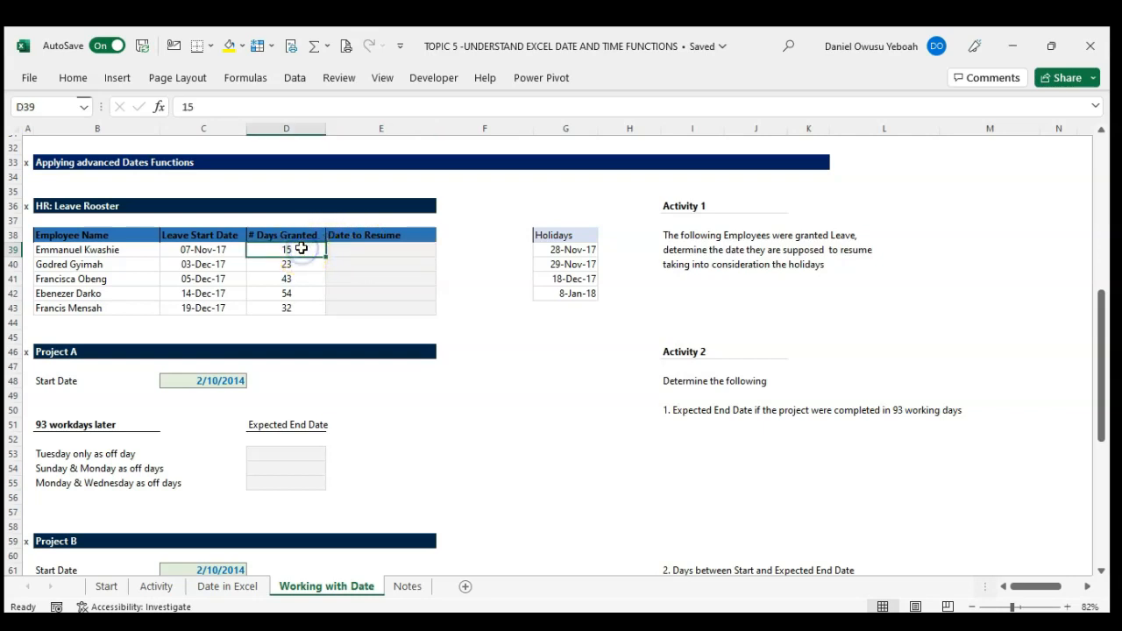
left_click(220, 251)
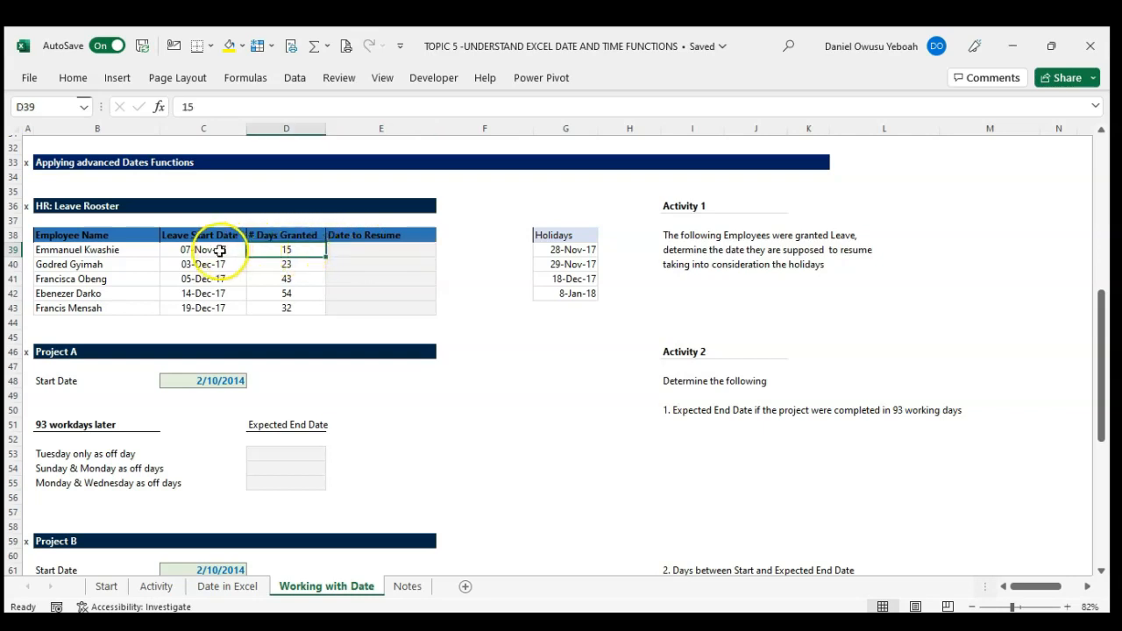
Step: Calculate the first employee's resumption date in cell E39 with the formula =WORKDAY(C39,D39,$G$39:$G$42)
left_click(331, 249)
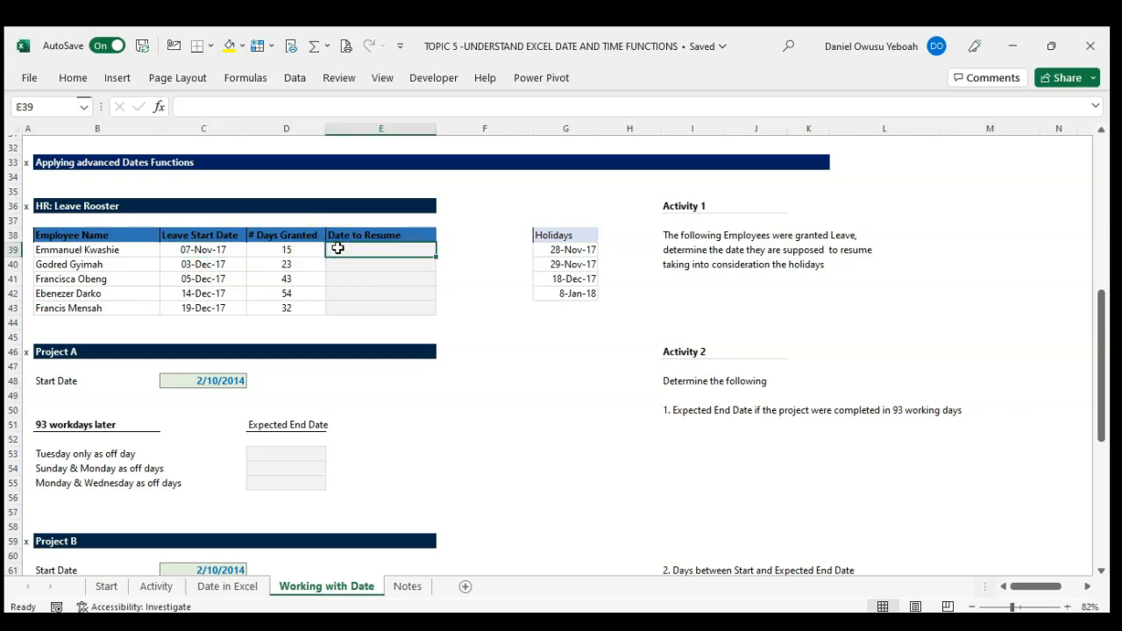
type("=wor")
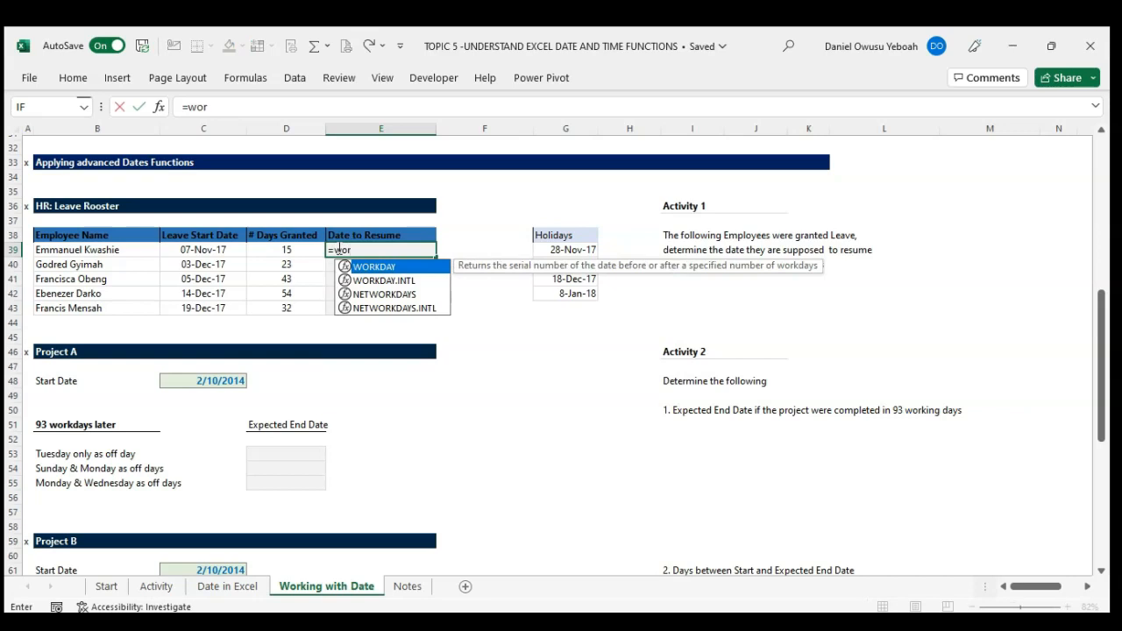
type("k")
key("Down")
key("Up")
key("Tab")
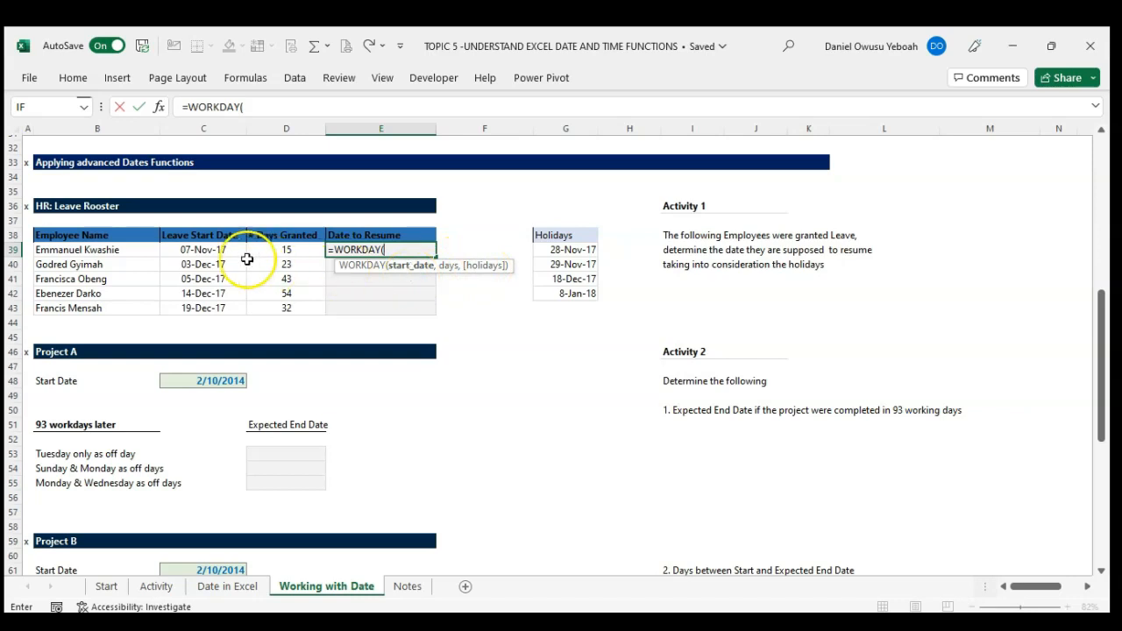
left_click(218, 250)
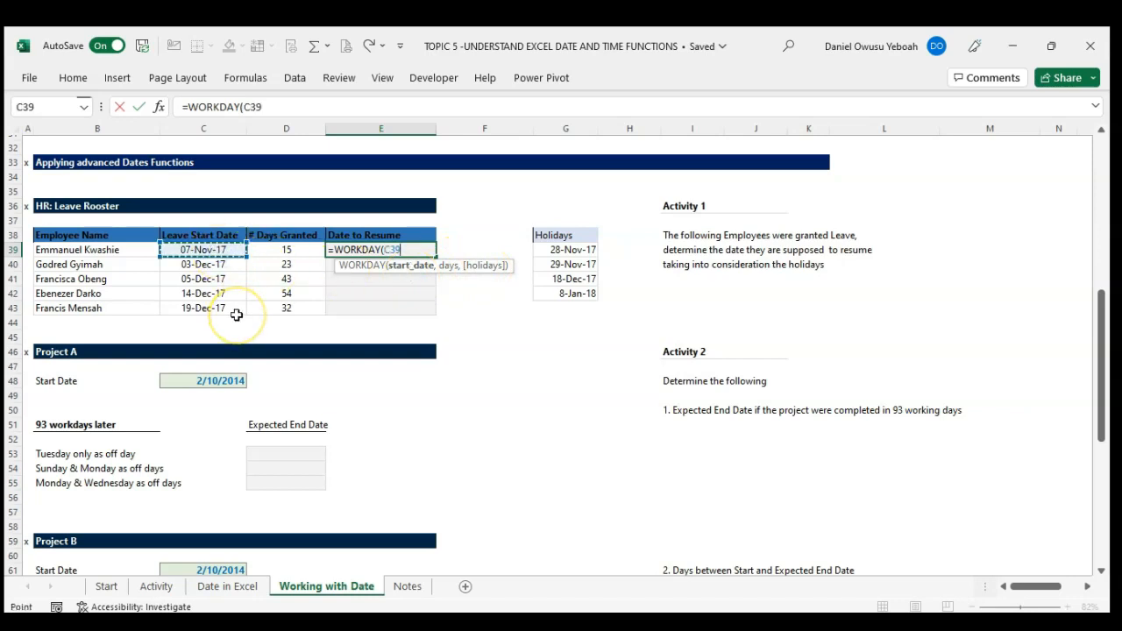
type(",")
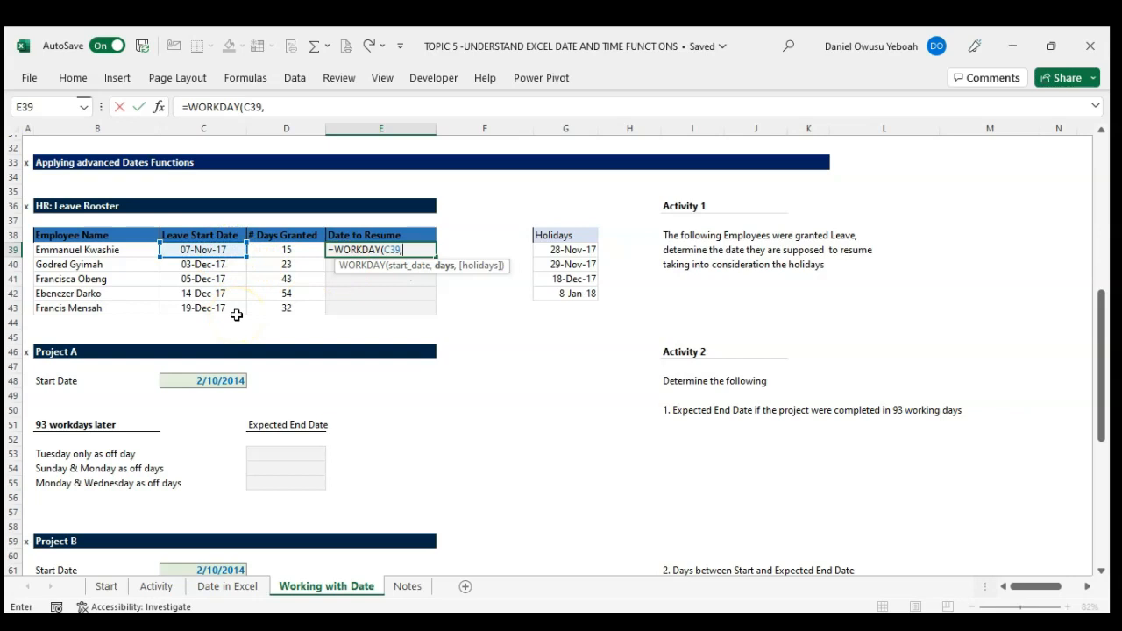
type(",")
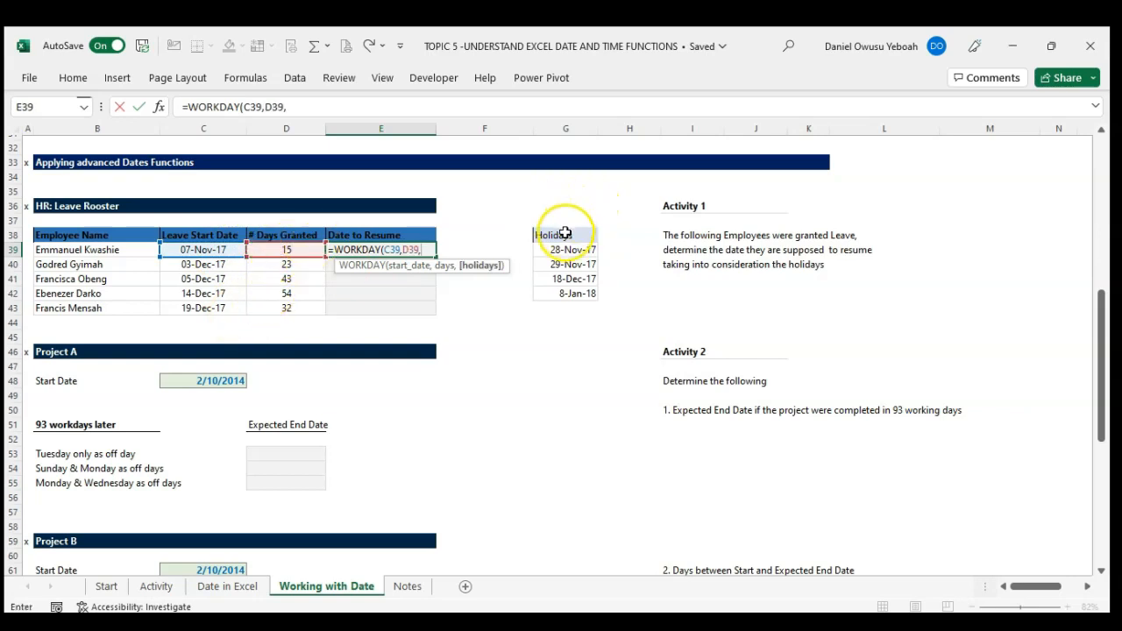
left_click_drag(569, 250, 573, 292)
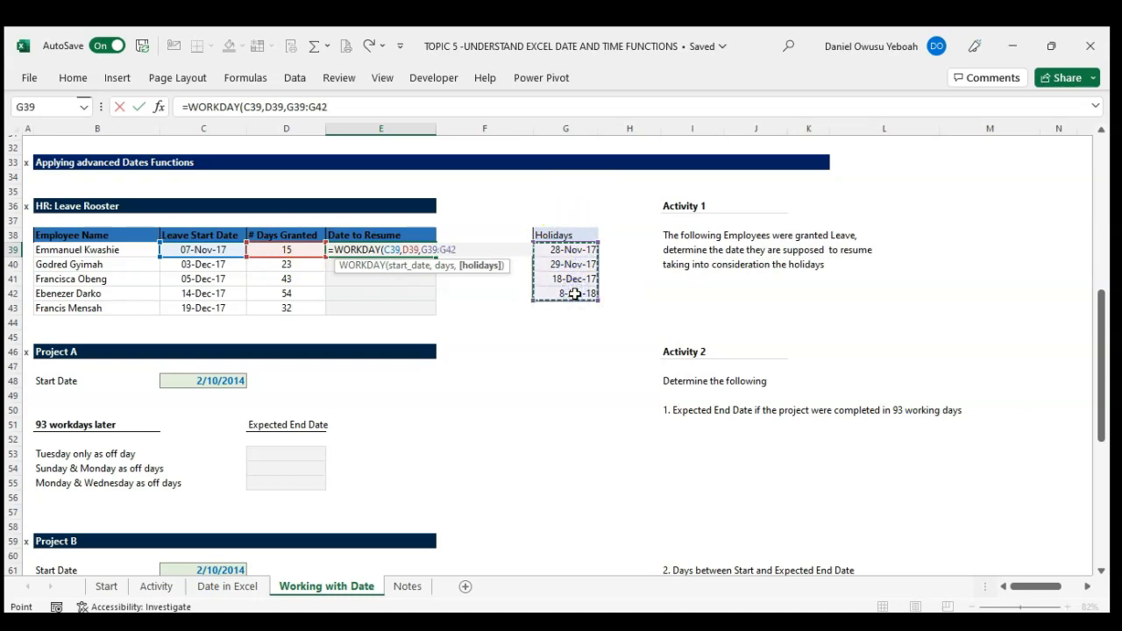
key("F4")
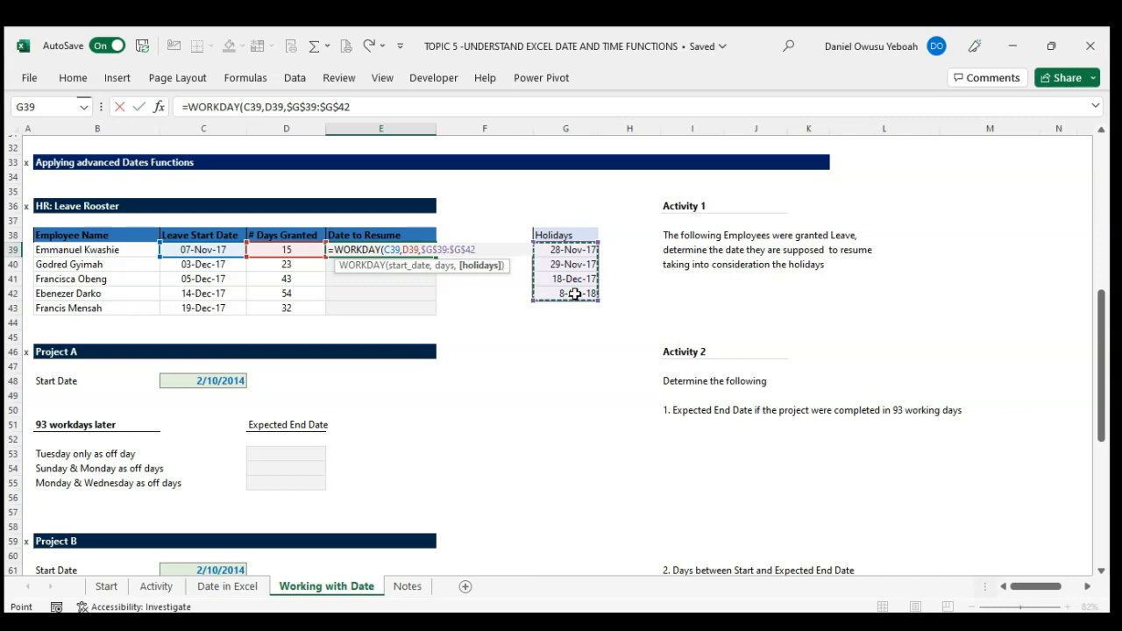
type(")")
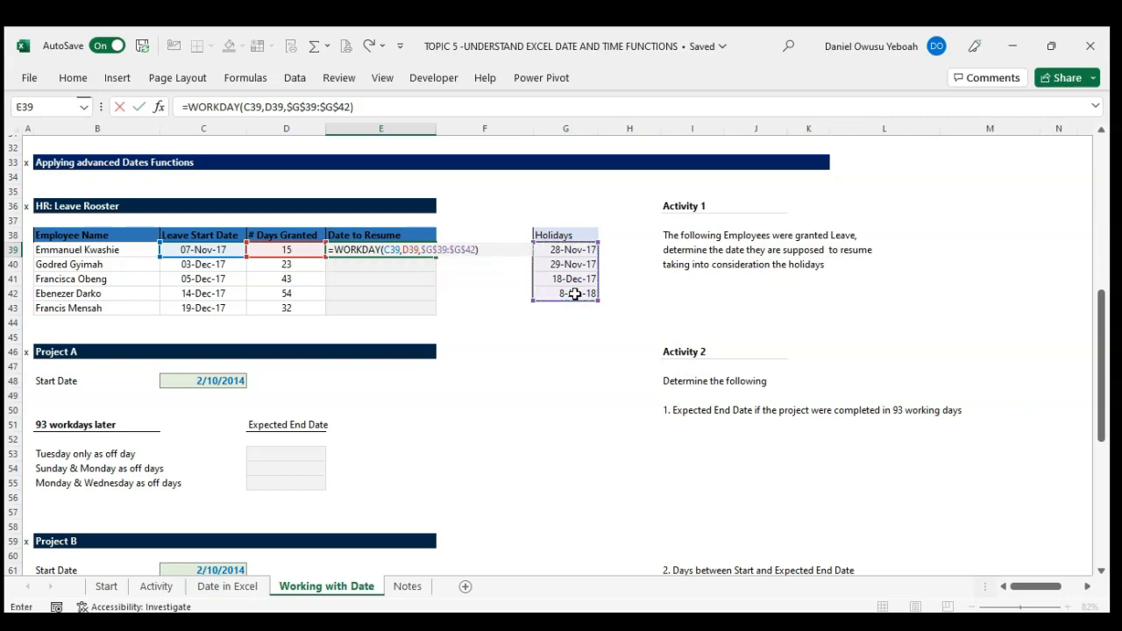
key("Return")
Step: Fill the WORKDAY formula from E39 down through E43 for the remaining employees in the Date to Resume column
key("Up")
key("shift+Down")
key("shift+Down")
key("shift+Down")
key("shift+Down")
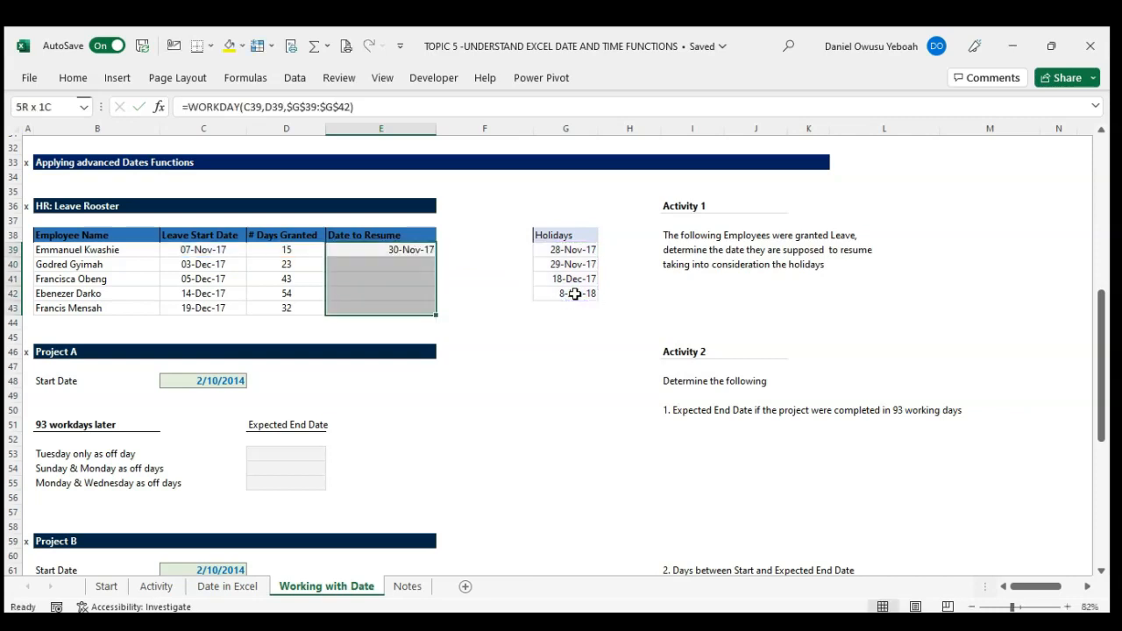
key("ctrl+d")
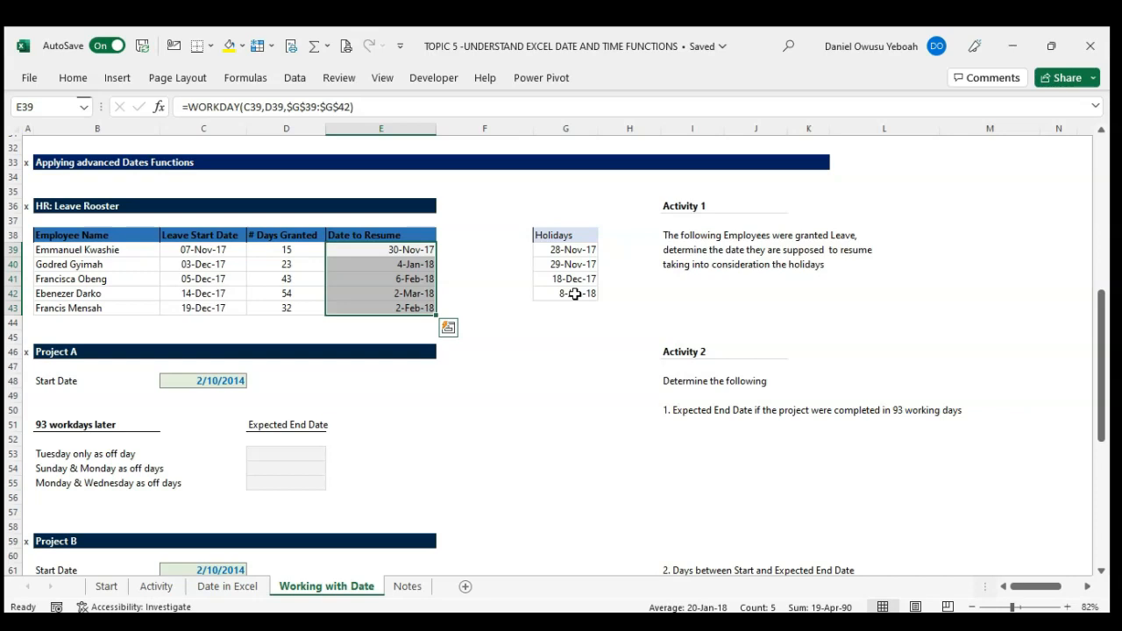
Step: Review the arguments of the WORKDAY formula in cell E39 without changing them
left_click(469, 252)
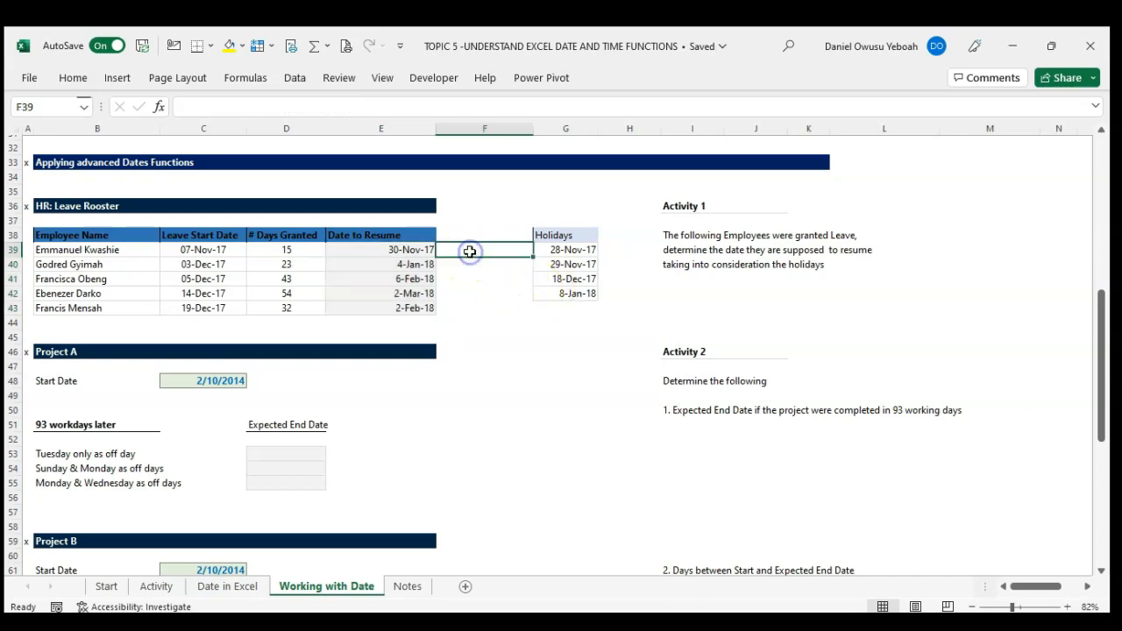
left_click(444, 251)
double_click(419, 250)
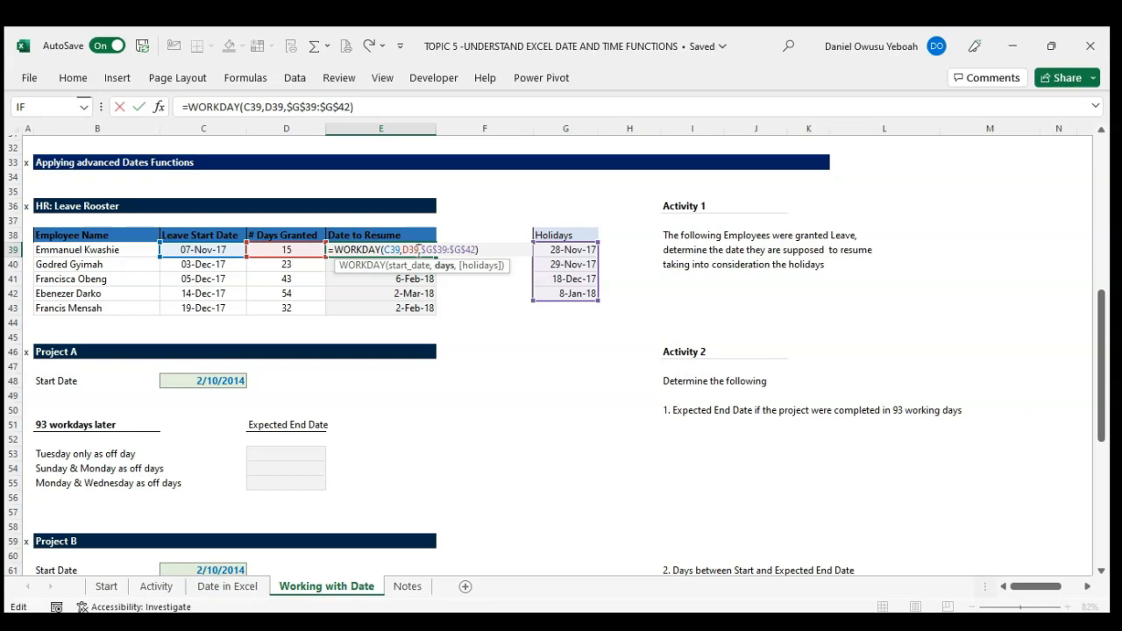
key("ctrl+Return")
Step: Start a WORKDAY.INTL formula in F39 with C39 as start date, D39 as days and weekend option 1 for Saturday and Sunday
left_click(476, 250)
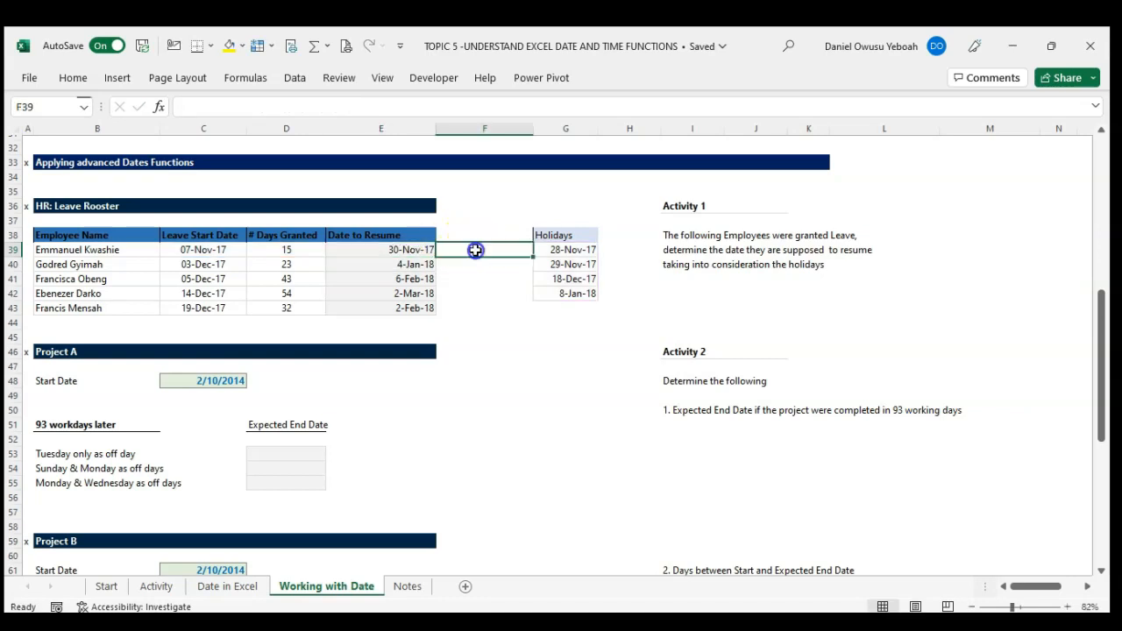
type("=work")
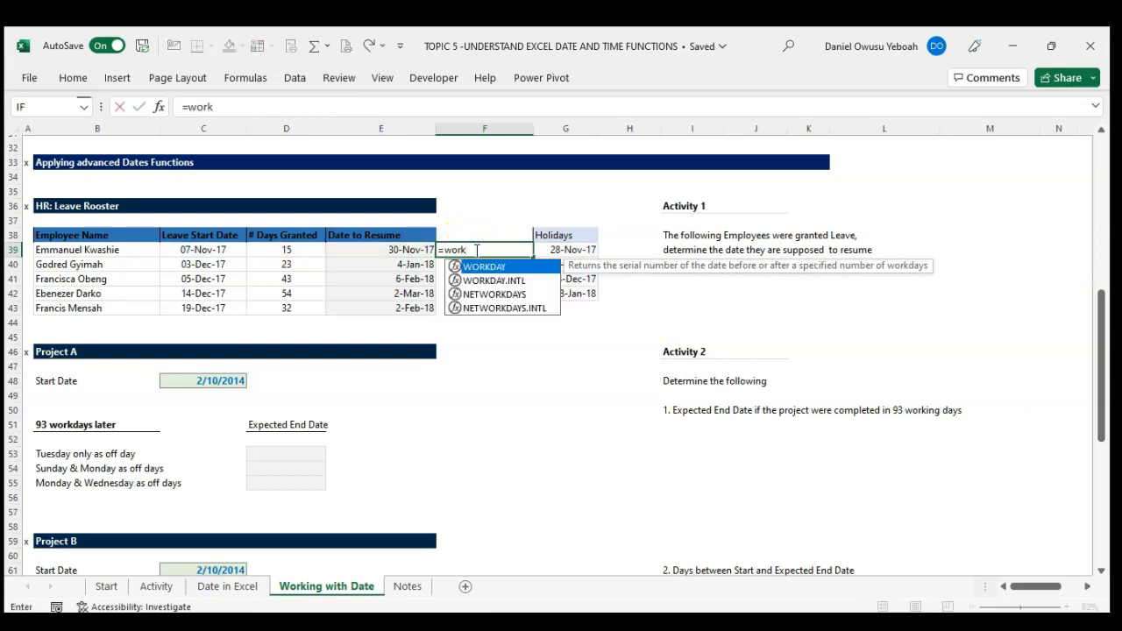
key("Down")
key("Tab")
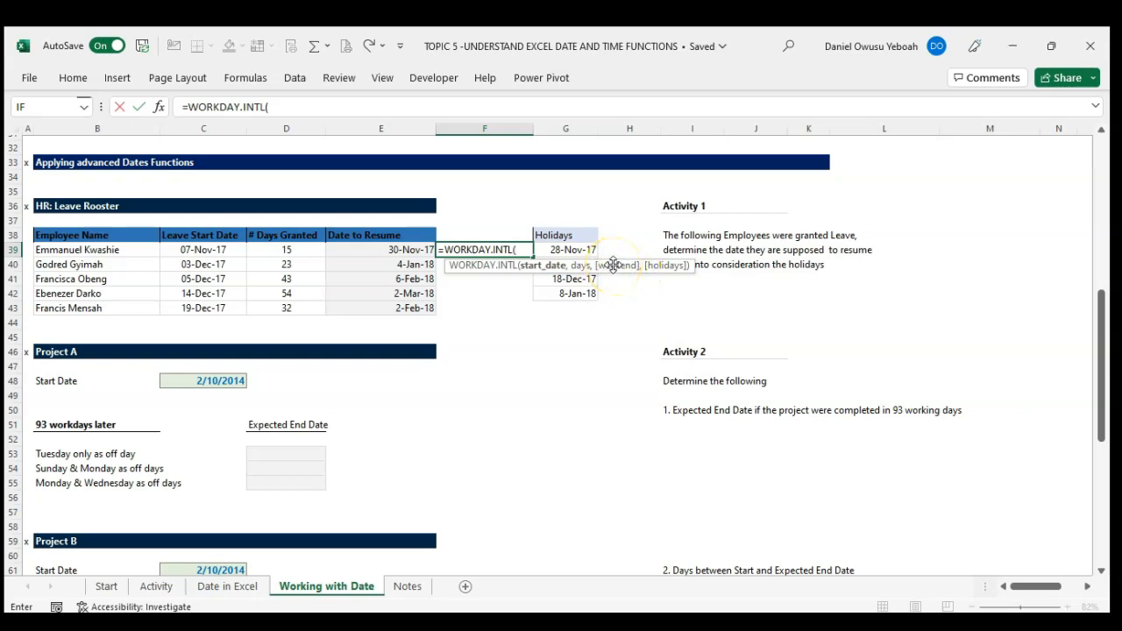
left_click(223, 249)
type(",")
left_click(273, 253)
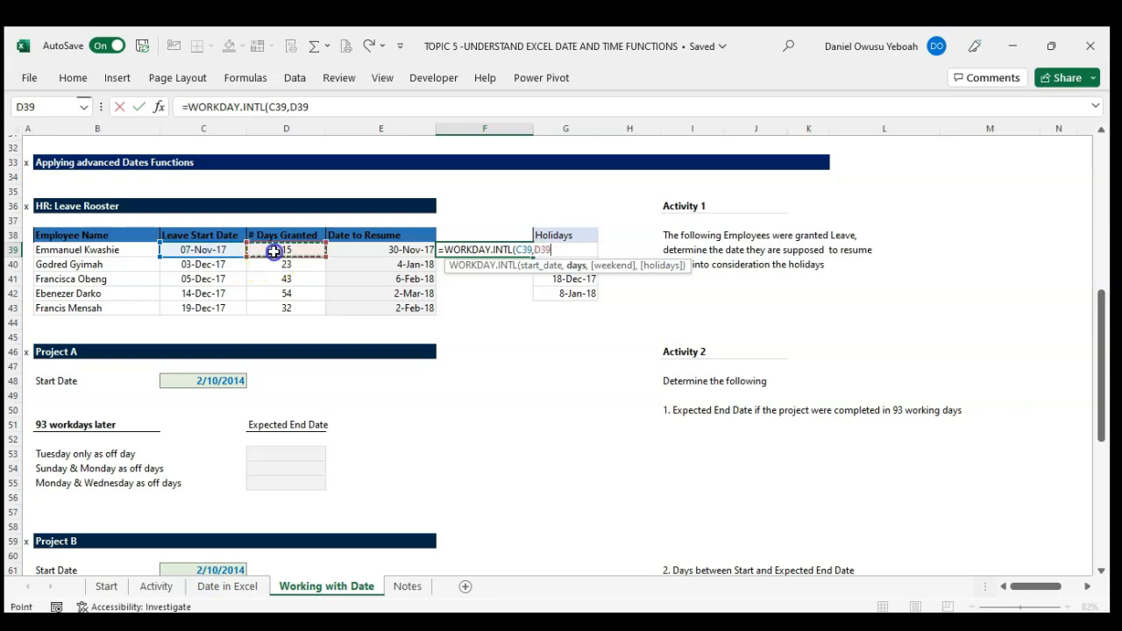
type(",")
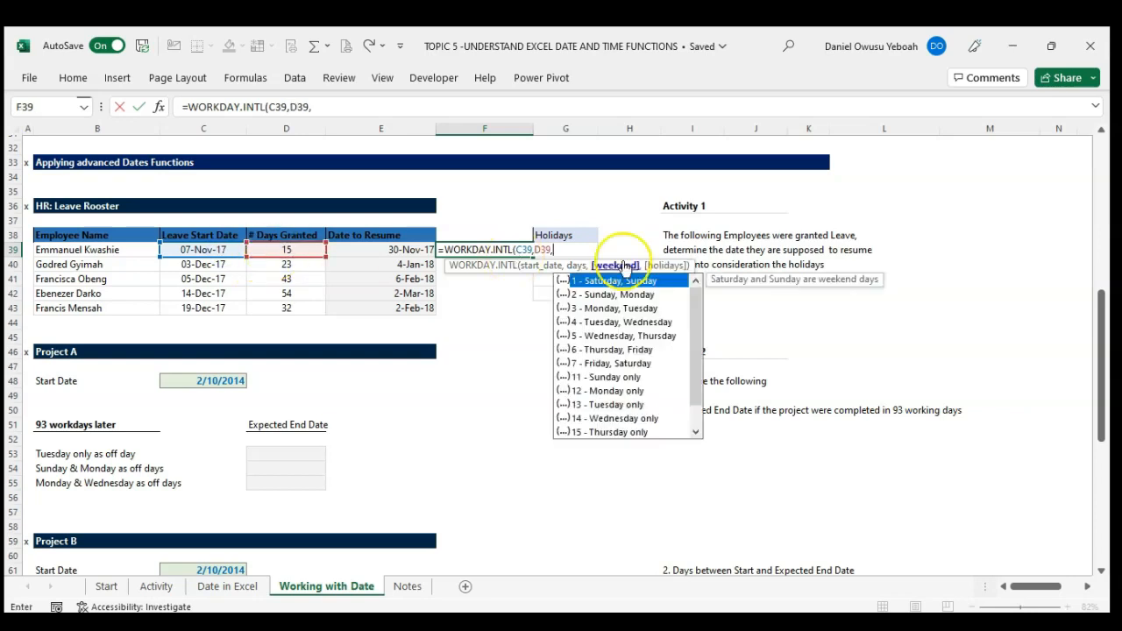
mouse_move(699, 300)
left_mouse_down()
mouse_move(699, 380)
mouse_move(699, 298)
left_mouse_up()
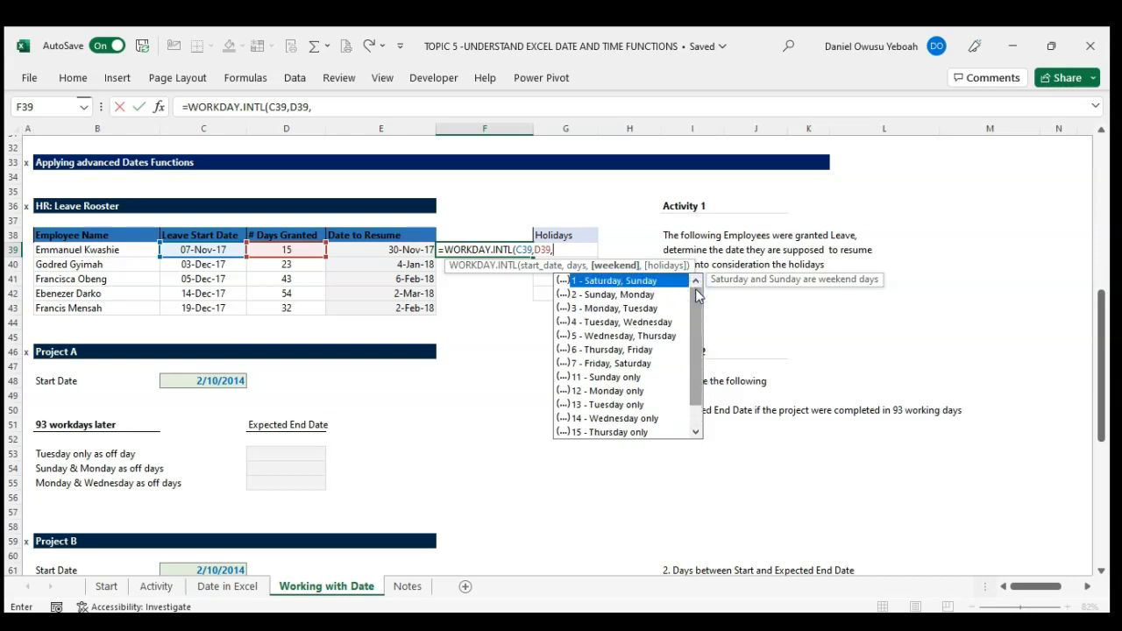
type("1,")
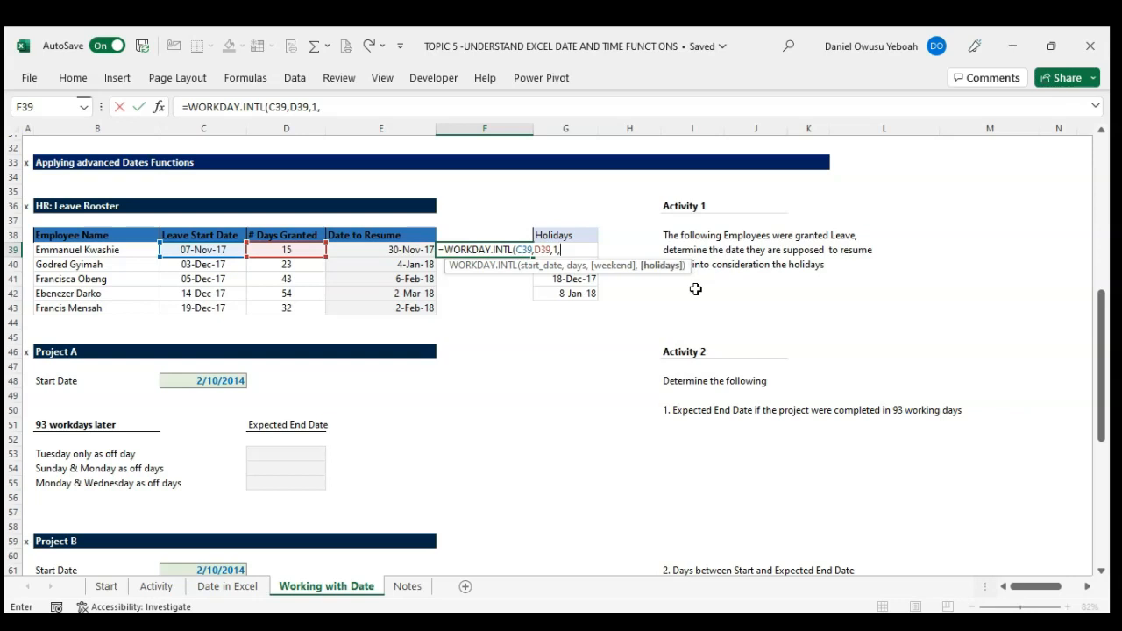
Step: Complete F39's WORKDAY.INTL formula with the absolute holidays range $G$39:$G$42 and fill it down through F43
left_click(590, 234)
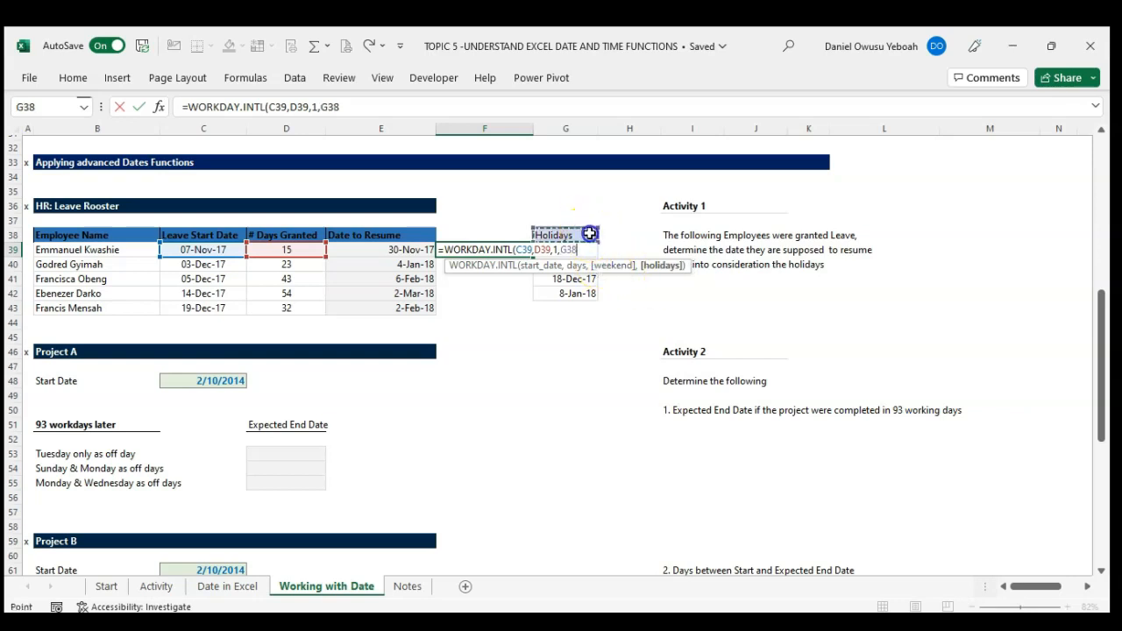
key("Down")
key("shift+Down")
key("shift+Down")
key("shift+Down")
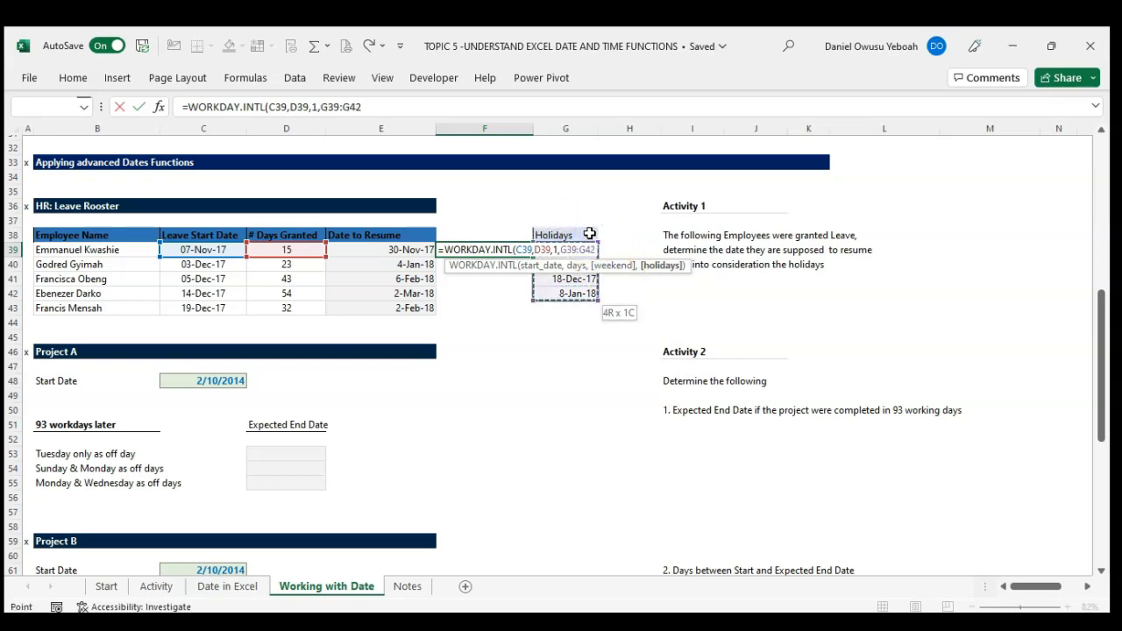
key("F4")
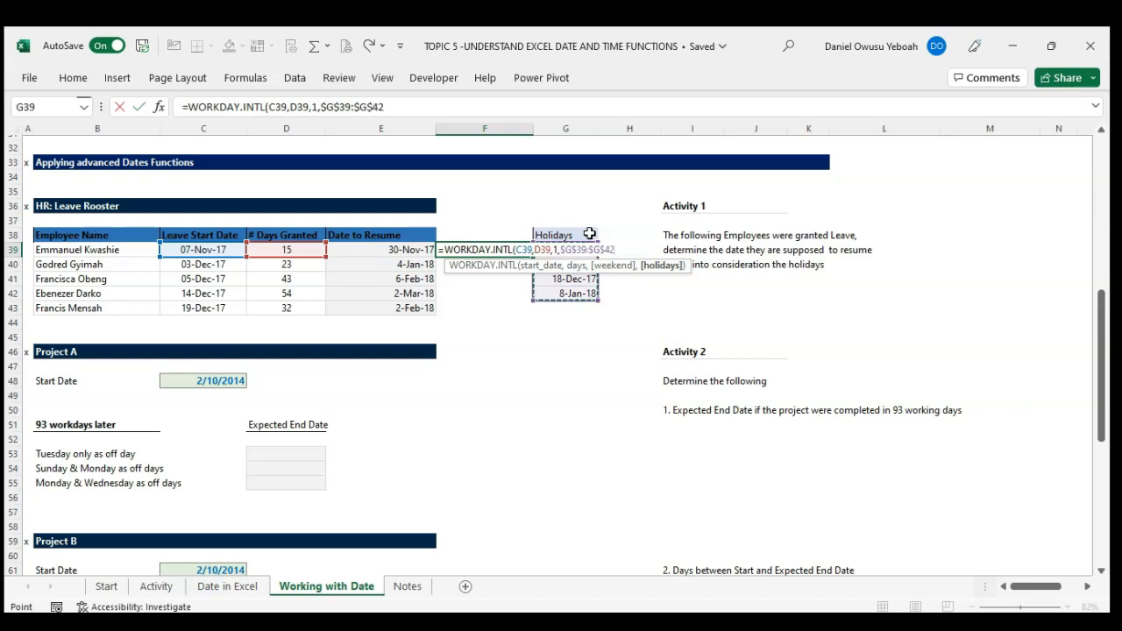
type(")")
key("Return")
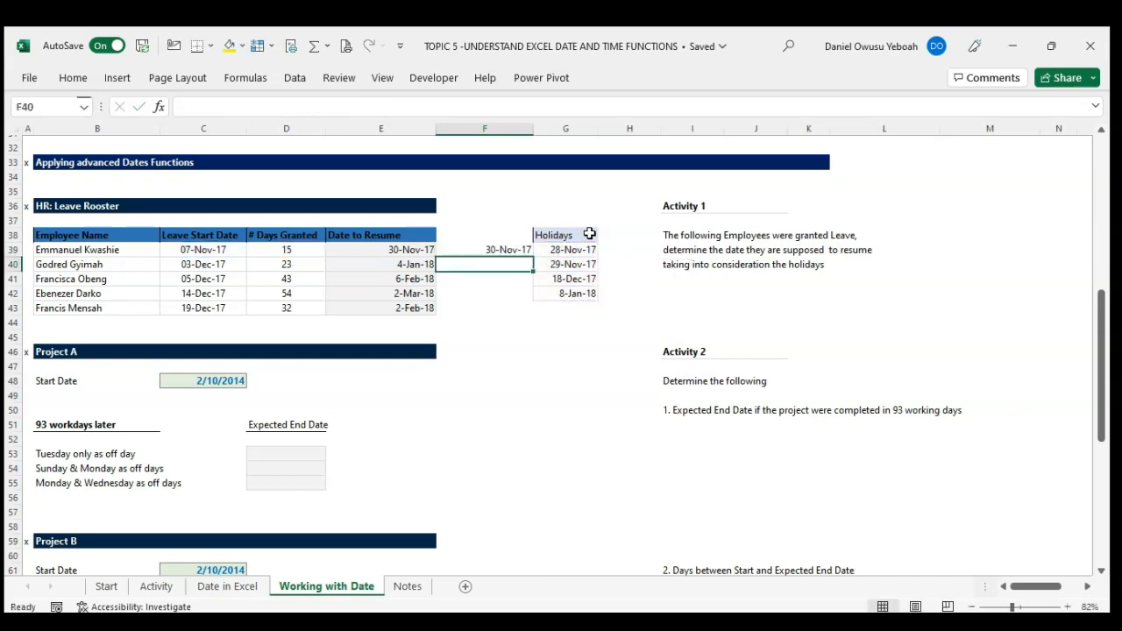
left_click(526, 249)
left_click_drag(534, 257, 532, 312)
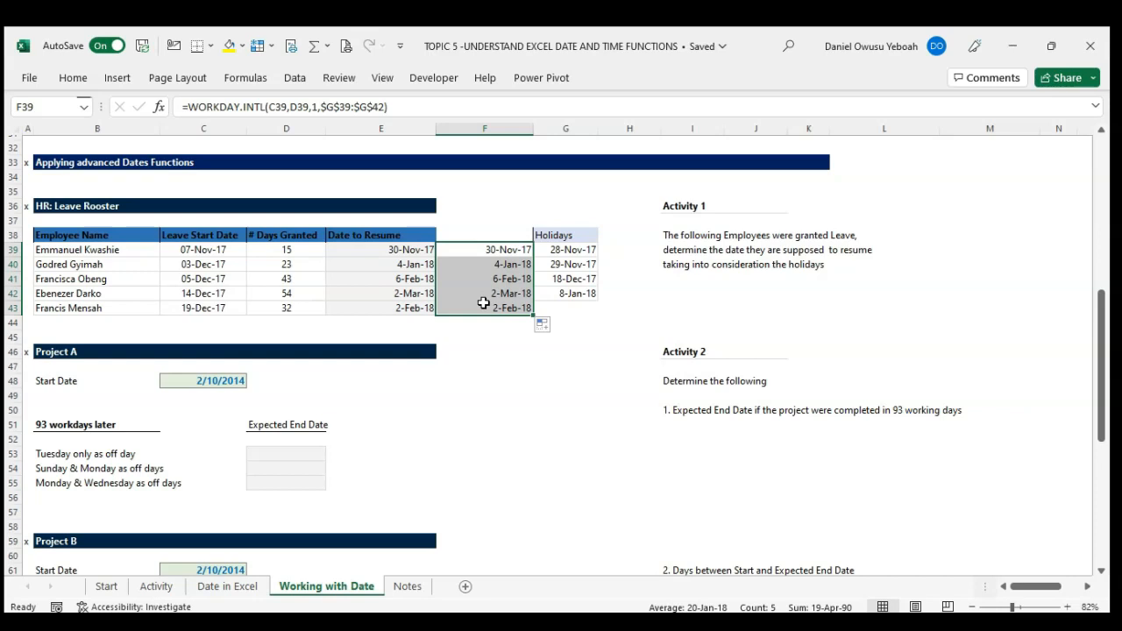
Step: Start a WORKDAY.INTL formula in D53 for Project A, with C48 as start date and 93 as days
scroll(451, 364, "down", 3)
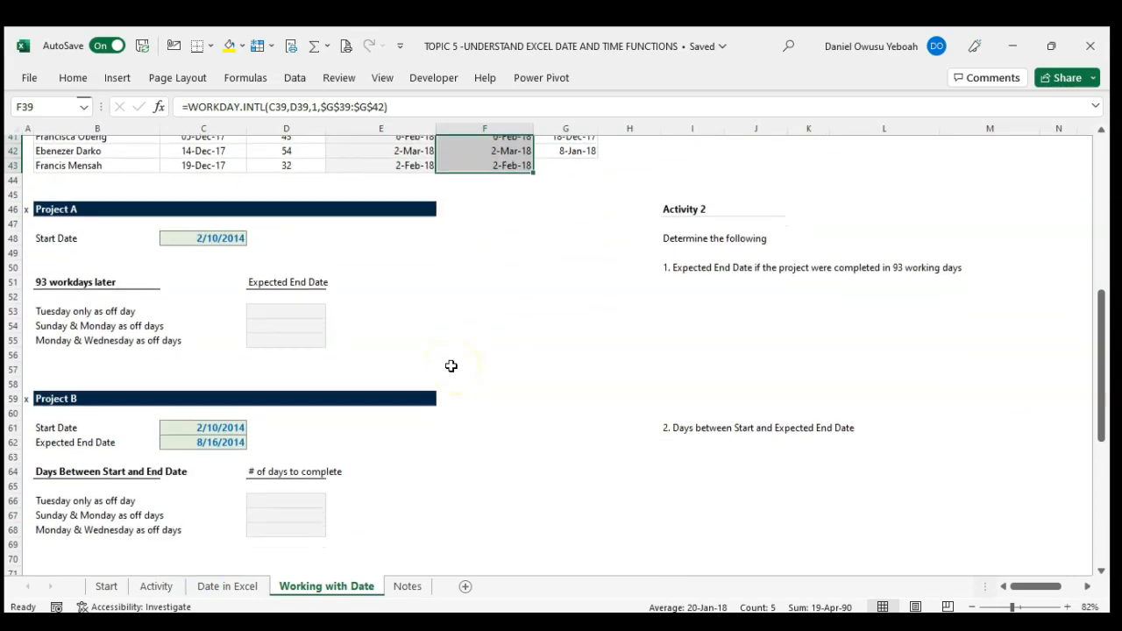
scroll(451, 366, "down", 1)
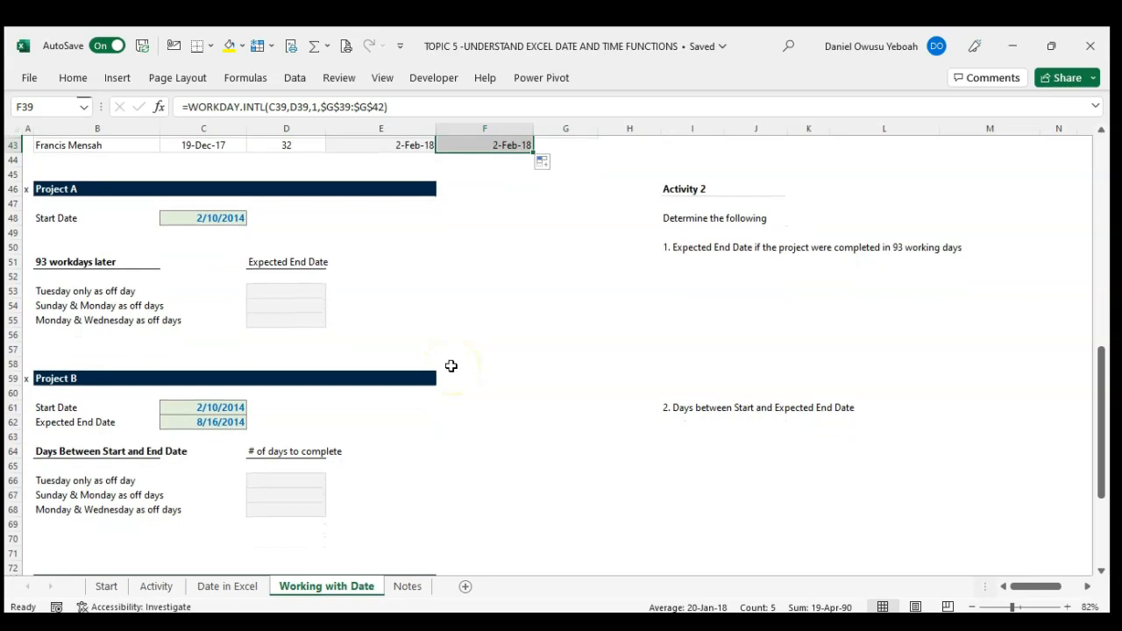
scroll(451, 367, "up", 1)
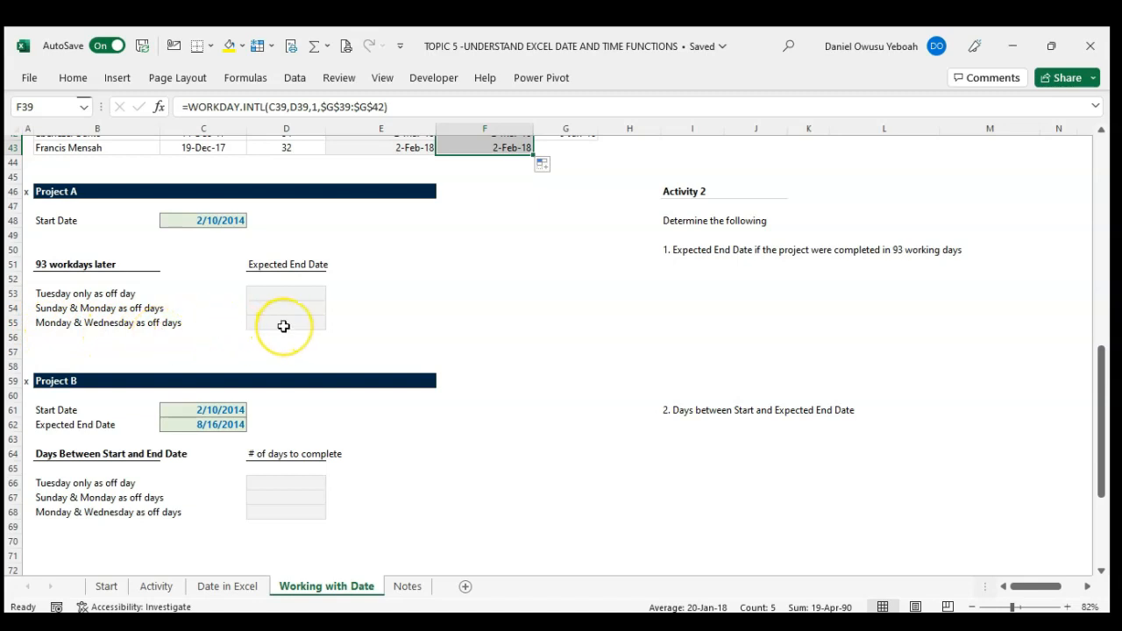
left_click(279, 289)
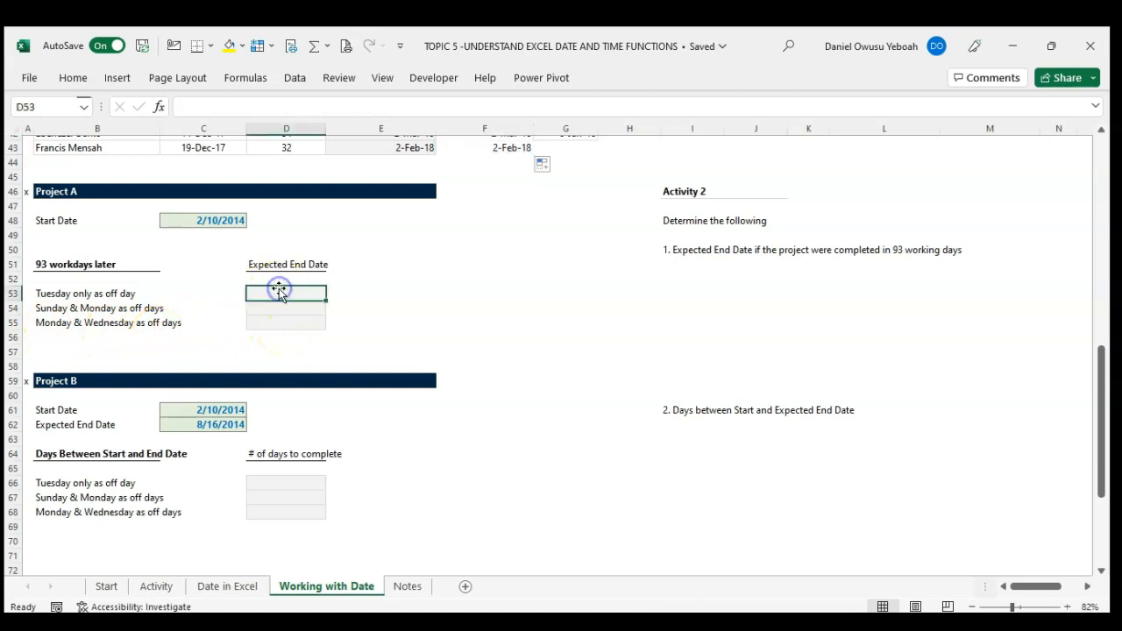
type("=work")
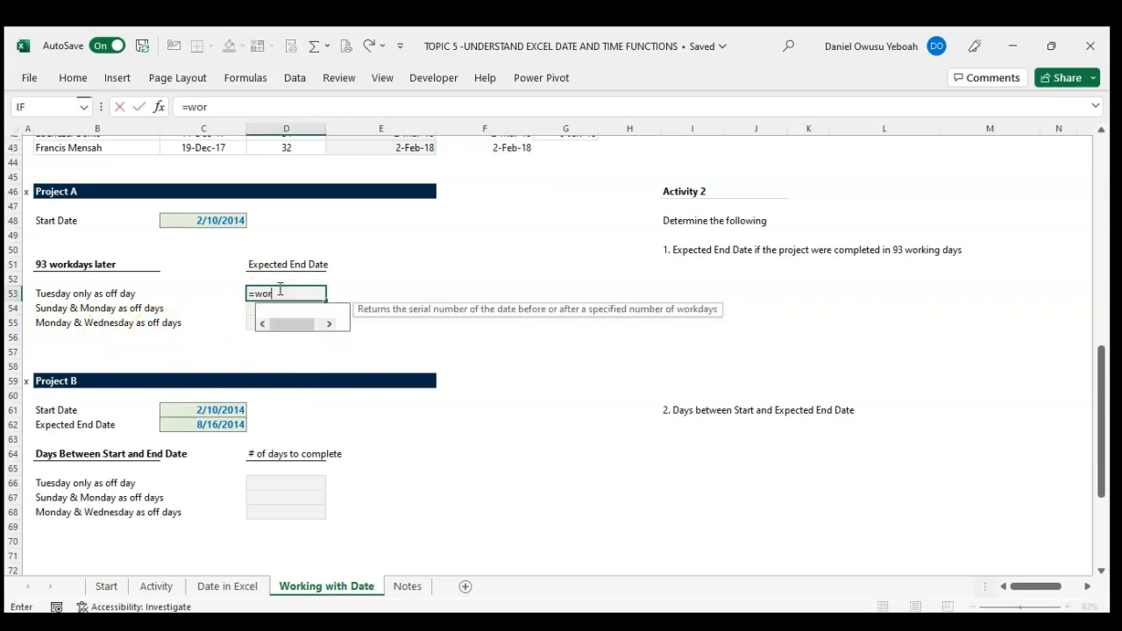
key("Down")
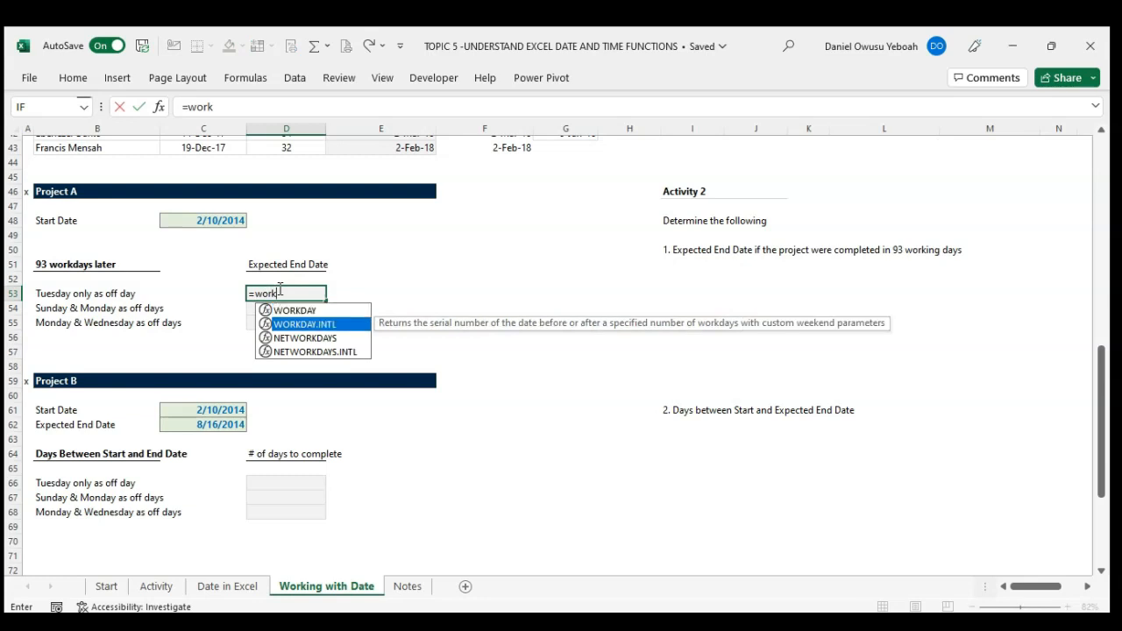
key("Tab")
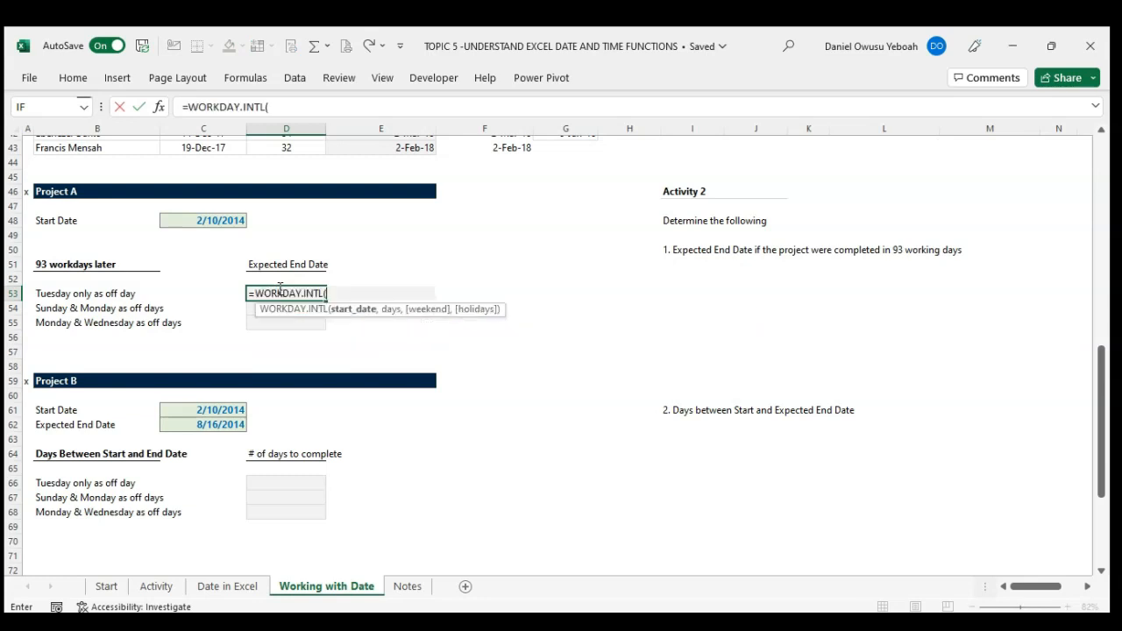
left_click(221, 220)
type(",")
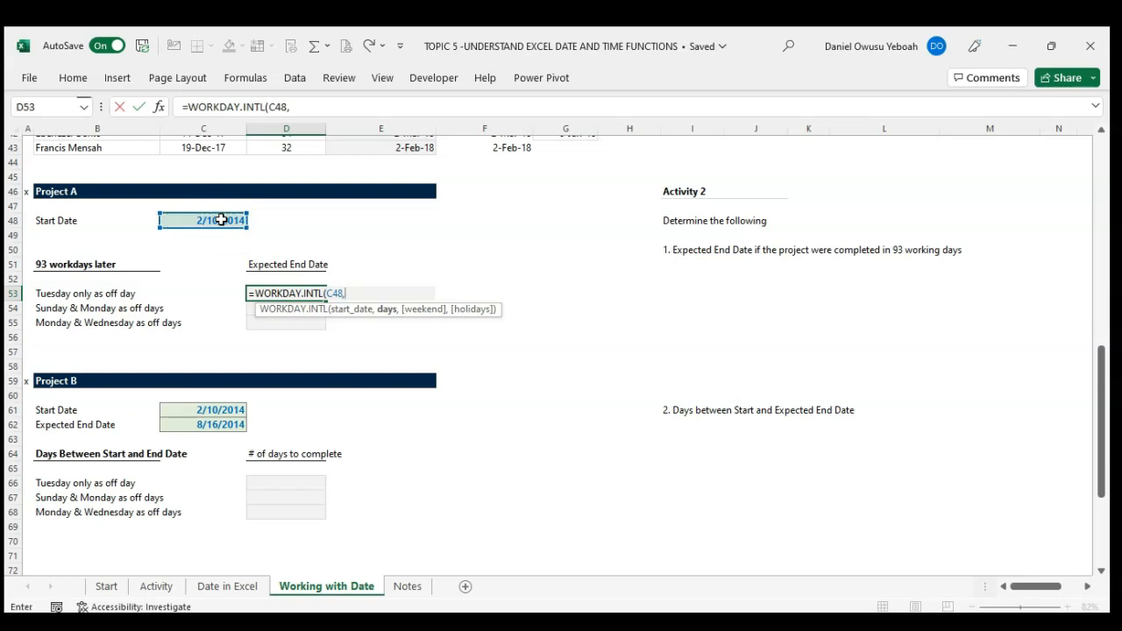
type("93,")
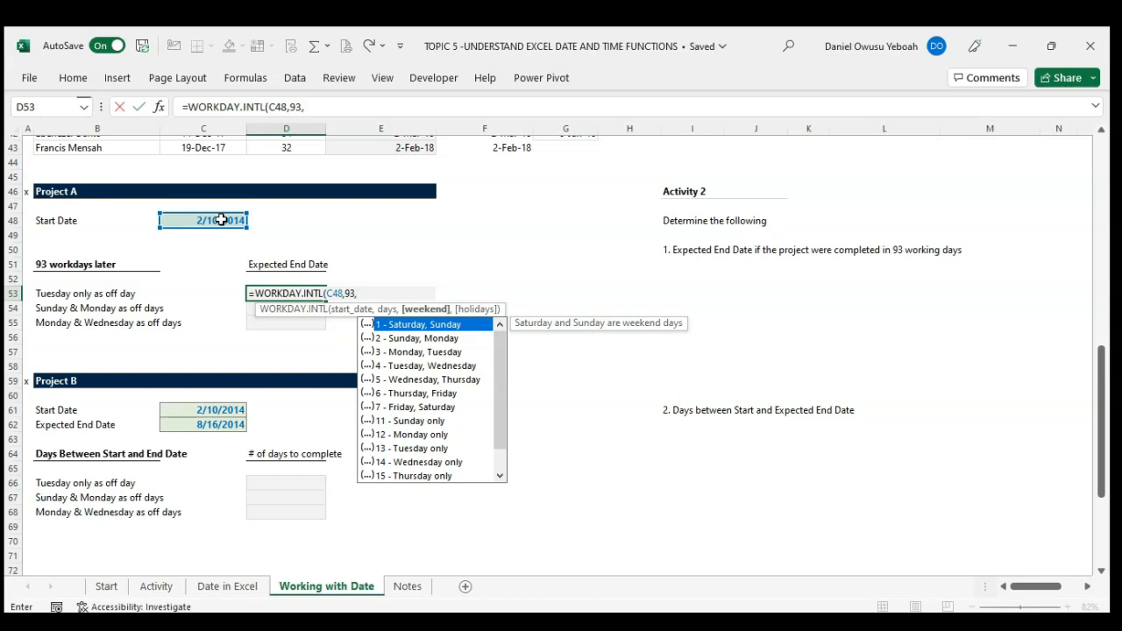
Step: Complete D53's WORKDAY.INTL formula with weekend option 13 for Tuesday only
key("Down")
key("Down")
key("Down")
key("Down")
key("Down")
key("Down")
key("Down")
key("Down")
key("Down")
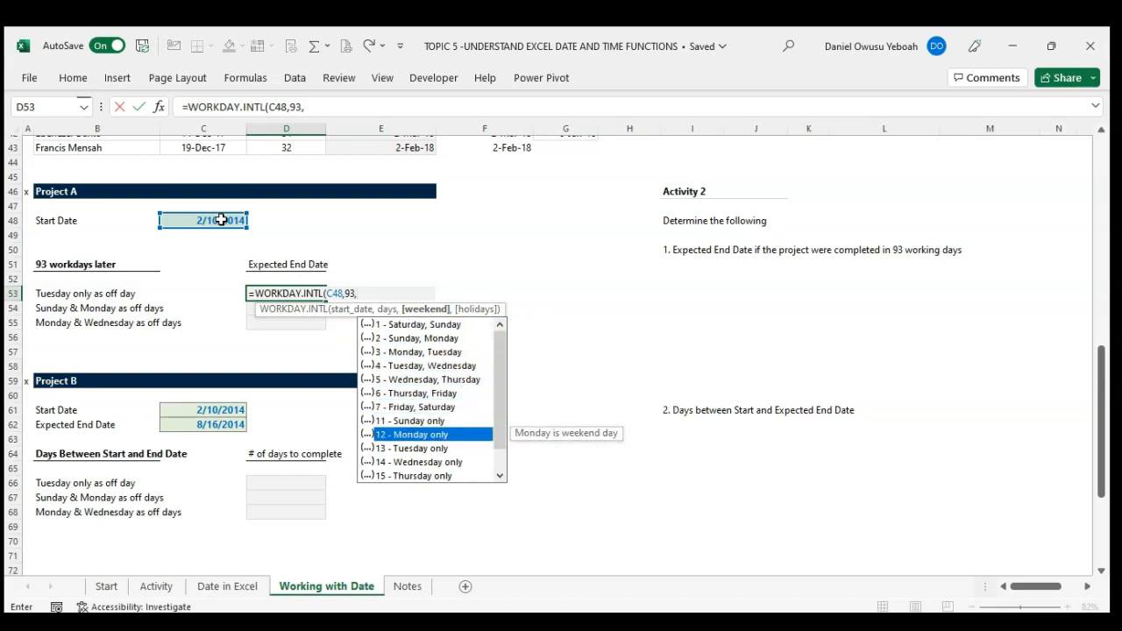
key("Tab")
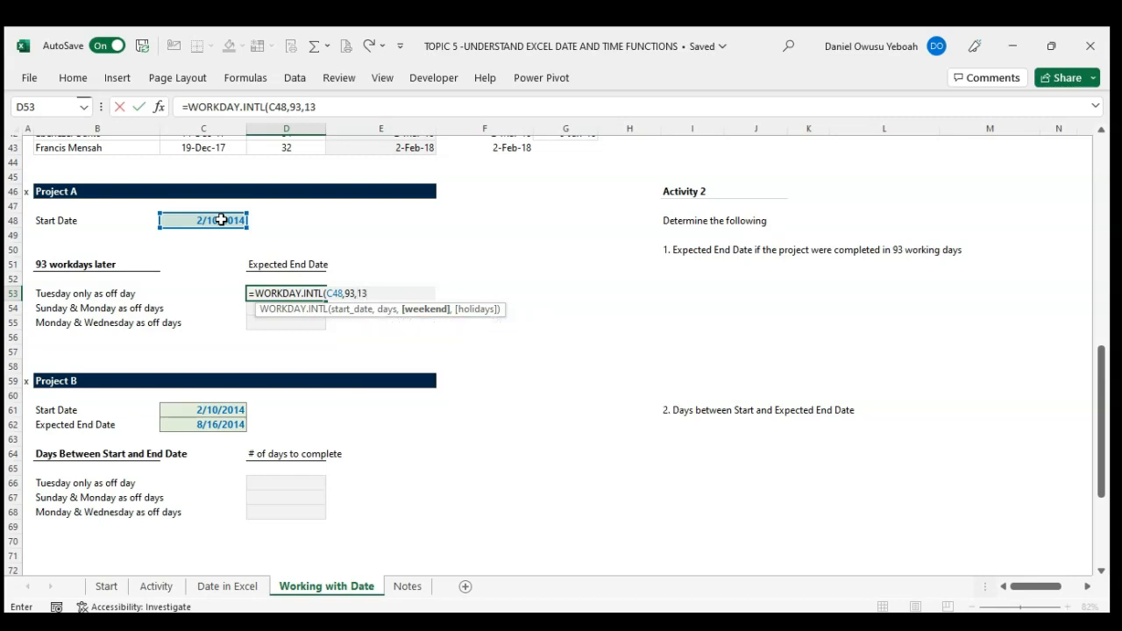
type(")")
key("Return")
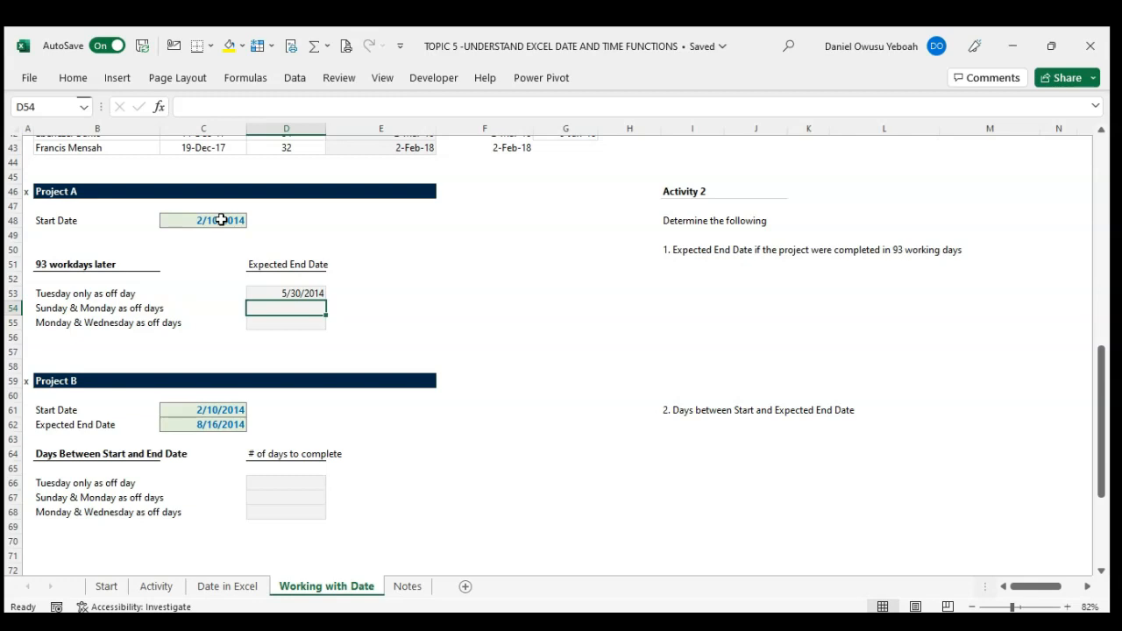
Step: Enter =WORKDAY.INTL(C48,93,2) in D54 to get the end date with Sunday and Monday as off days
type("=")
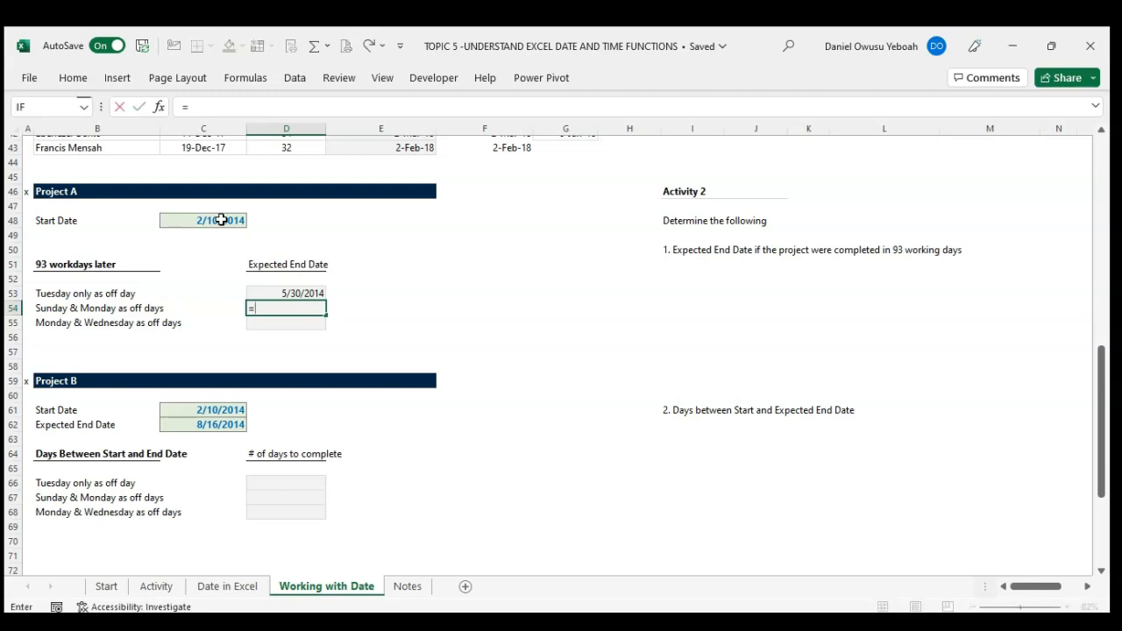
type("work")
key("Down")
key("Tab")
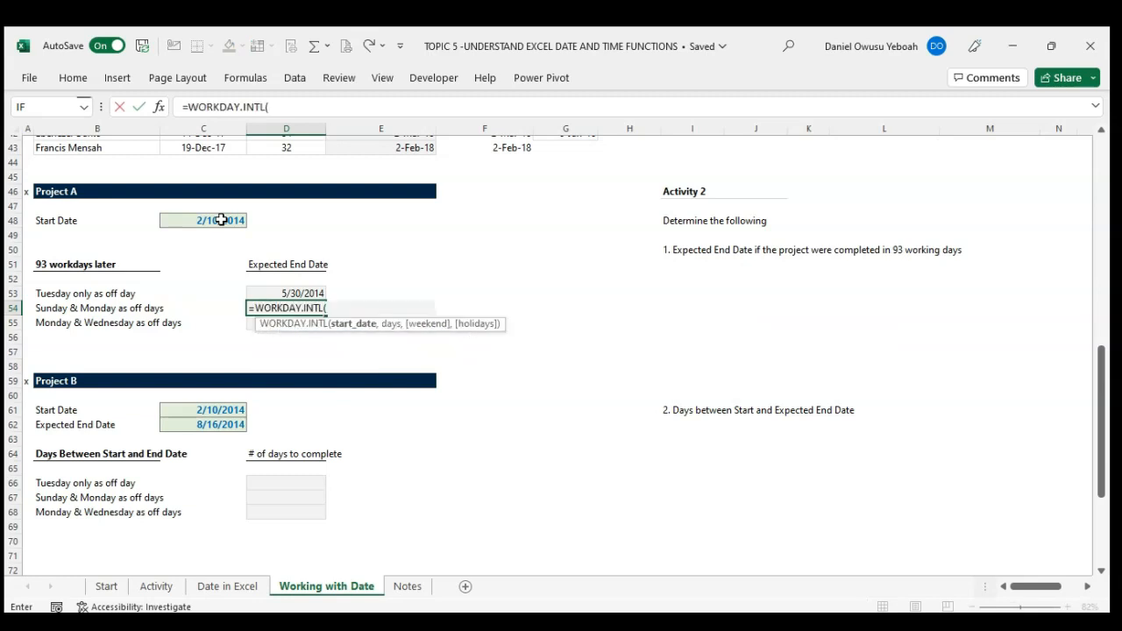
left_click(219, 220)
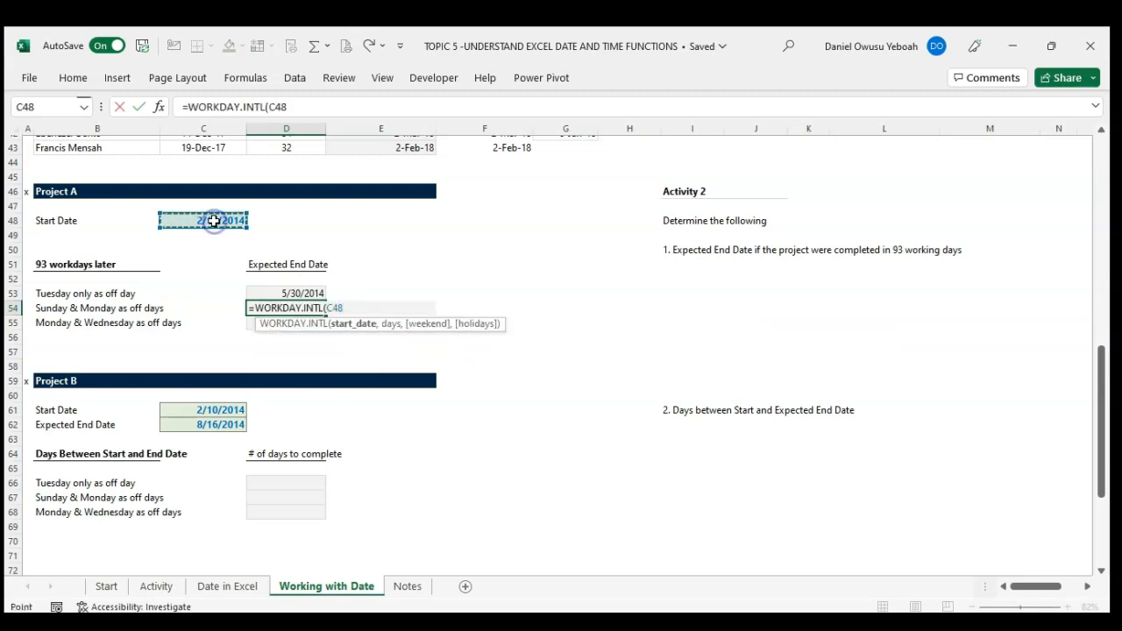
type(",93,")
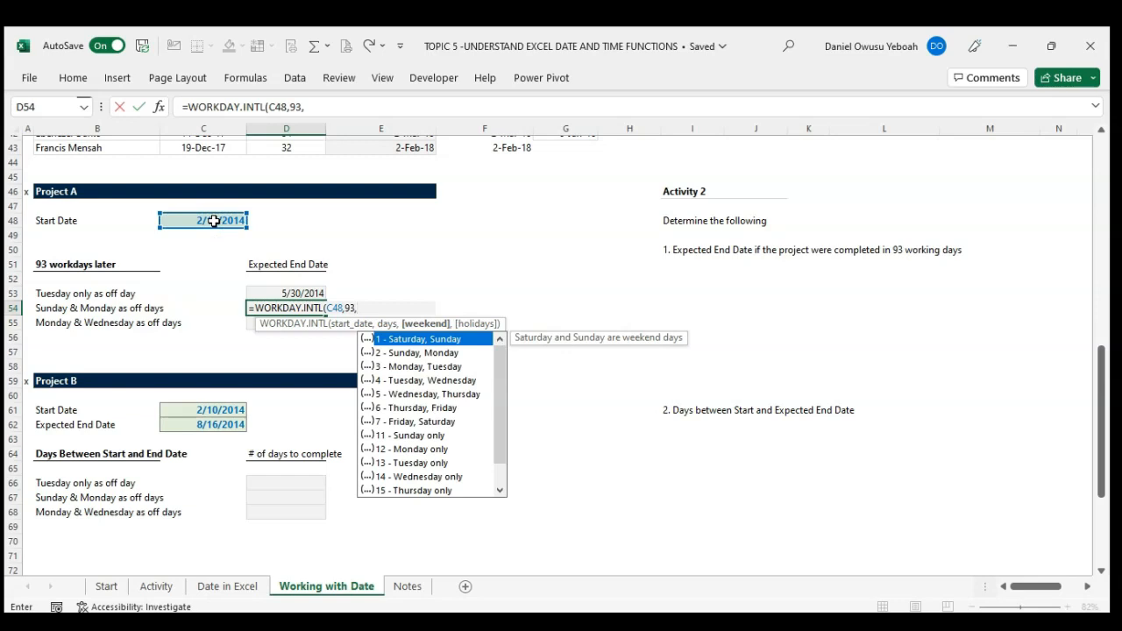
key("Down")
type("2")
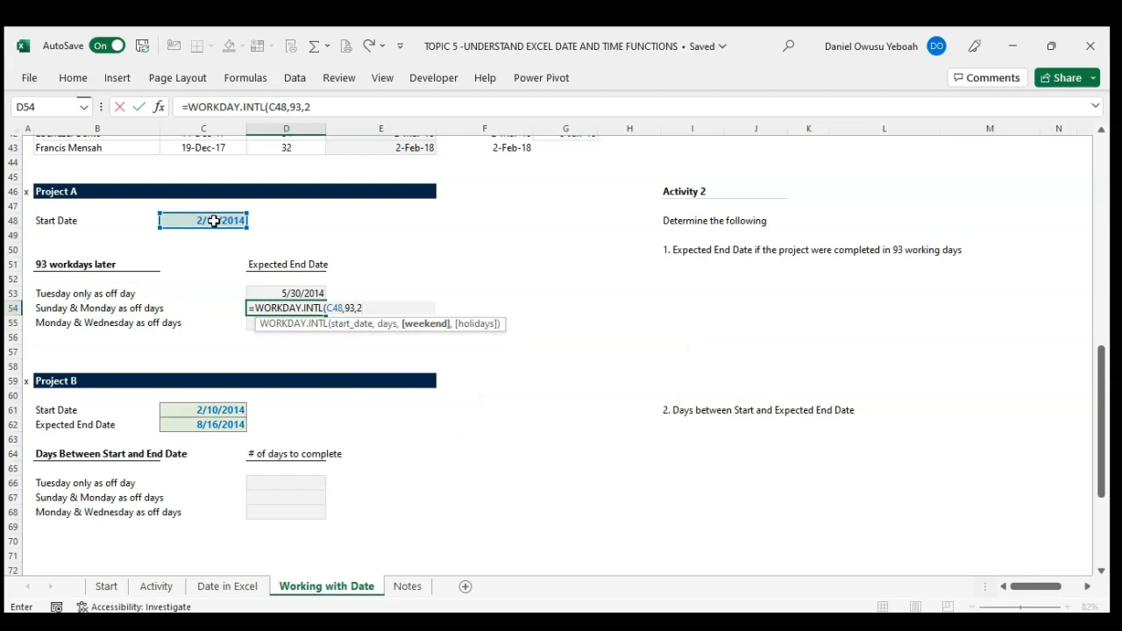
type(")")
key("Return")
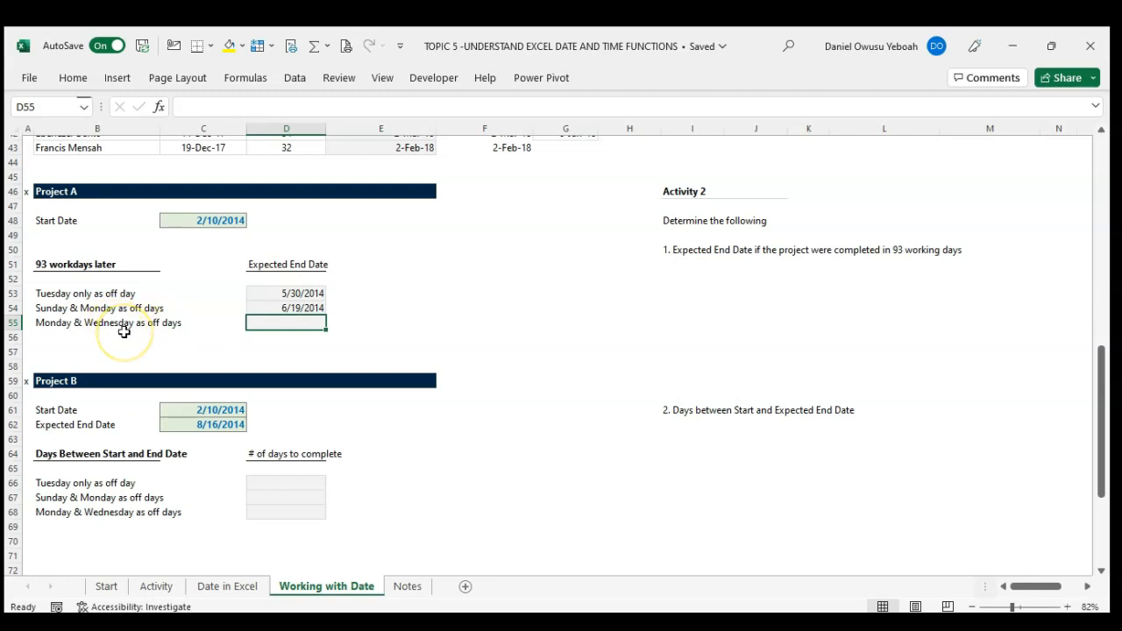
Step: Start a WORKDAY.INTL formula in D55 with C48 and 93 days, and check the weekend options for Monday and Wednesday
type("=")
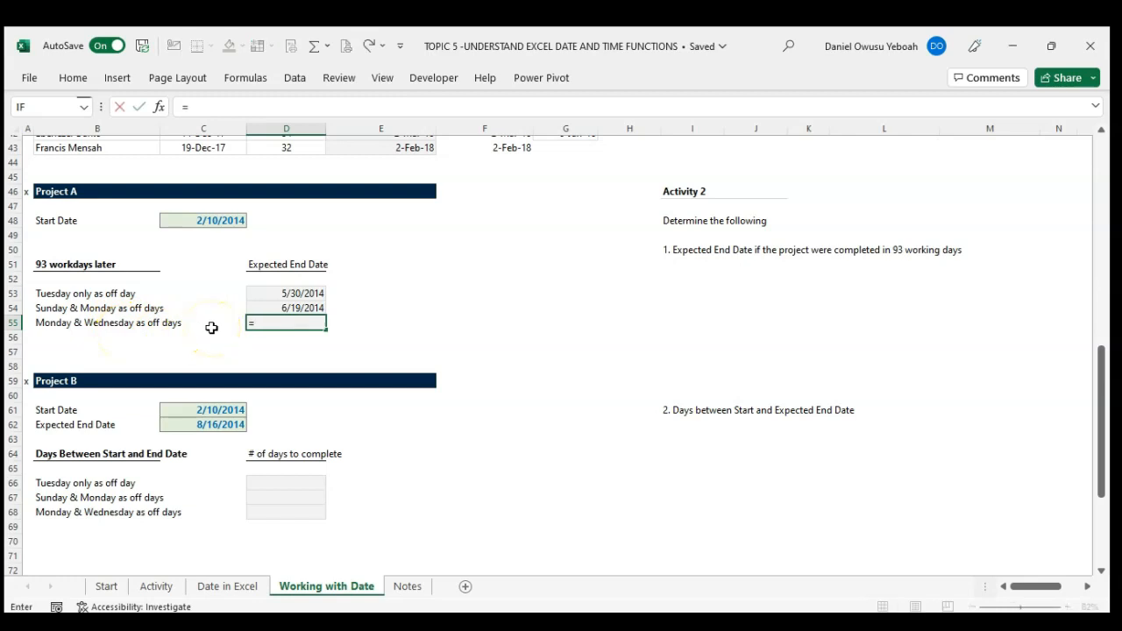
type("work")
key("Down")
key("Tab")
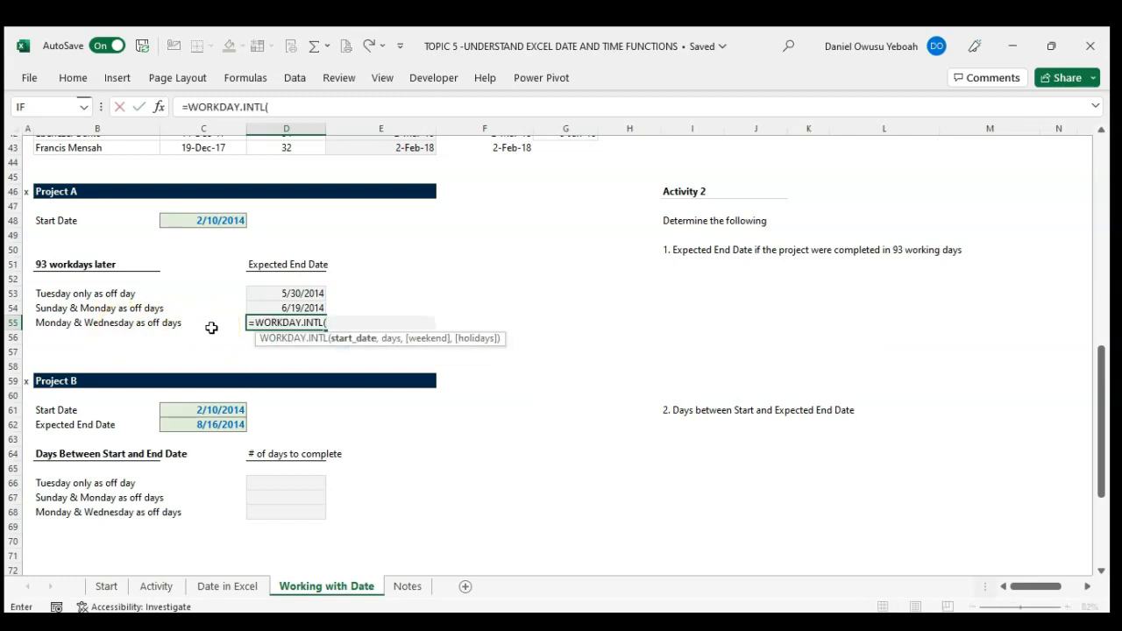
left_click(217, 222)
type(",")
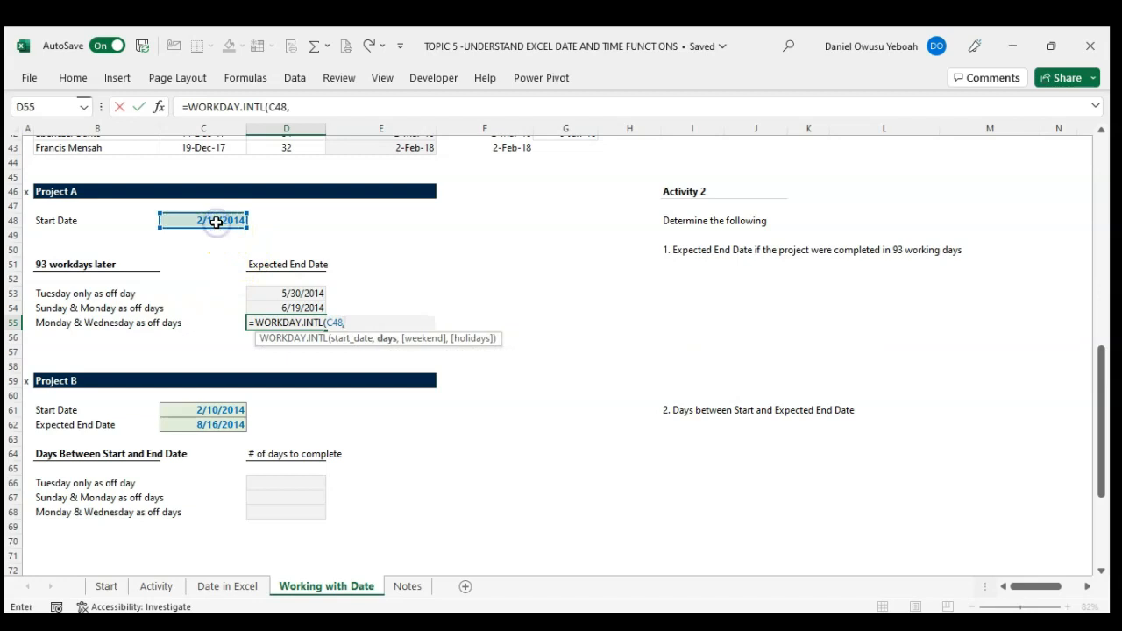
type("93,")
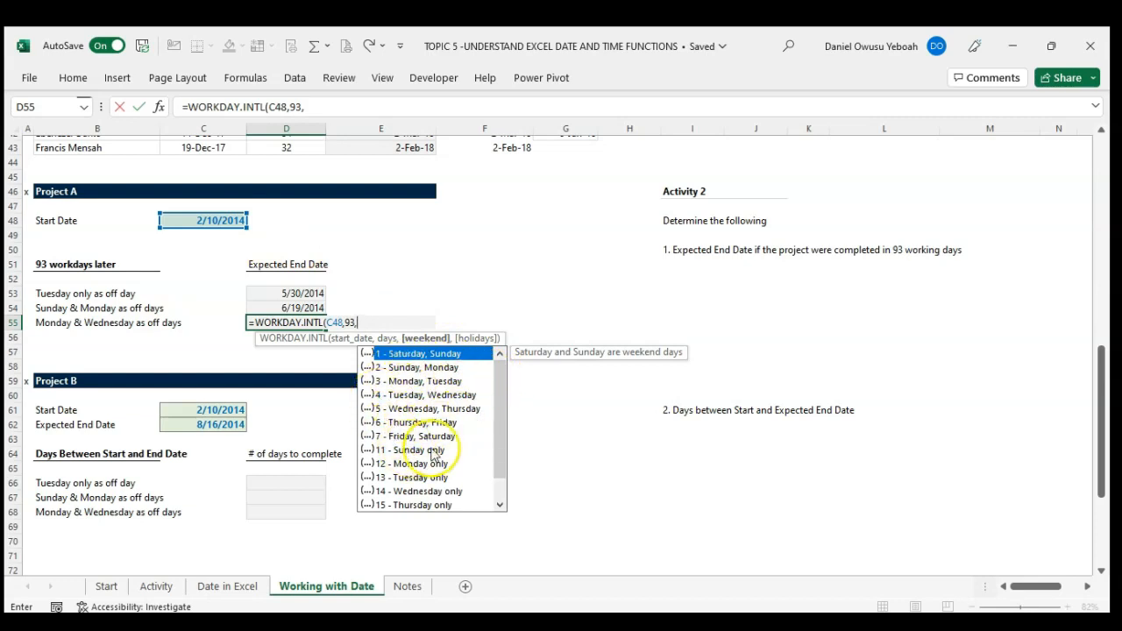
left_click_drag(501, 423, 497, 389)
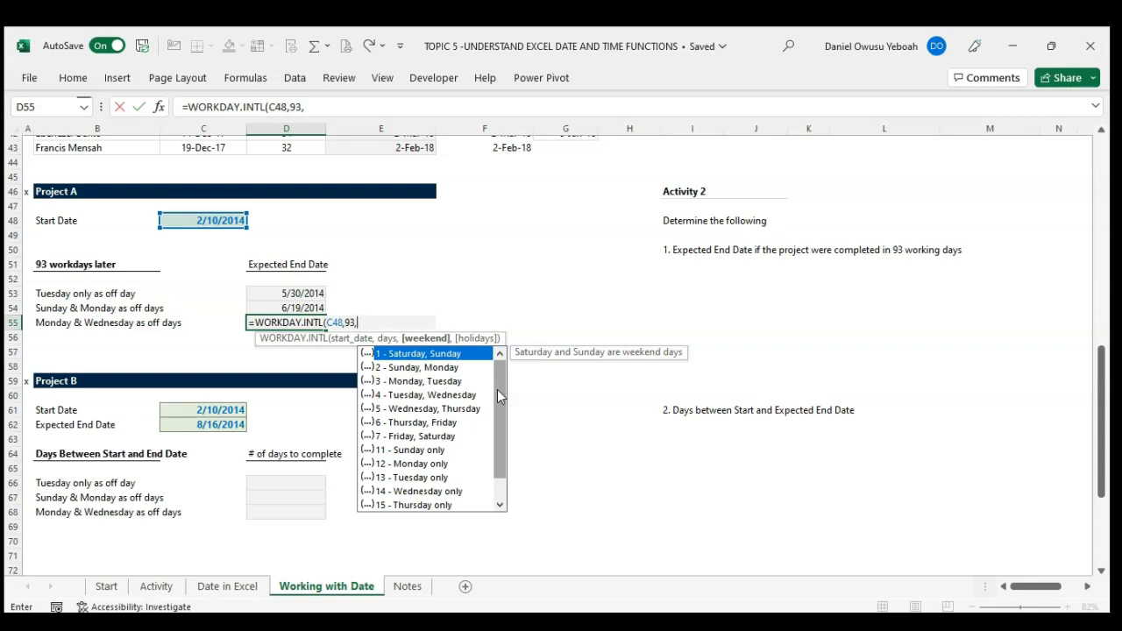
Step: Complete D55's WORKDAY.INTL formula with the weekend string "1010000" for Monday and Wednesday as off days
type("\"")
type("1")
key("BackSpace")
type("0")
key("BackSpace")
type("1010000\"")
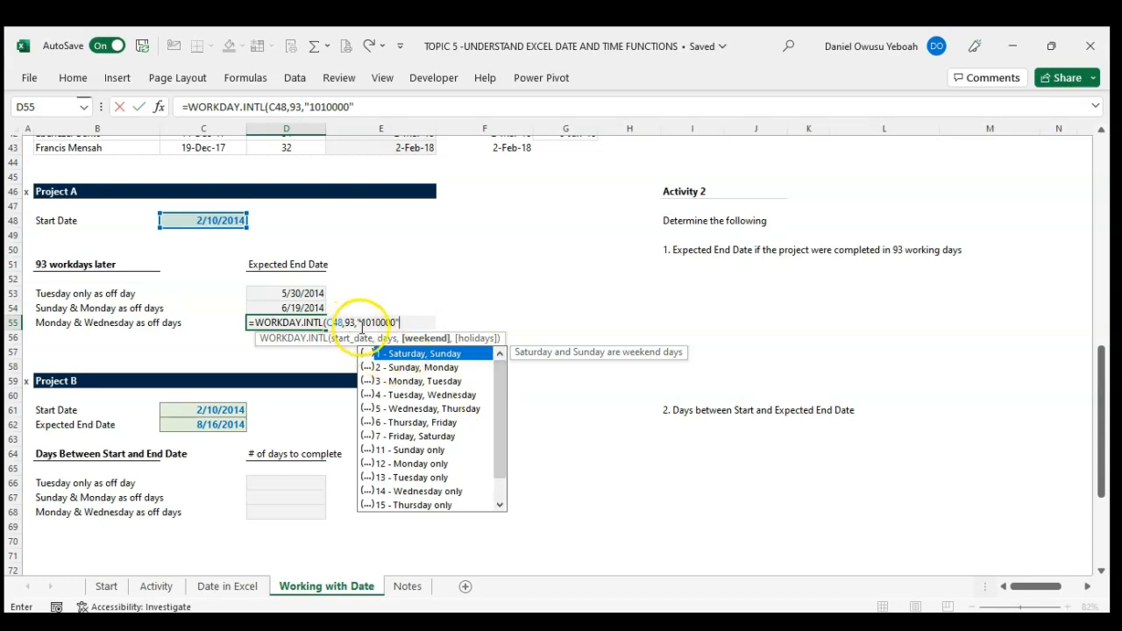
left_click_drag(362, 326, 401, 325)
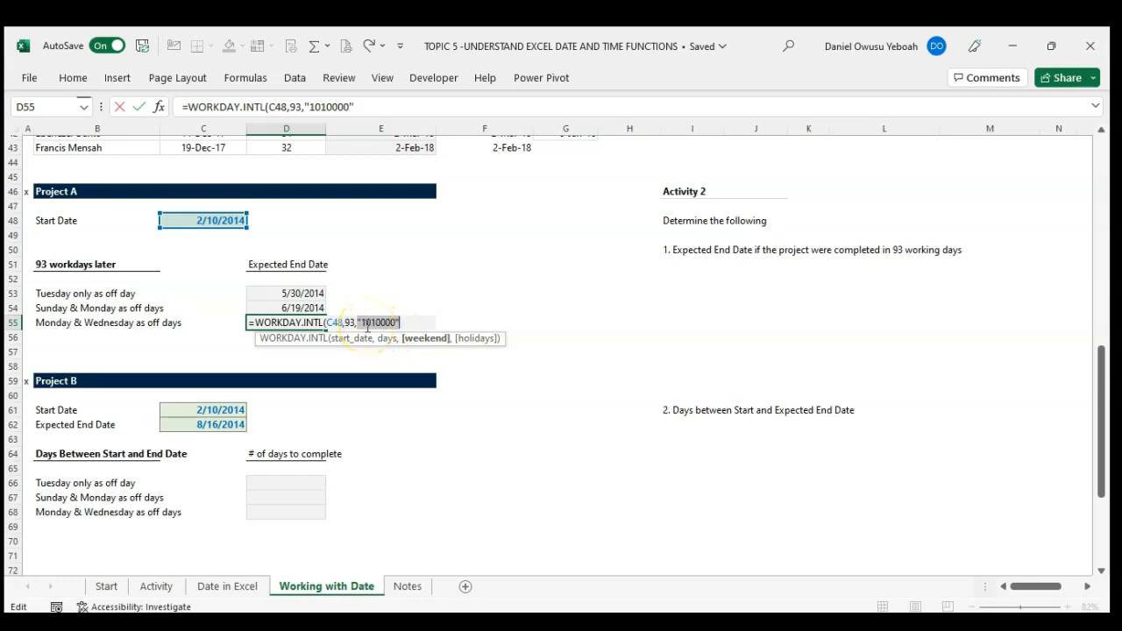
left_click(404, 323)
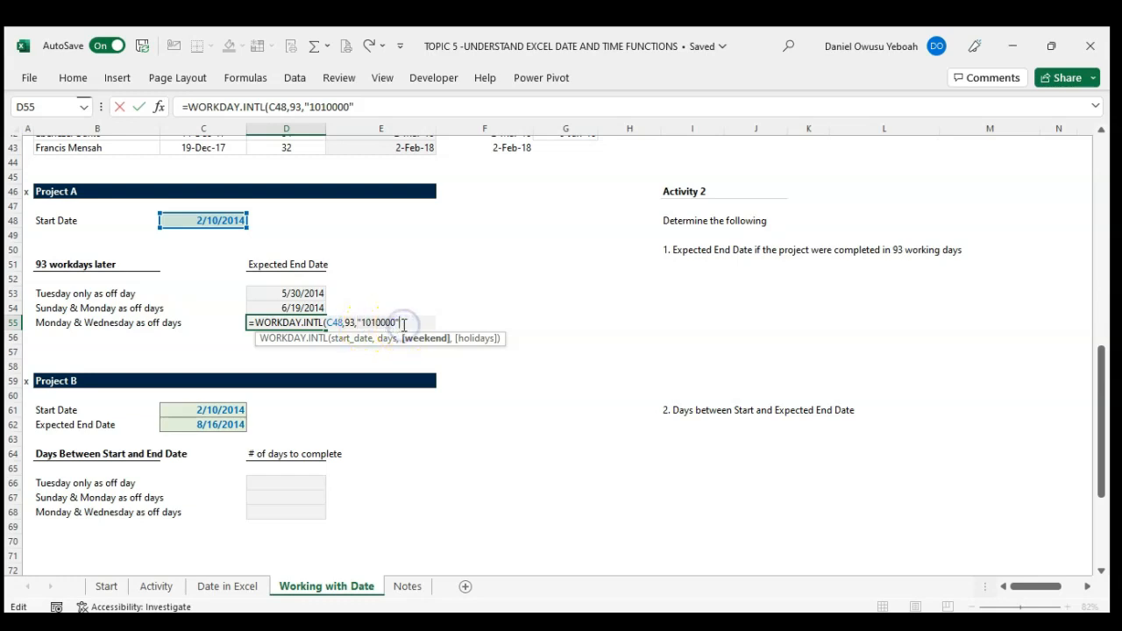
type(")")
key("Return")
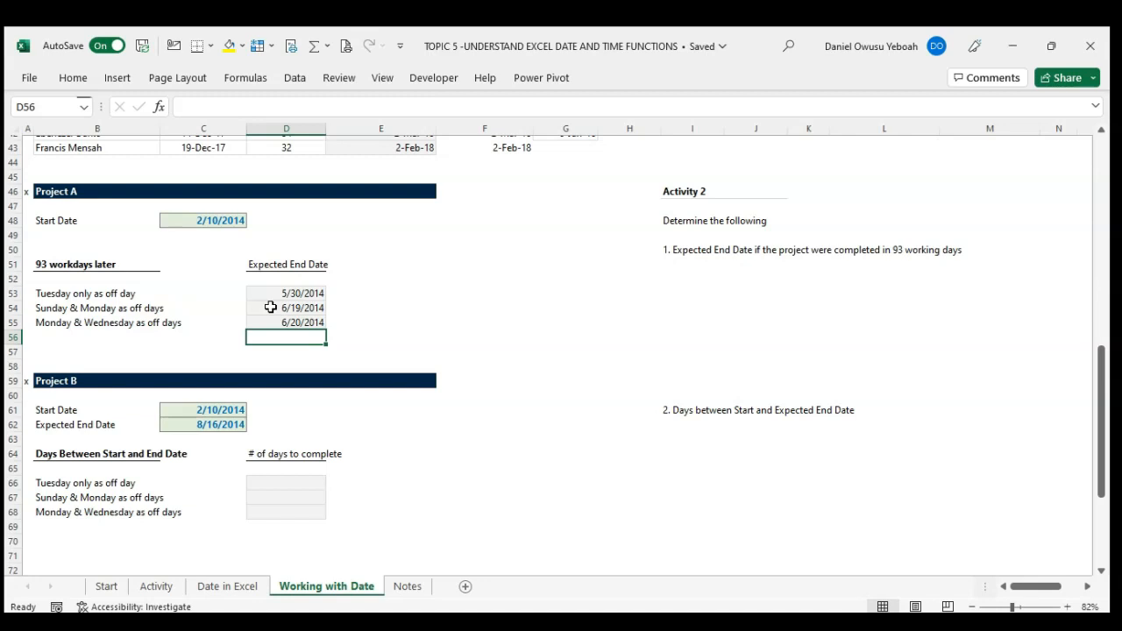
Step: Start a NETWORKDAYS.INTL formula in D66 for Project B, with C61 as start date and C62 as end date
scroll(271, 307, "down", 4)
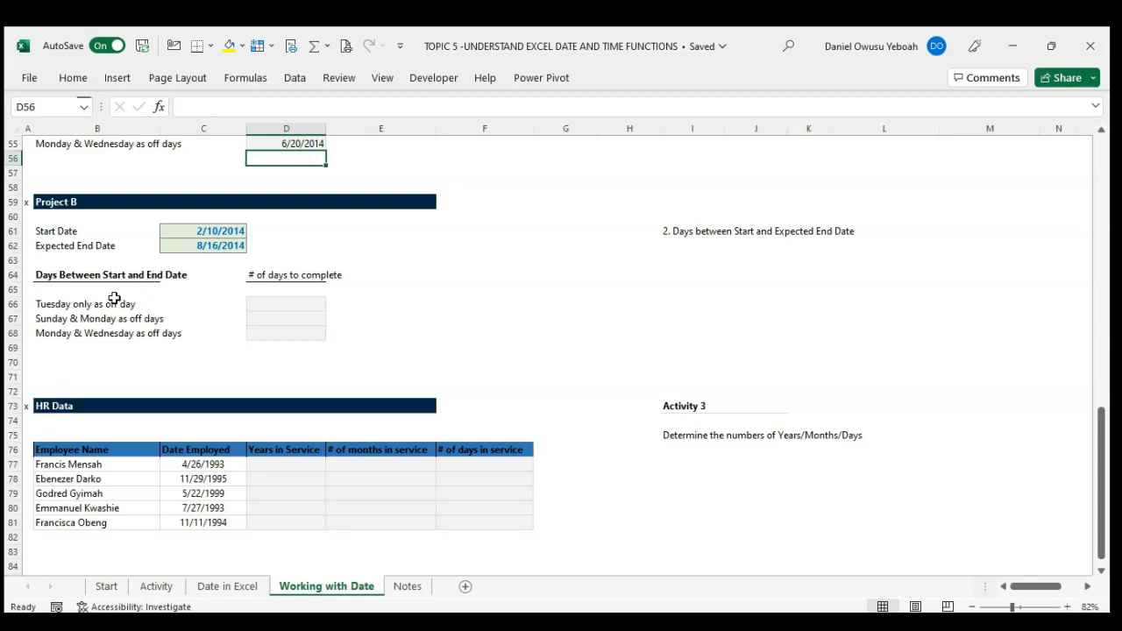
left_click(270, 306)
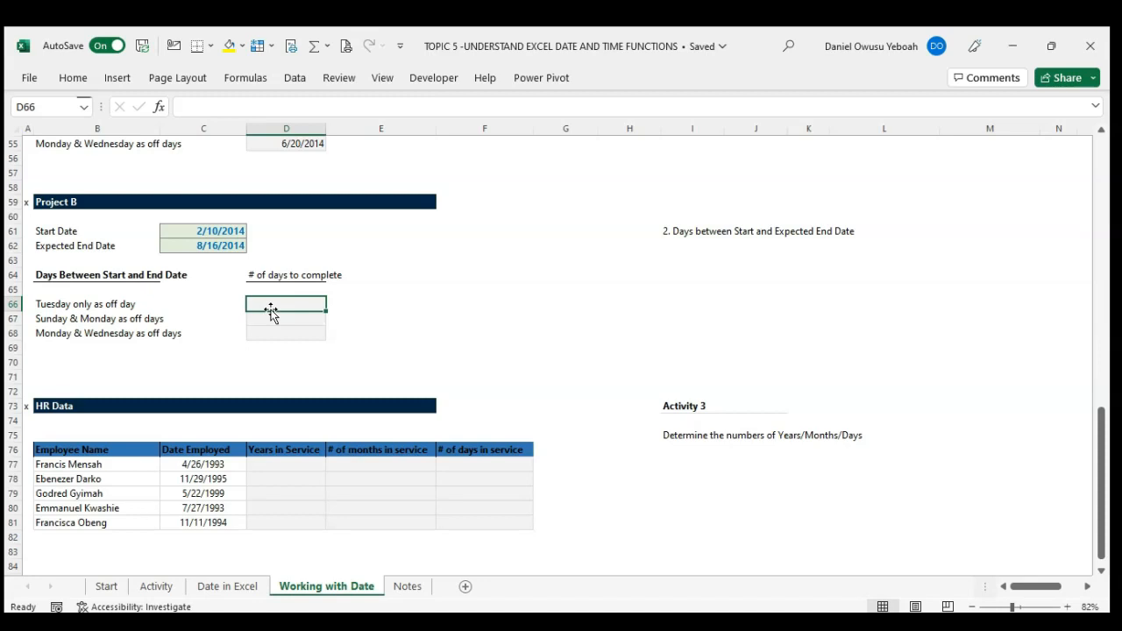
type("=net")
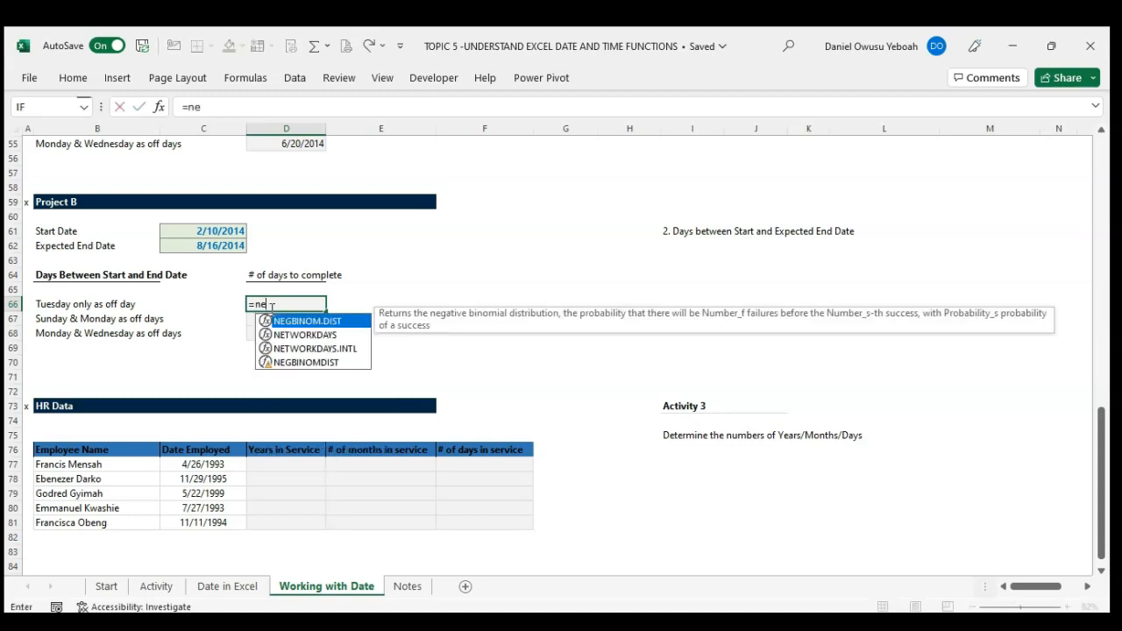
key("Down")
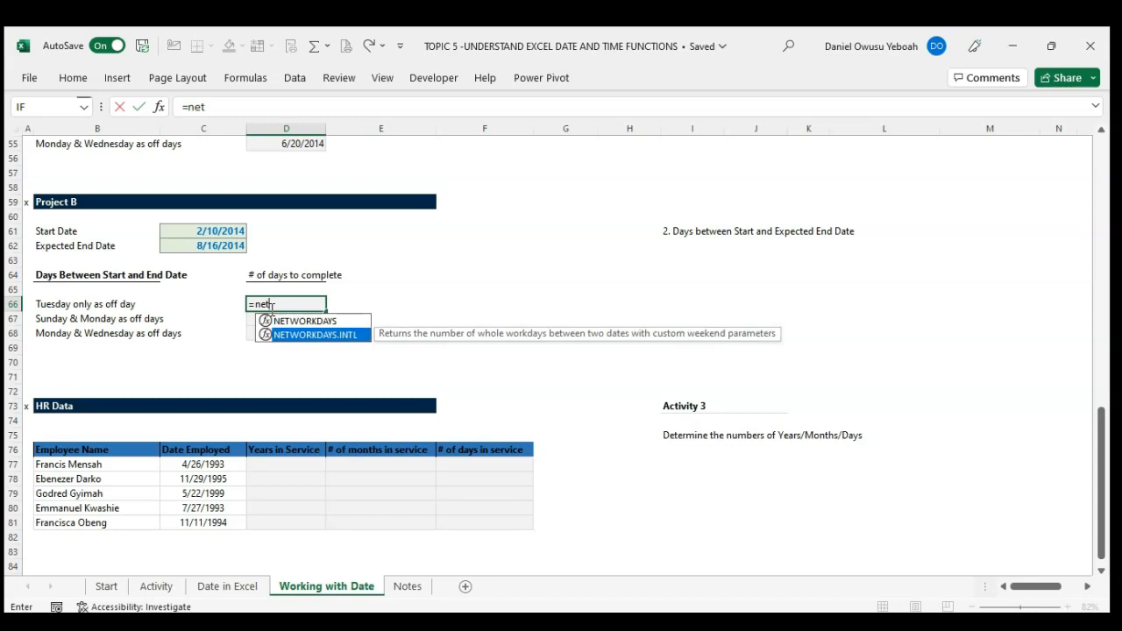
key("Tab")
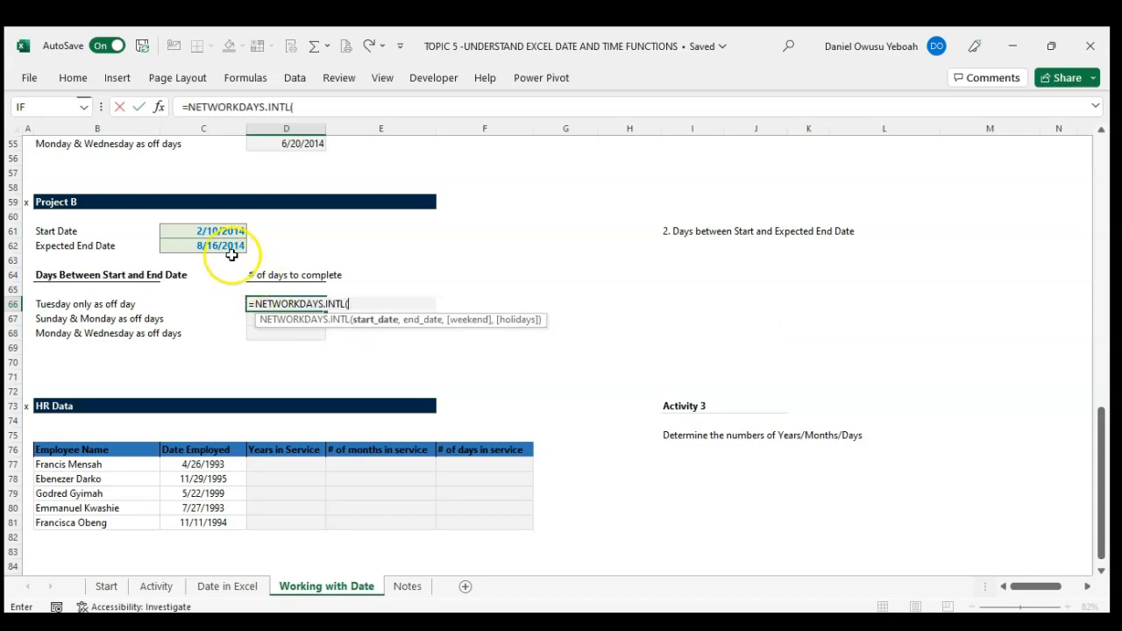
left_click(204, 230)
type(",")
left_click(211, 246)
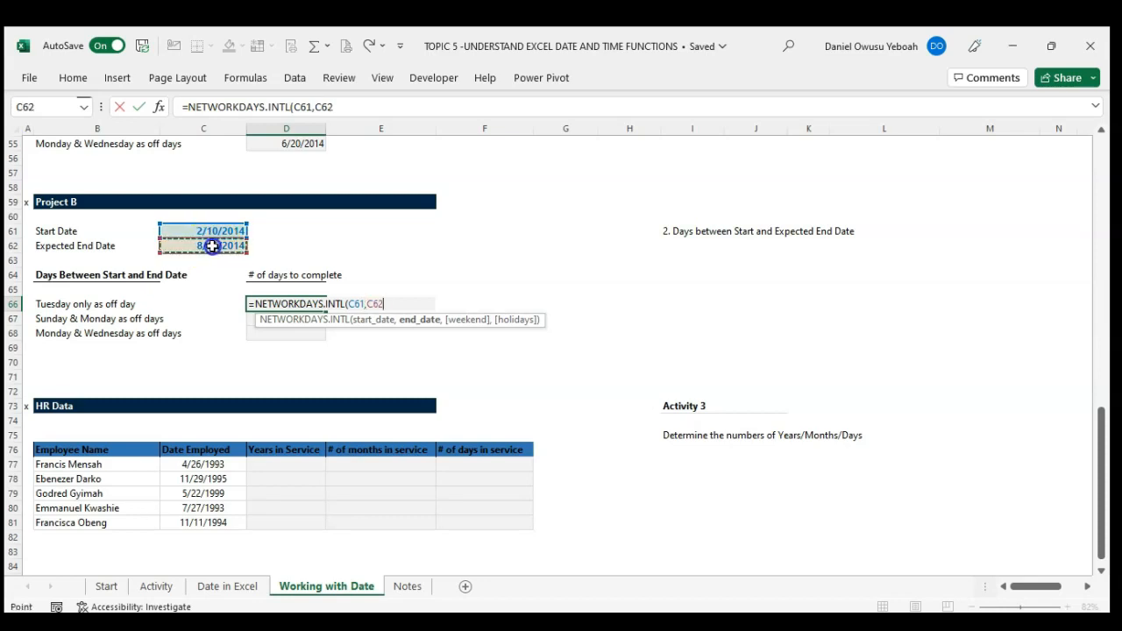
type(",")
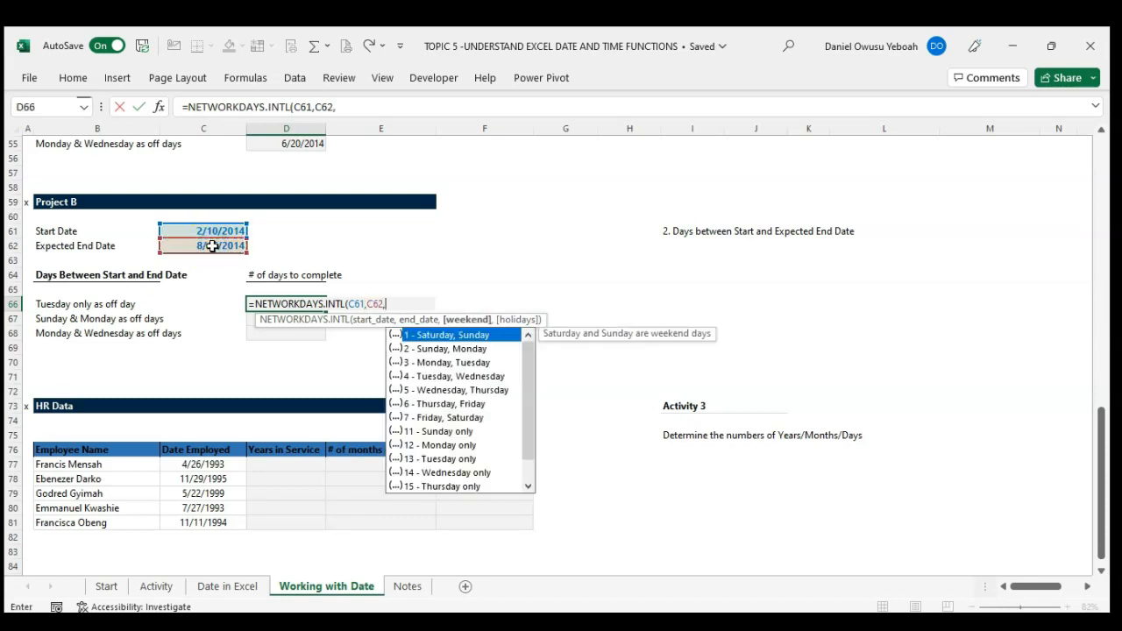
Step: Complete D66's NETWORKDAYS.INTL formula with weekend option 13 for Tuesday only
key("Down")
key("Down")
key("Down")
key("Down")
key("Down")
key("Down")
key("Down")
key("Down")
key("Down")
key("Tab")
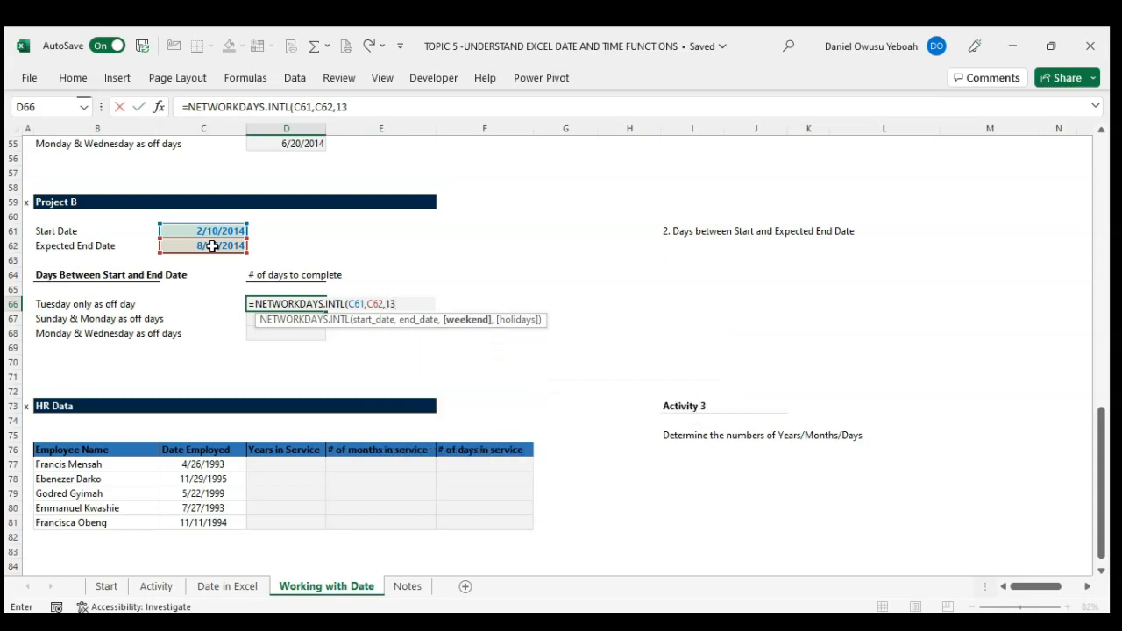
type(")")
key("Return")
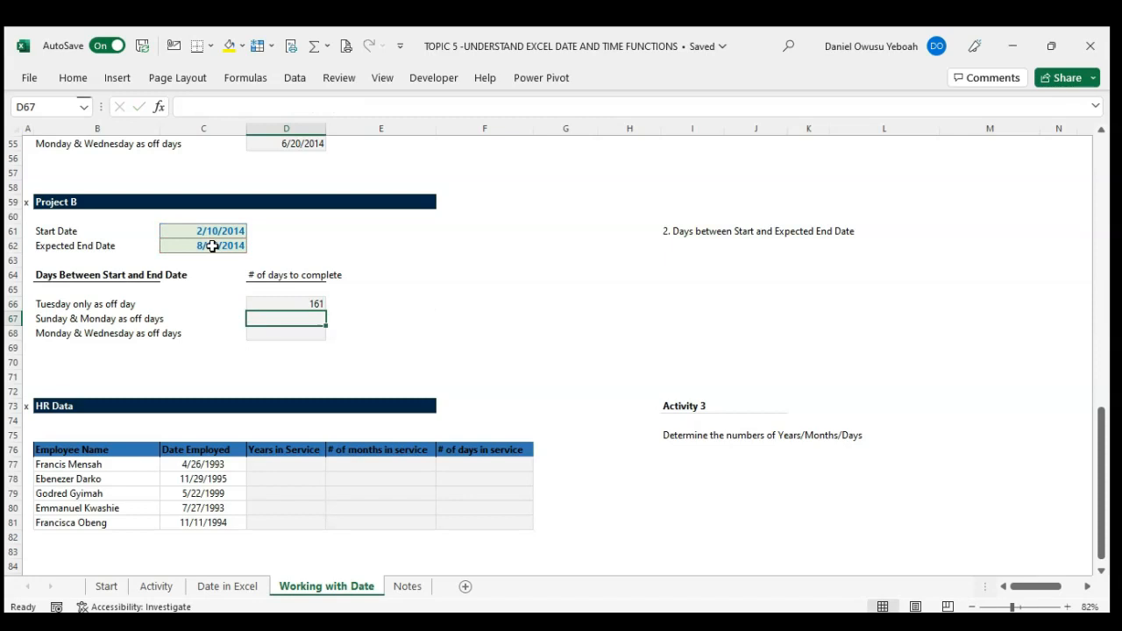
Step: Enter =NETWORKDAYS.INTL(C61,C62,2) in D67 to count Project B's days with Sunday and Monday off
type("=")
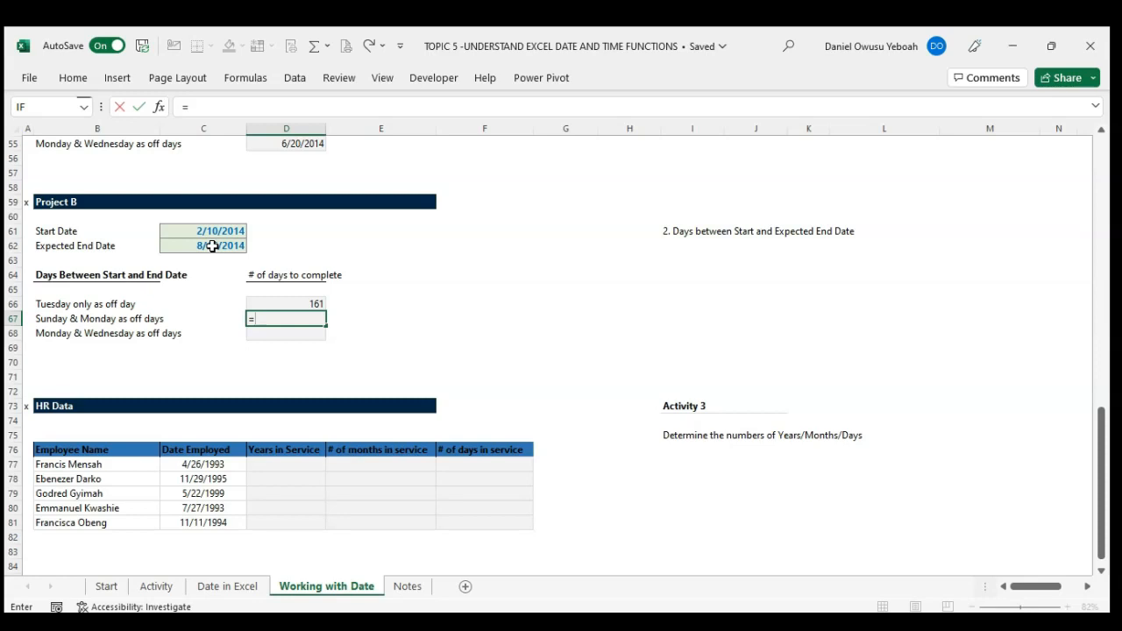
type("net")
key("Down")
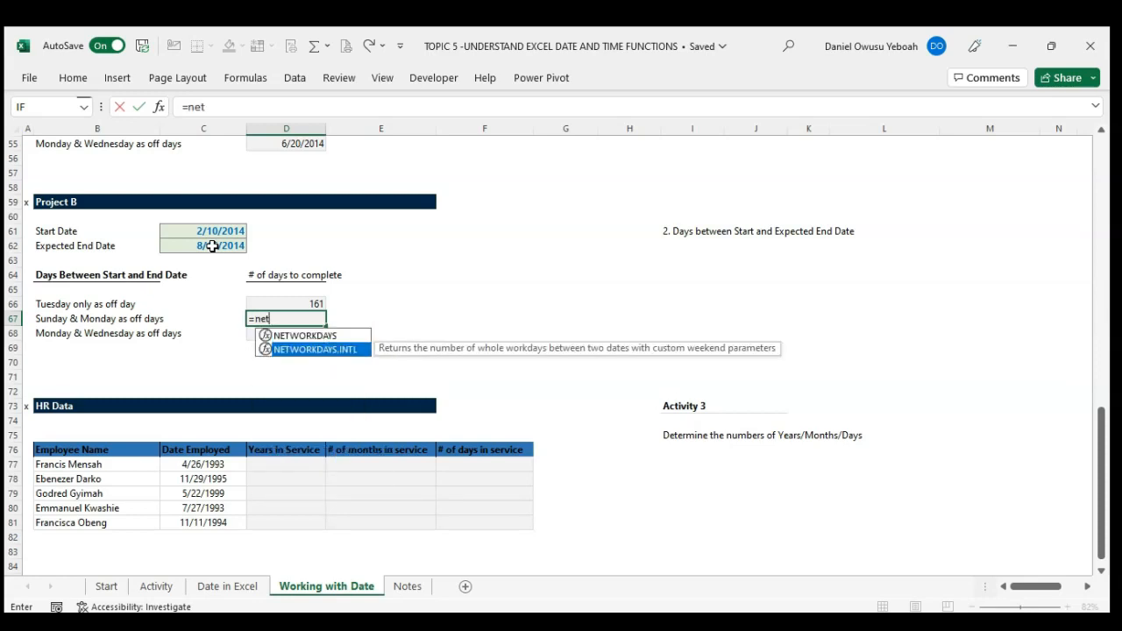
key("Tab")
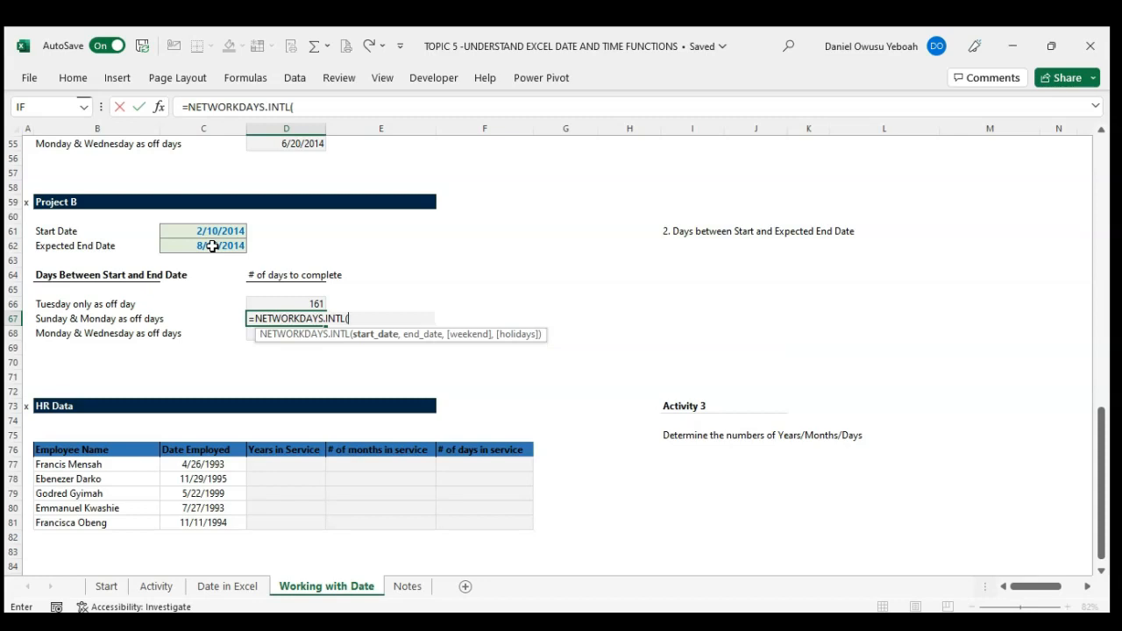
left_click(197, 228)
type(",")
left_click(211, 250)
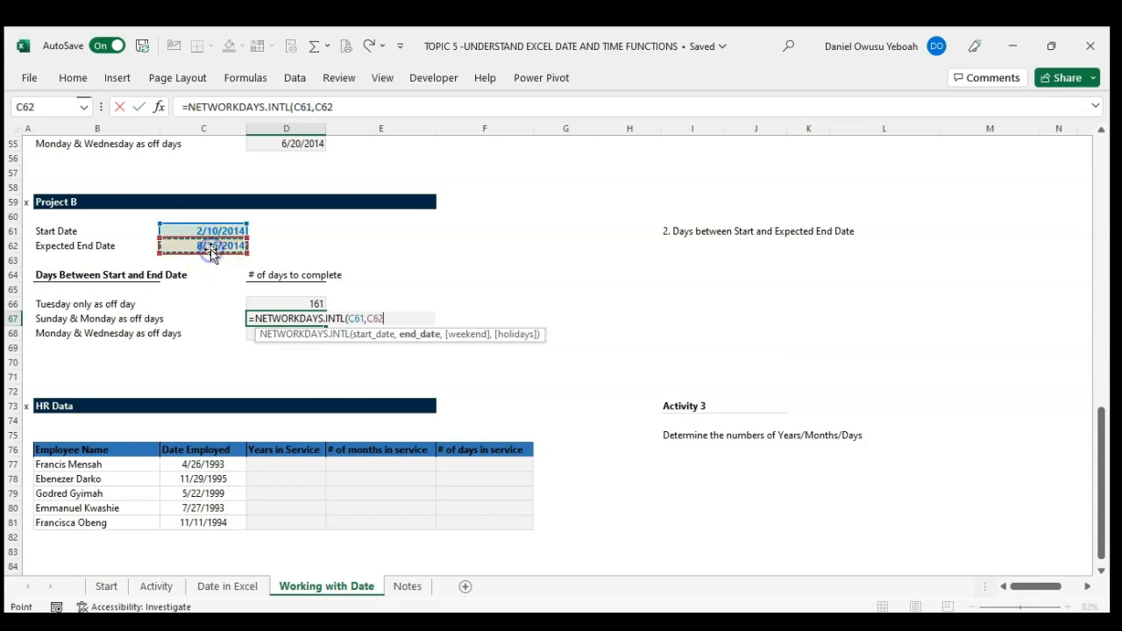
type(",")
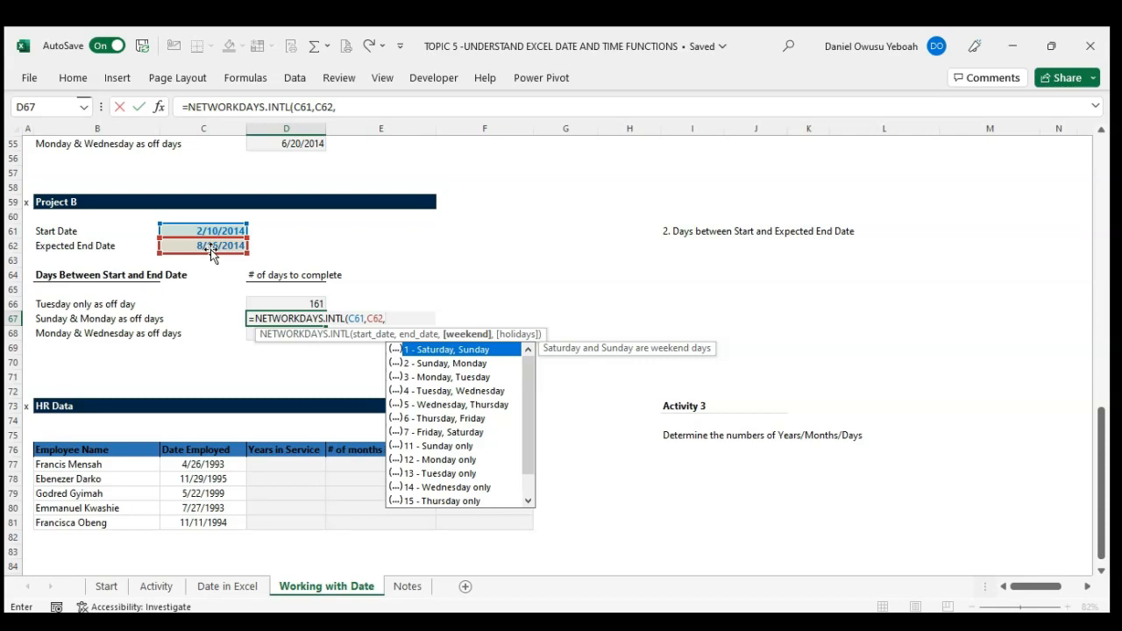
key("Down")
key("Tab")
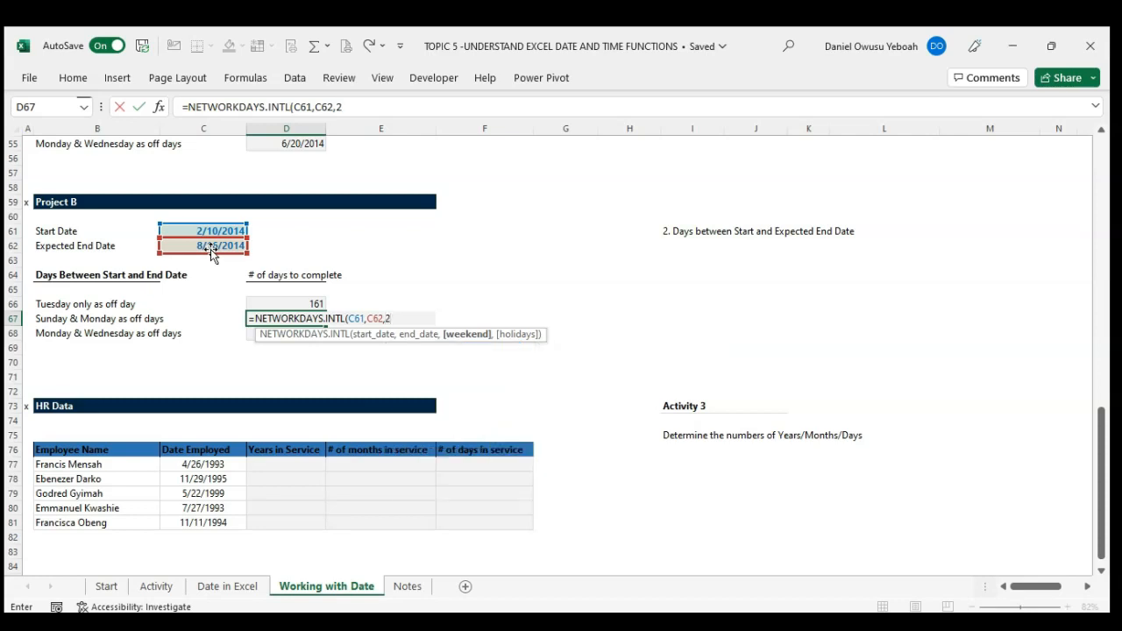
type(")")
key("Return")
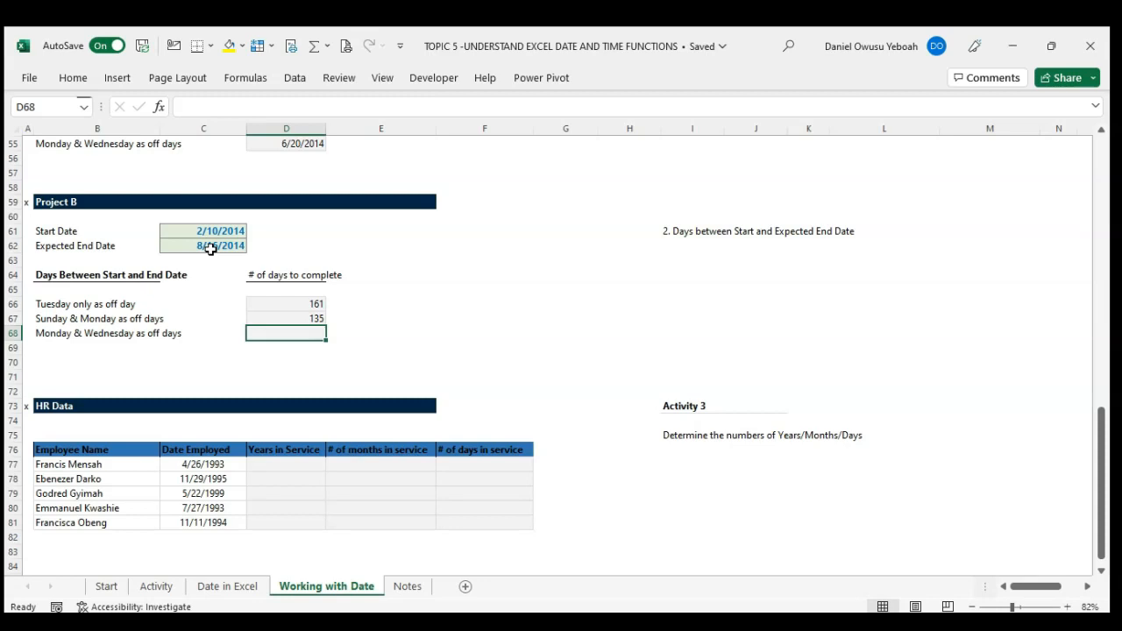
Step: Start a NETWORKDAYS.INTL formula in D68 with C61 as start date and C62 as end date
type("=")
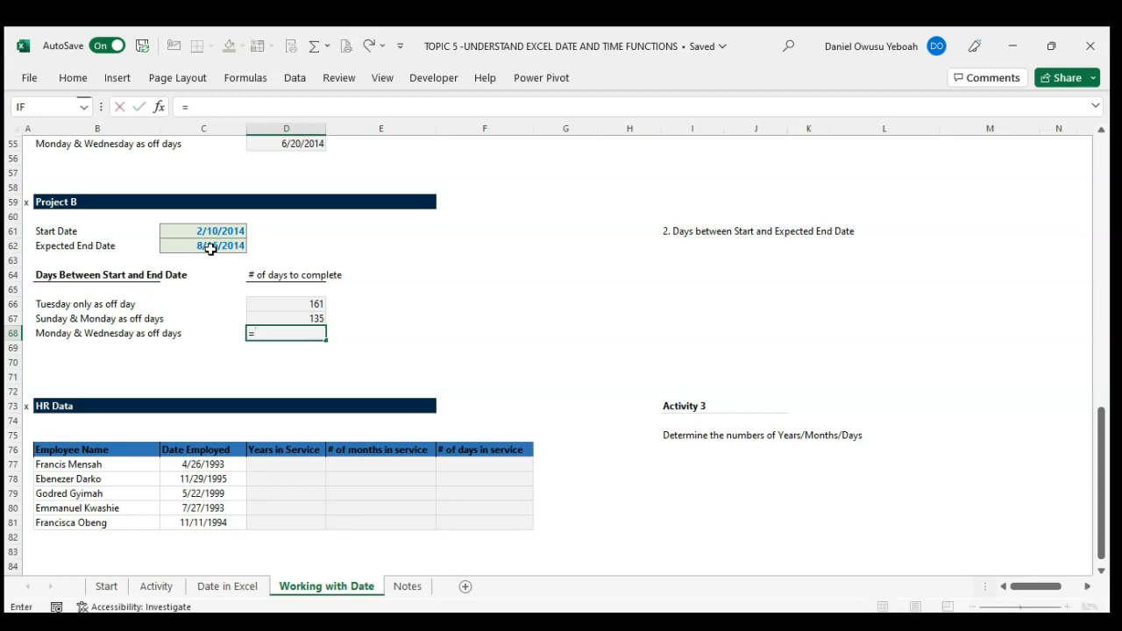
type("net")
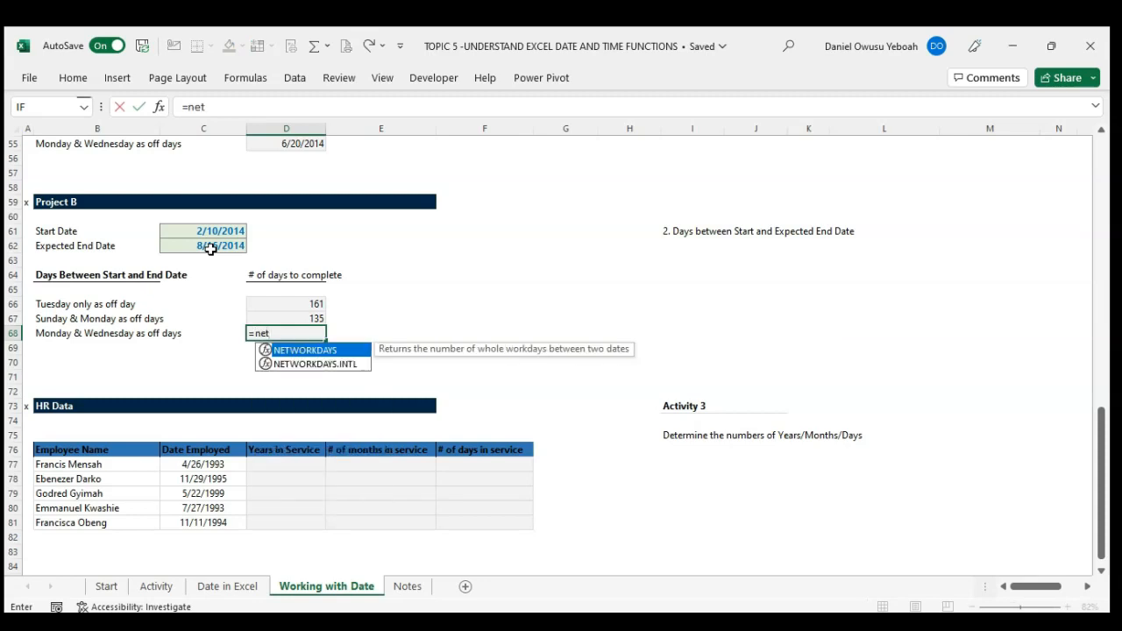
key("Down")
key("Tab")
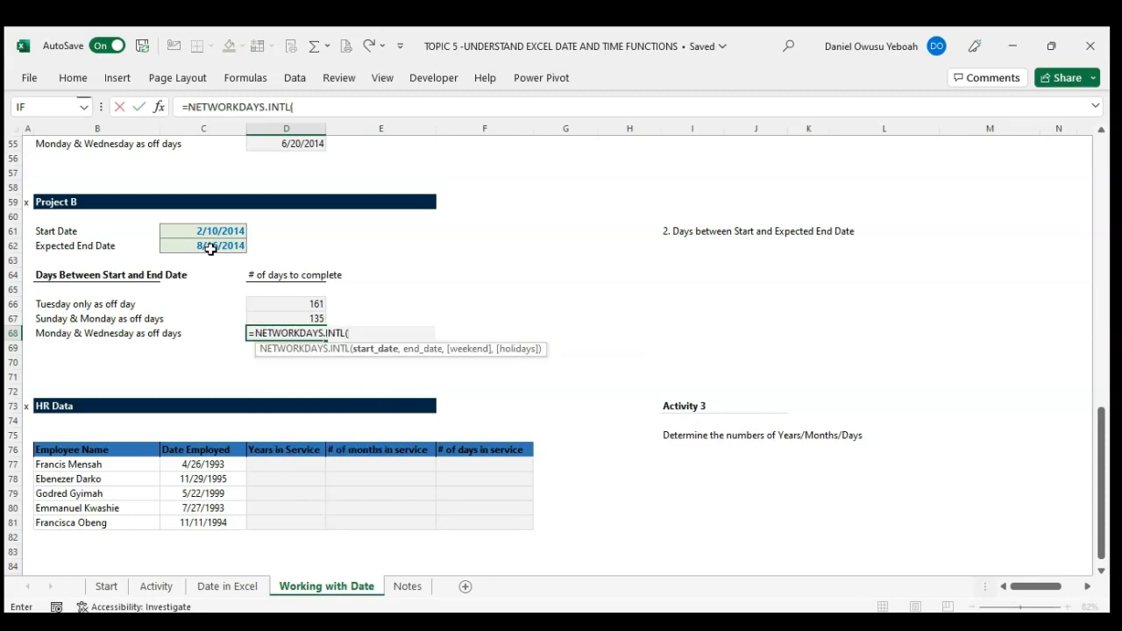
left_click(205, 233)
type(",")
left_click(213, 246)
type(",")
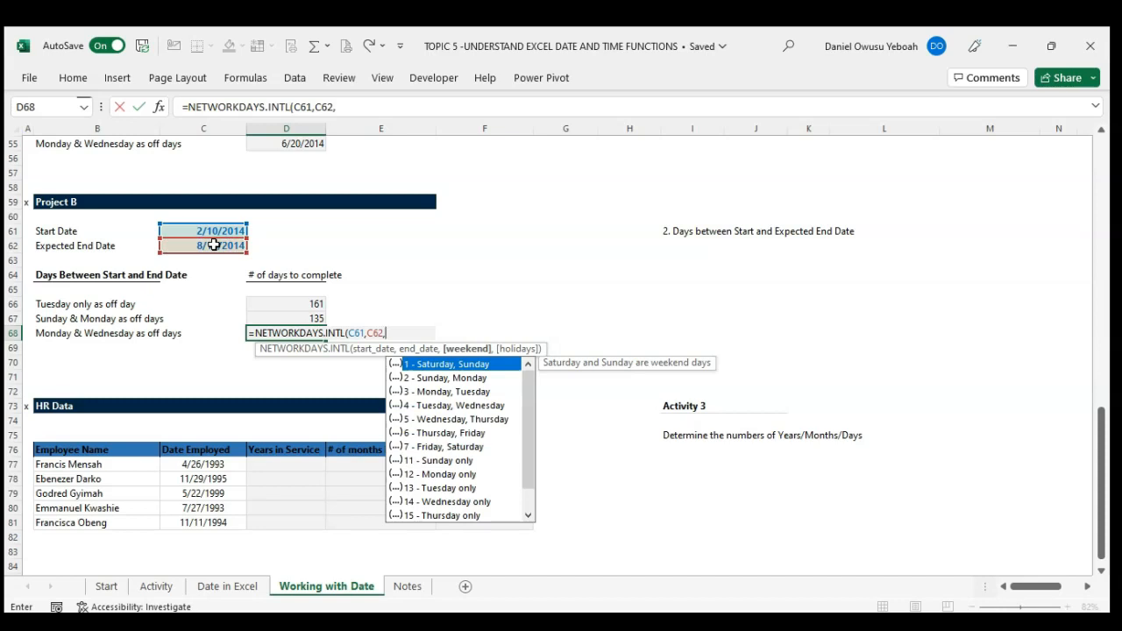
type("\"1010000")
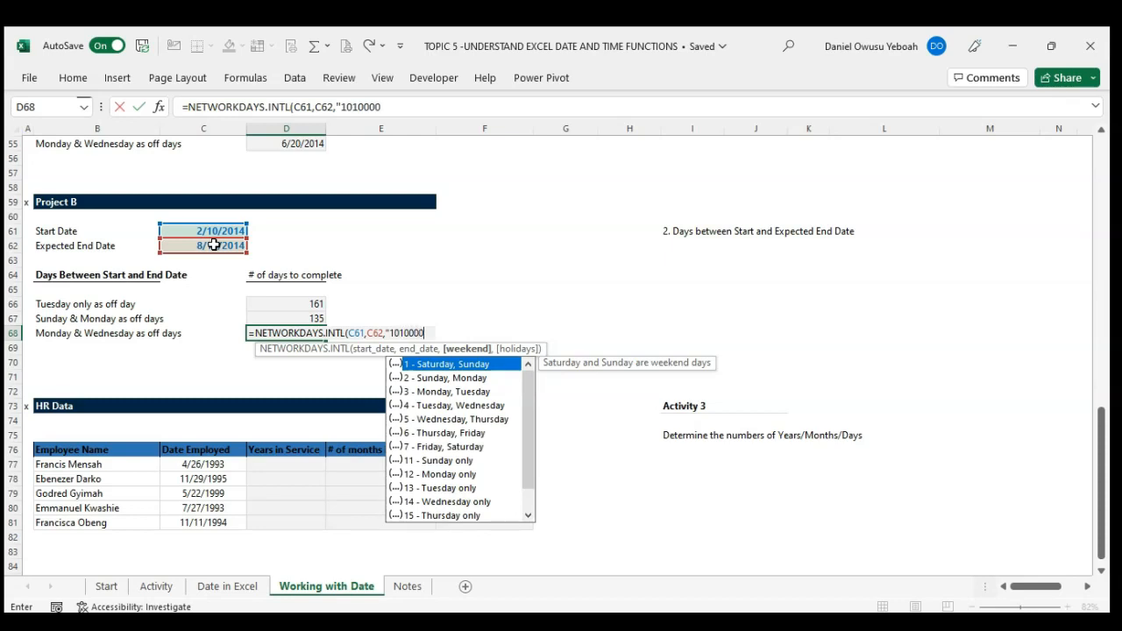
type("\")")
Step: Complete D68's NETWORKDAYS.INTL formula with the weekend string "1010000" for Monday and Wednesday off
key("Return")
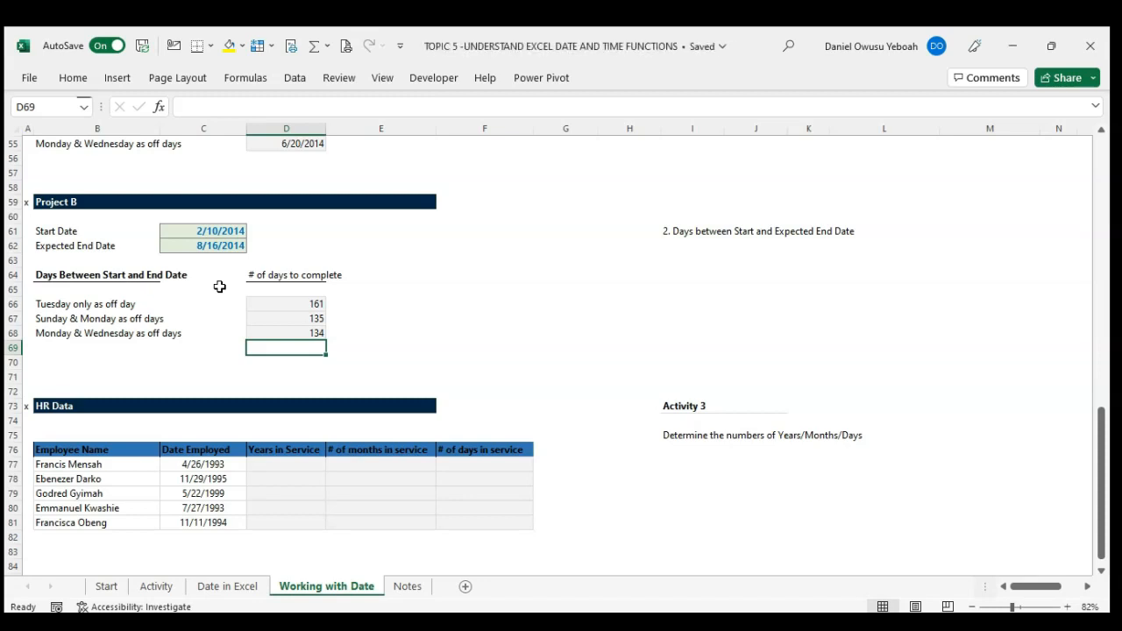
Step: Enter =TODAY()-C77 in F77 of the HR Data table to calculate the first employee's days in service
scroll(219, 287, "down", 2)
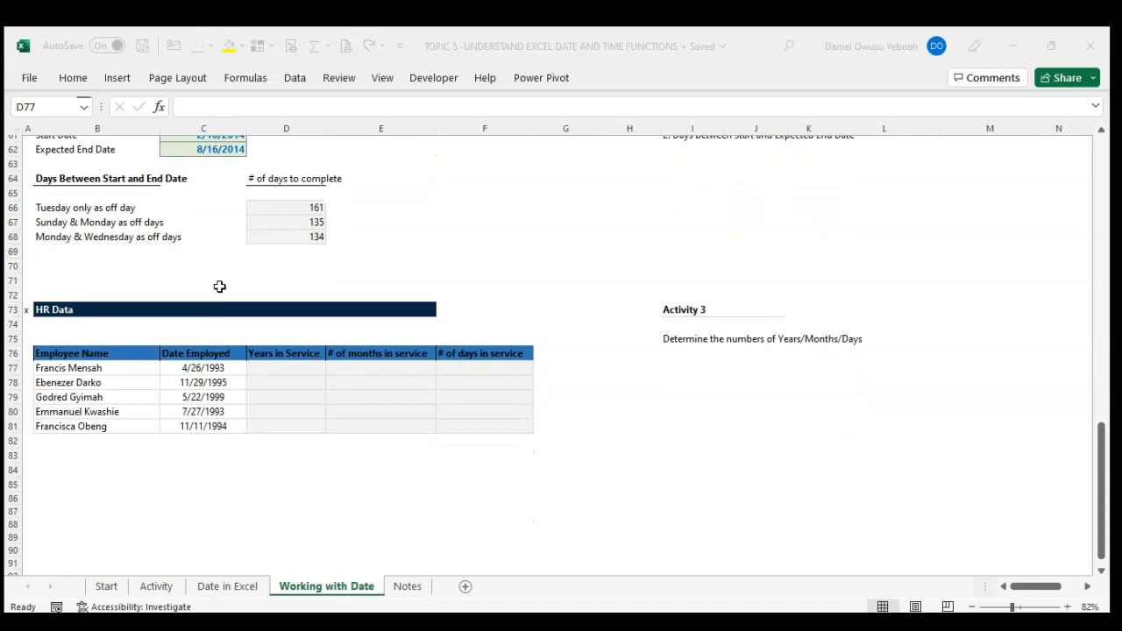
left_click(271, 369)
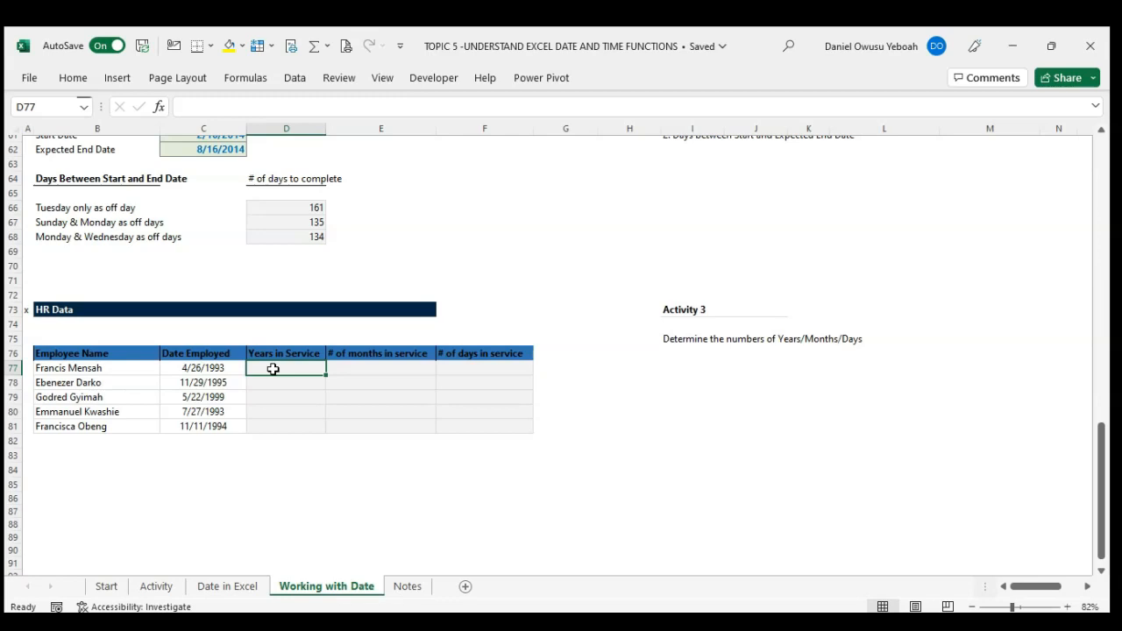
left_click(464, 369)
type("=to")
key("Down")
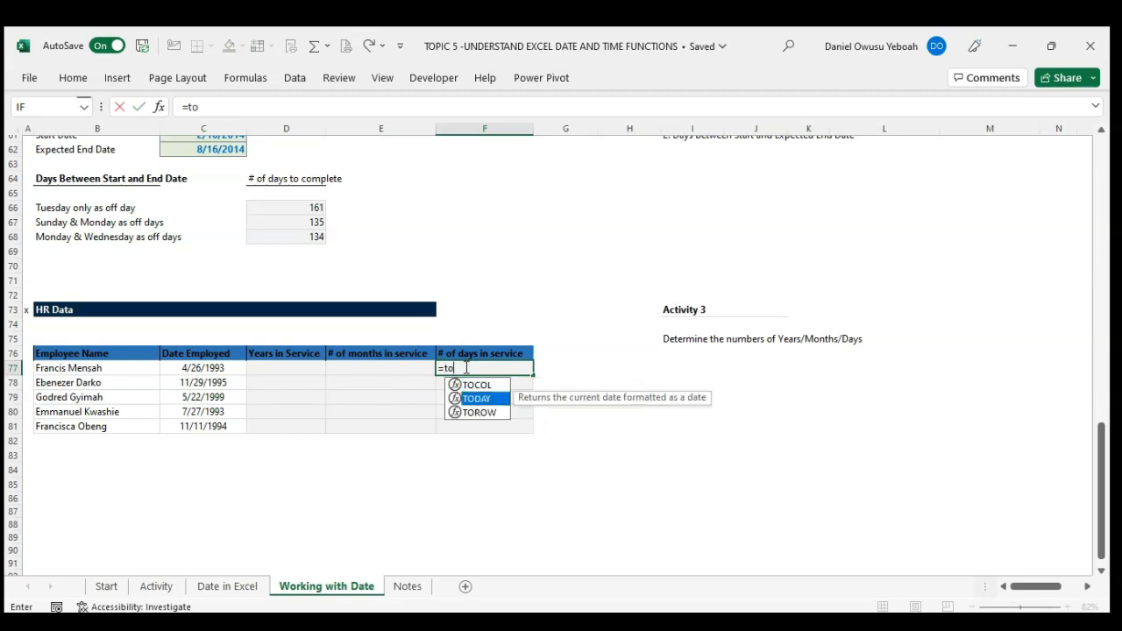
key("Tab")
type(")")
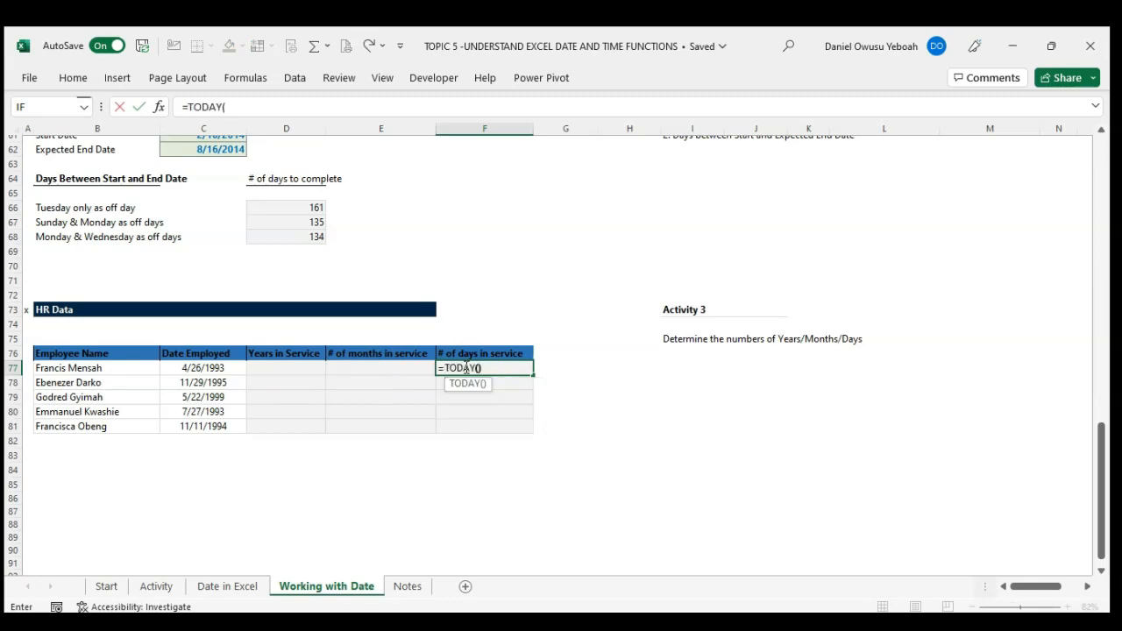
left_click(231, 368)
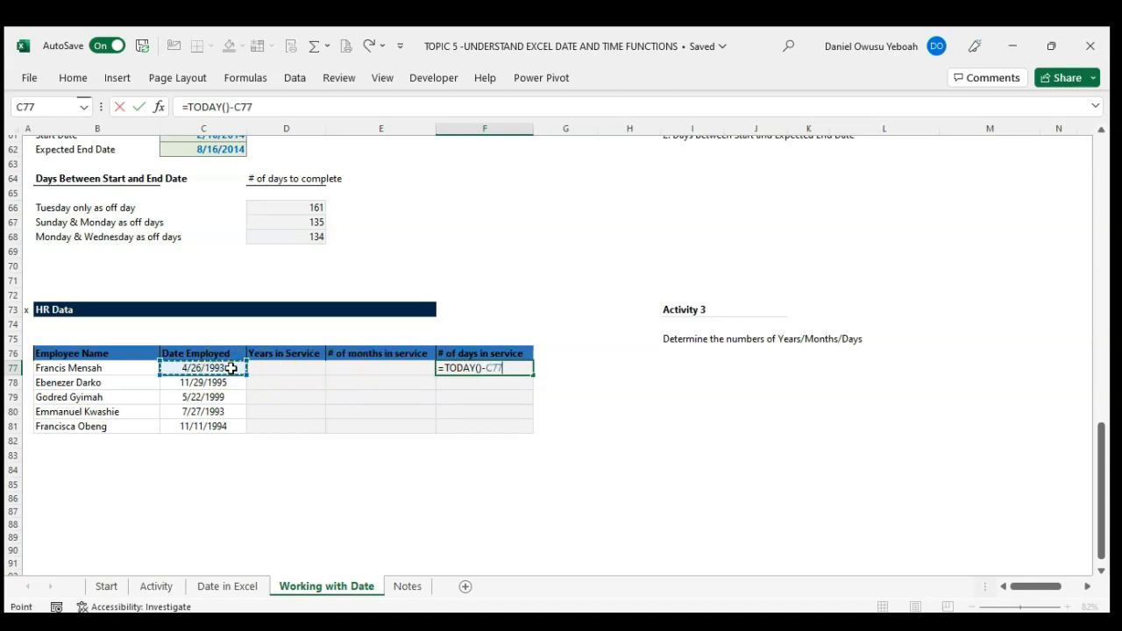
key("Return")
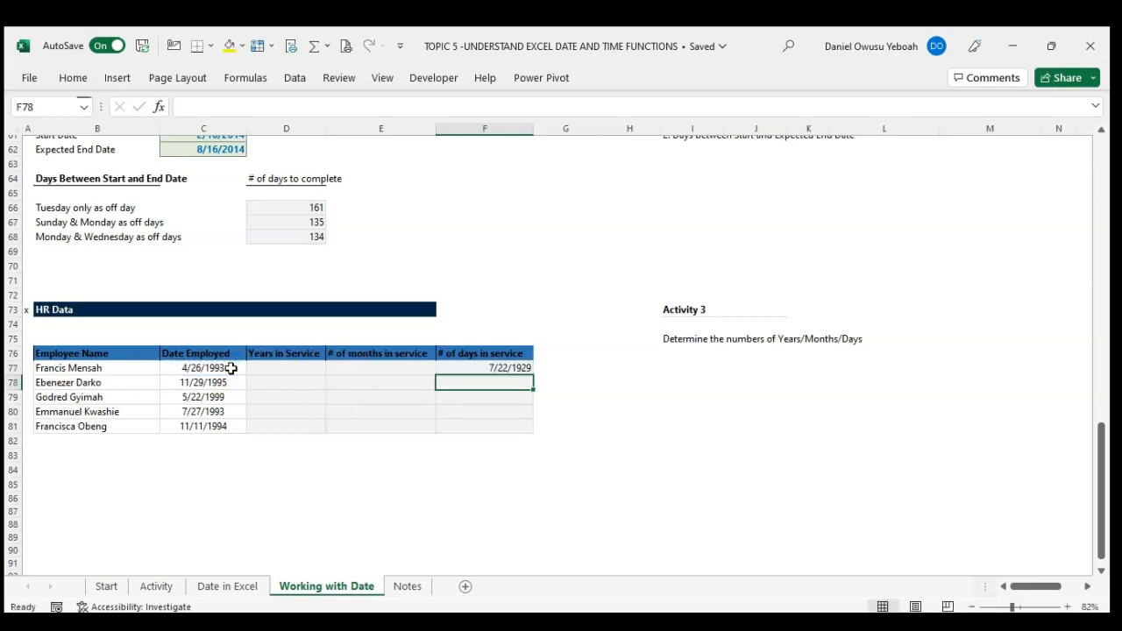
Step: Fill the days-in-service formula from F77 down to F81 and apply the General number format to the range
key("Up")
key("shift+Down")
key("shift+Down")
key("shift+Down")
key("shift+Down")
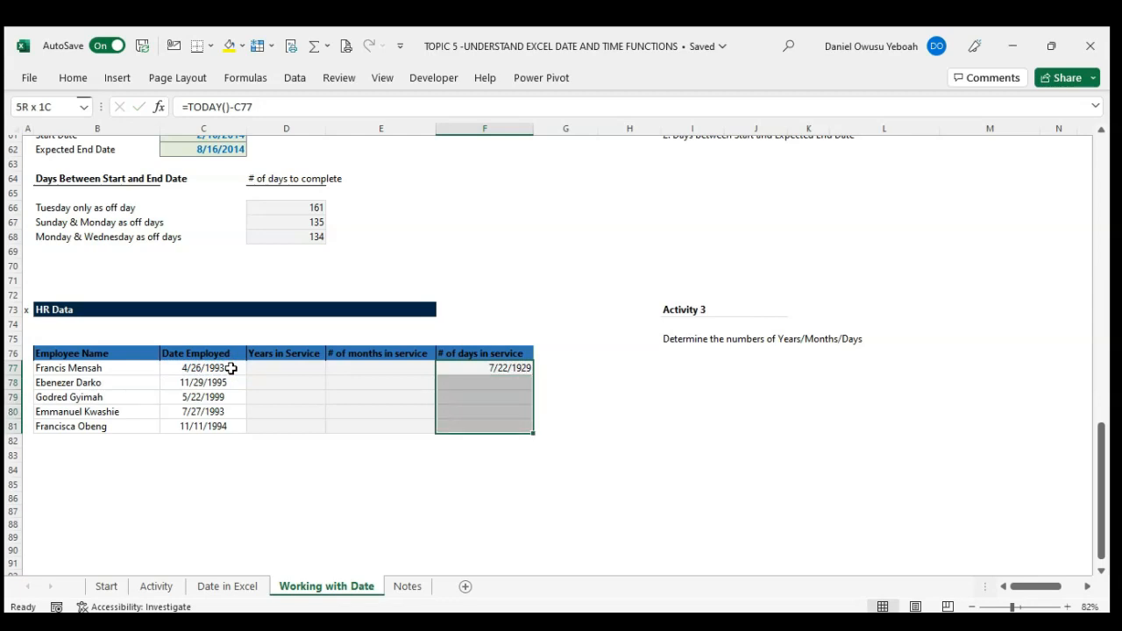
key("ctrl+d")
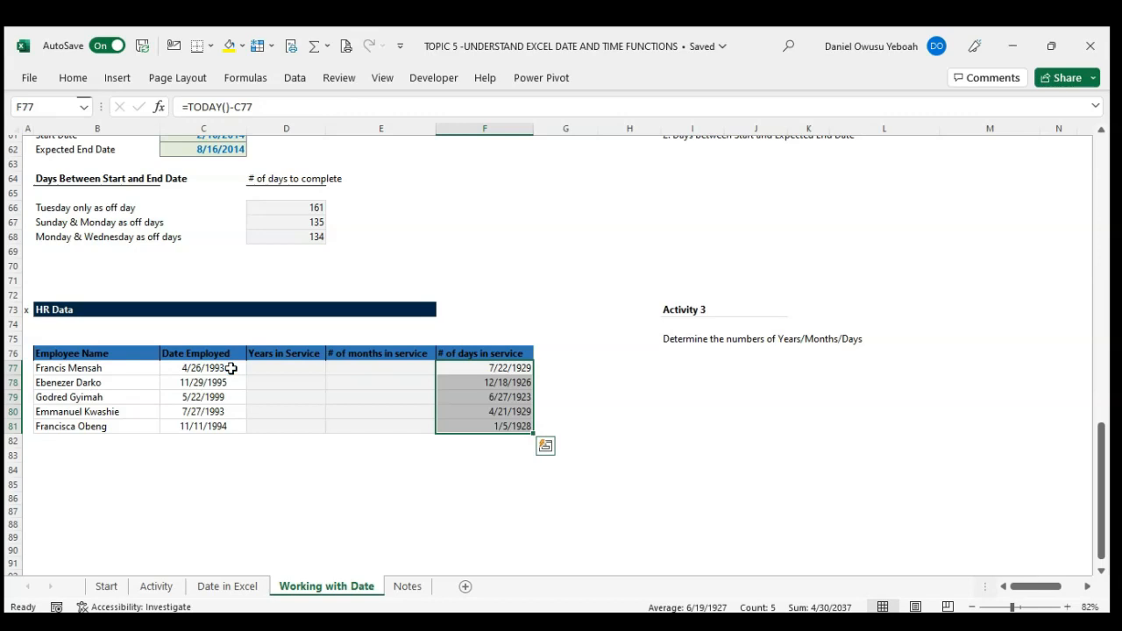
key("ctrl+shift+asciitilde")
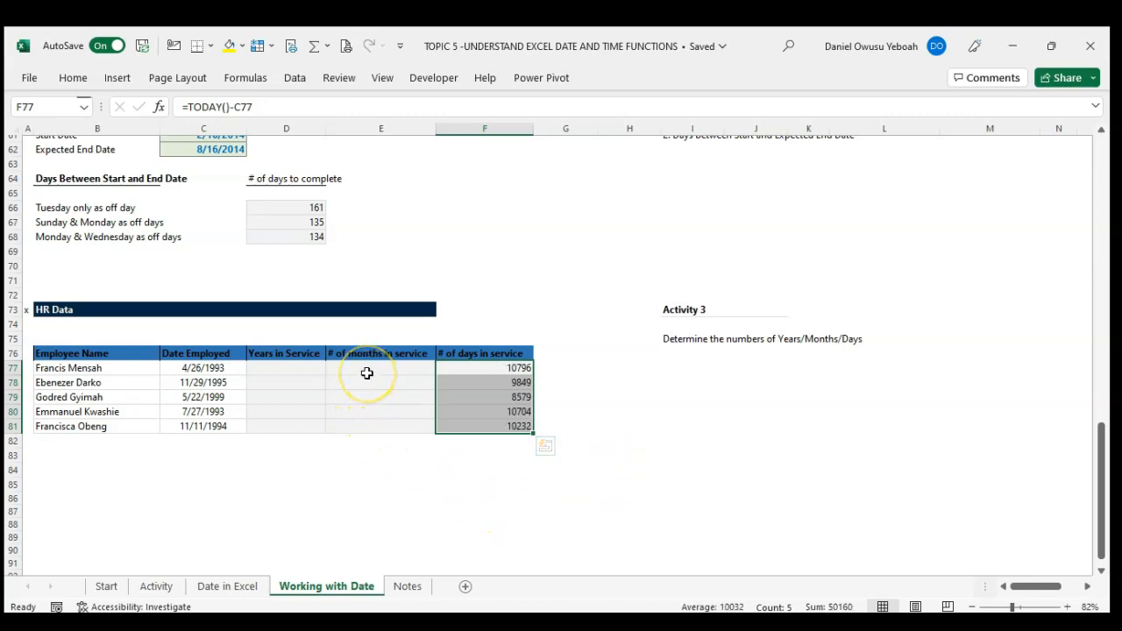
Step: Start a years-in-service formula in D77 of the HR Data table with =YEAR(TODAY())
left_click(291, 367)
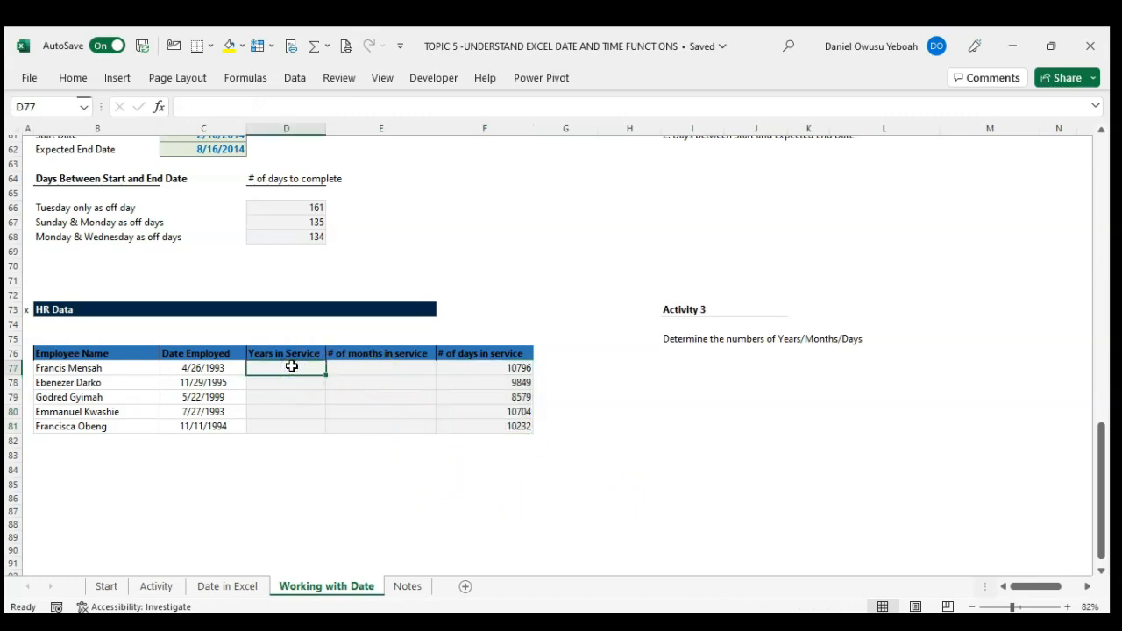
type("=")
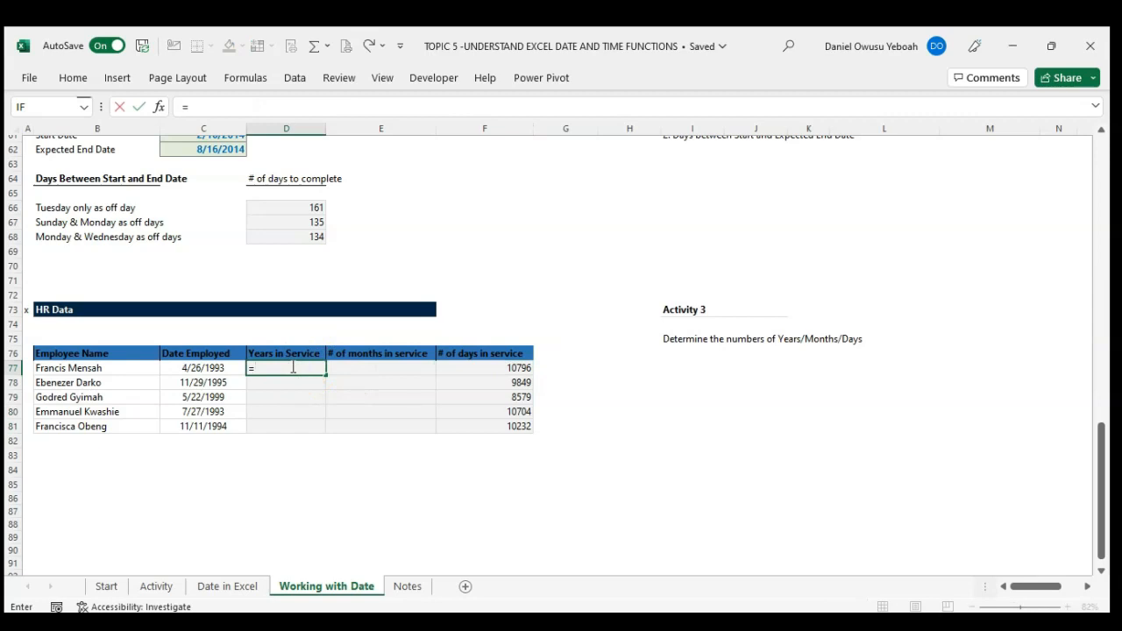
type("t")
key("BackSpace")
type("year")
key("Tab")
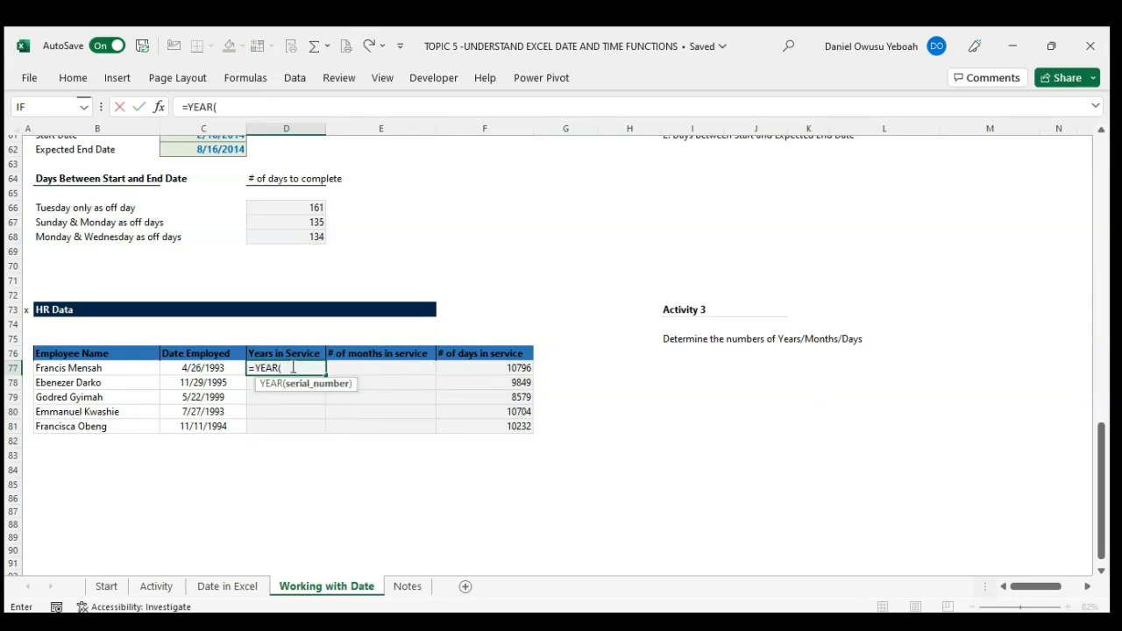
type("to")
key("Down")
key("Tab")
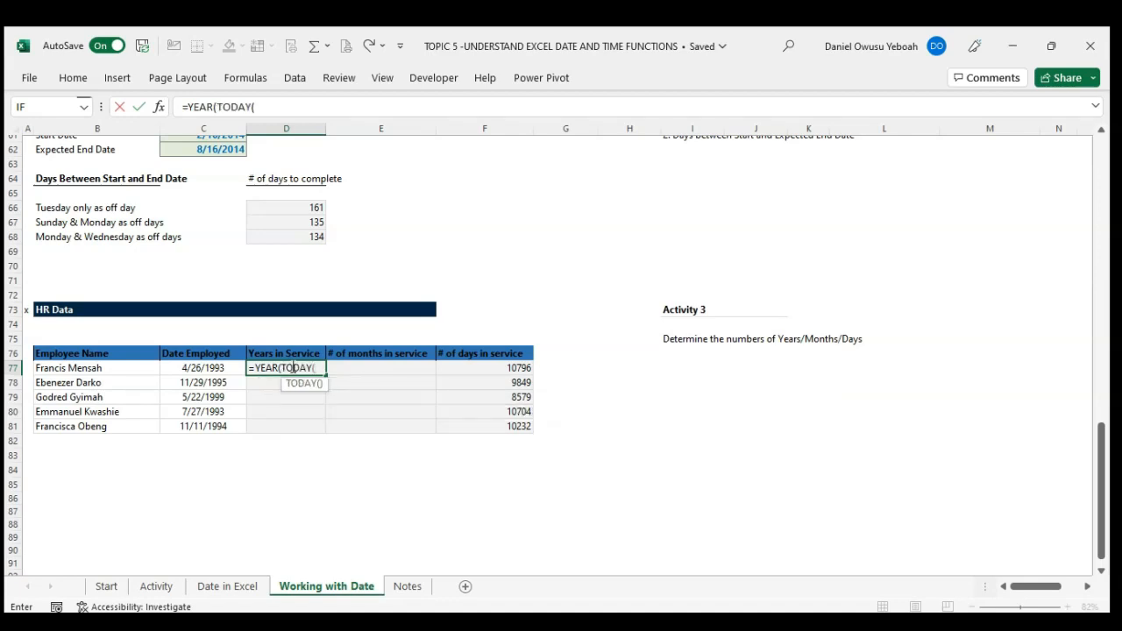
type("))")
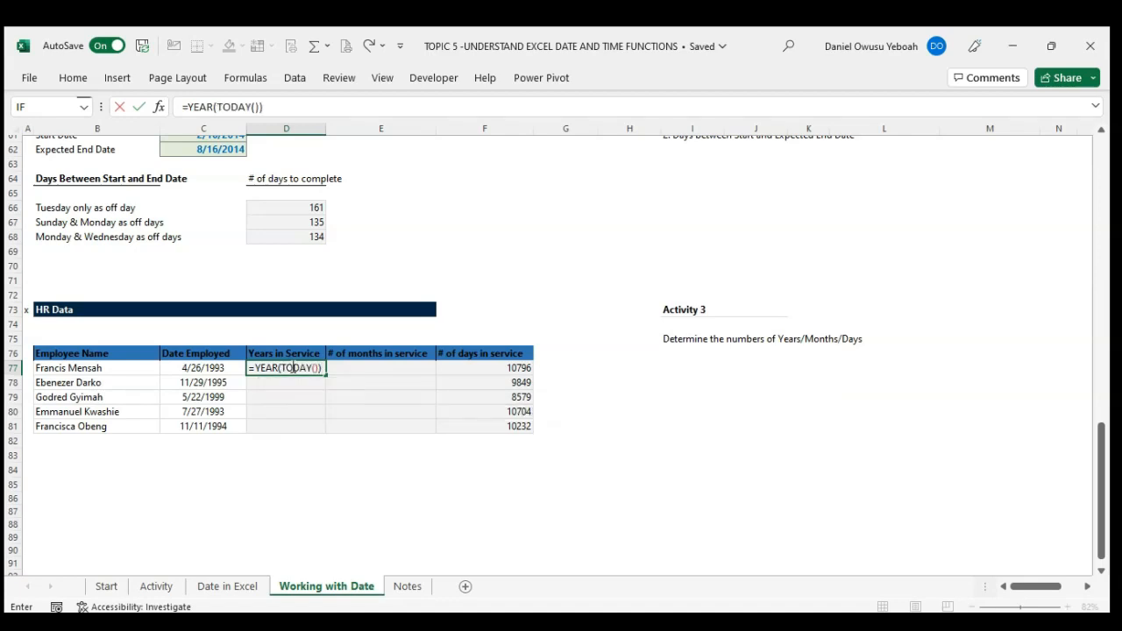
type("-year")
Step: Complete D77's formula by subtracting YEAR(C77), giving =YEAR(TODAY())-YEAR(C77)
key("Tab")
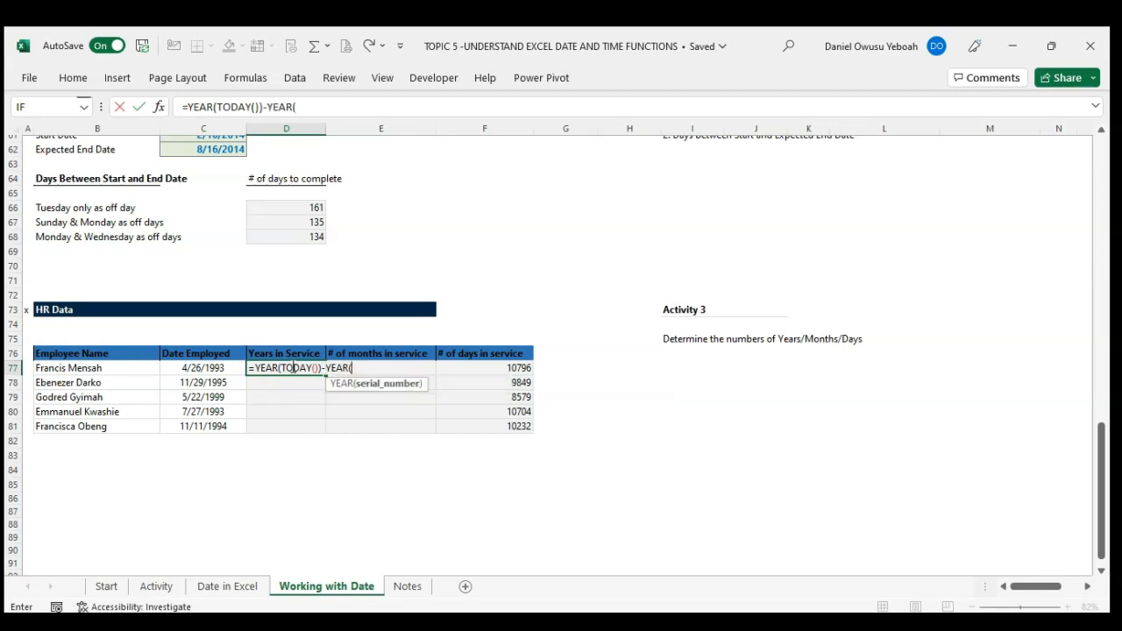
left_click(204, 368)
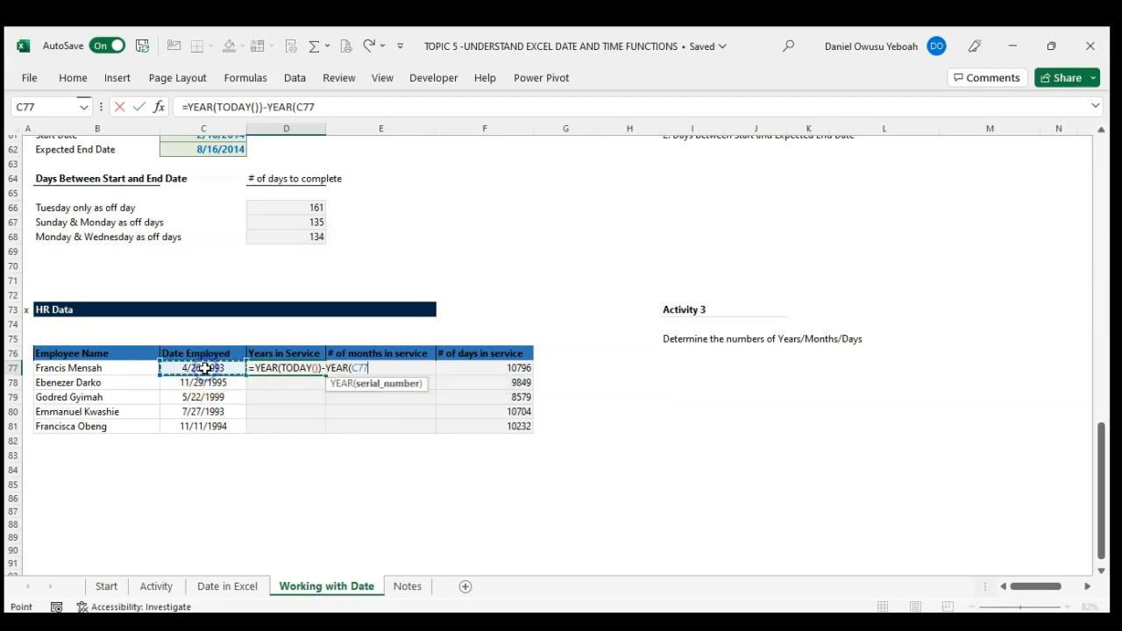
type(")")
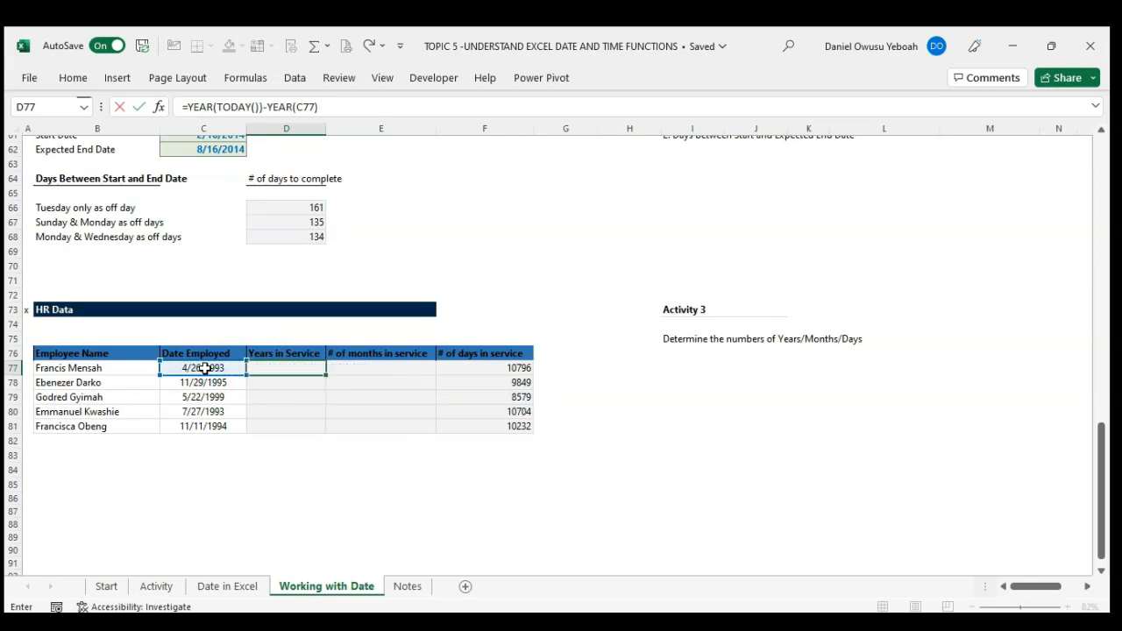
key("Return")
Step: Fill the years-in-service formula from D77 down to D81 and apply the General number format to the range
key("Up")
key("shift+Down")
key("shift+Down")
key("shift+Down")
key("shift+Down")
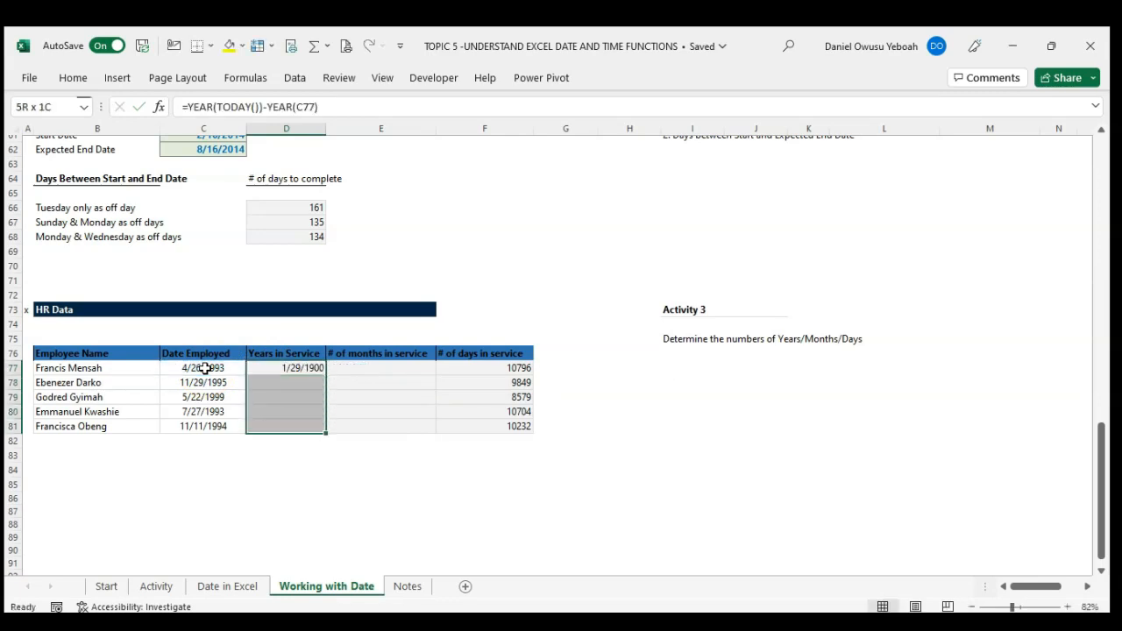
key("ctrl+d")
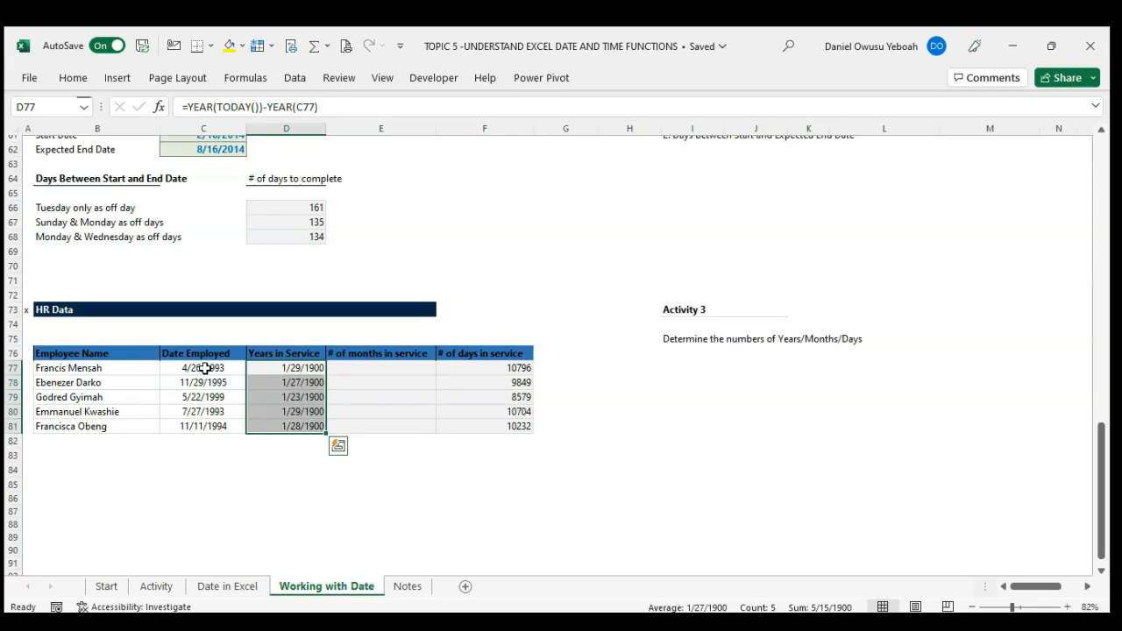
key("ctrl+shift+asciitilde")
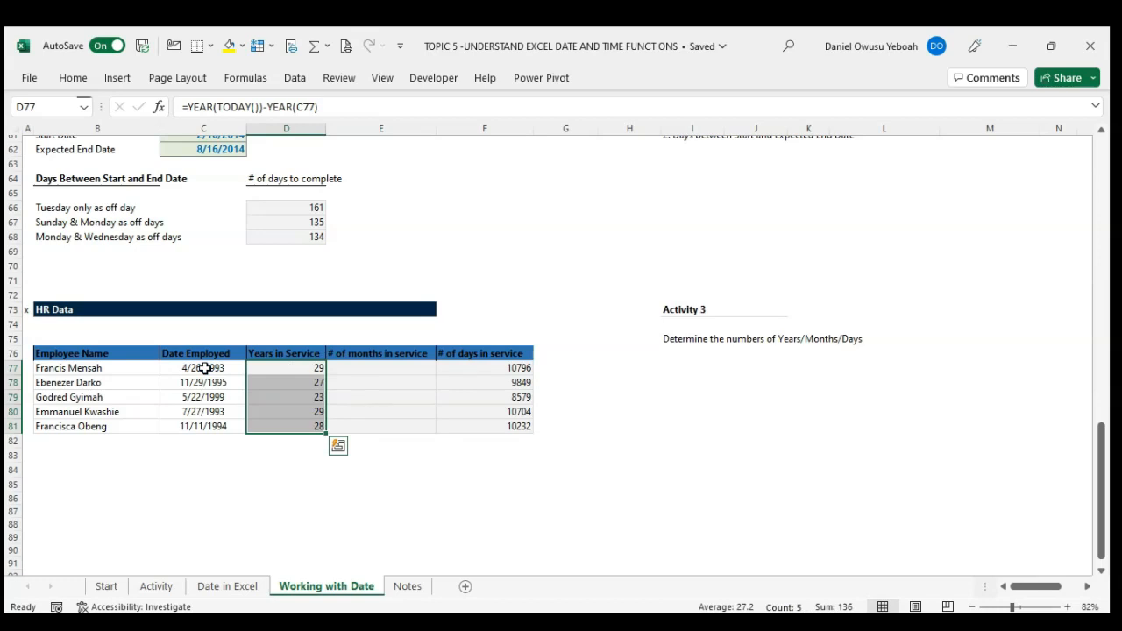
Step: Clear the contents of D77:F81, covering the years, months and days in service columns
key("Right")
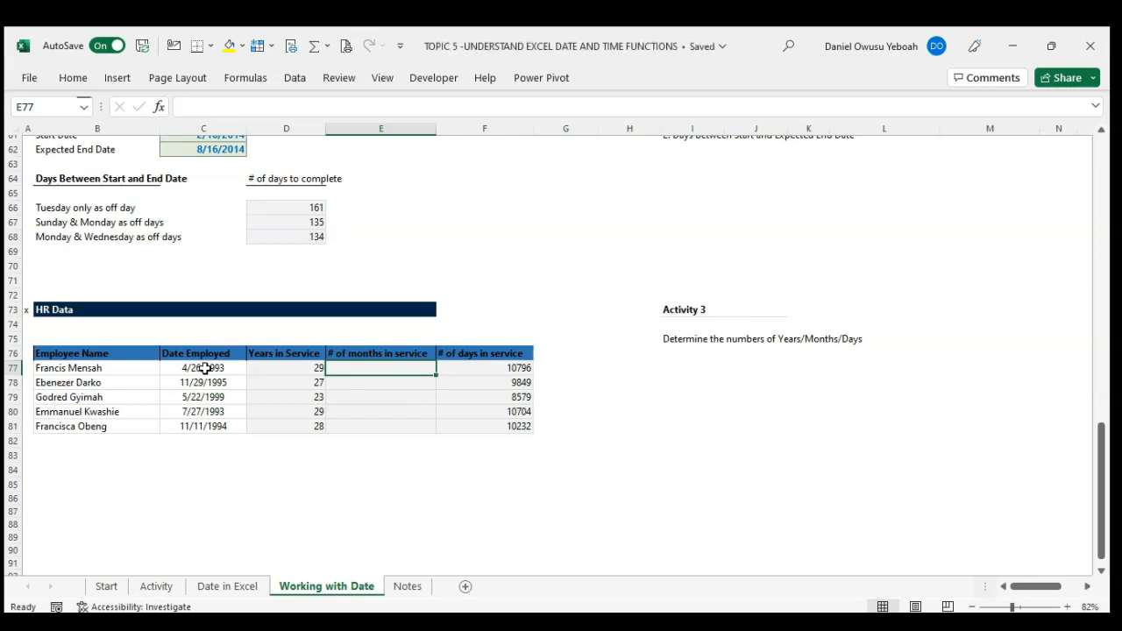
key("Left")
key("shift+Down")
key("shift+Down")
key("shift+Down")
key("shift+Down")
key("shift+Right")
key("shift+Right")
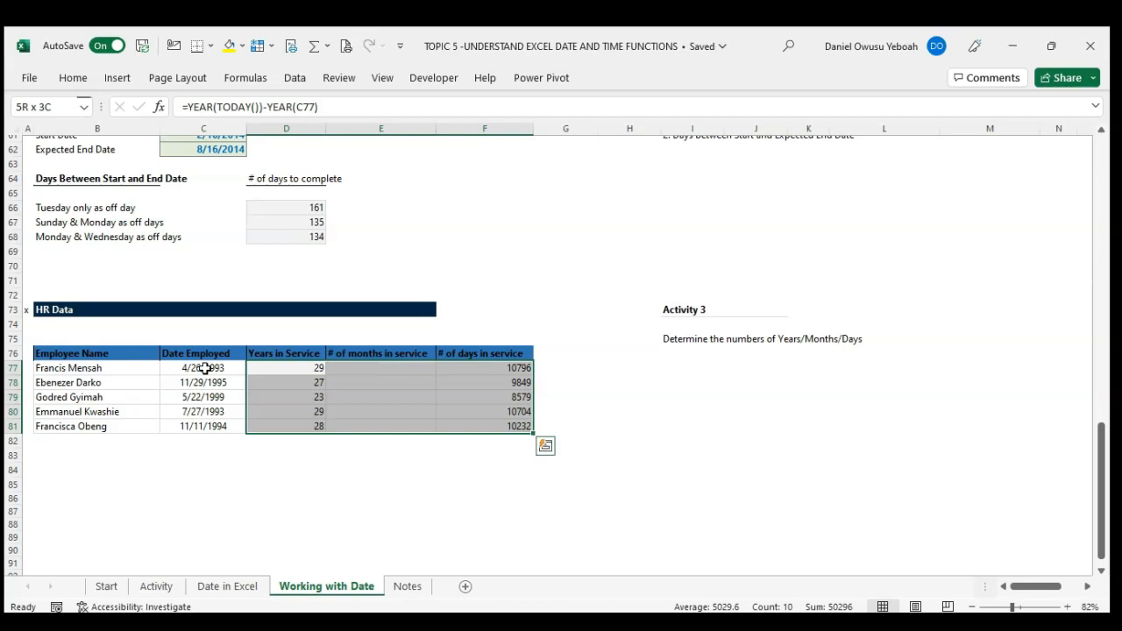
key("Delete")
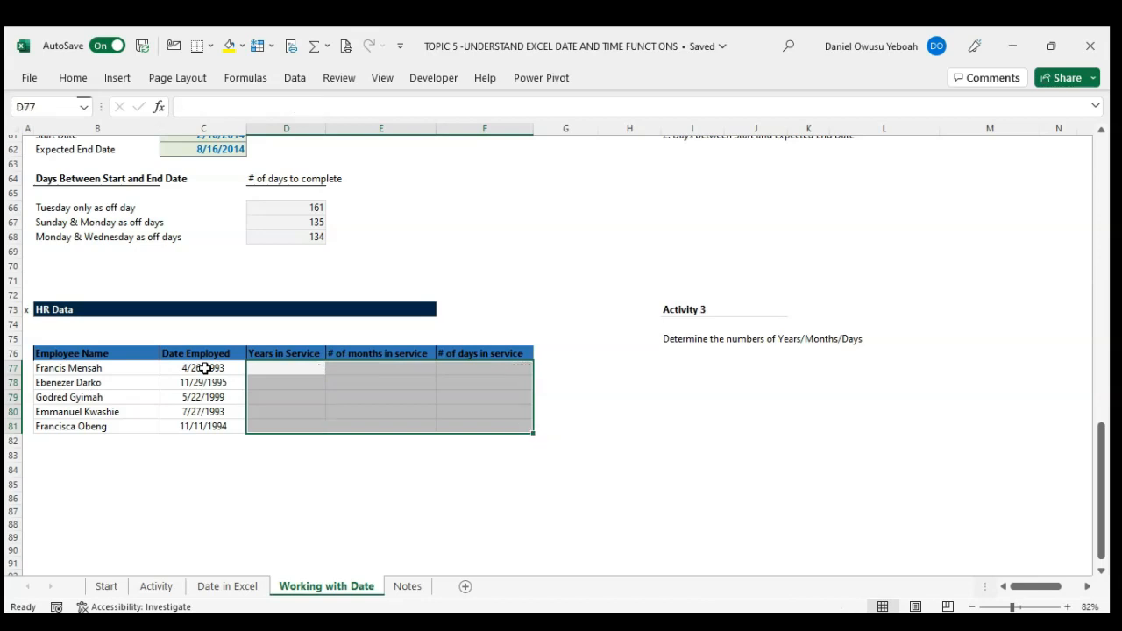
Step: Start a DATEDIF formula in D77 with C77 as the start date and TODAY() as the end date
left_click(276, 366)
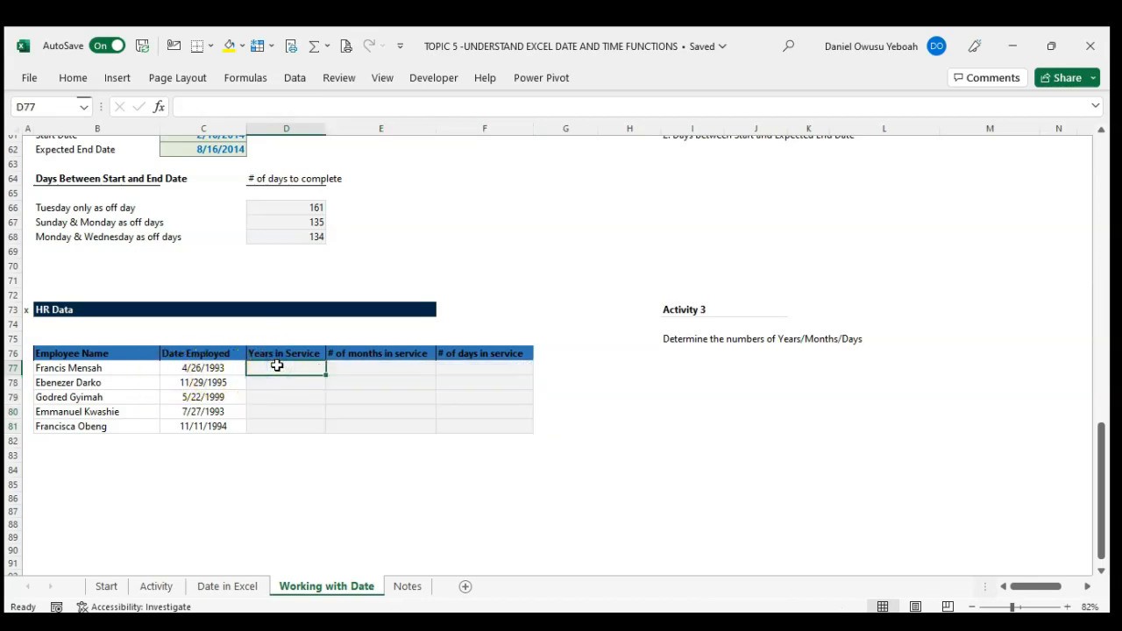
type("=")
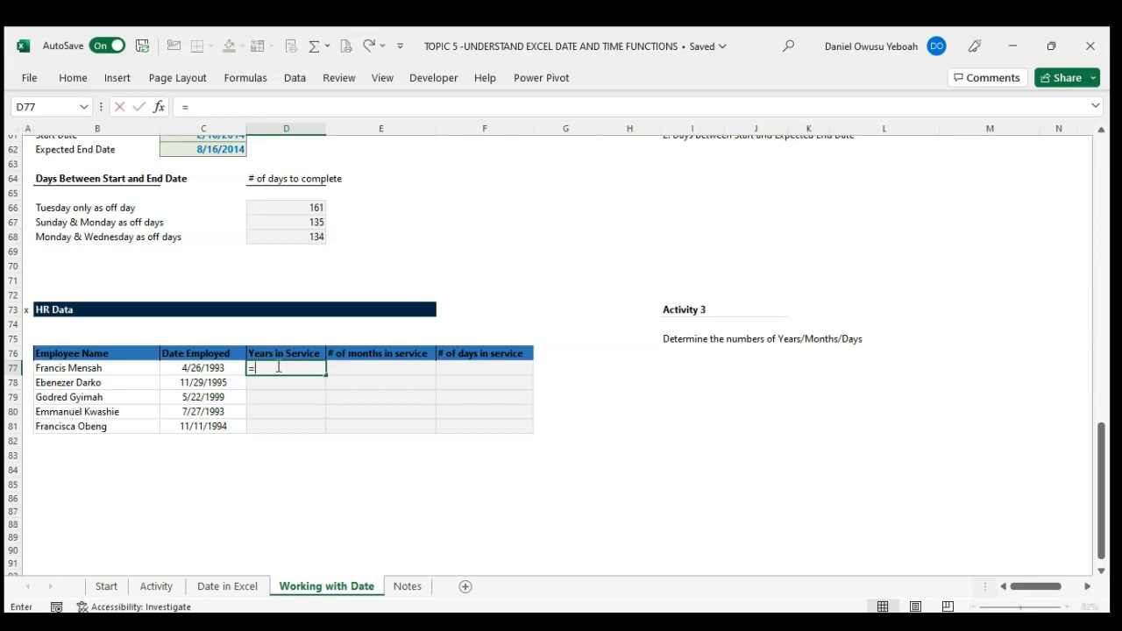
type("date")
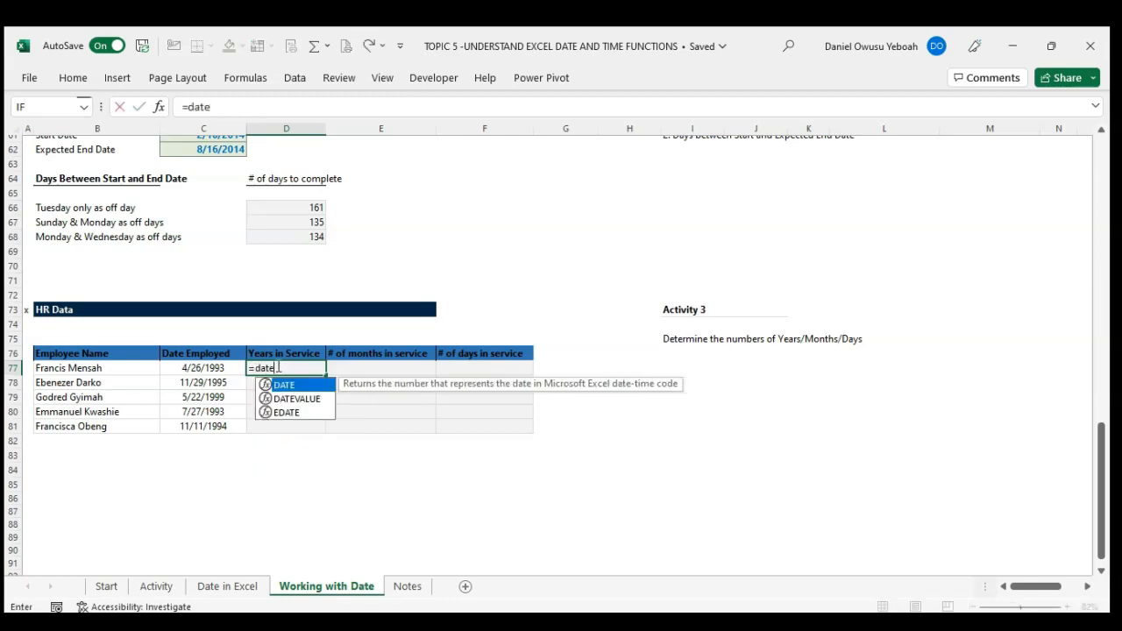
type("dif")
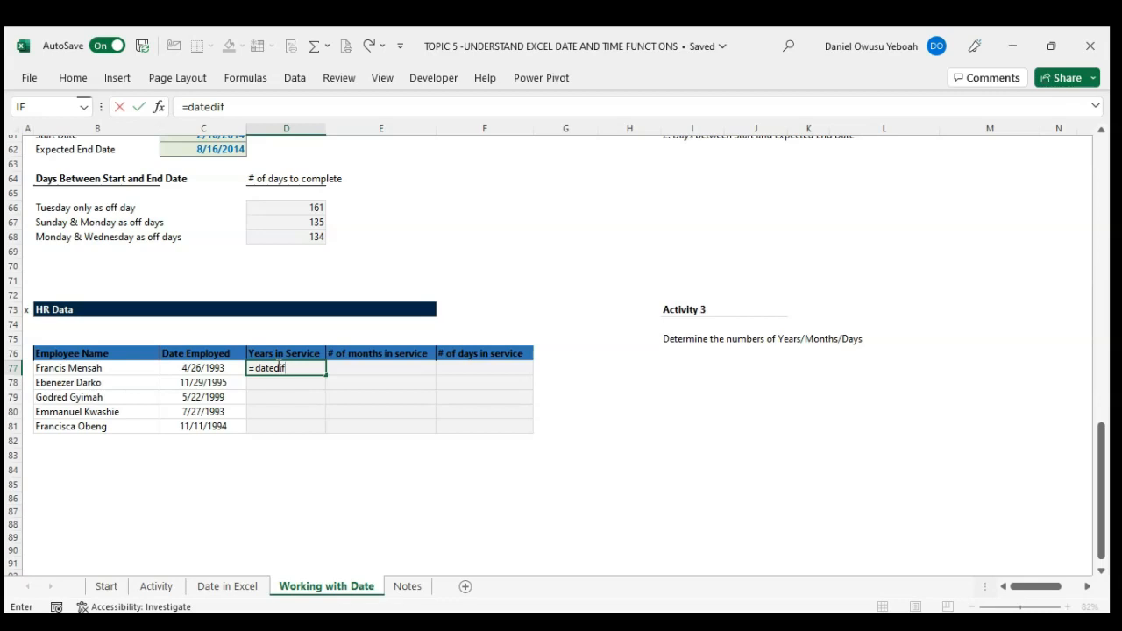
type("(")
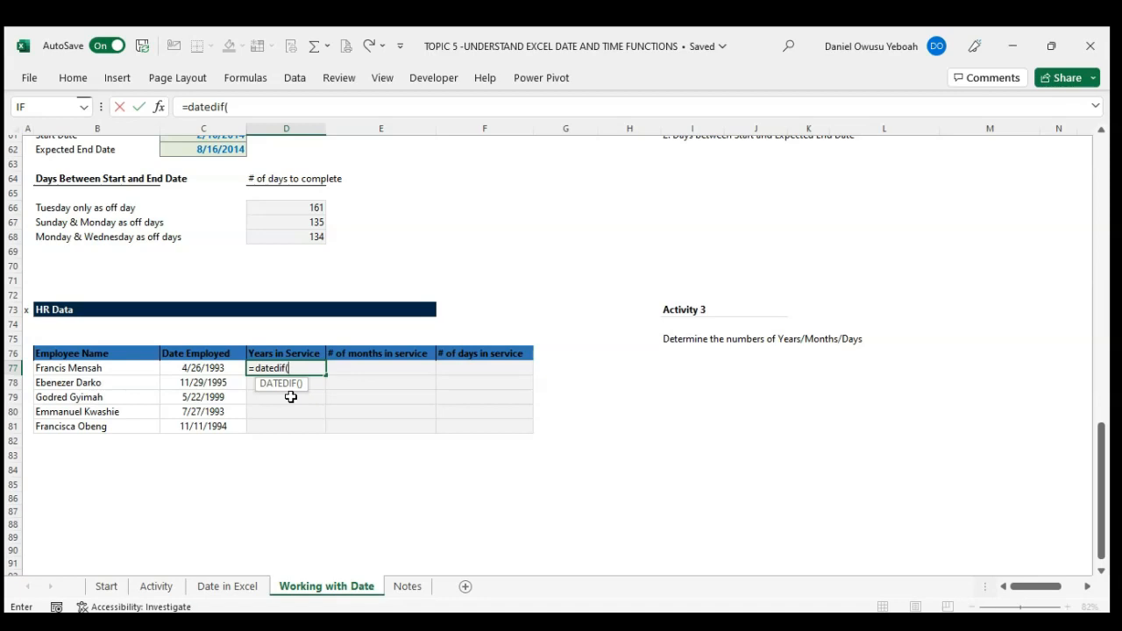
left_click(221, 369)
type(",")
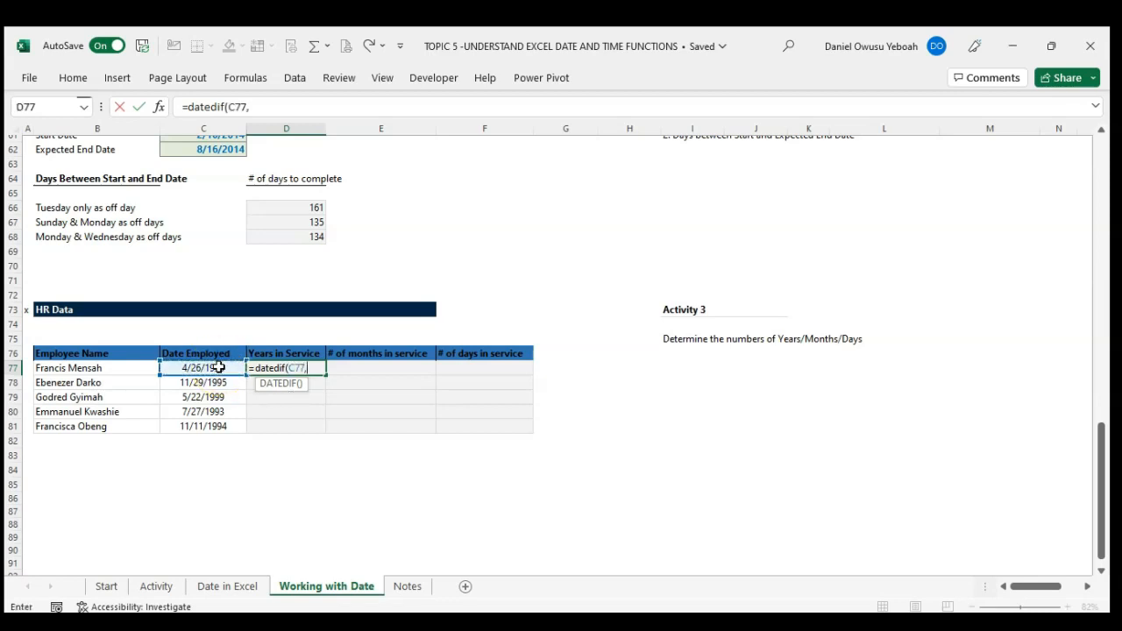
type("toda")
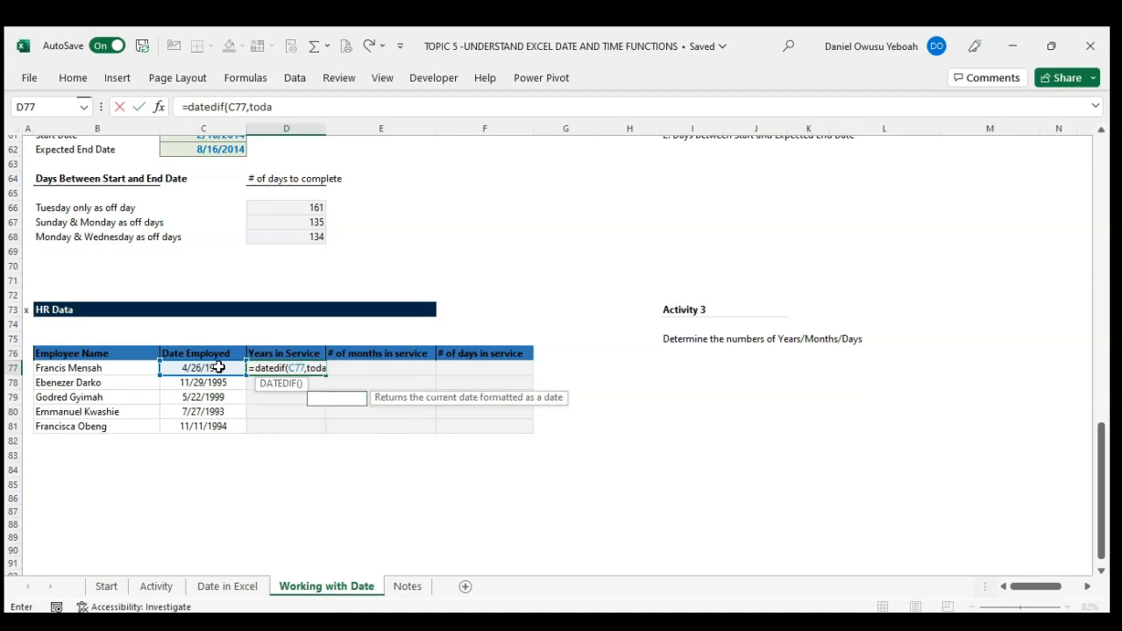
key("Tab")
type(")")
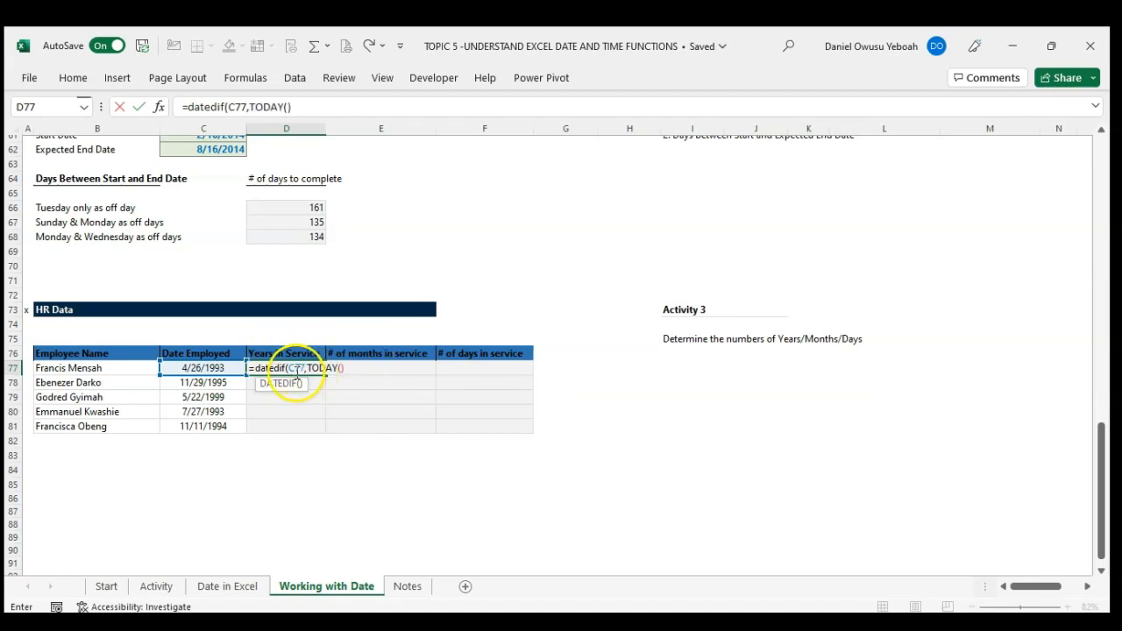
type(",")
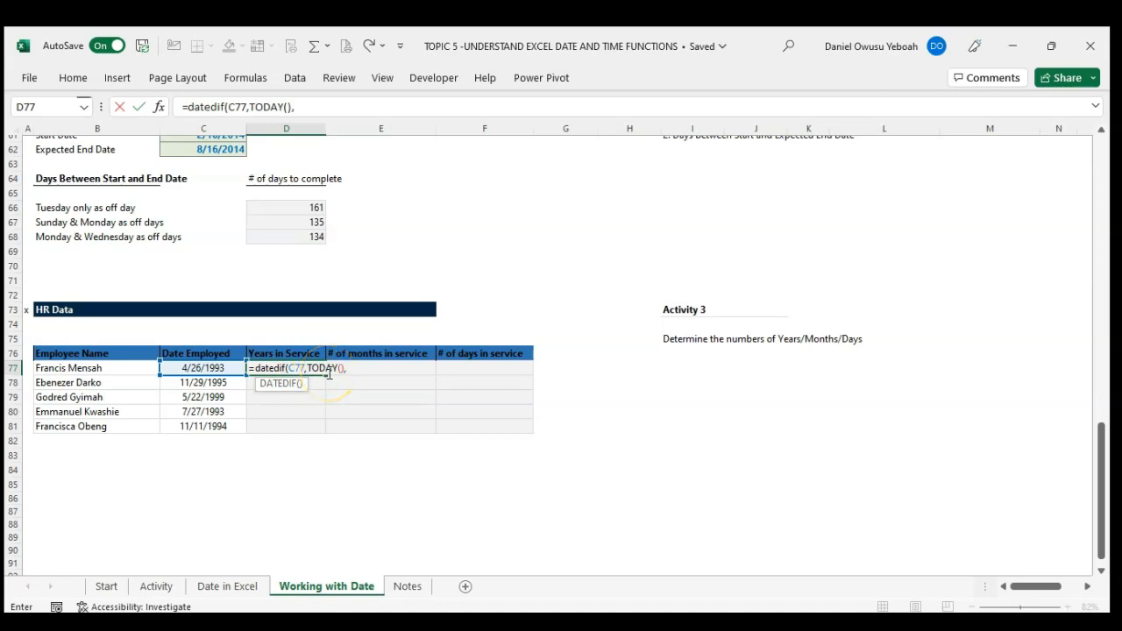
type("\"Y\")")
Step: Complete D77's DATEDIF formula with the unit "Y" and fill it down to D81
key("Return")
left_click(323, 370)
left_click_drag(325, 375, 325, 428)
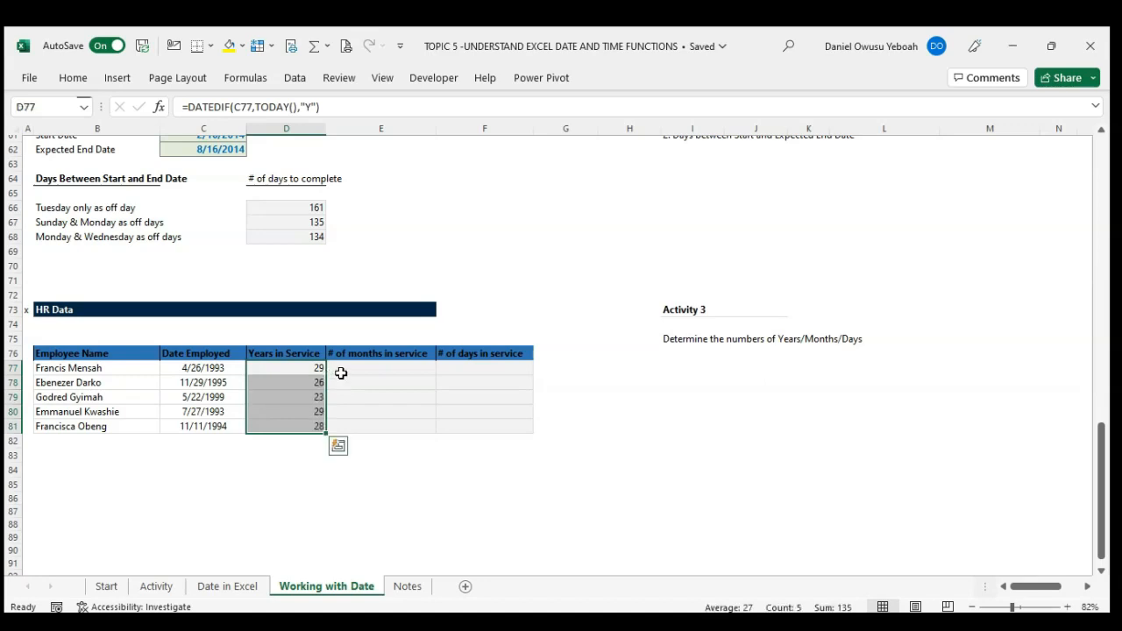
Step: Start a DATEDIF formula in E77 for months in service, with C77 as start date and TODAY() as end date
left_click(344, 371)
type("=")
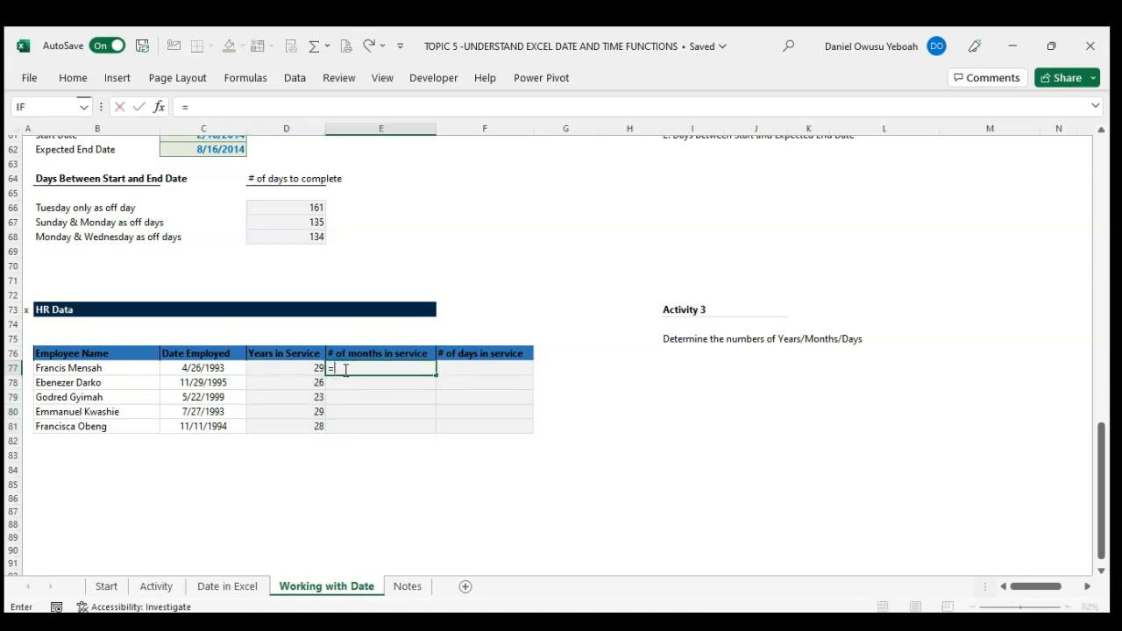
type("date")
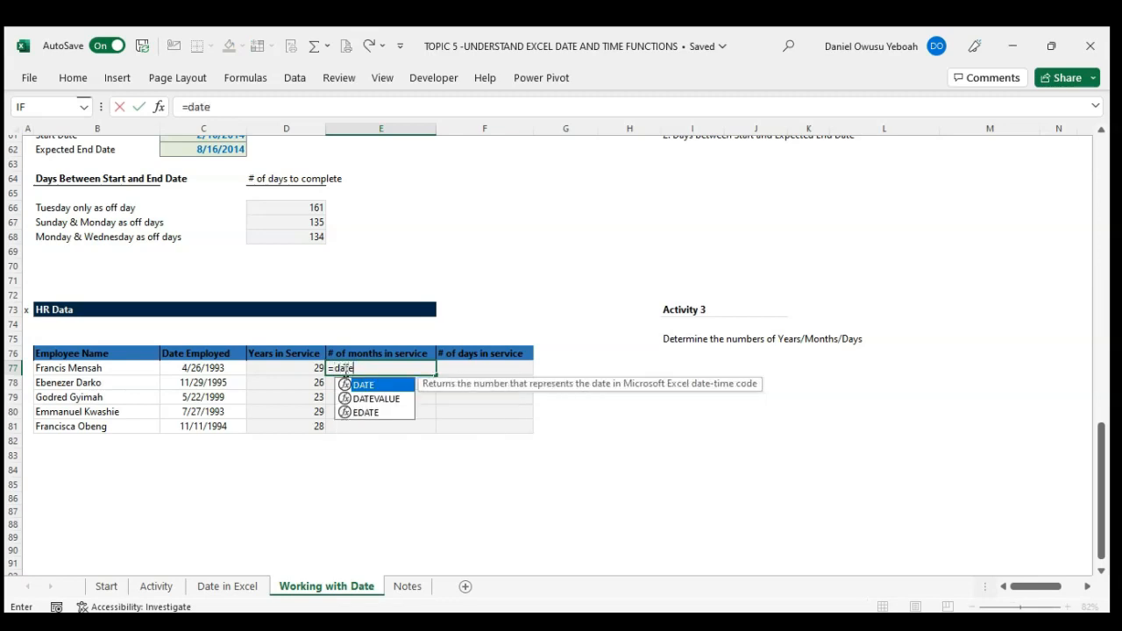
type("dif(")
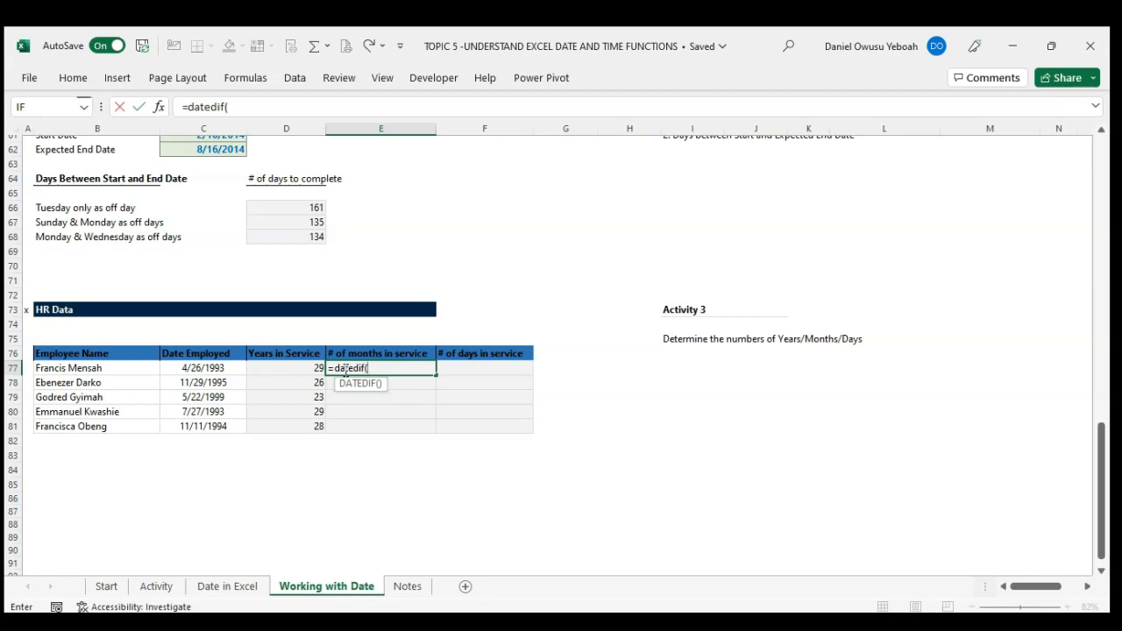
left_click(182, 369)
type(",tod")
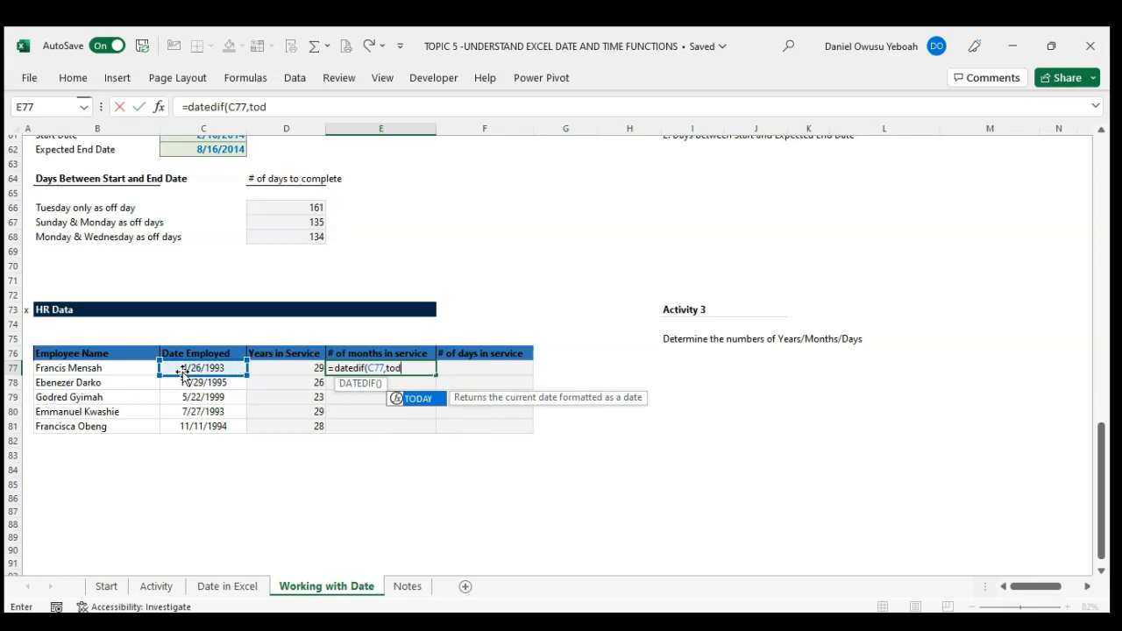
key("Tab")
type("),")
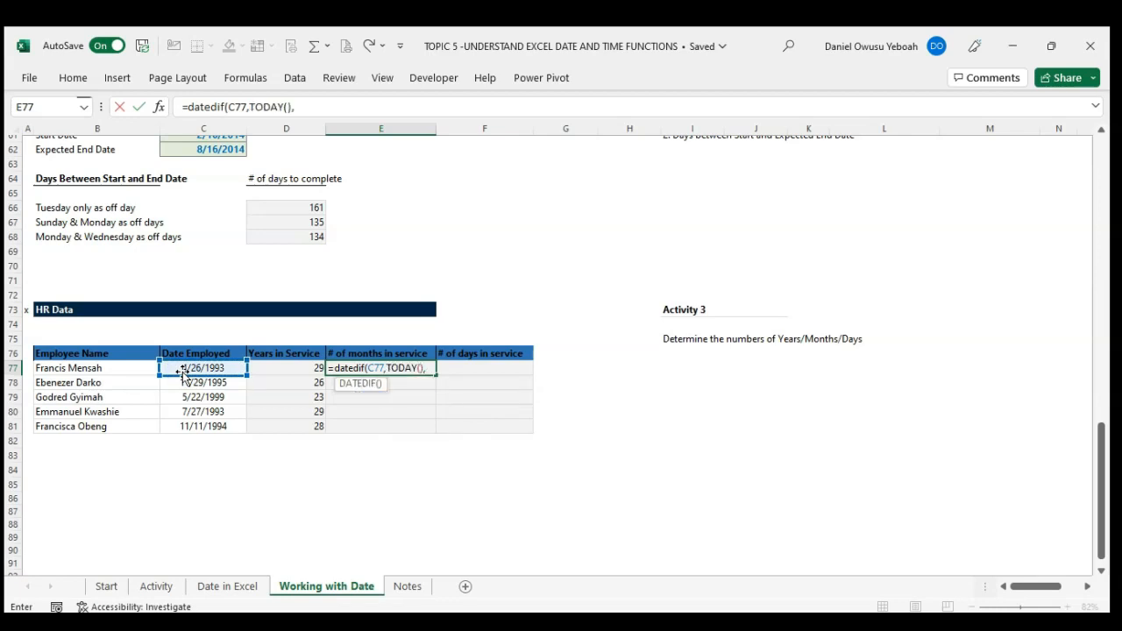
type("\"M\")")
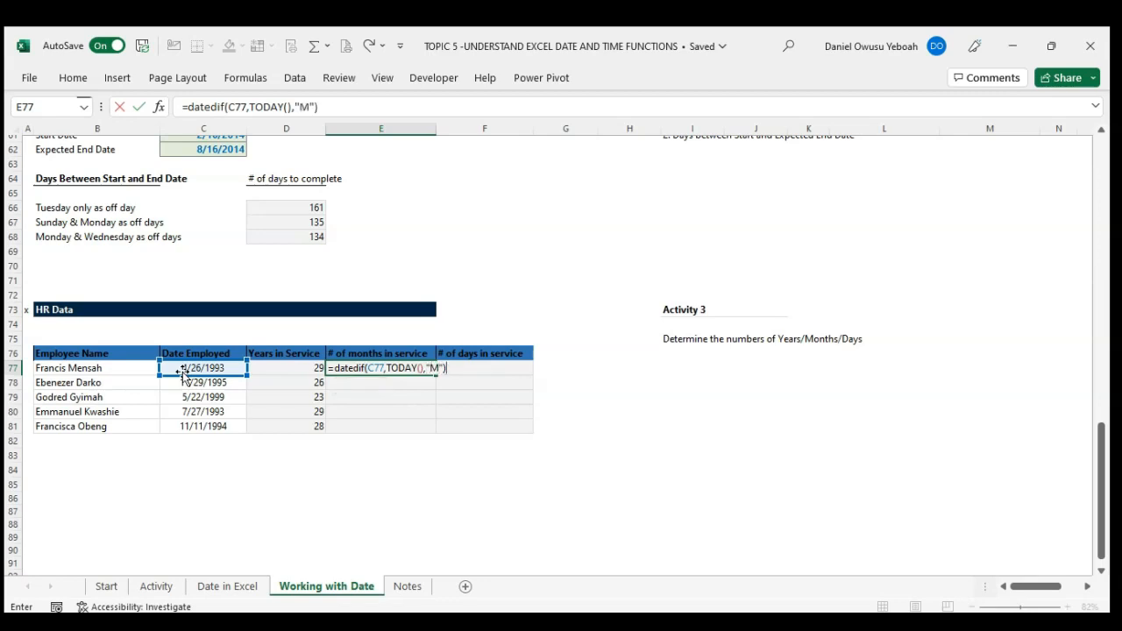
Step: Complete E77's DATEDIF formula with the unit "M" and fill it down to E81
key("Return")
key("Up")
key("shift+Down")
key("shift+Down")
key("shift+Down")
key("shift+Down")
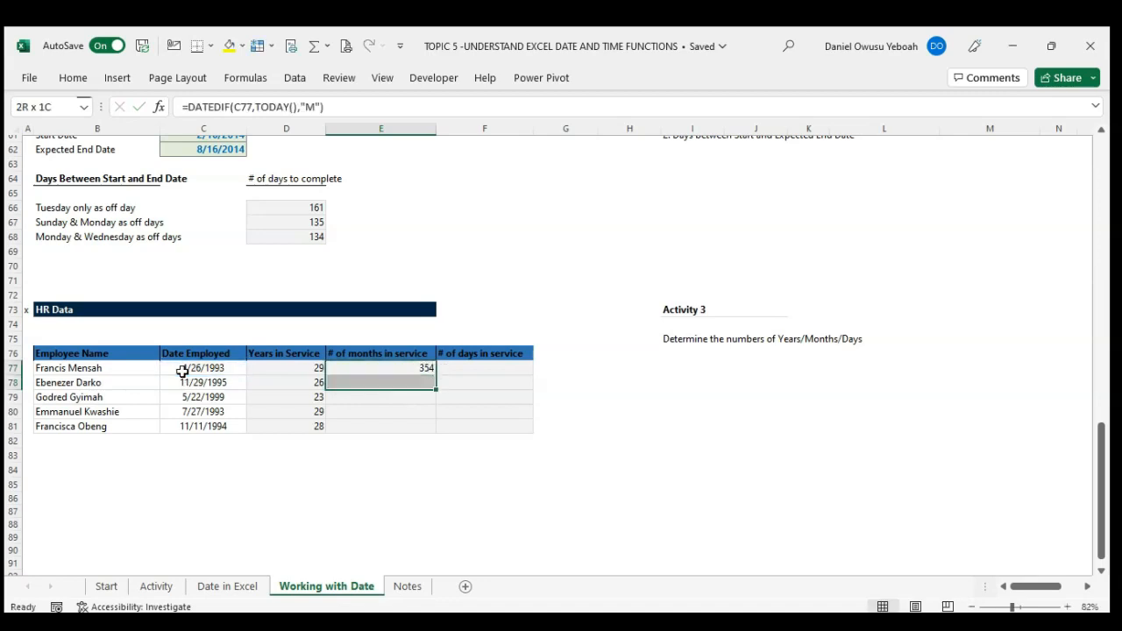
key("ctrl+d")
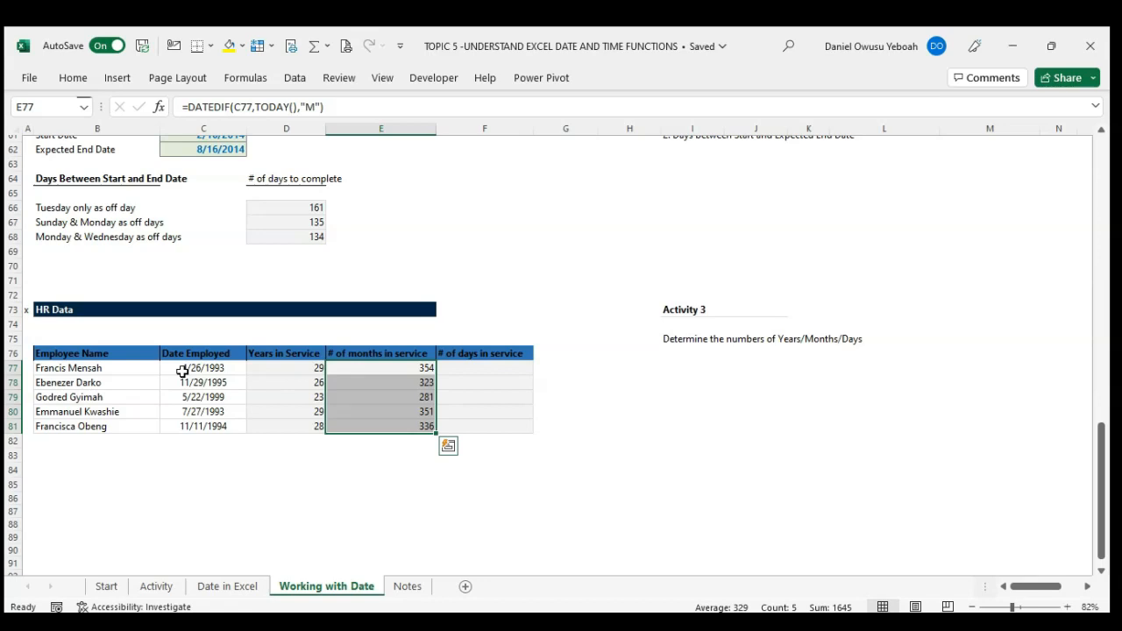
Step: Start a DATEDIF formula in F77 for days in service, with C77 as start date and "11/16/22" as end date
key("Right")
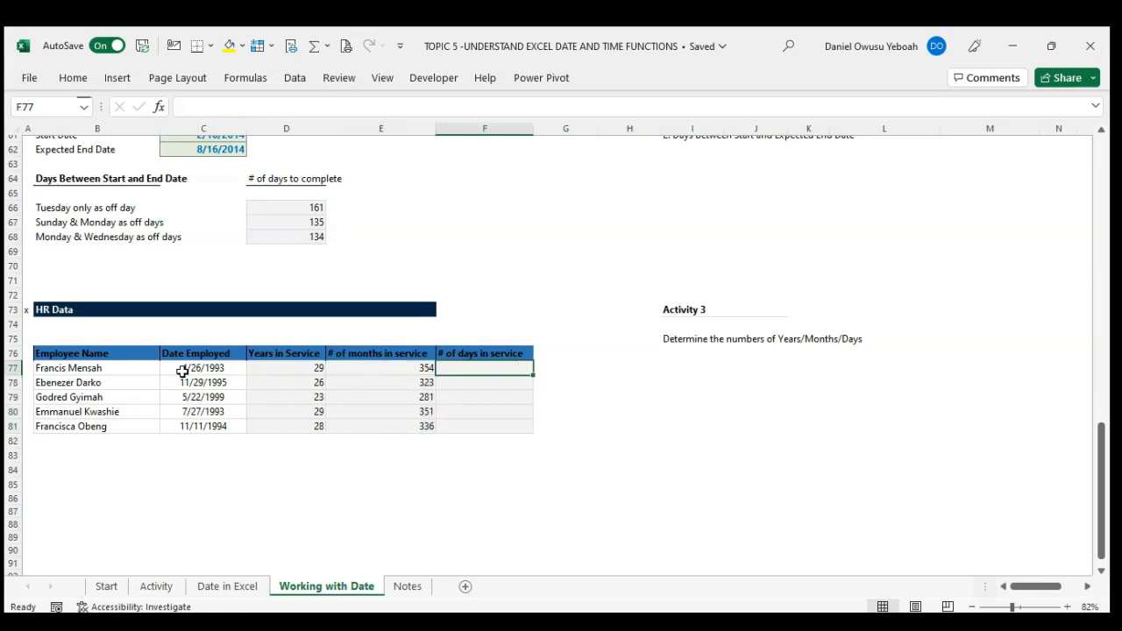
type("=date")
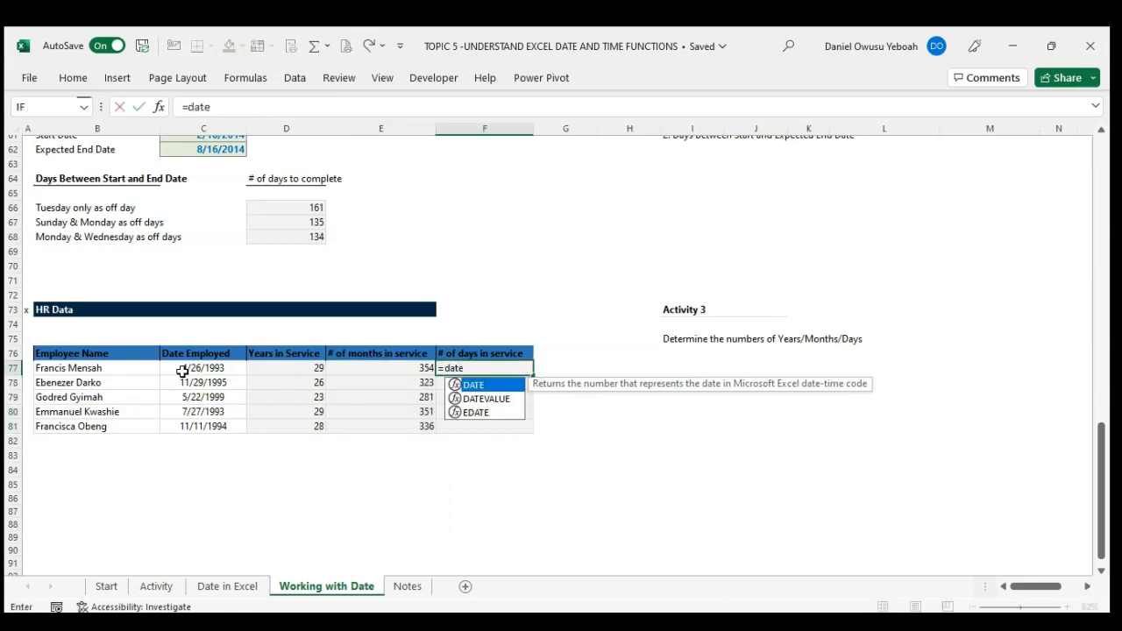
type("dif(")
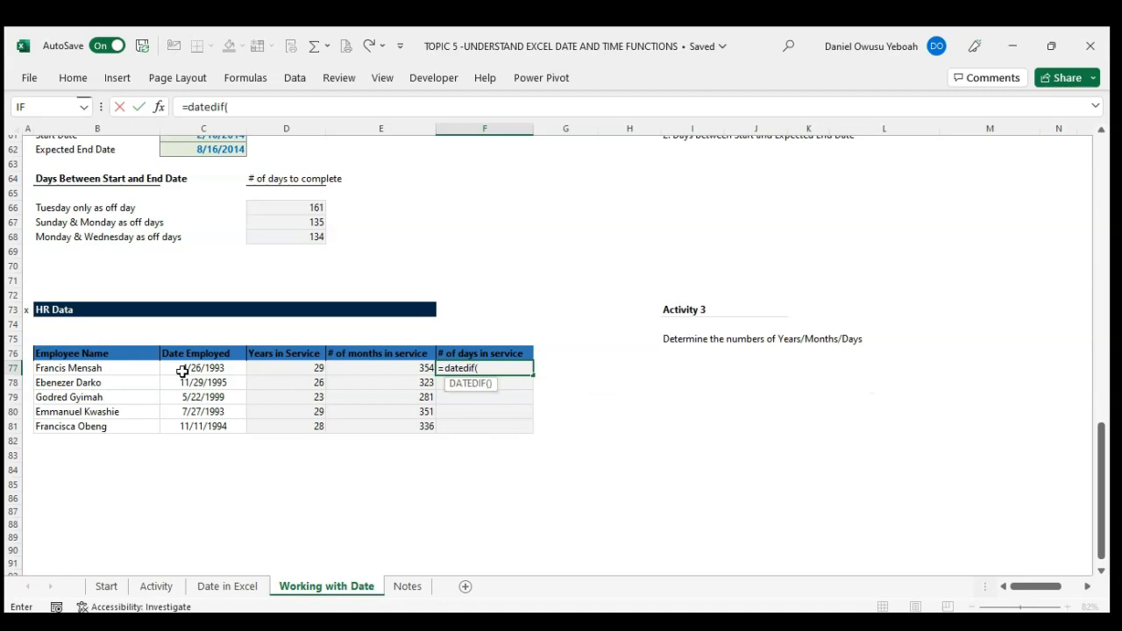
left_click(182, 370)
type(",")
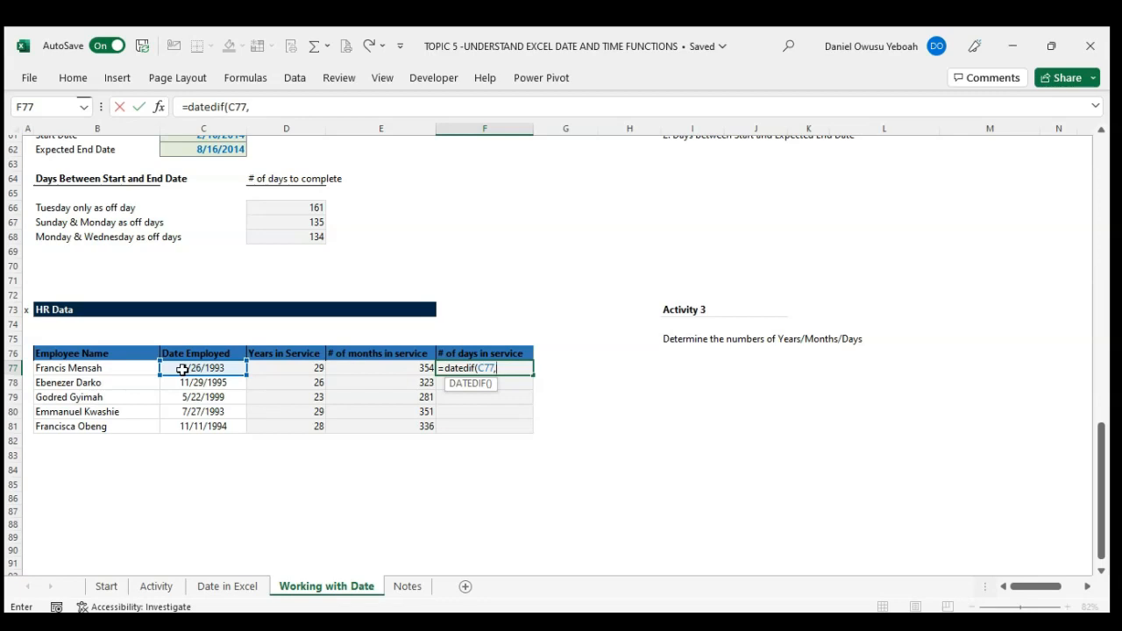
type("\"11/16")
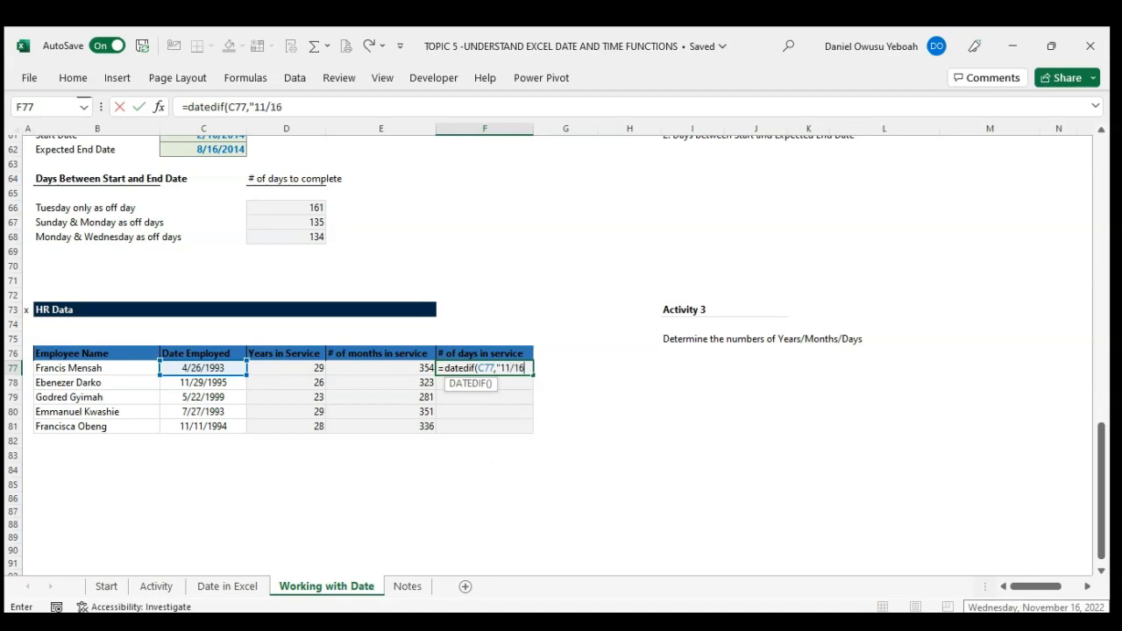
type("/22")
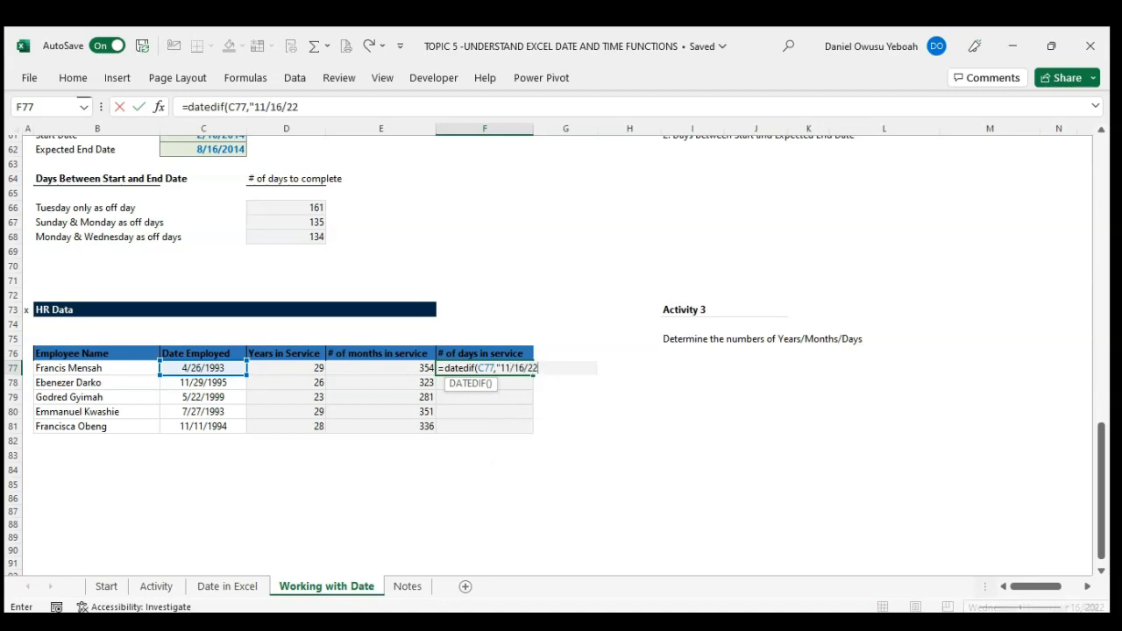
type("\",\"D\")")
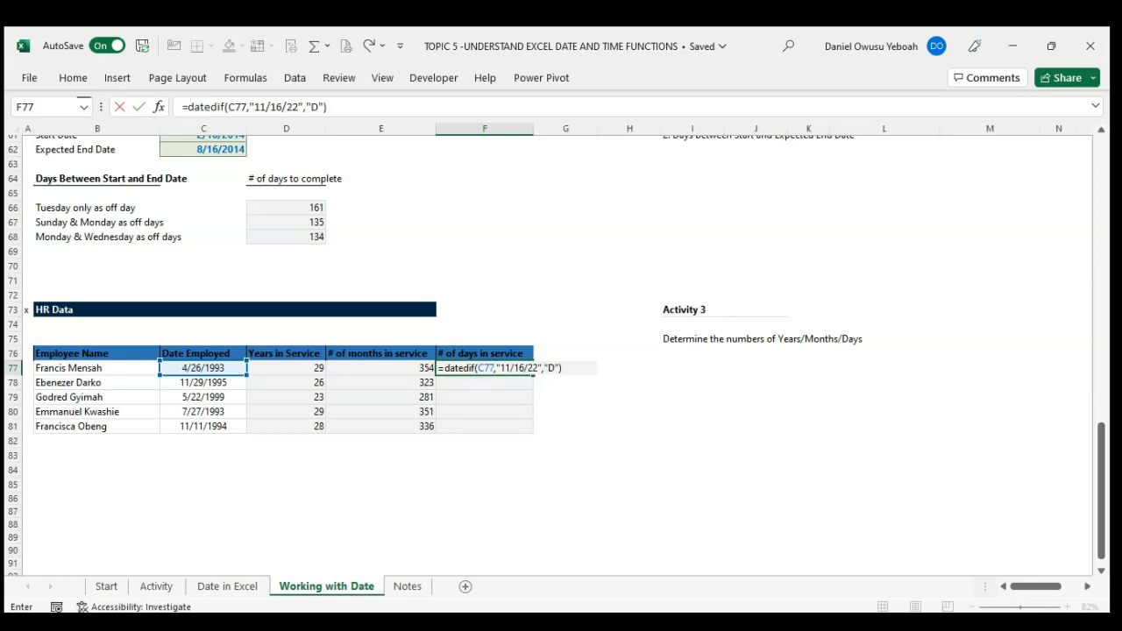
Step: Complete F77's DATEDIF formula with the unit "D" and fill it down to F81
key("Return")
key("Up")
key("shift+Down")
key("shift+Down")
key("shift+Down")
key("shift+Down")
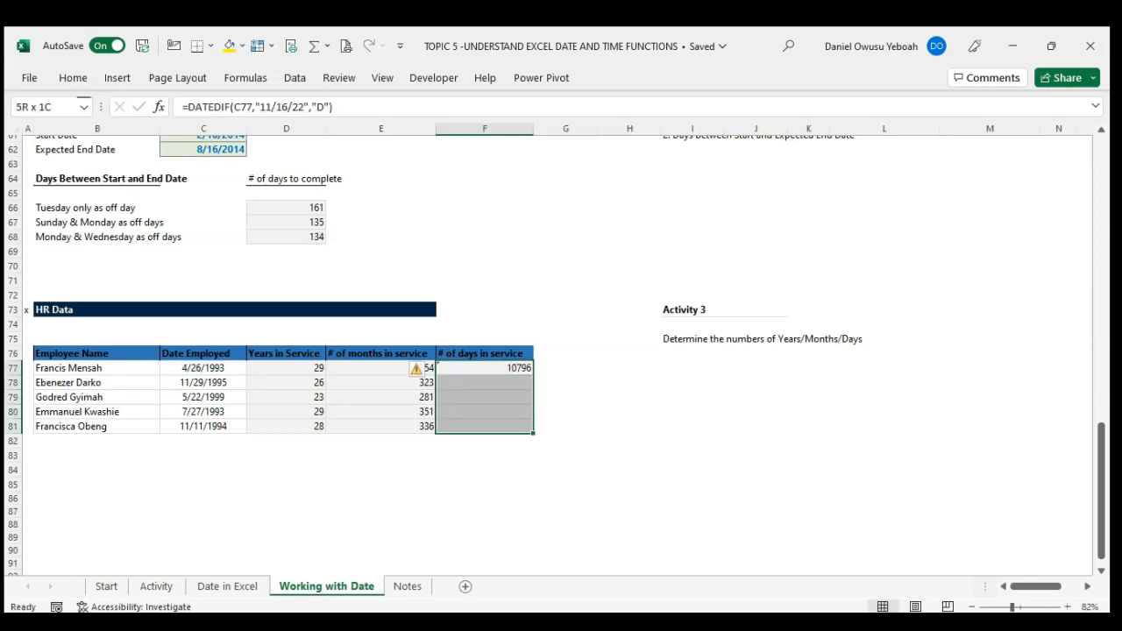
key("ctrl+d")
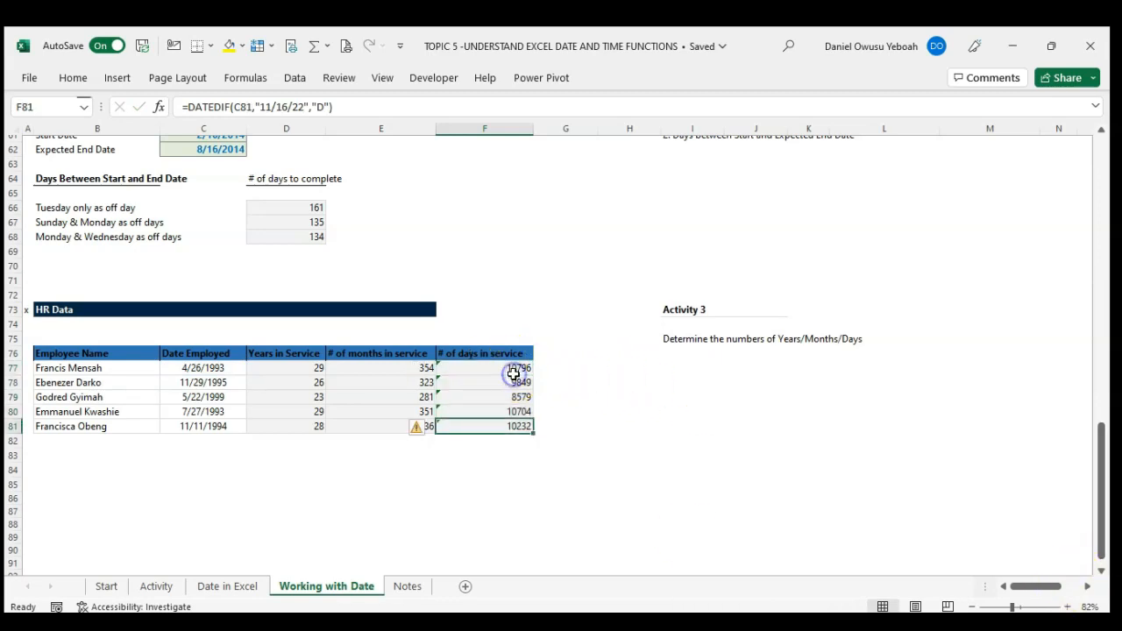
Step: Inspect the typed end date in F77's formula without editing it, and go to the Start sheet
double_click(514, 369)
left_click(508, 369)
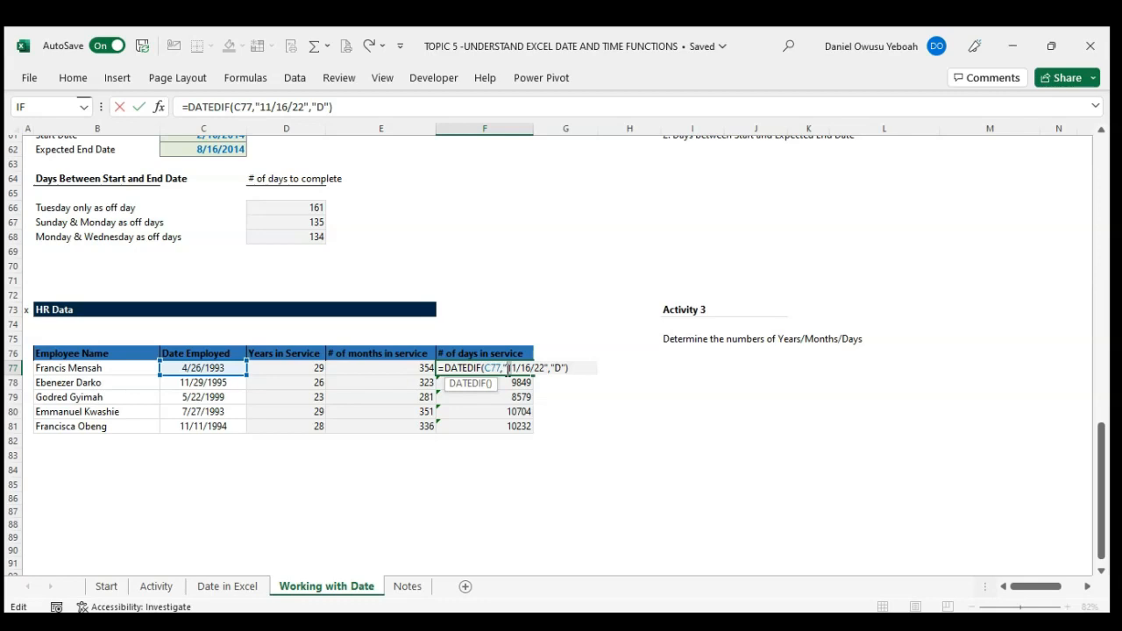
key("Escape")
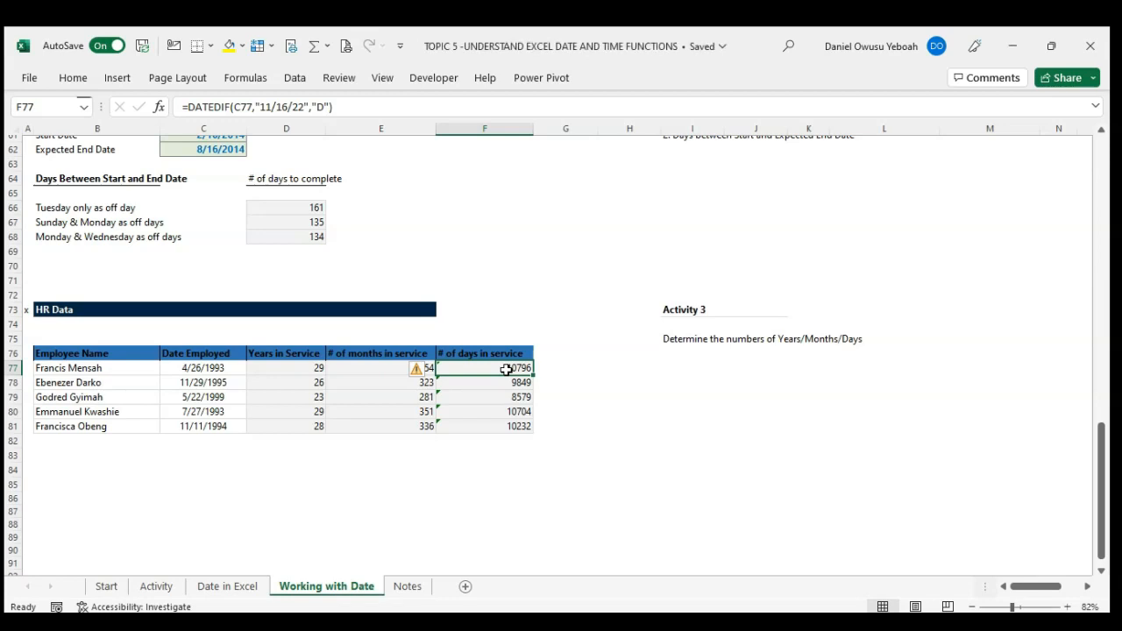
left_click(107, 587)
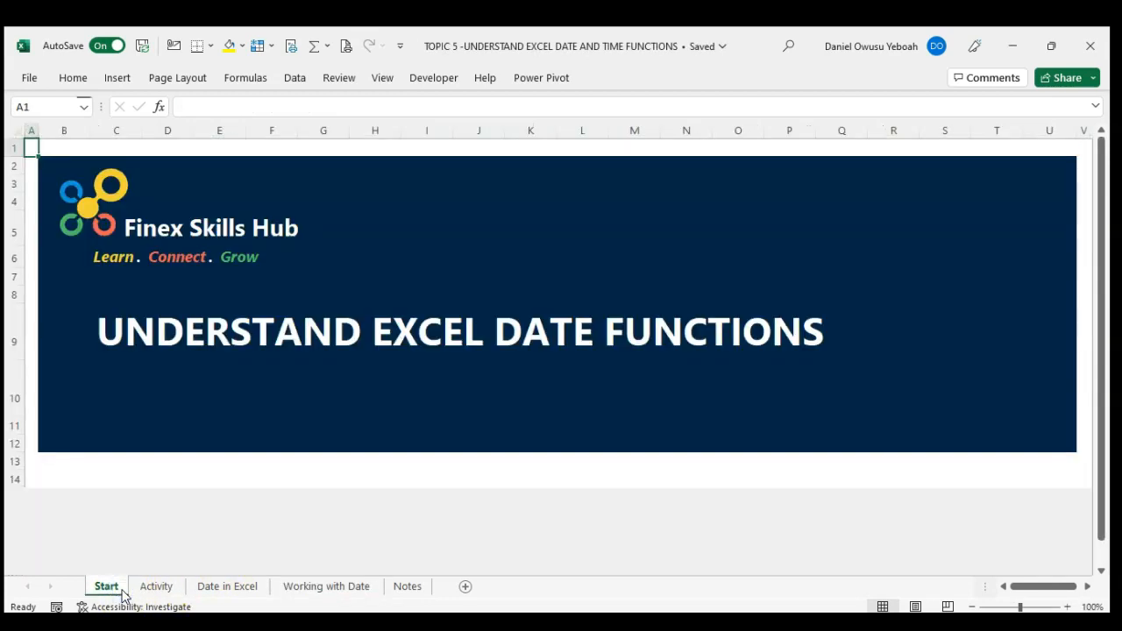